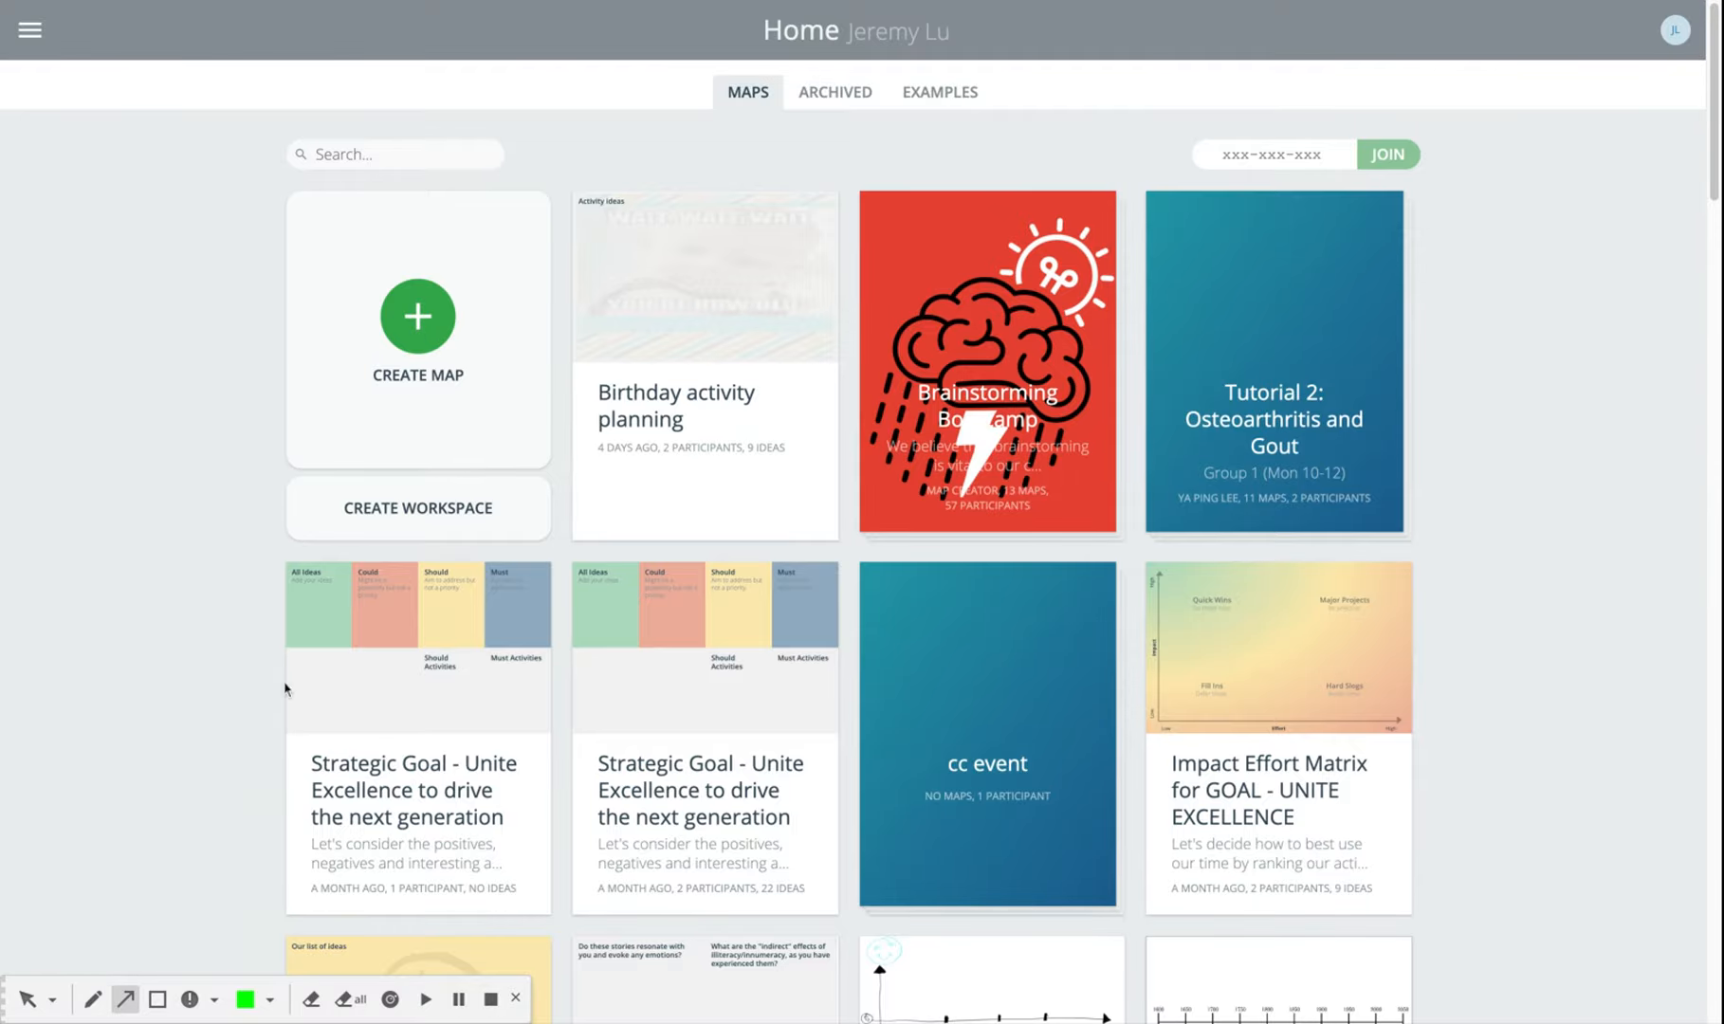
# Start a new map and select the SWOT Analysis template by searching the templates for "swot"
pyautogui.click(30, 998)
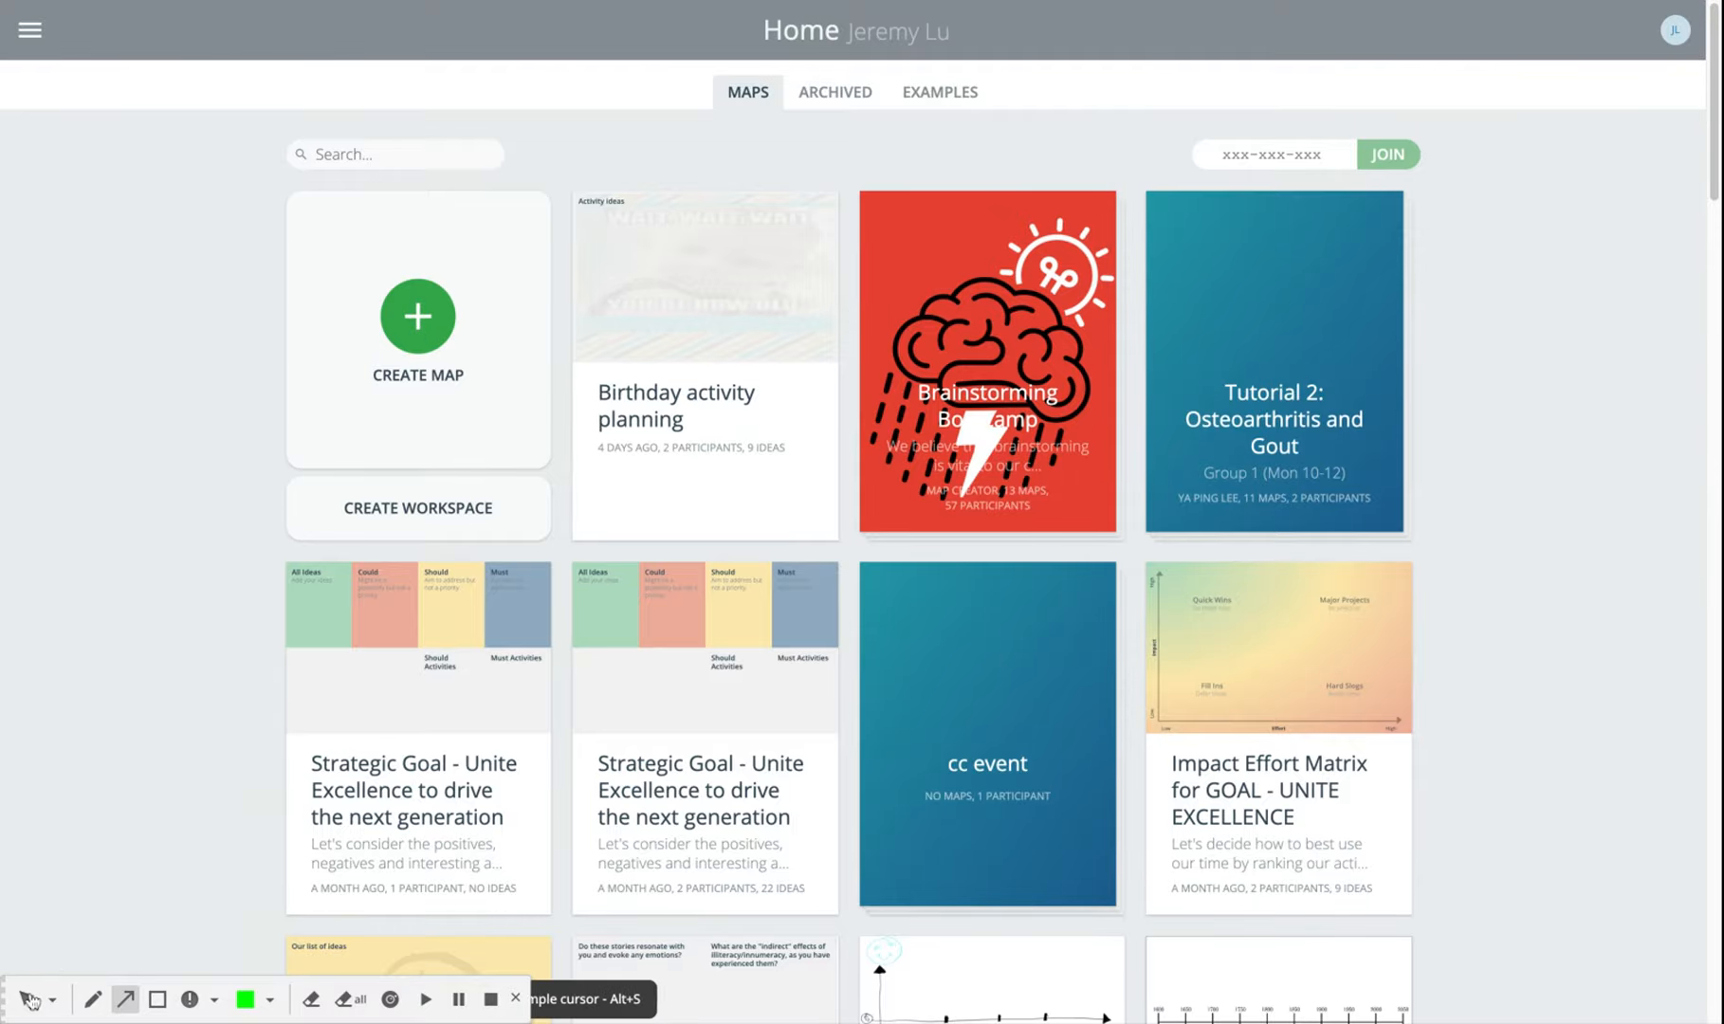
pyautogui.click(427, 346)
pyautogui.click(456, 217)
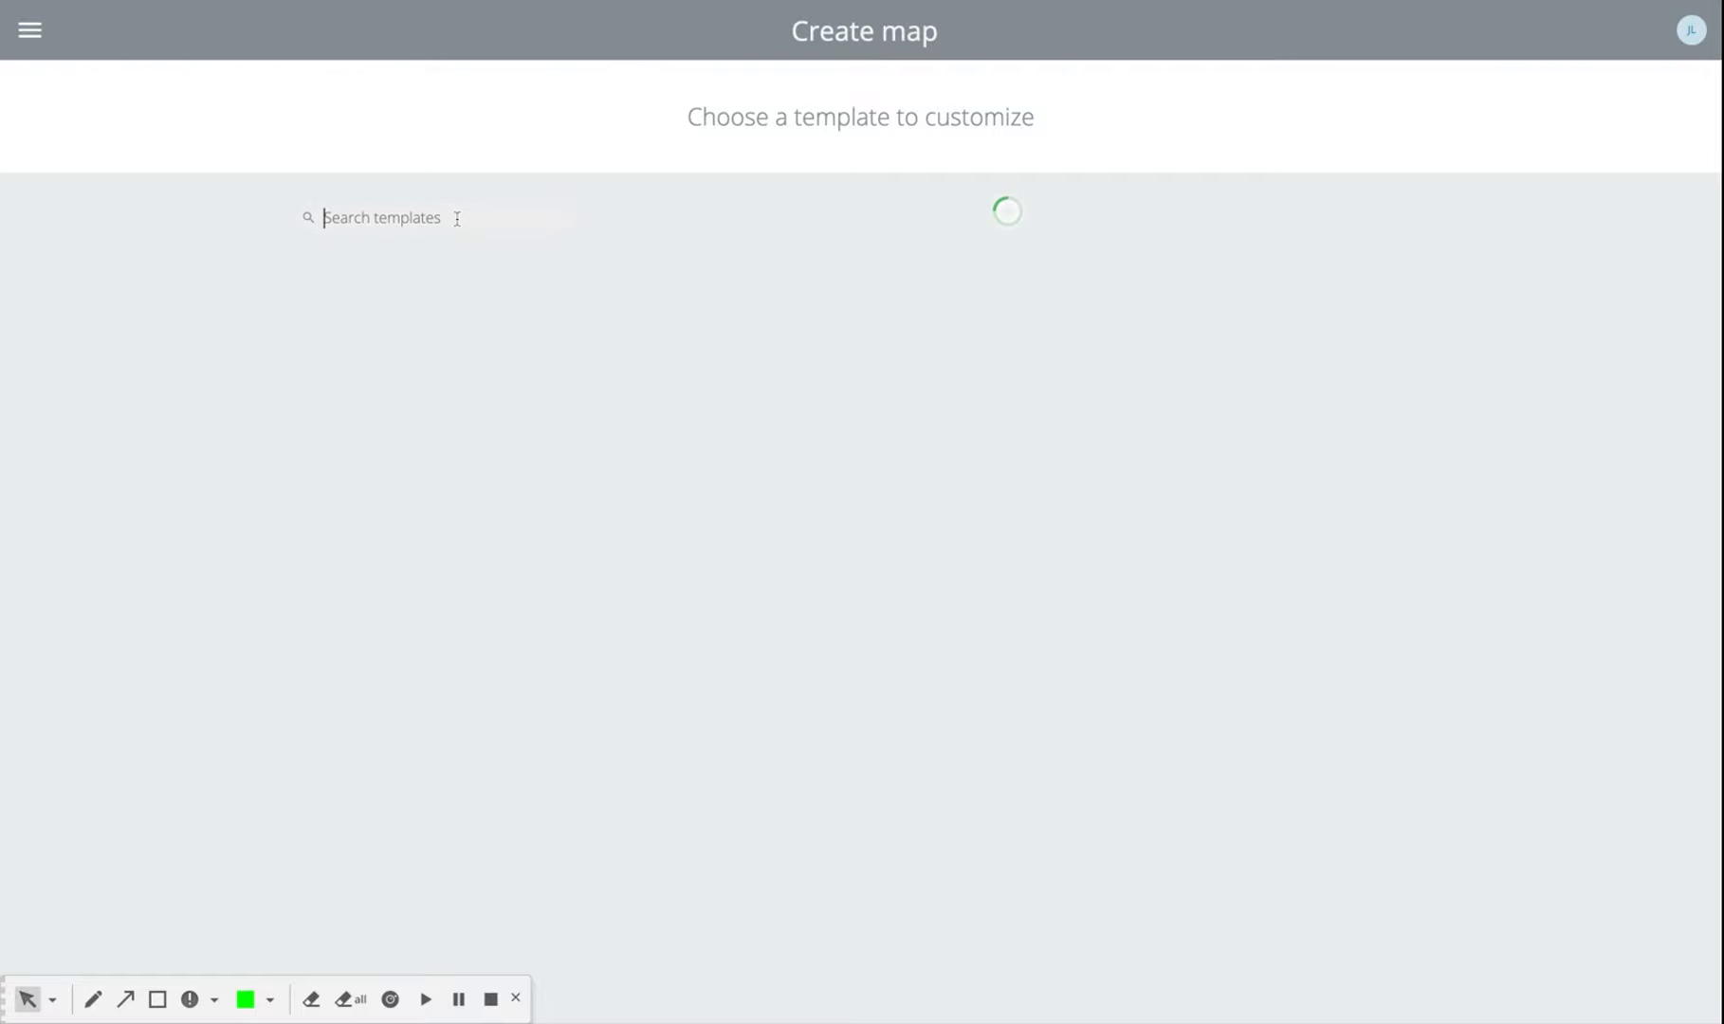
pyautogui.write('swot')
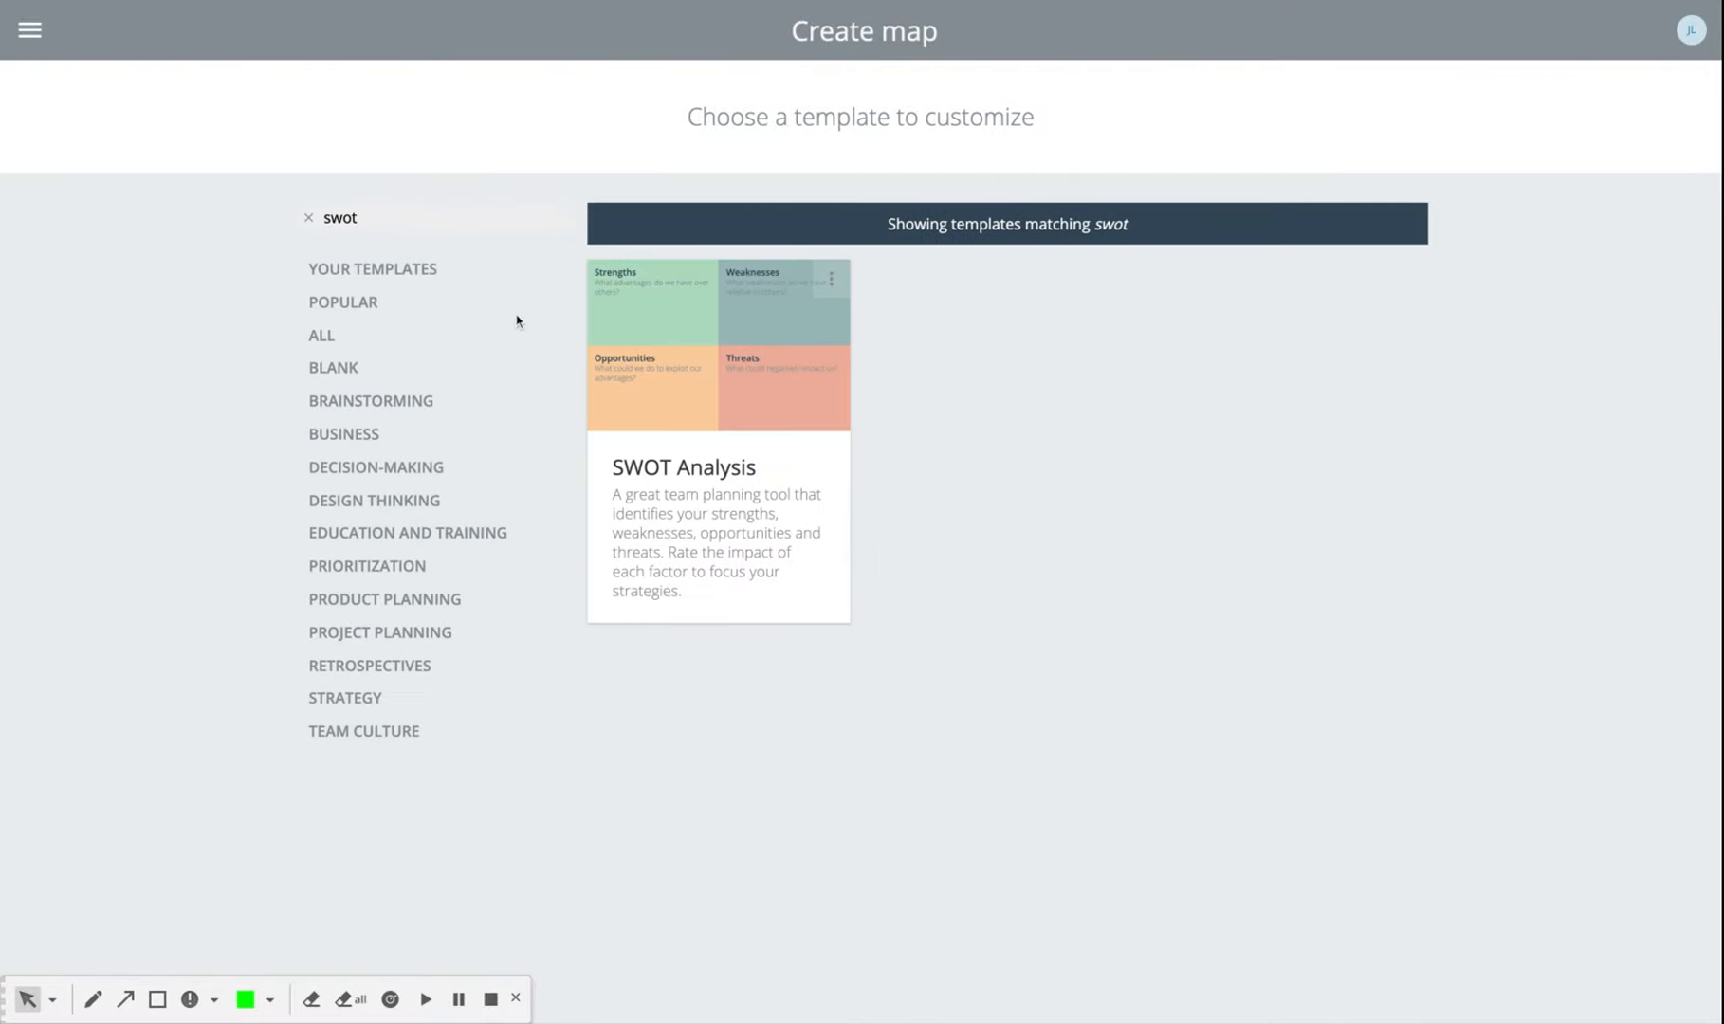
pyautogui.click(667, 431)
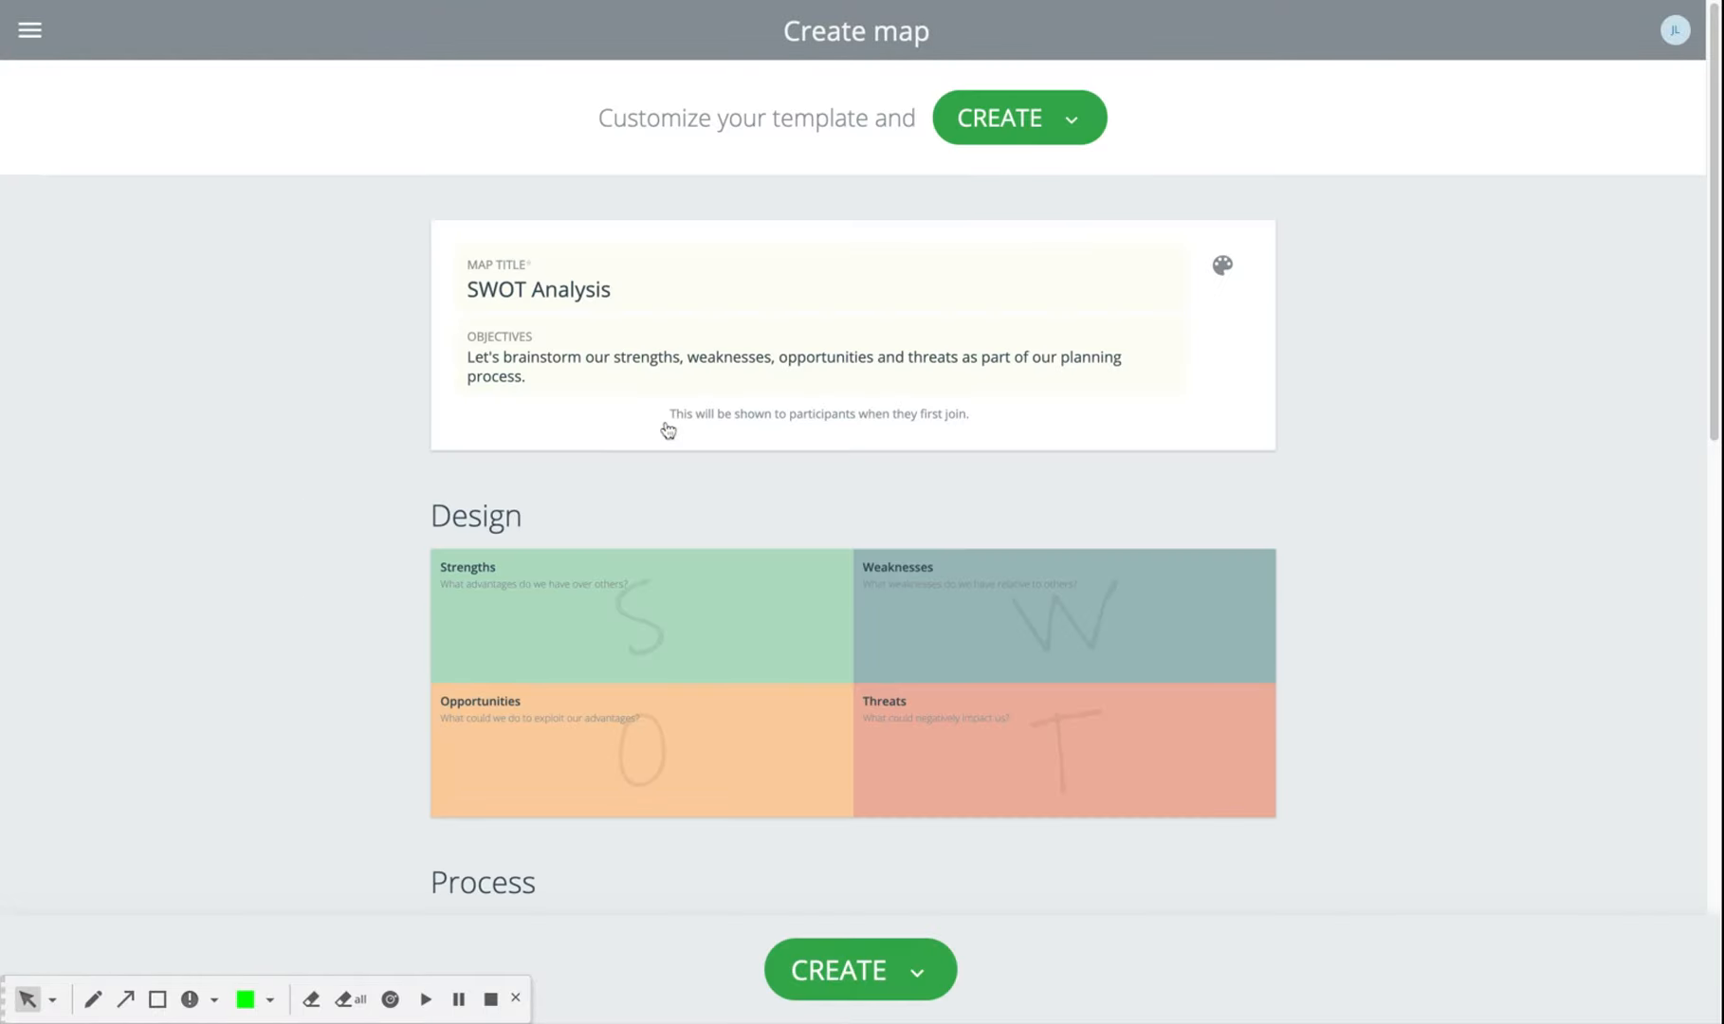
# Title the map "SWOT Analysis demo" and append "demo." to the end of its objectives text
pyautogui.click(661, 294)
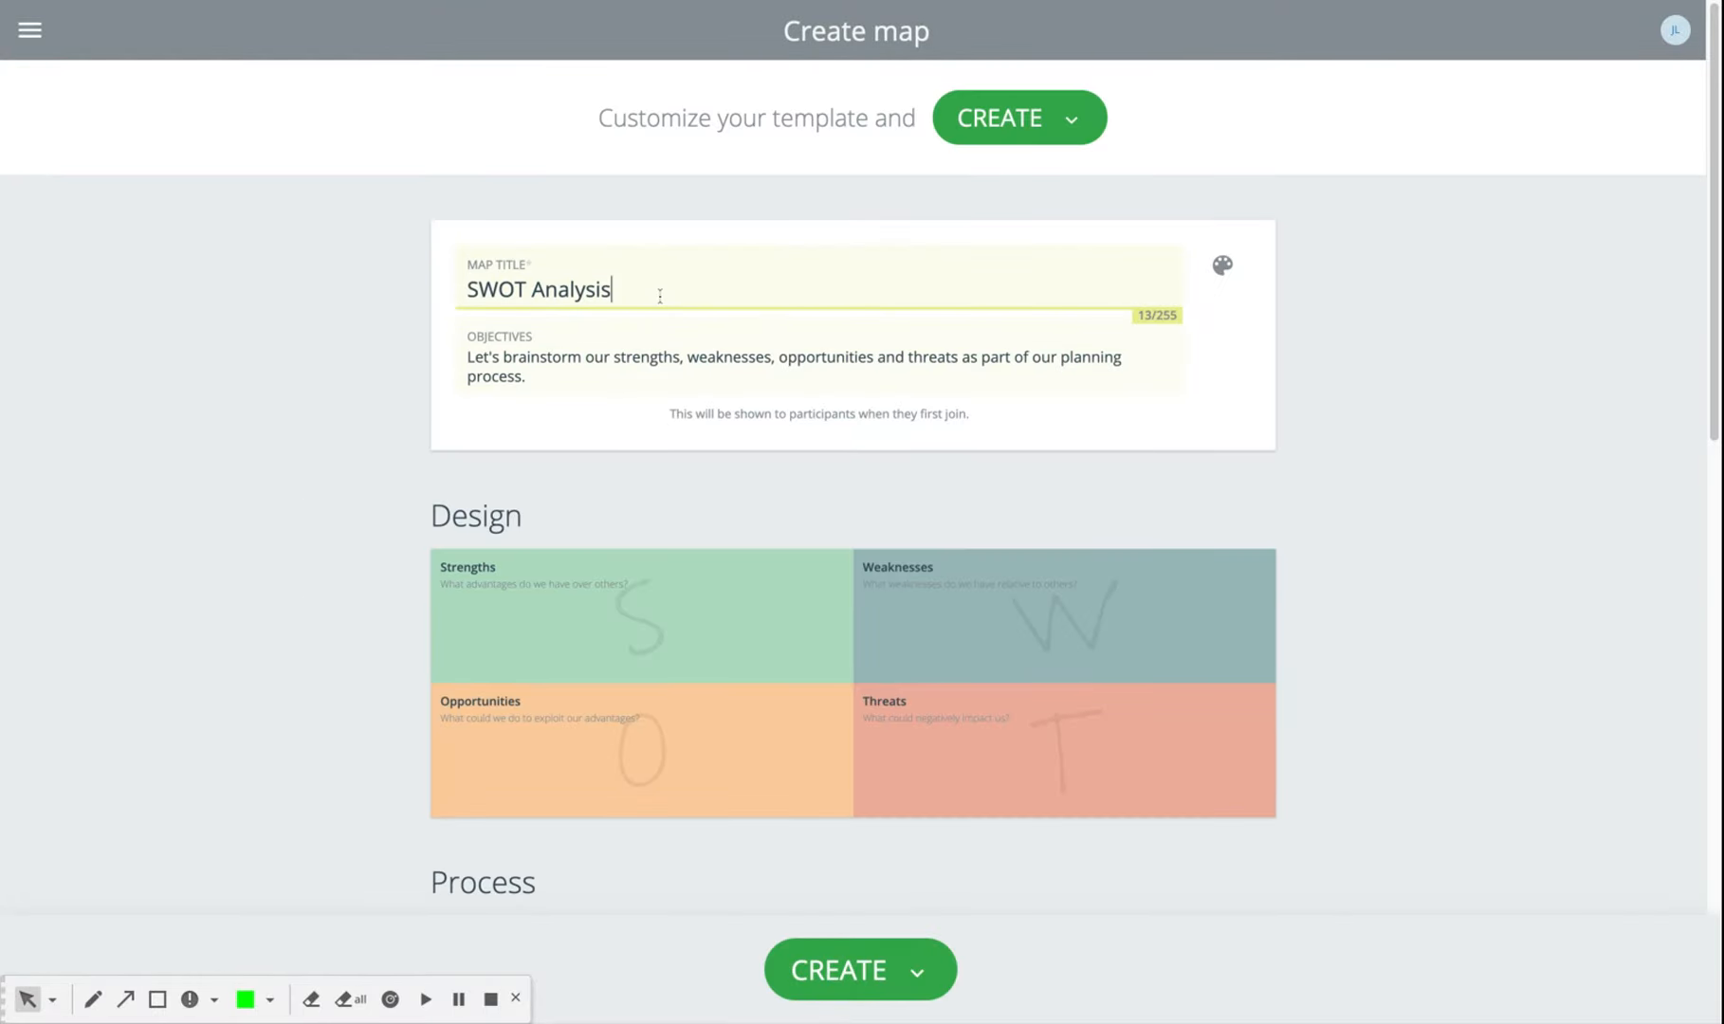
pyautogui.write('demo')
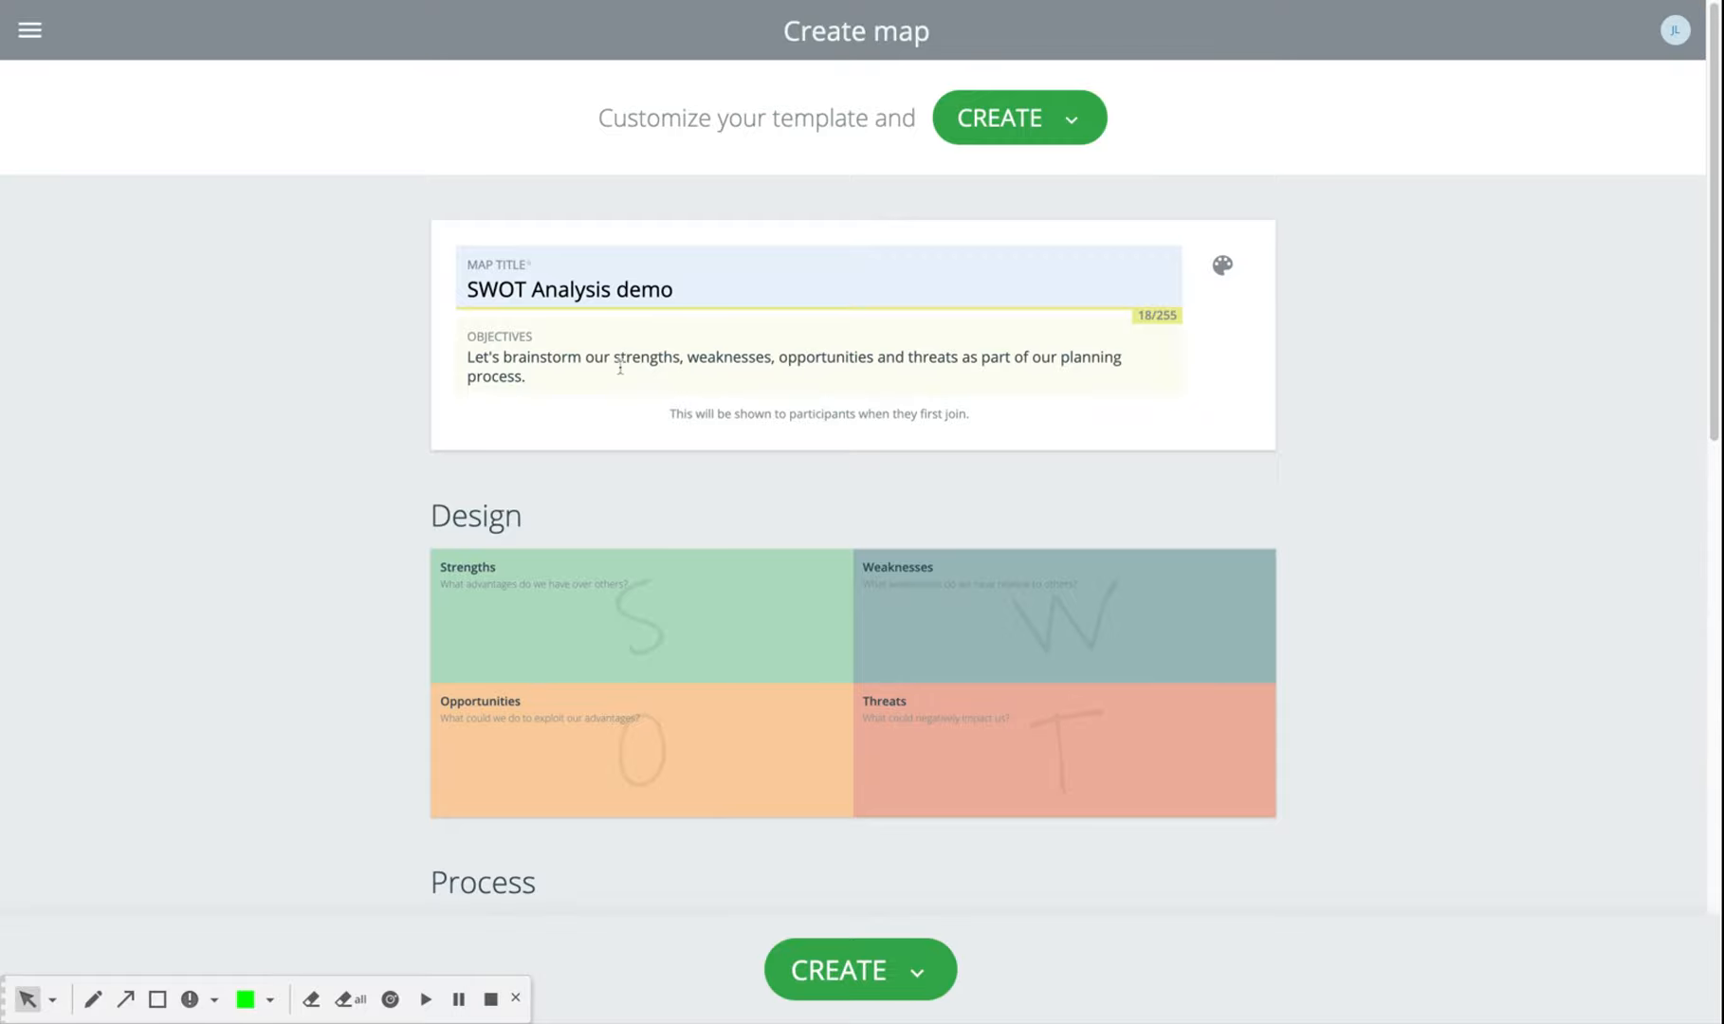
pyautogui.click(619, 369)
pyautogui.write('demo.')
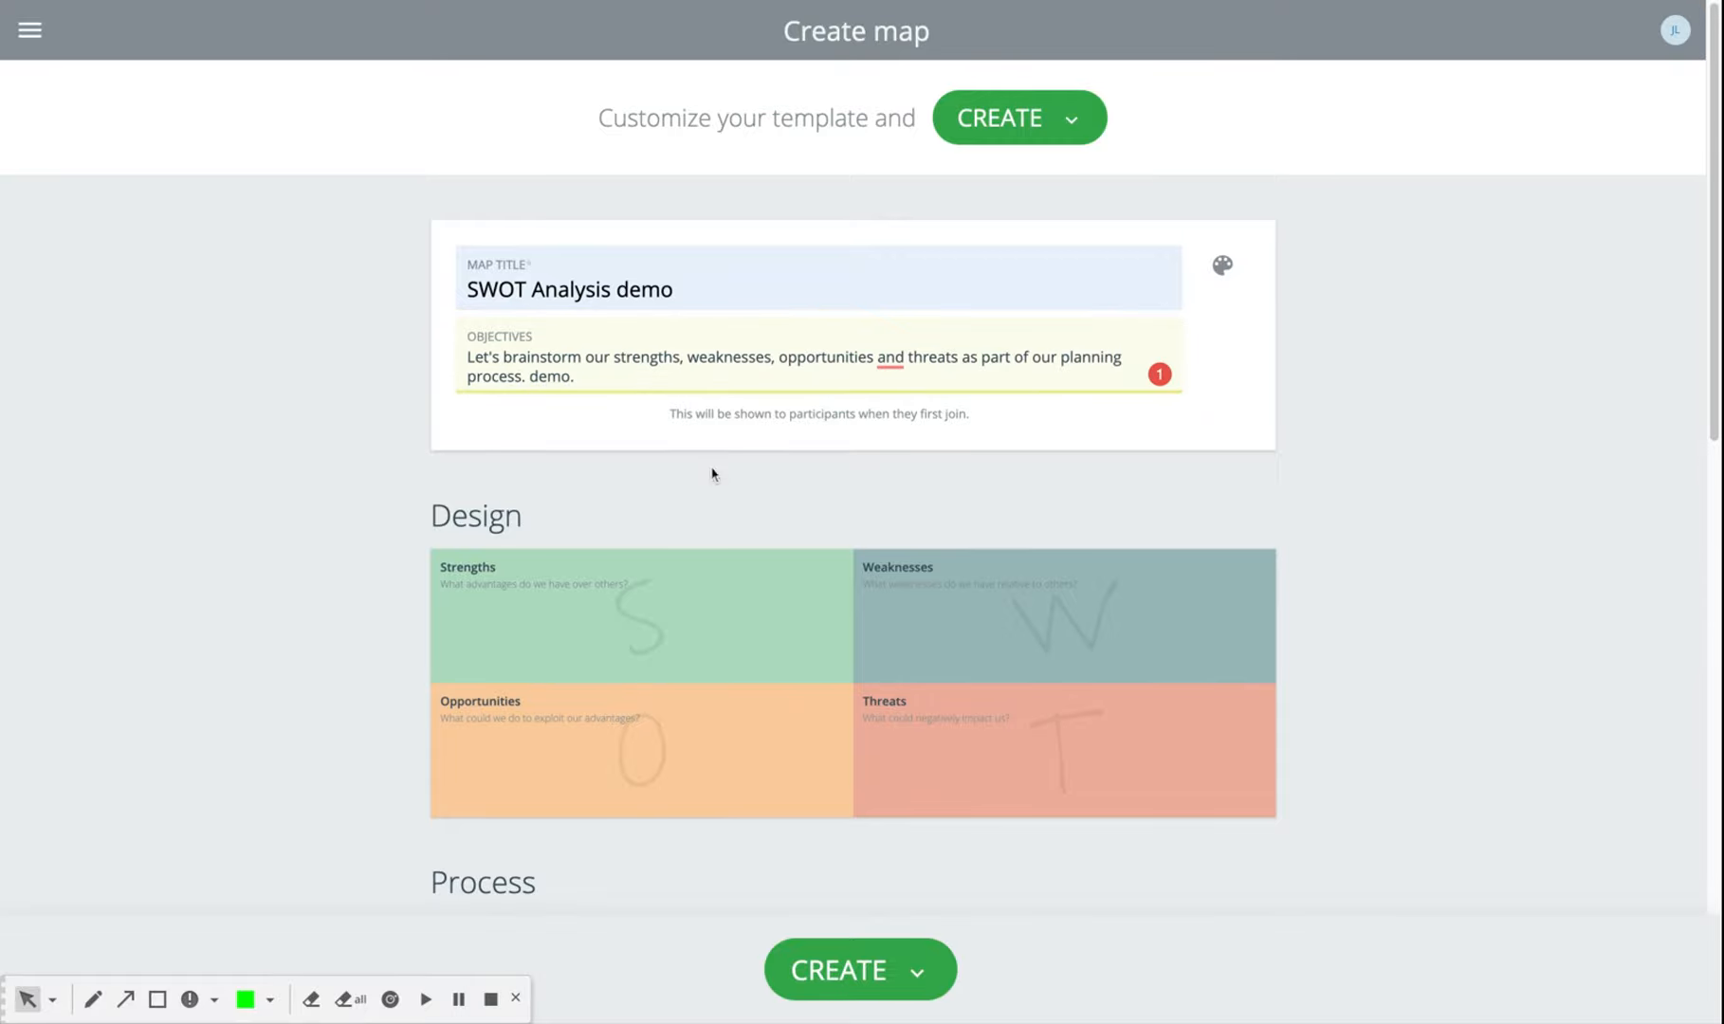
# Change the Strengths section's colour to purple in the map design
pyautogui.click(731, 600)
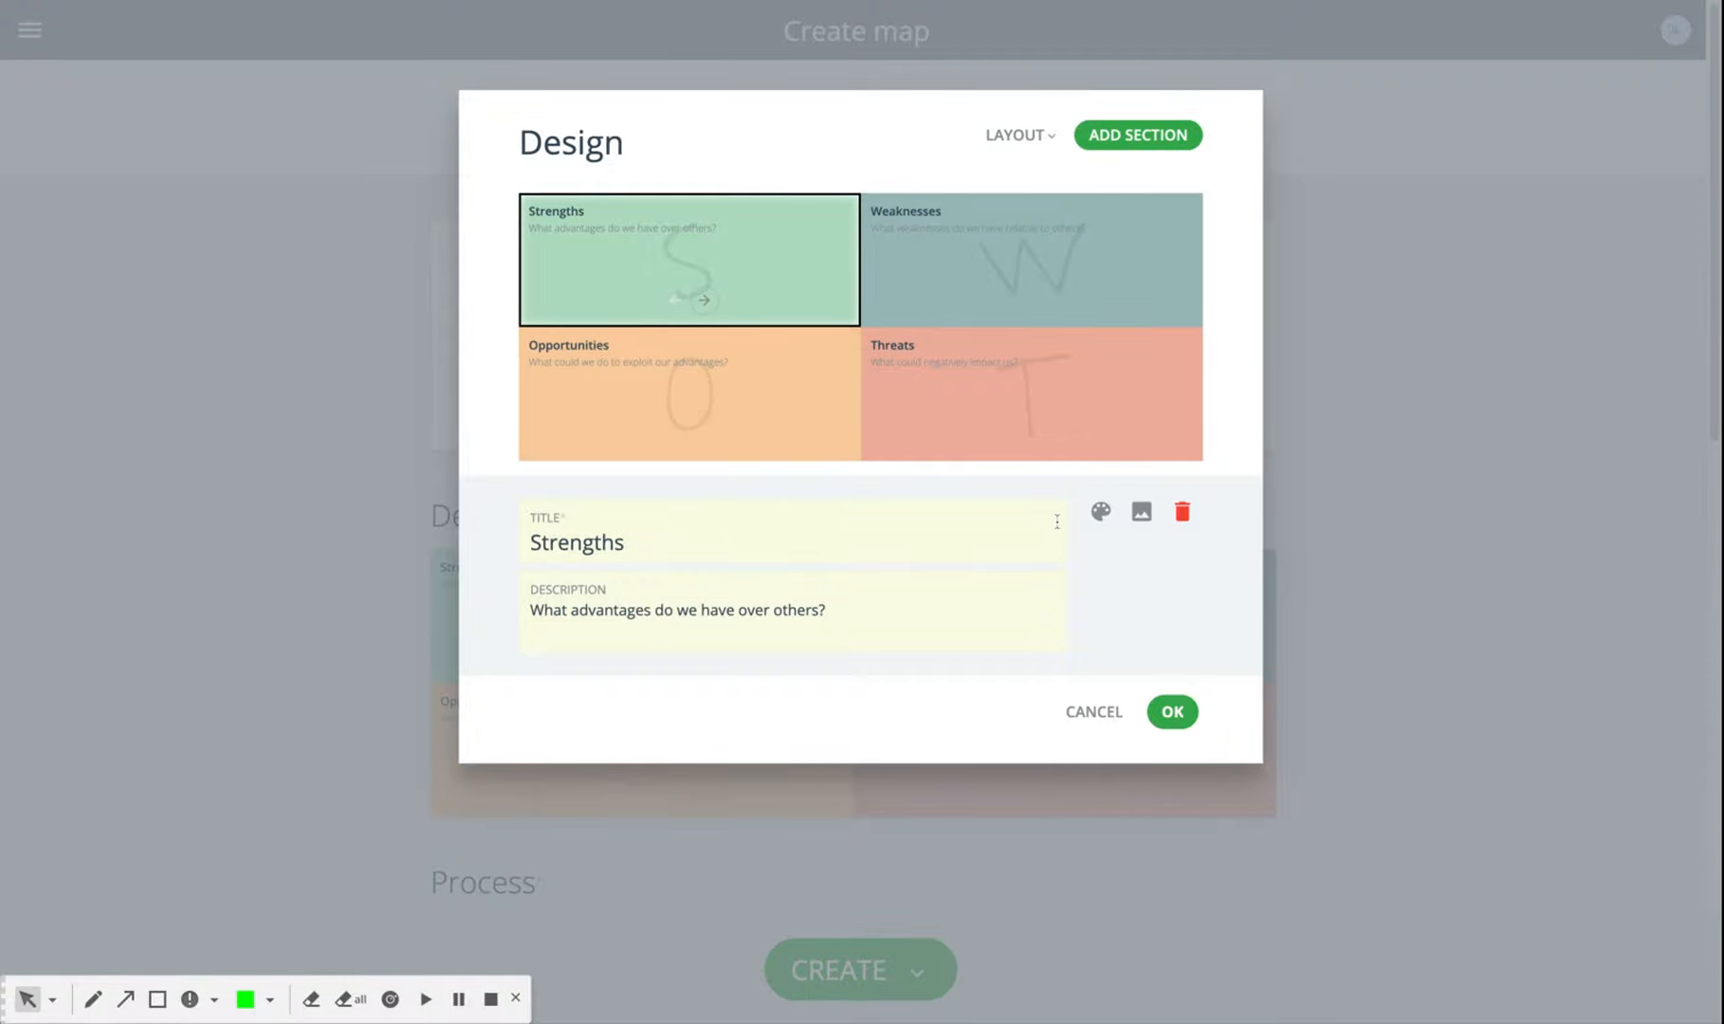
pyautogui.click(1100, 514)
pyautogui.click(1037, 585)
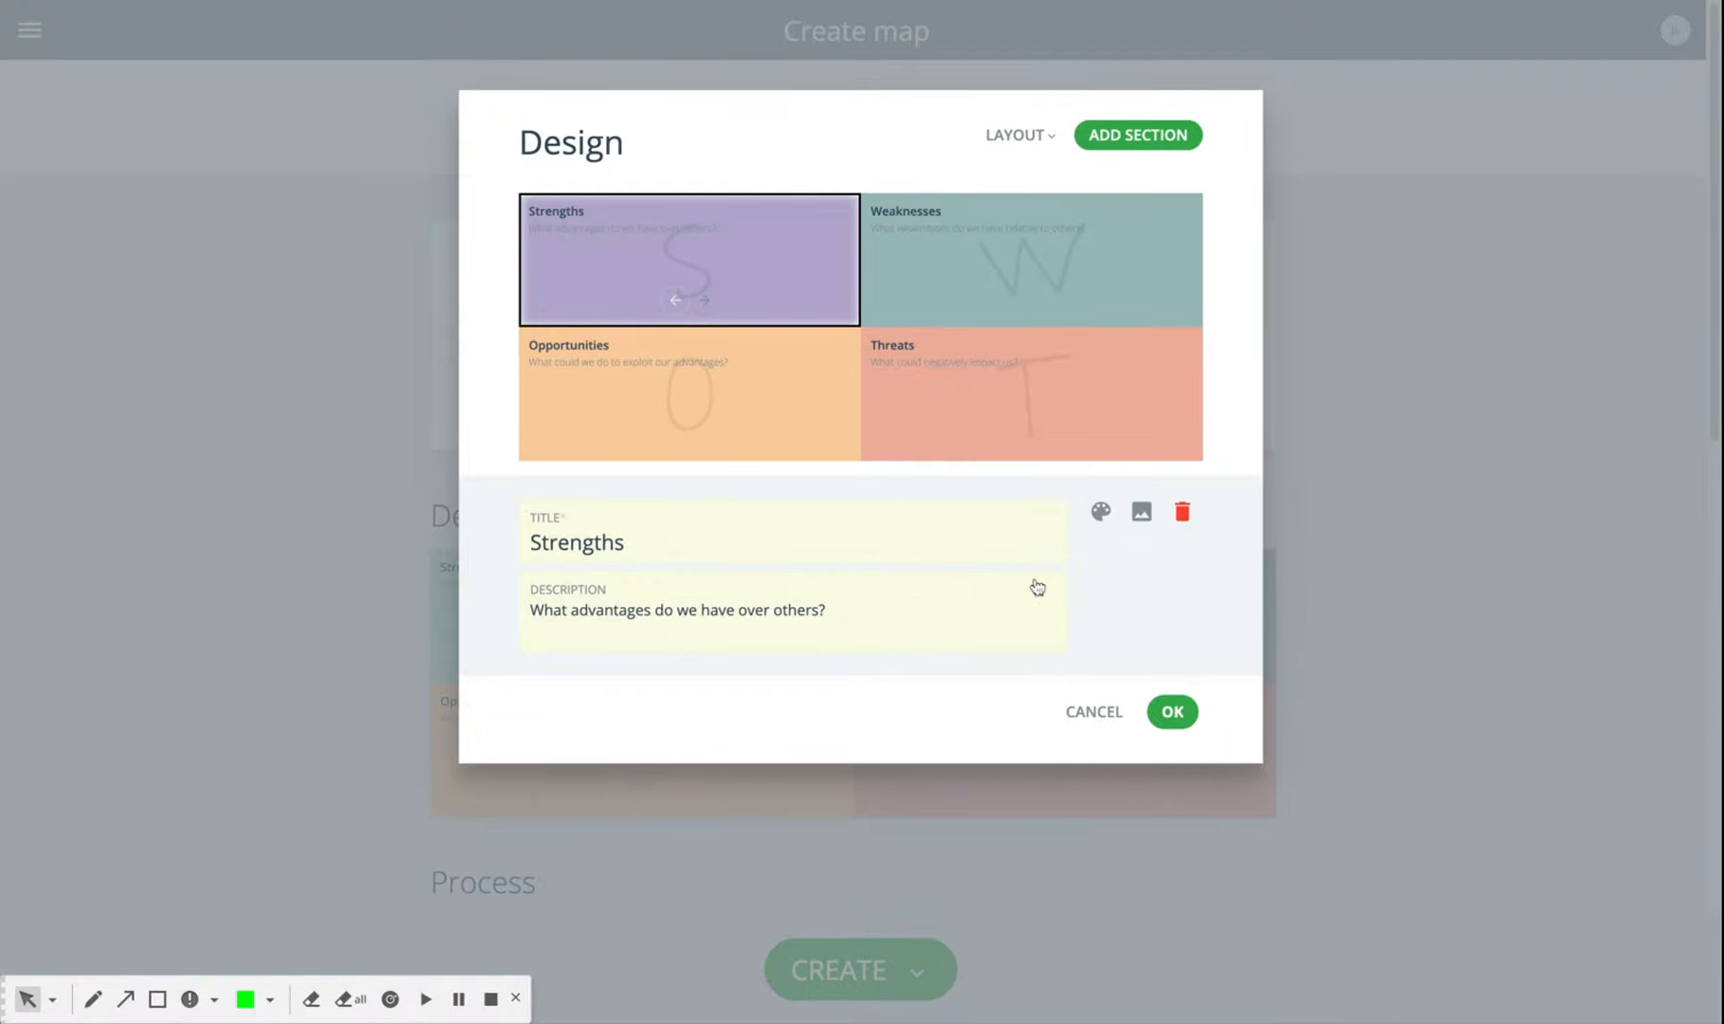
pyautogui.click(1139, 515)
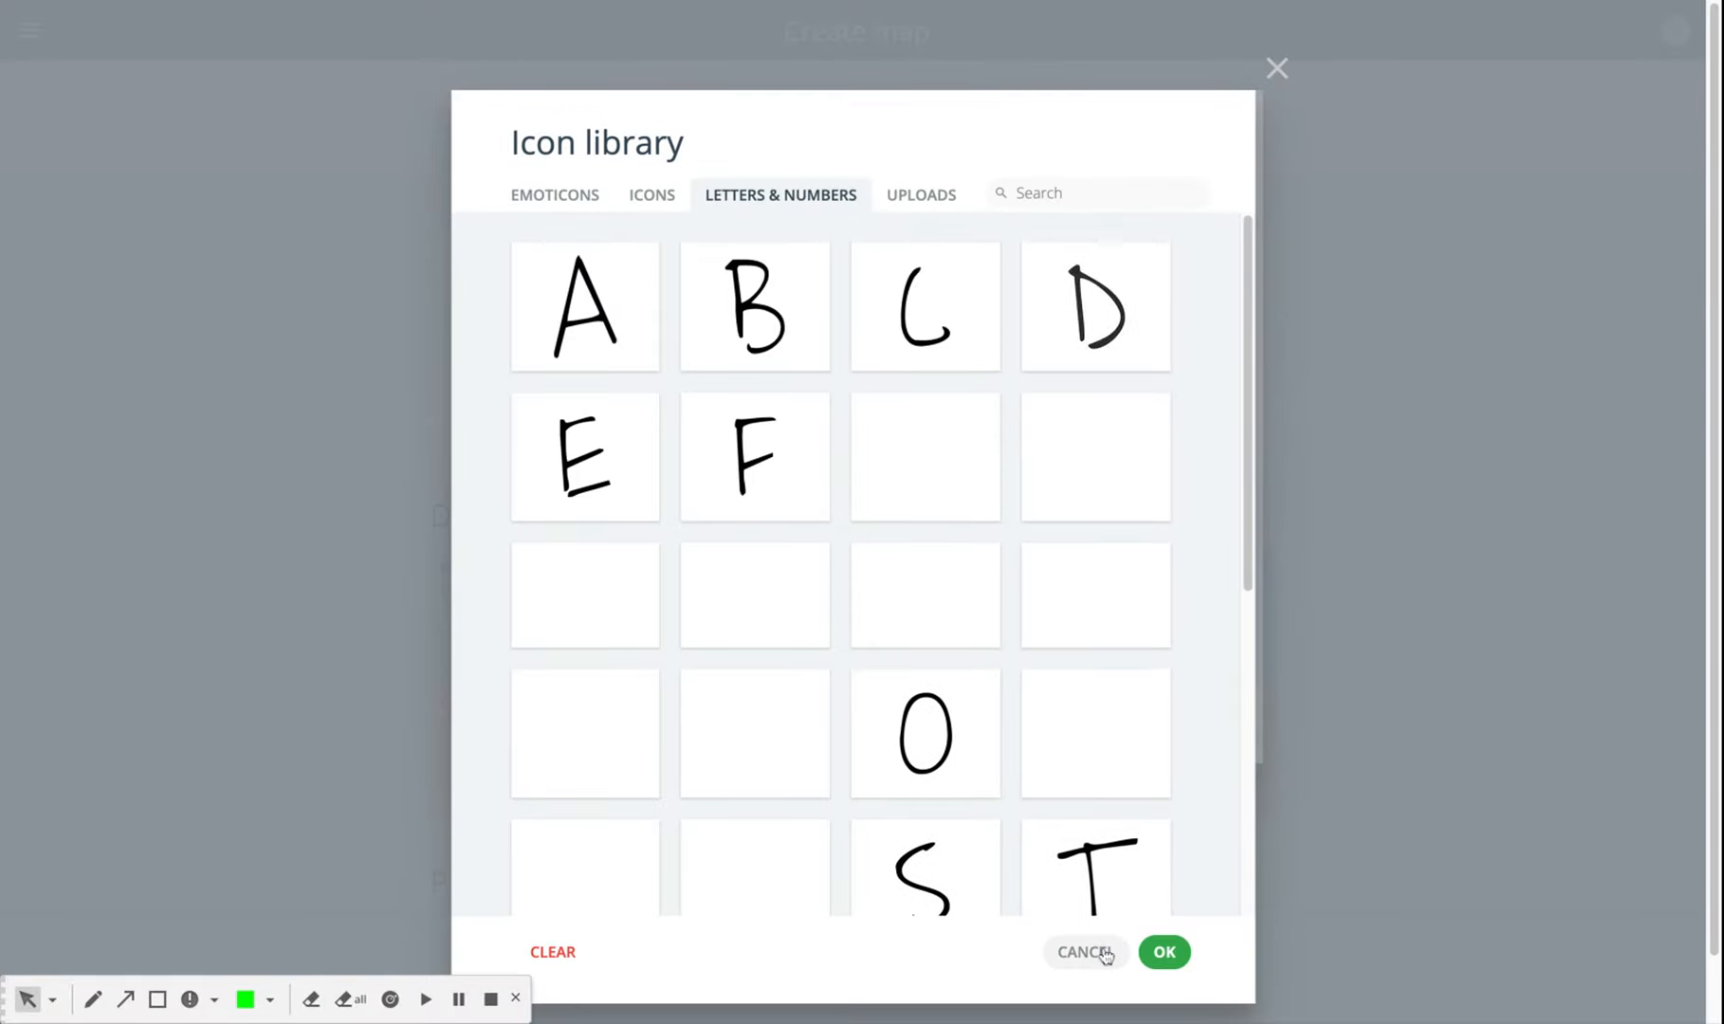
pyautogui.click(1100, 953)
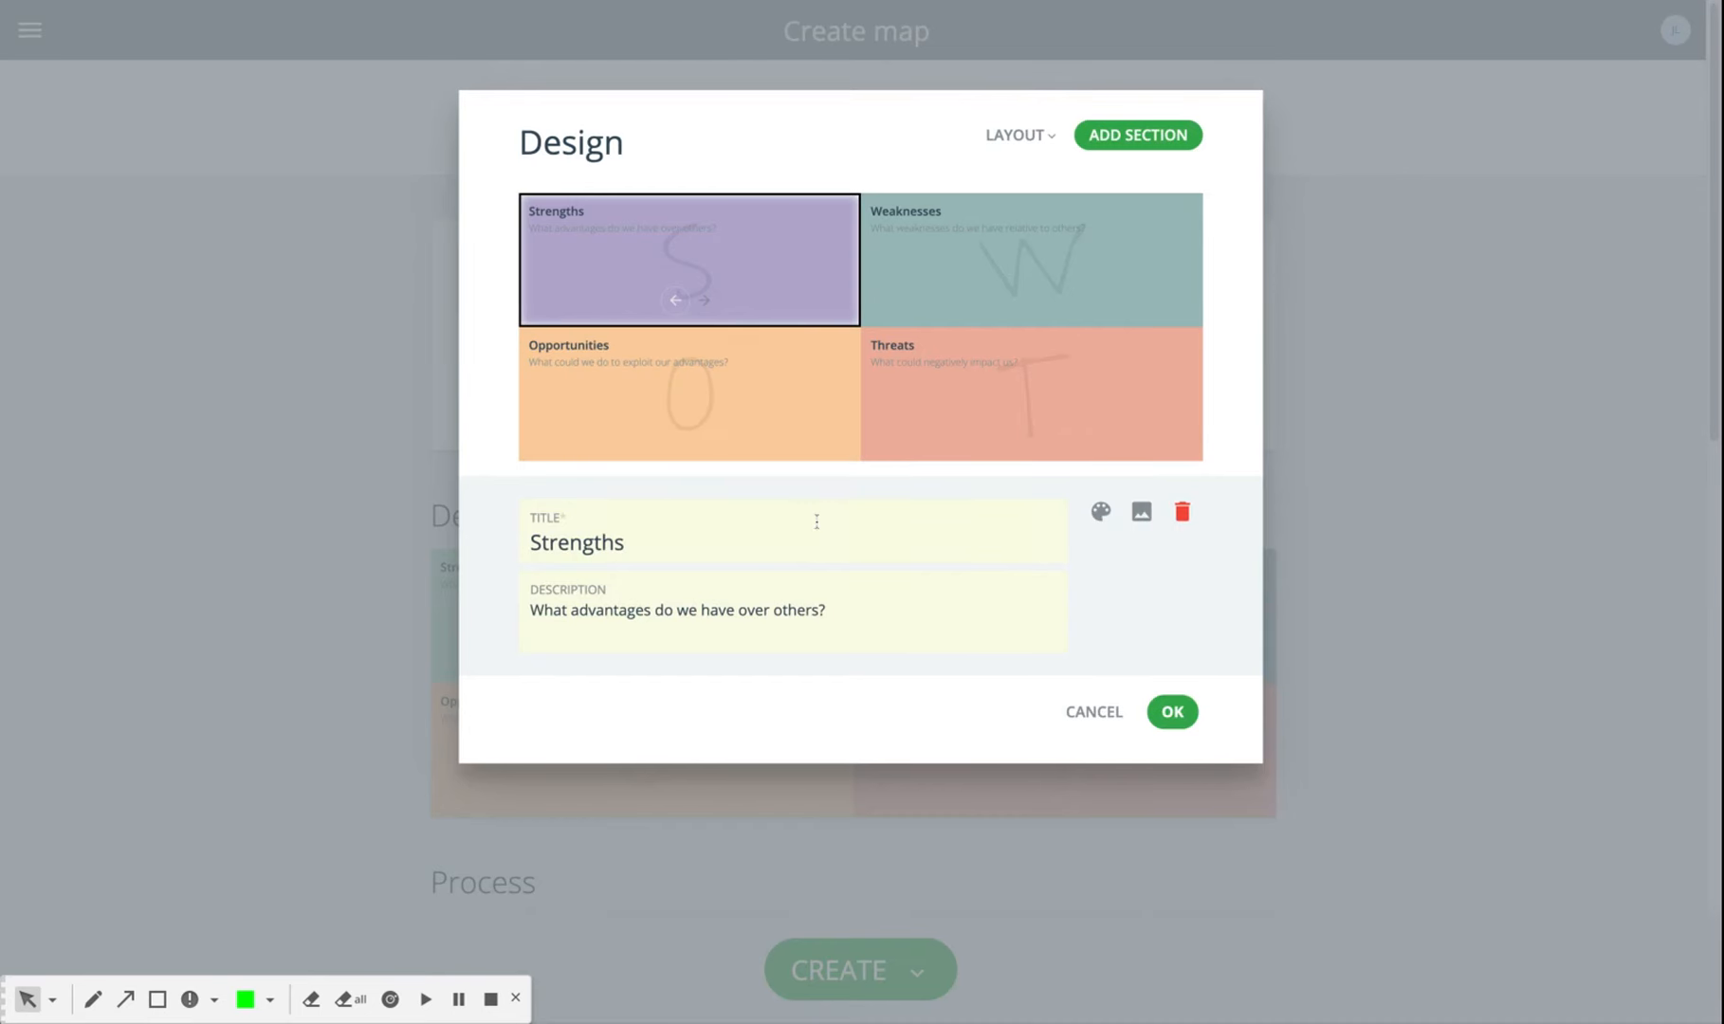
pyautogui.click(838, 607)
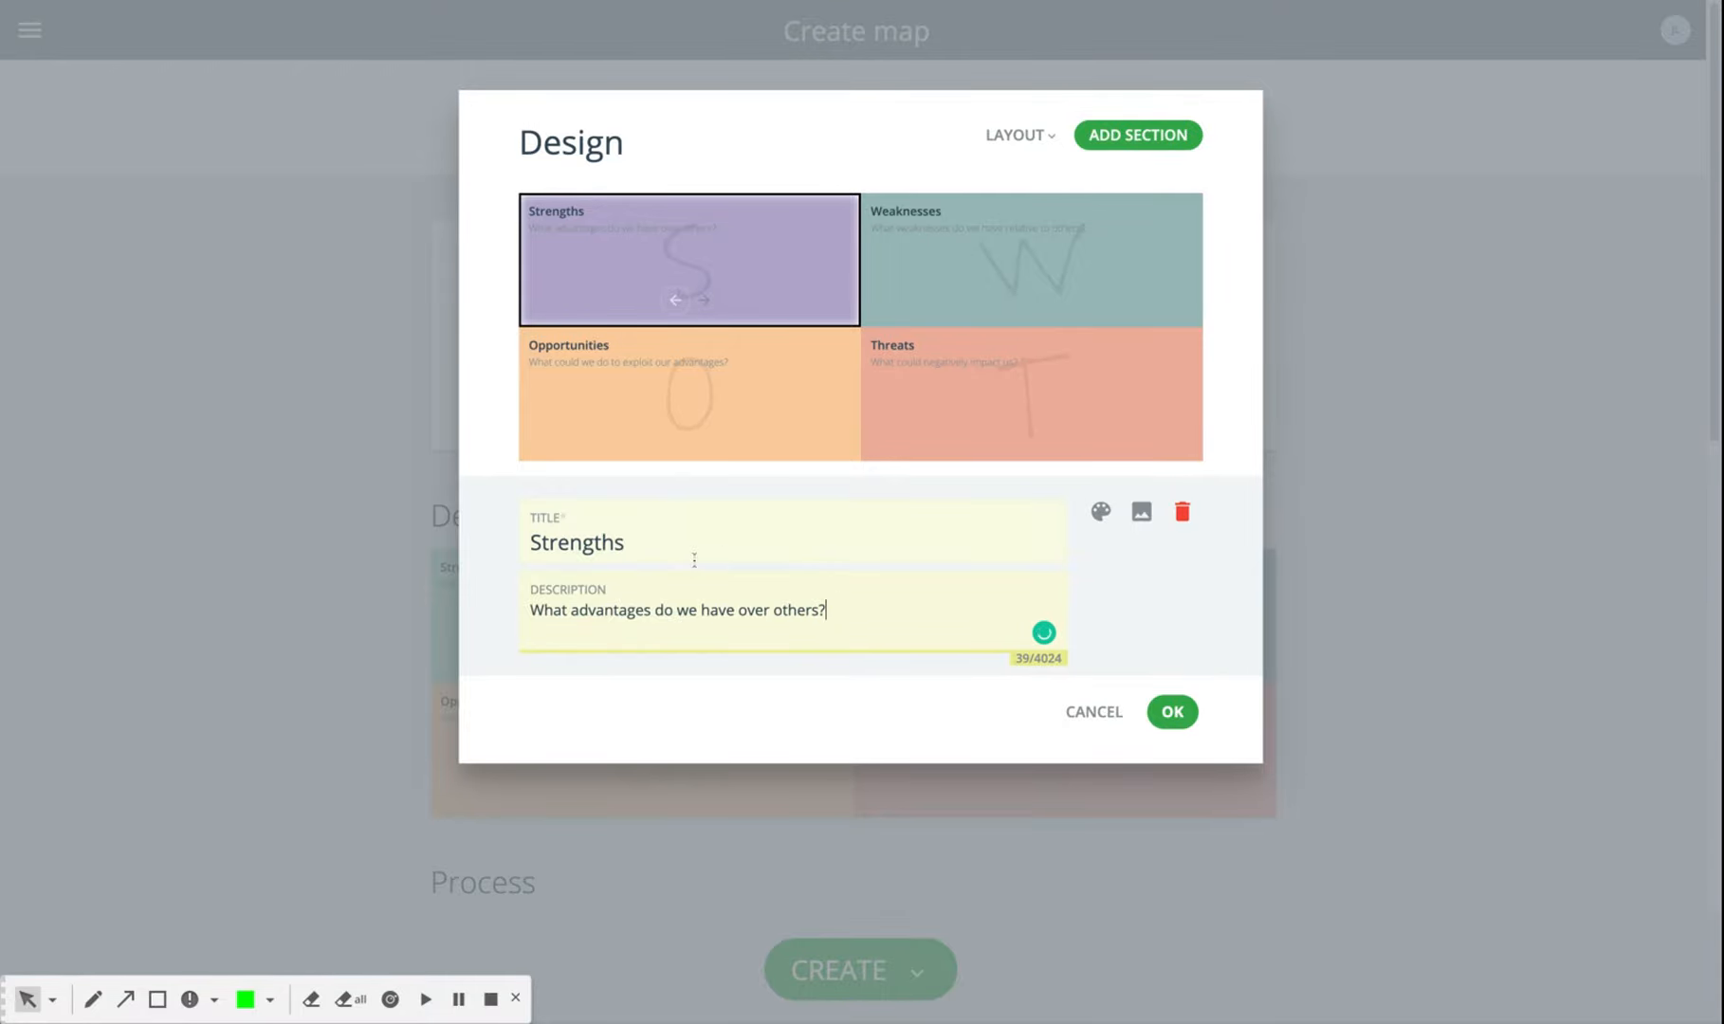
# Switch the design layout to four side-by-side columns and apply the design changes
pyautogui.click(1029, 138)
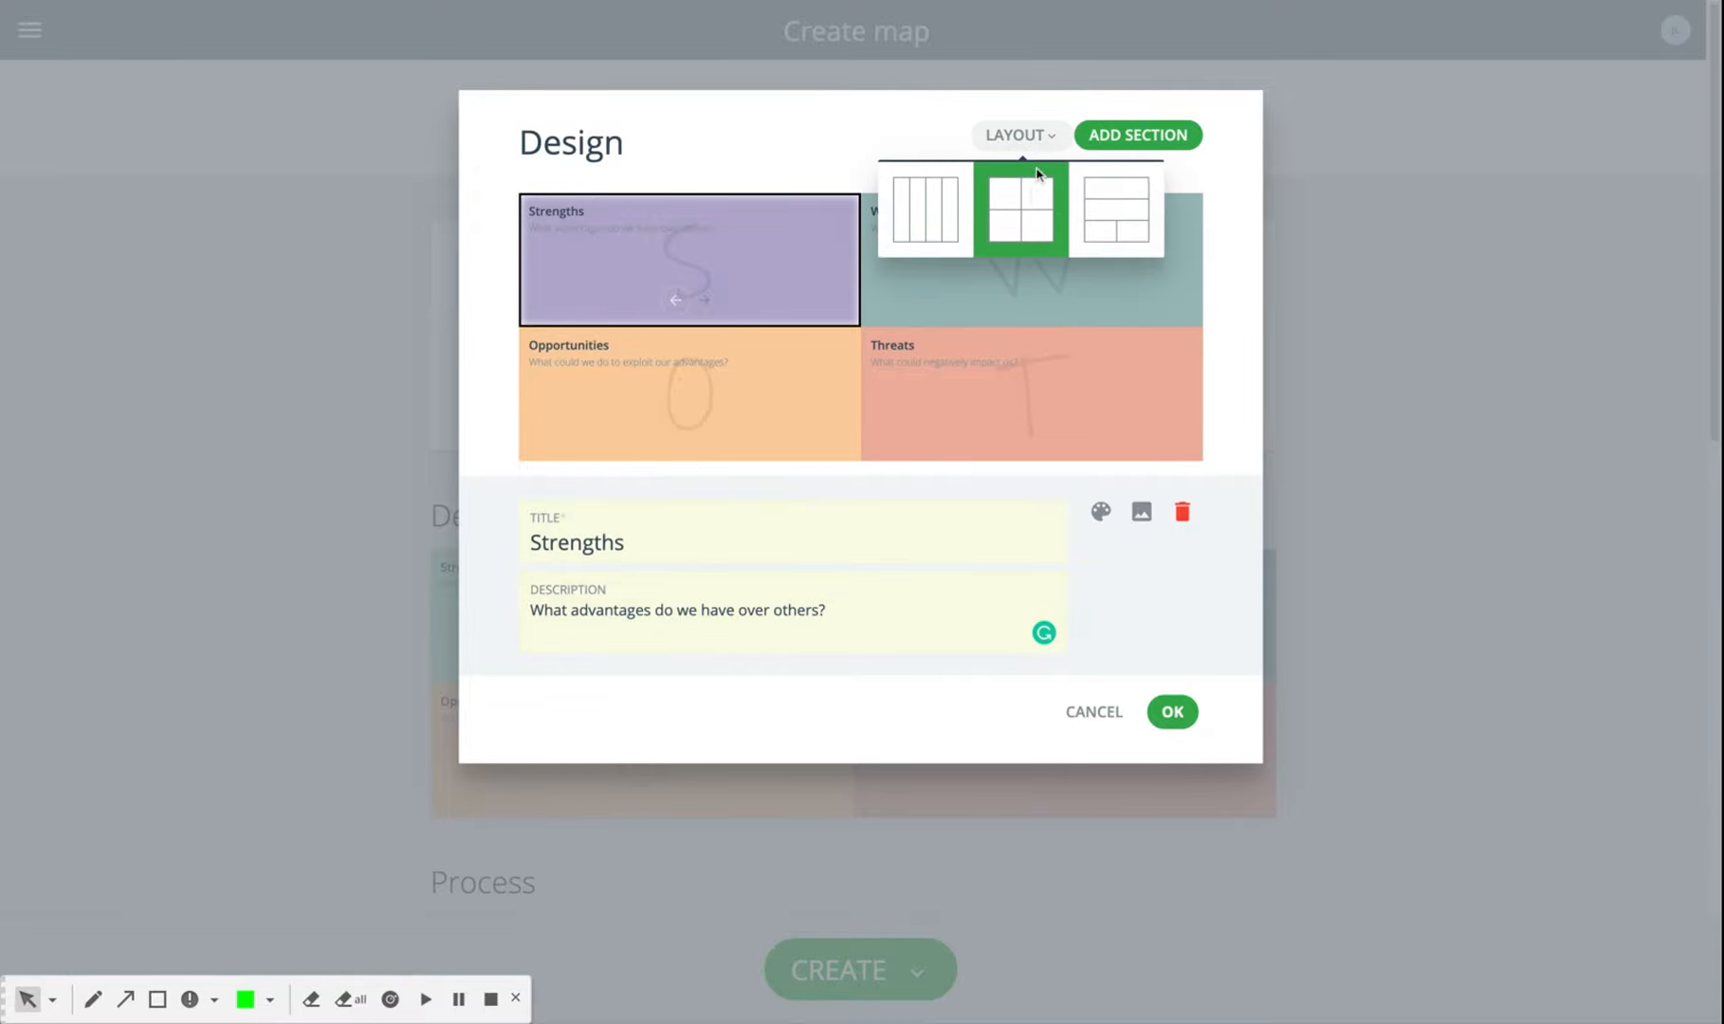
pyautogui.click(962, 217)
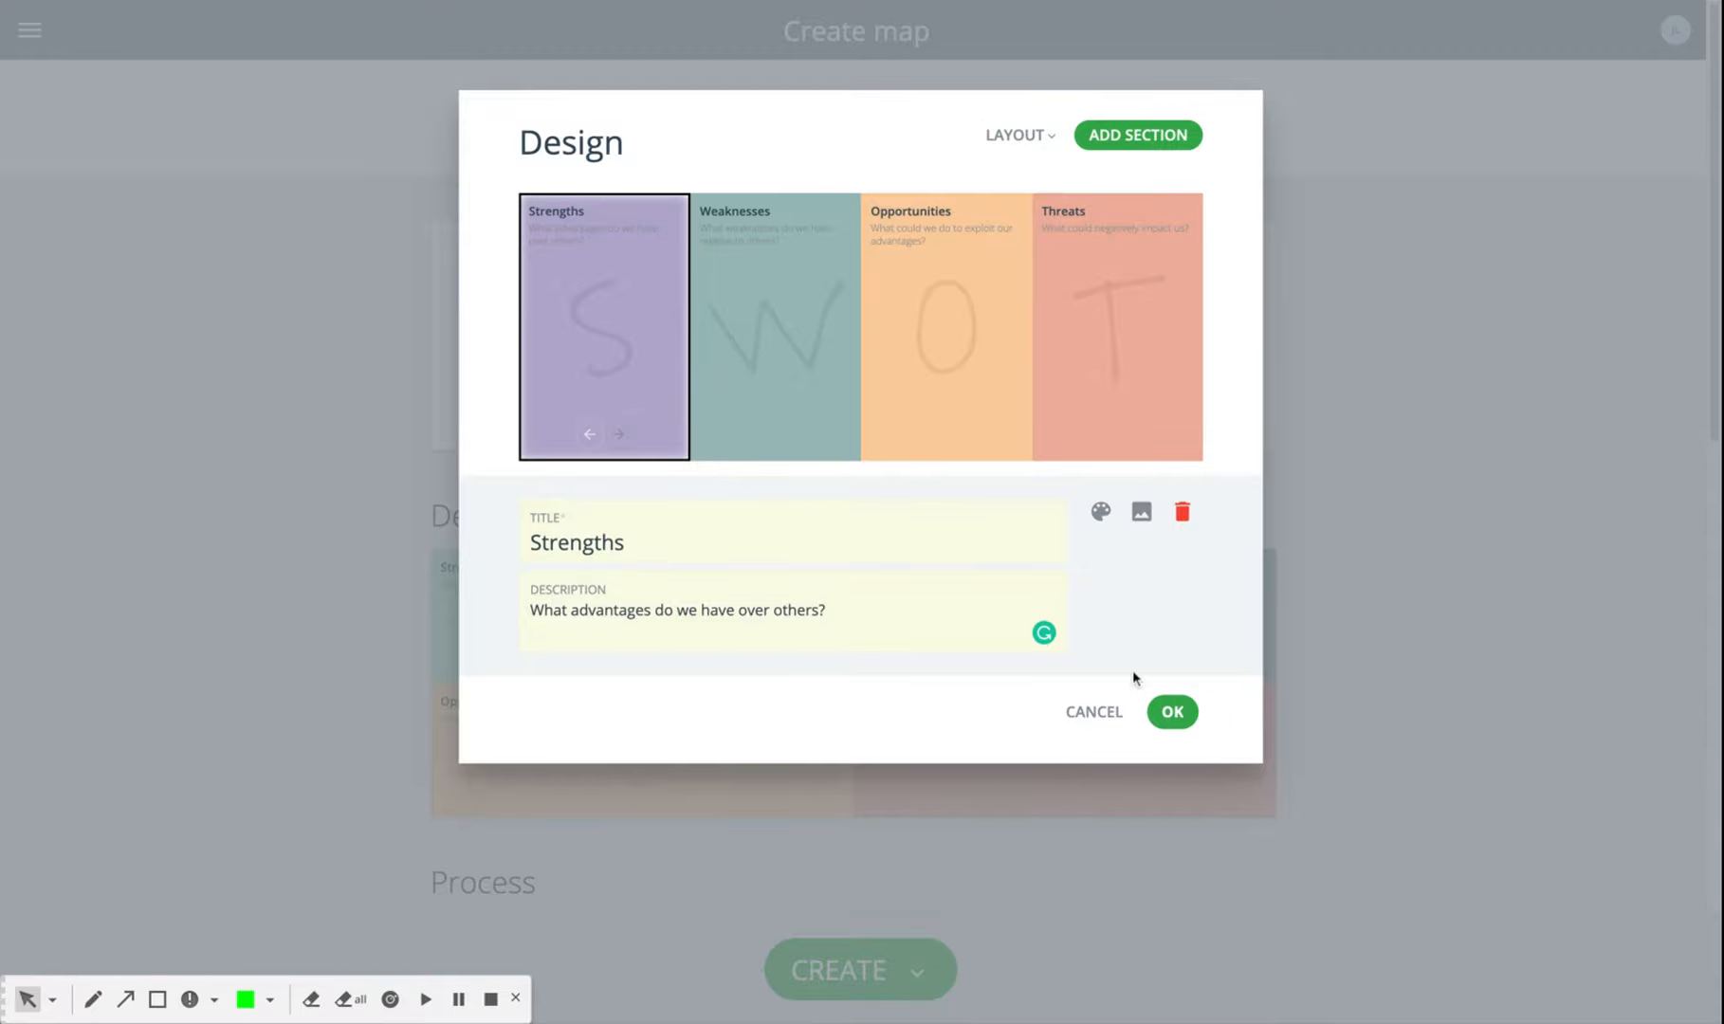
pyautogui.click(1171, 719)
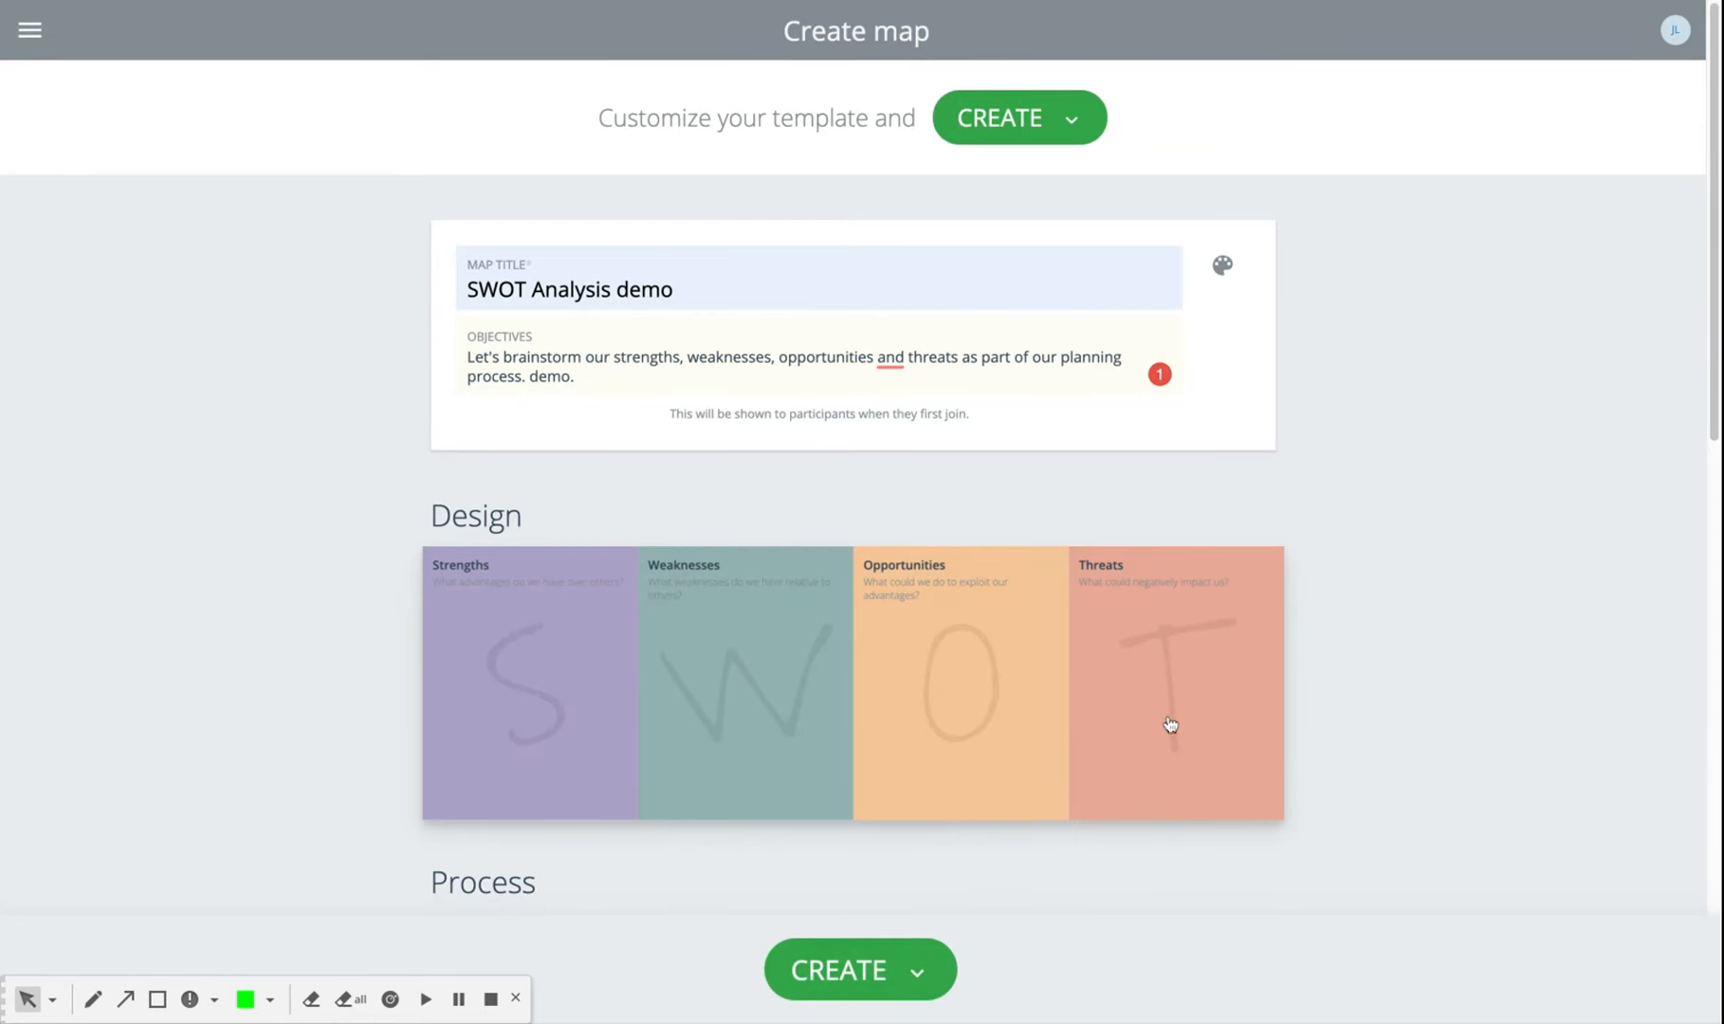
# Limit participants to 4 ideas each in the Brainstorm step, with the Collaborative brainstorm style, and save the step
pyautogui.scroll(-5, 1717, 305)
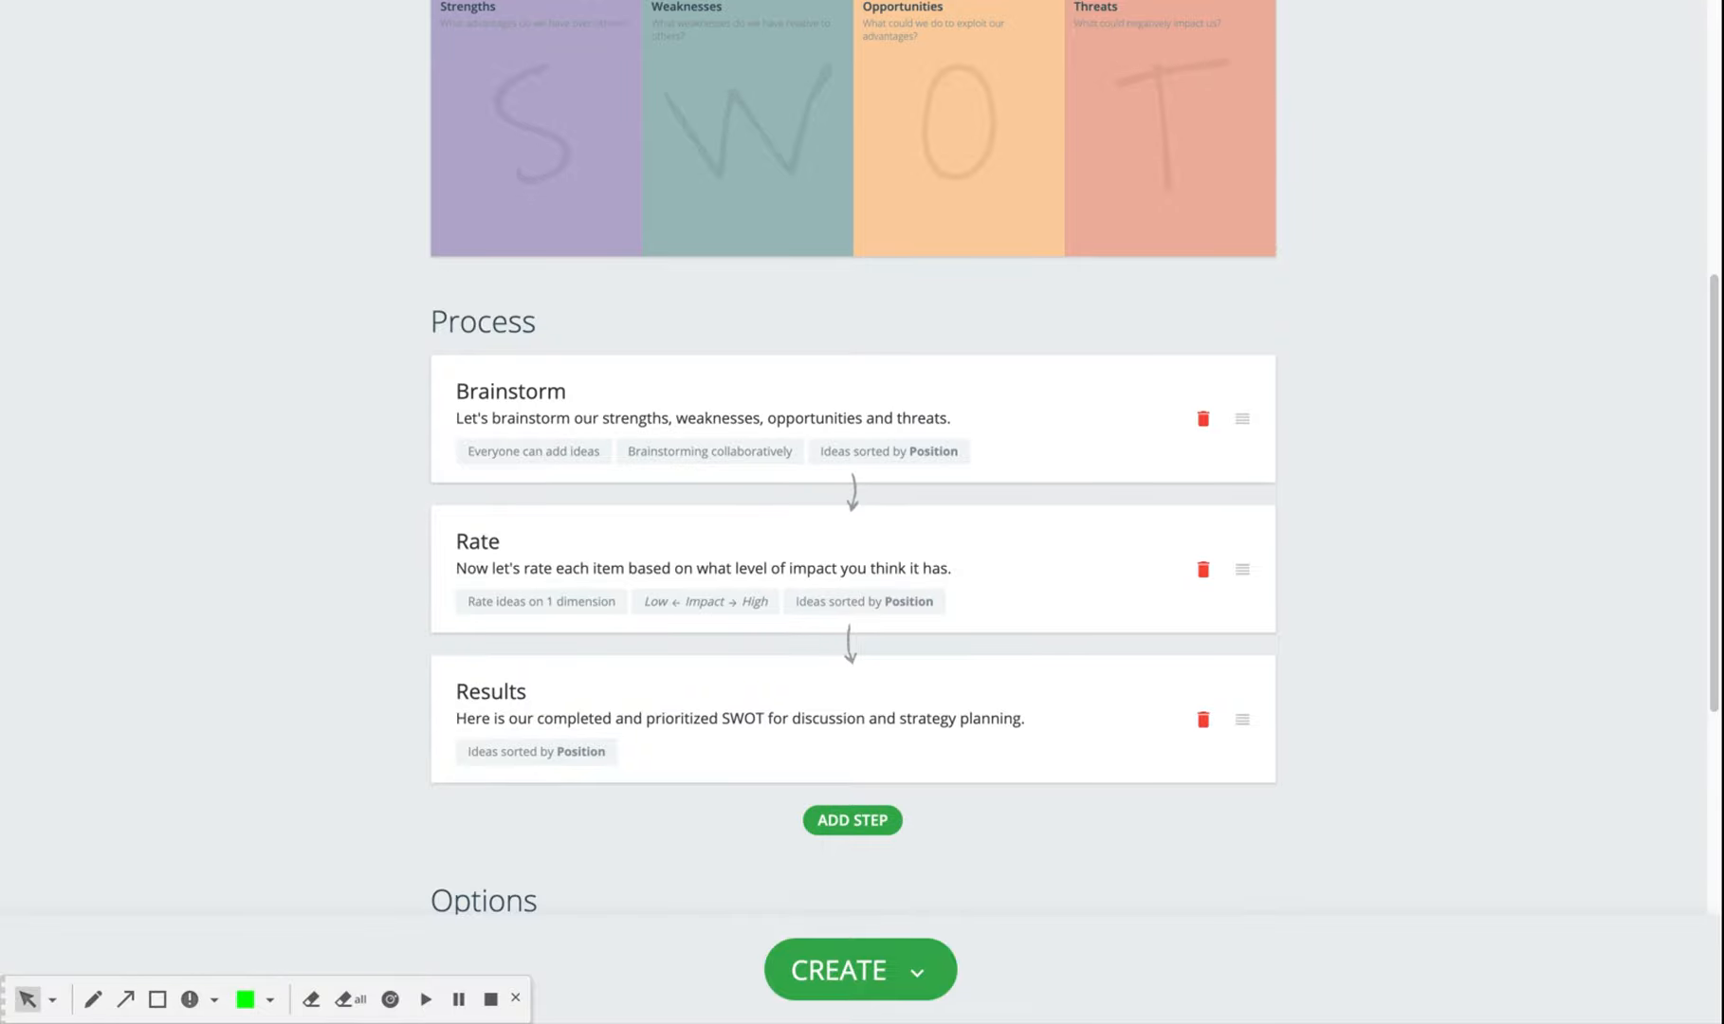
pyautogui.click(1002, 393)
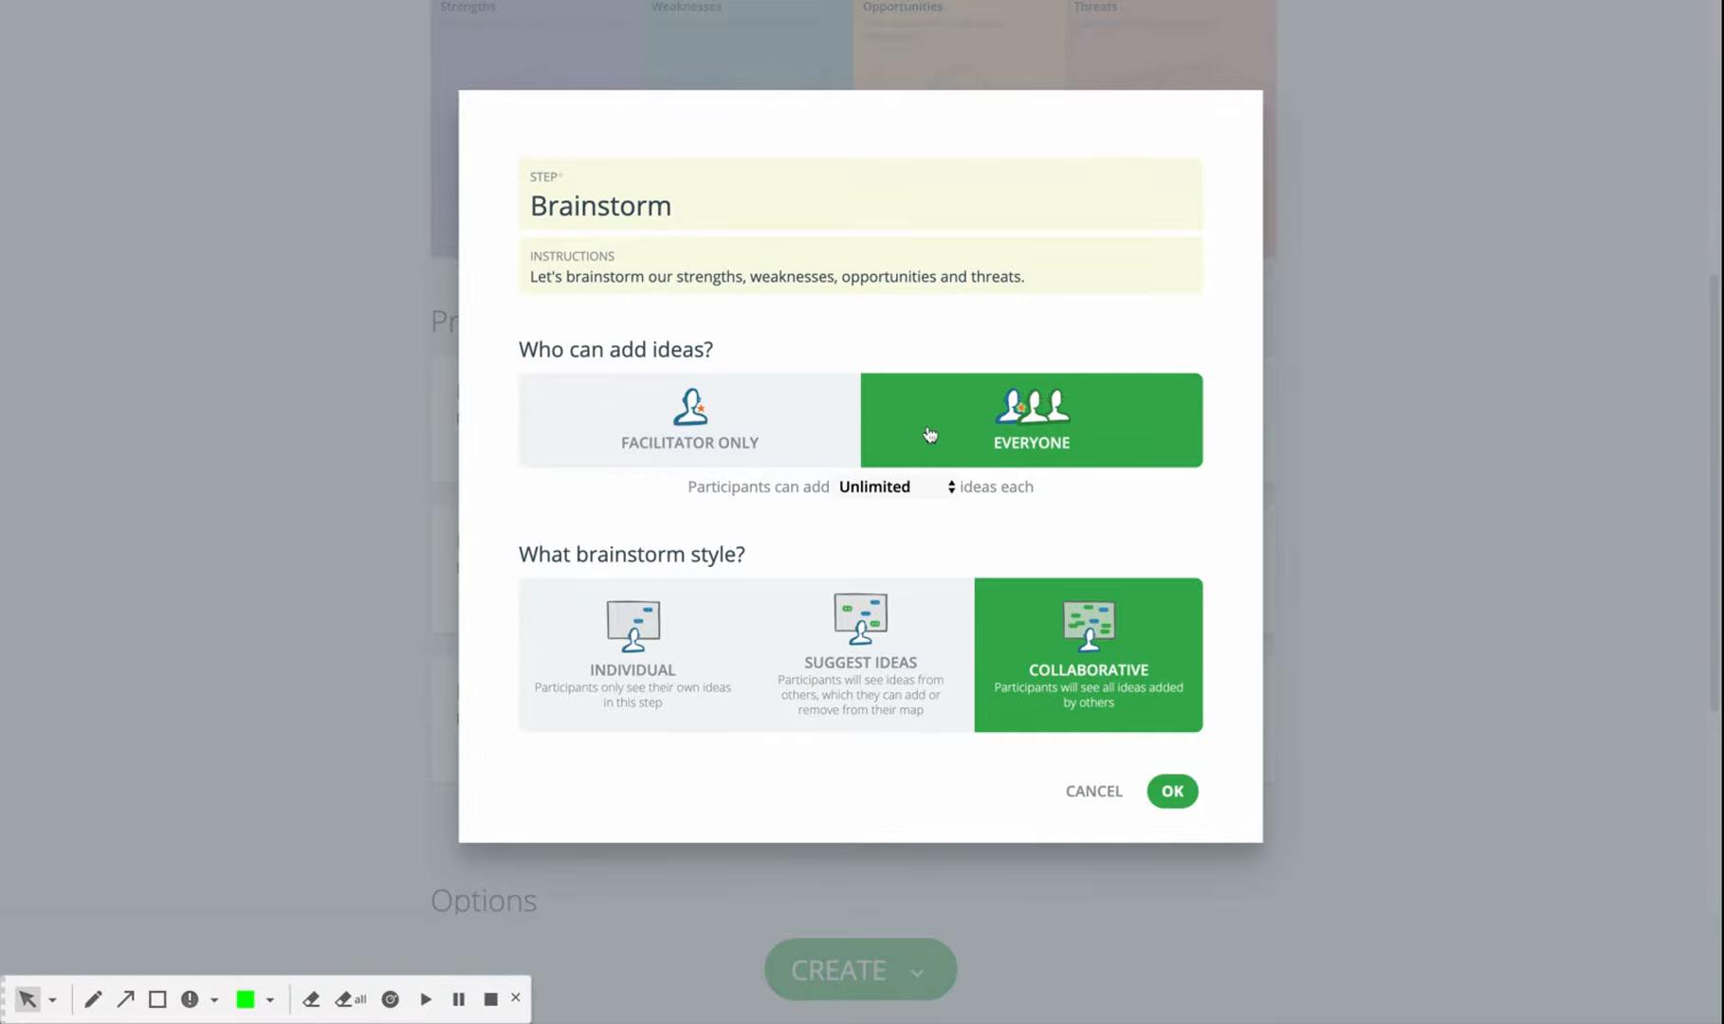
pyautogui.click(950, 491)
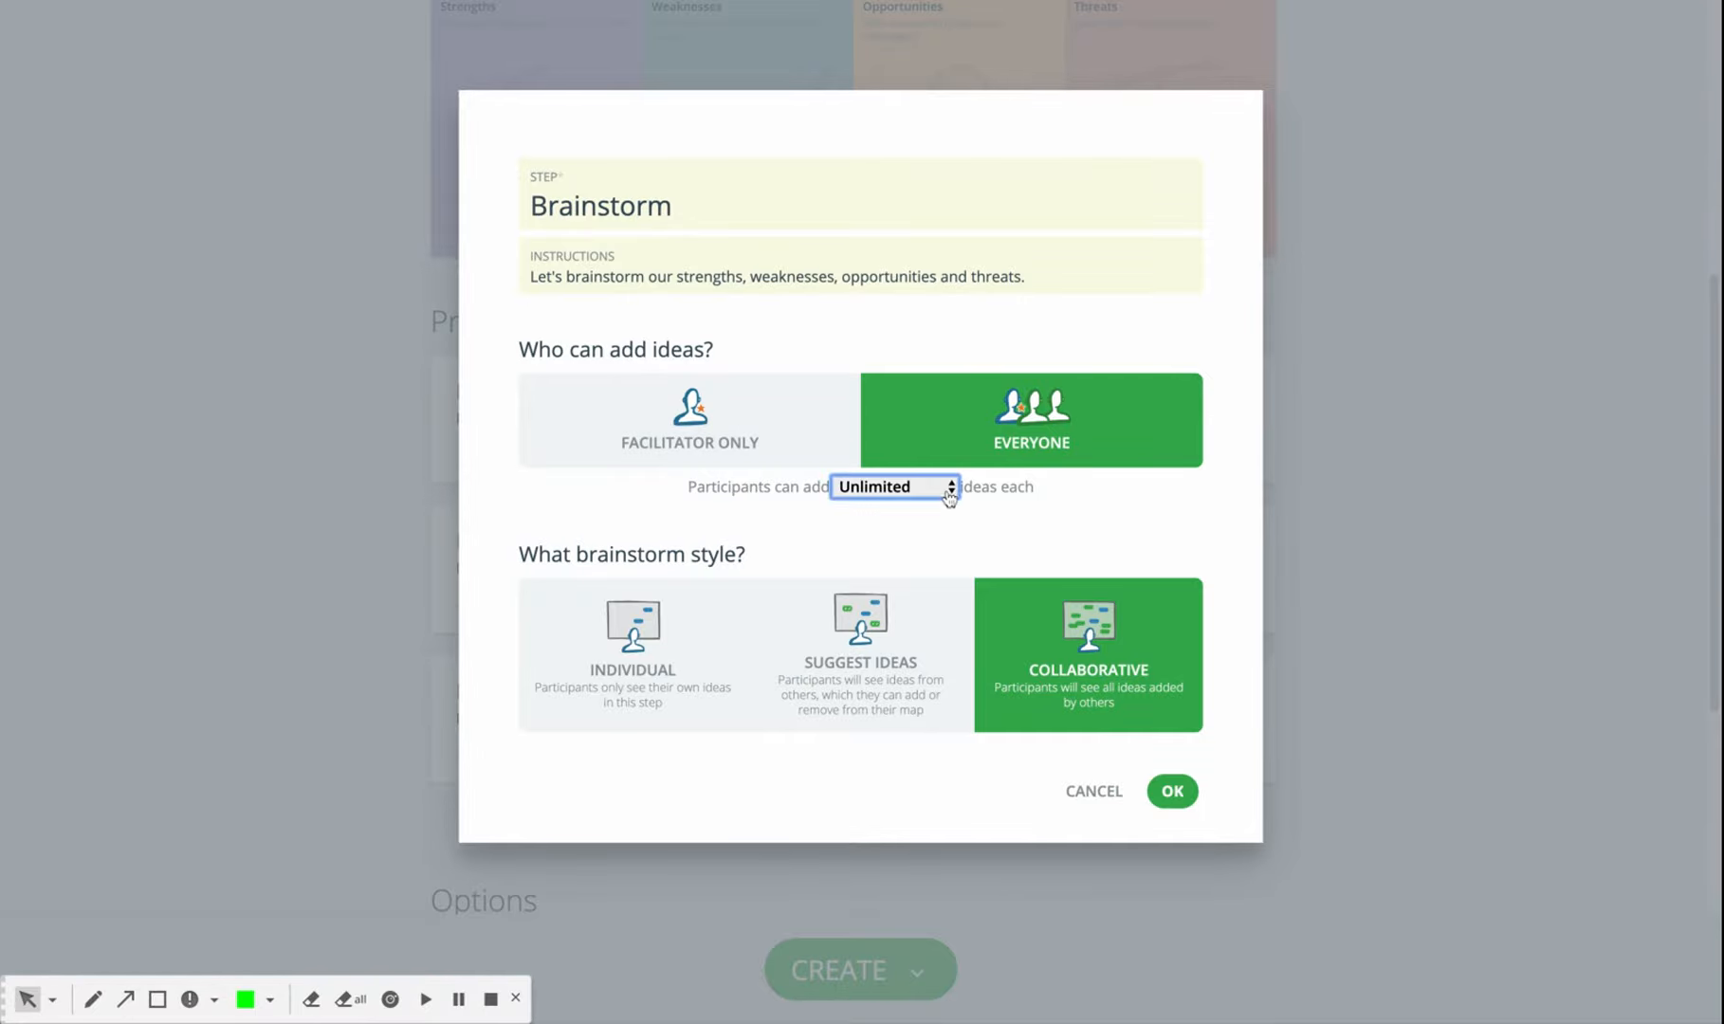
pyautogui.press('4')
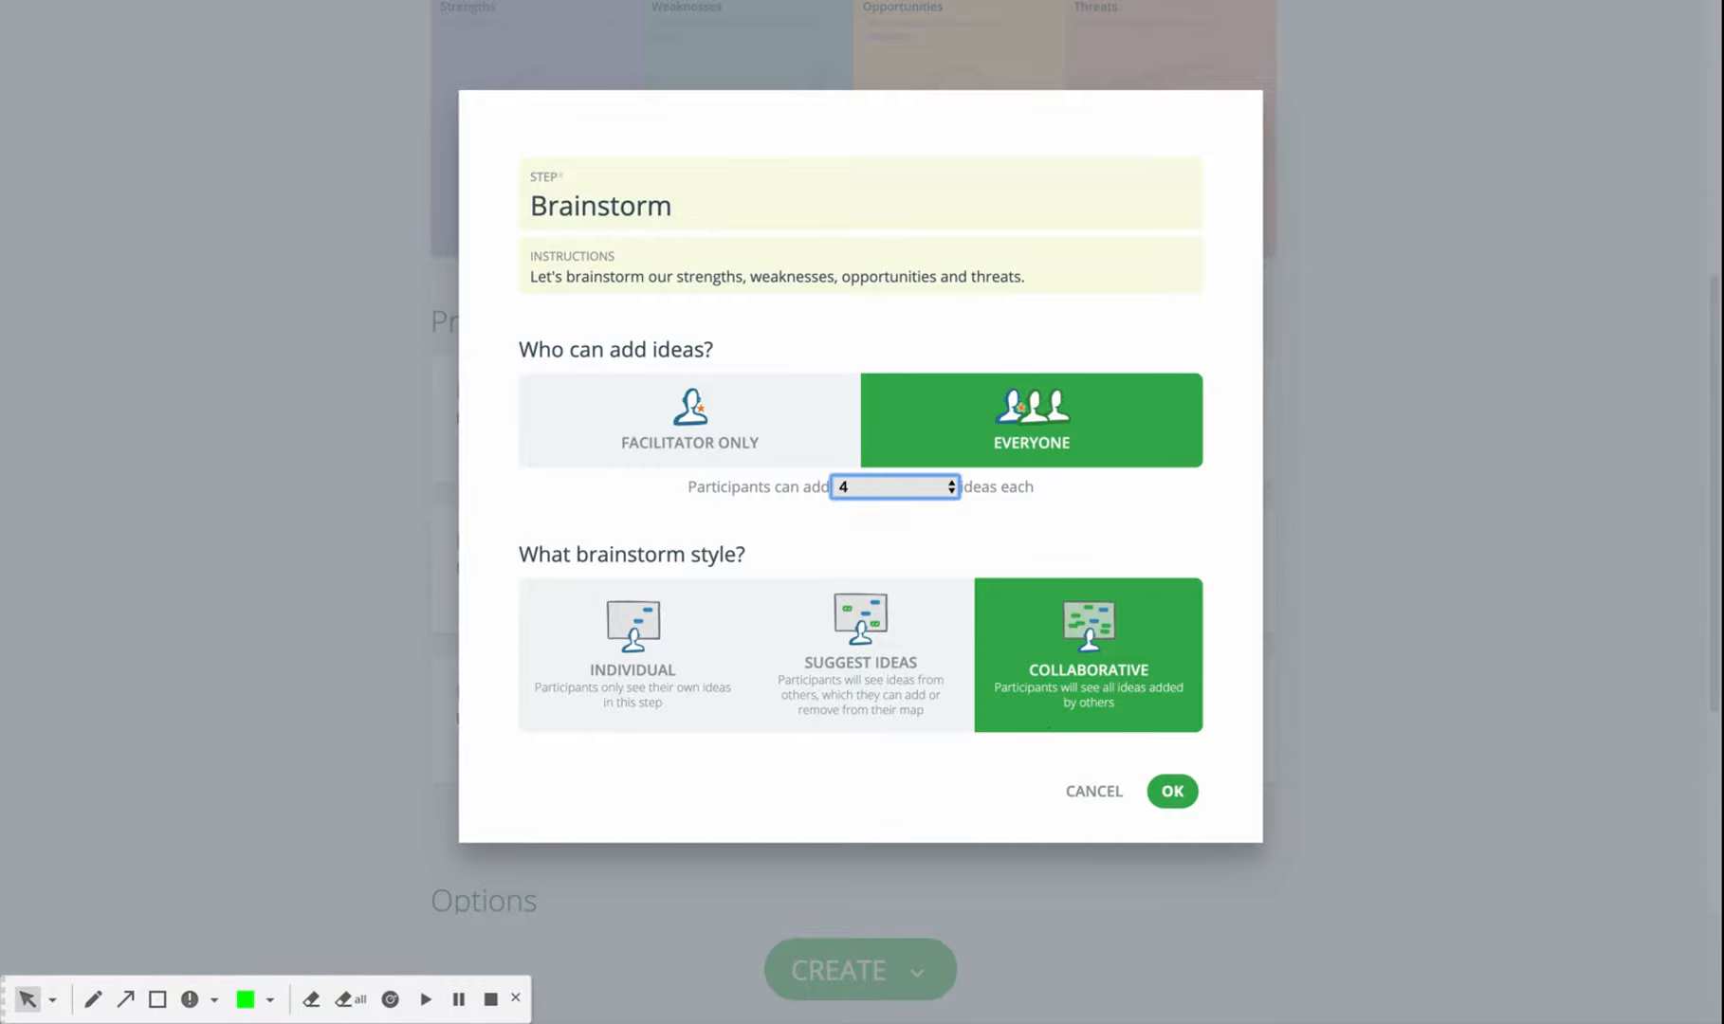
pyautogui.click(646, 728)
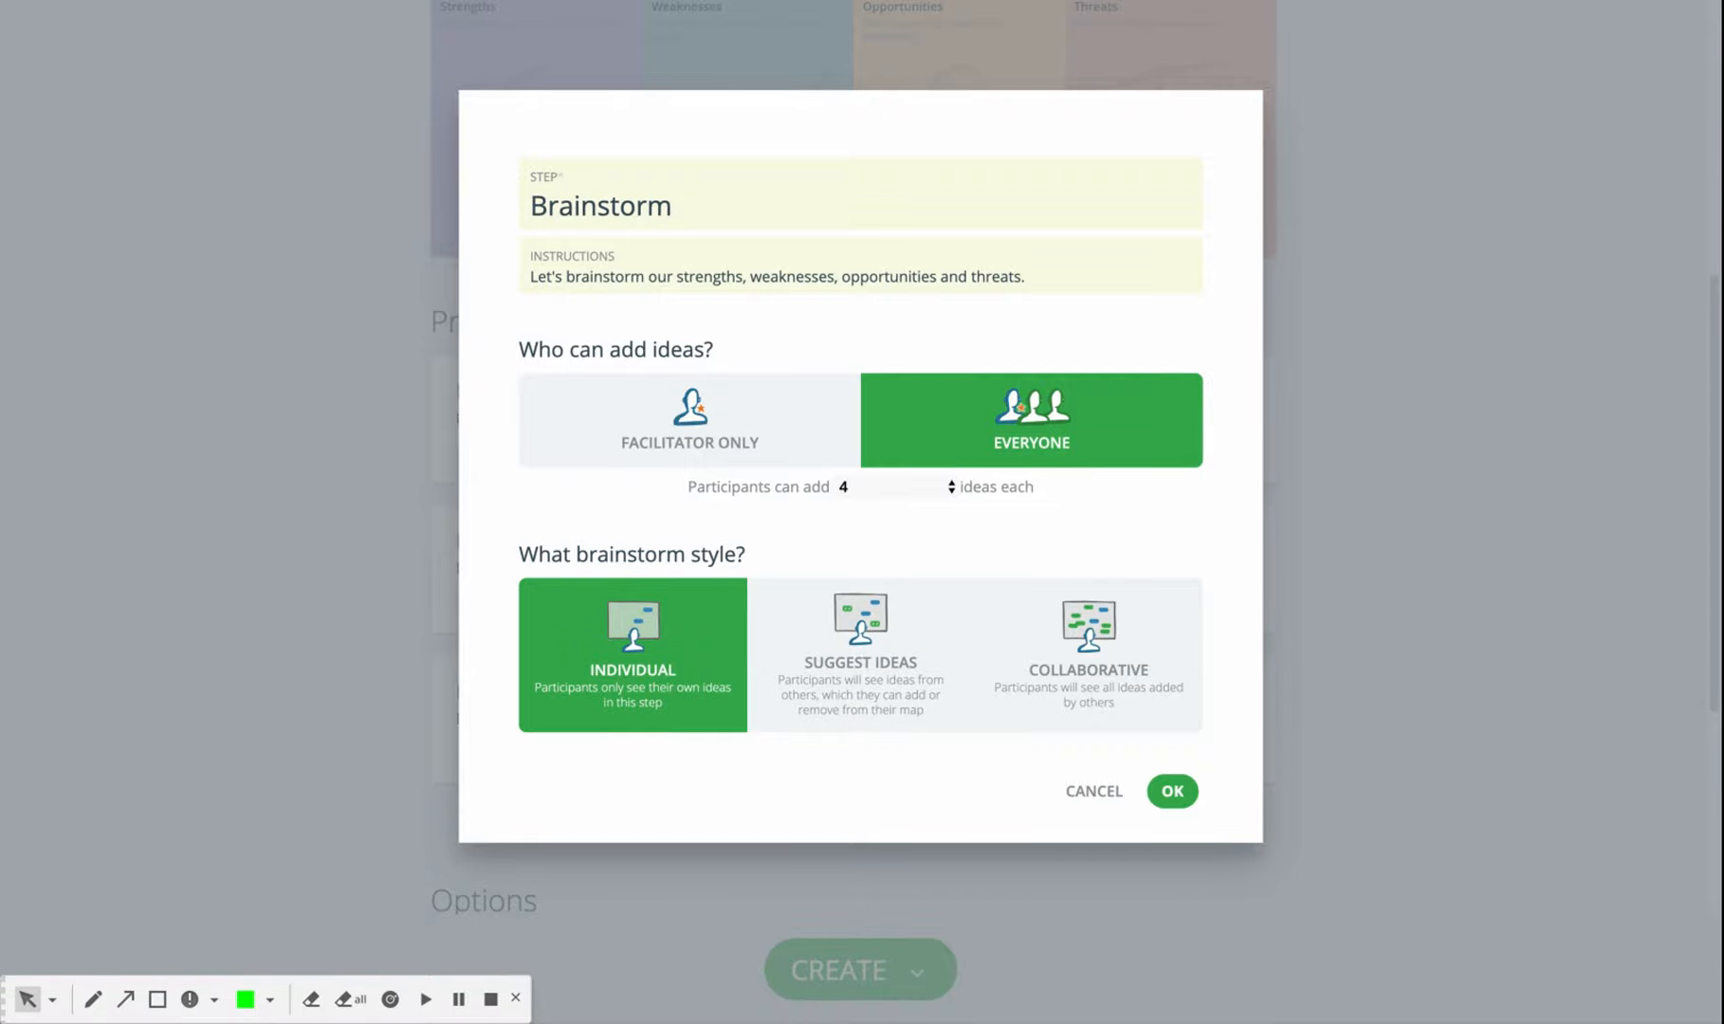
pyautogui.click(1026, 700)
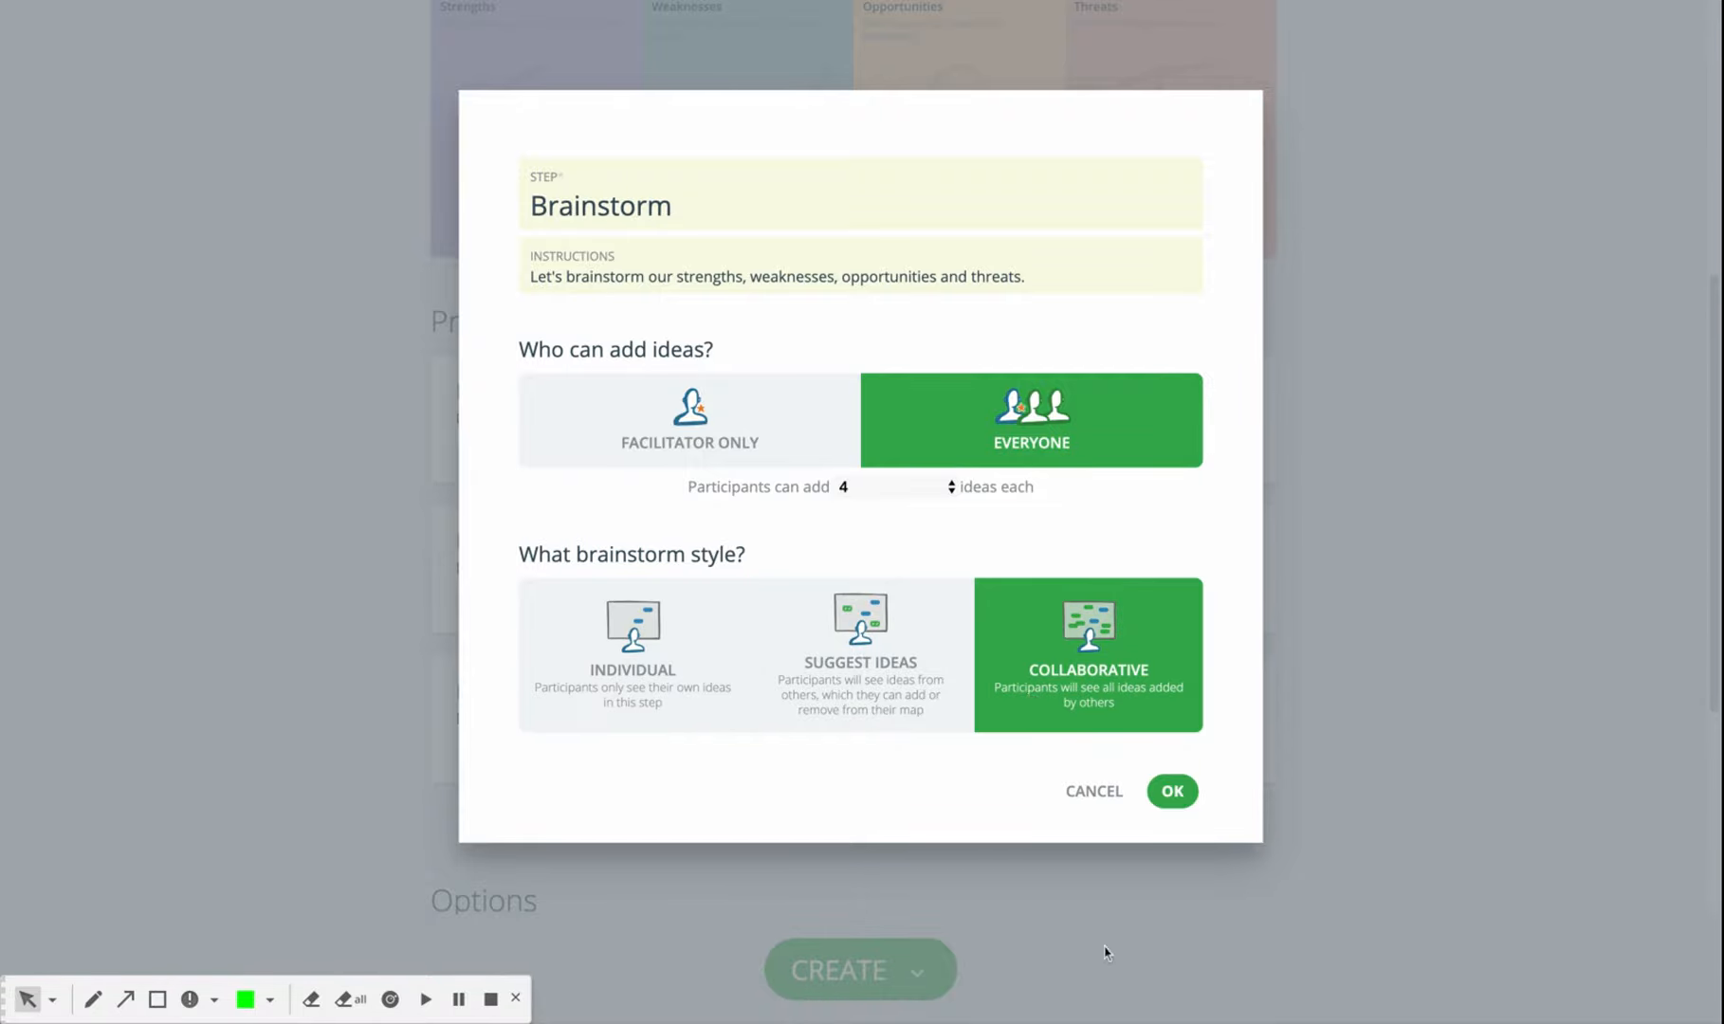
pyautogui.click(1176, 802)
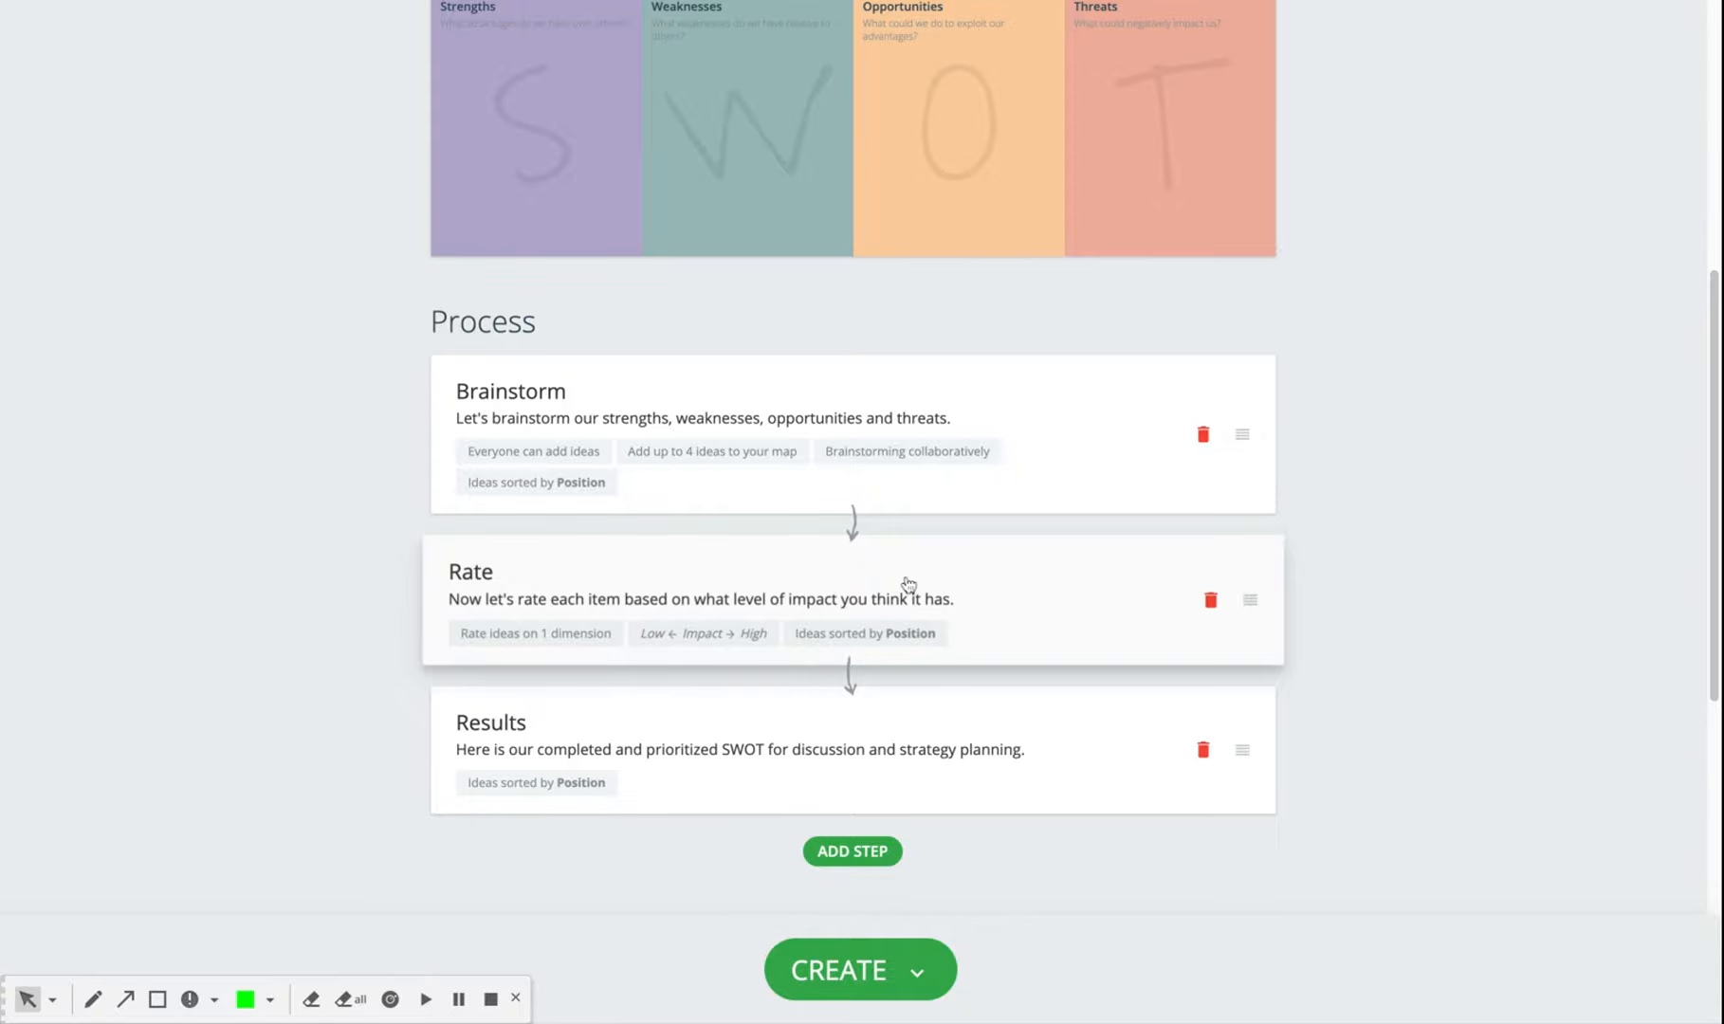
# Add a second dimension to the Rate step and switch its rating style to Score, saving the step
pyautogui.click(712, 589)
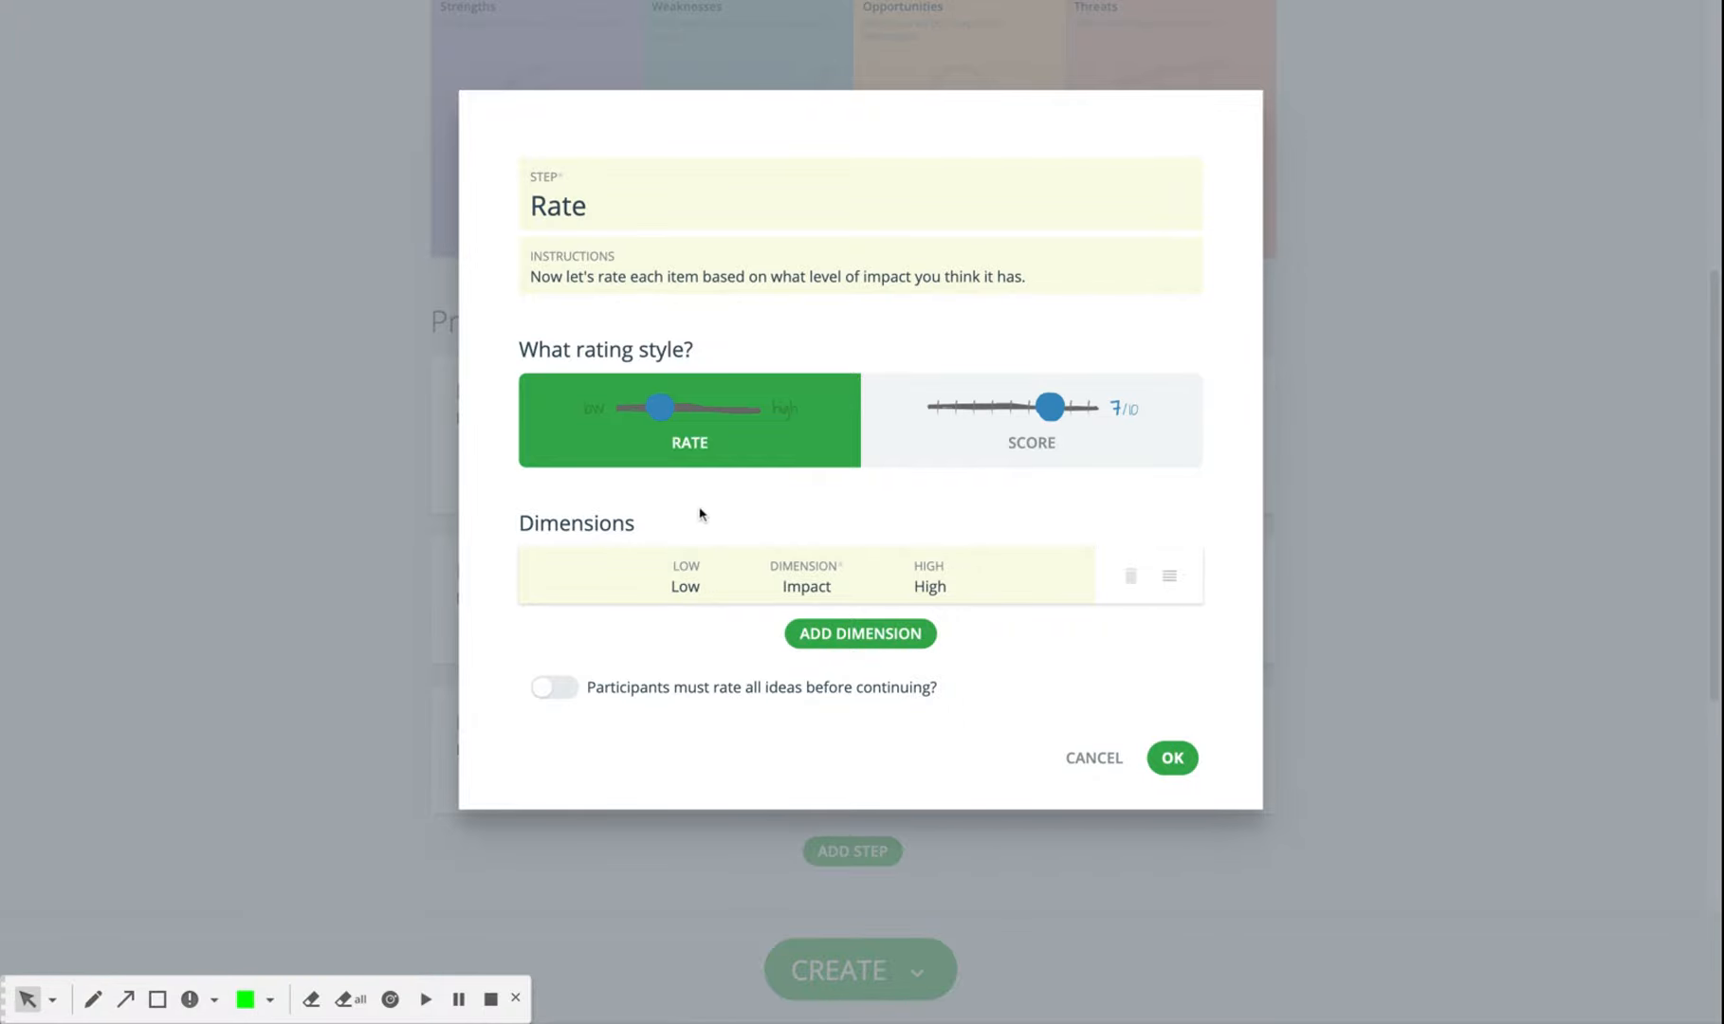
pyautogui.click(841, 640)
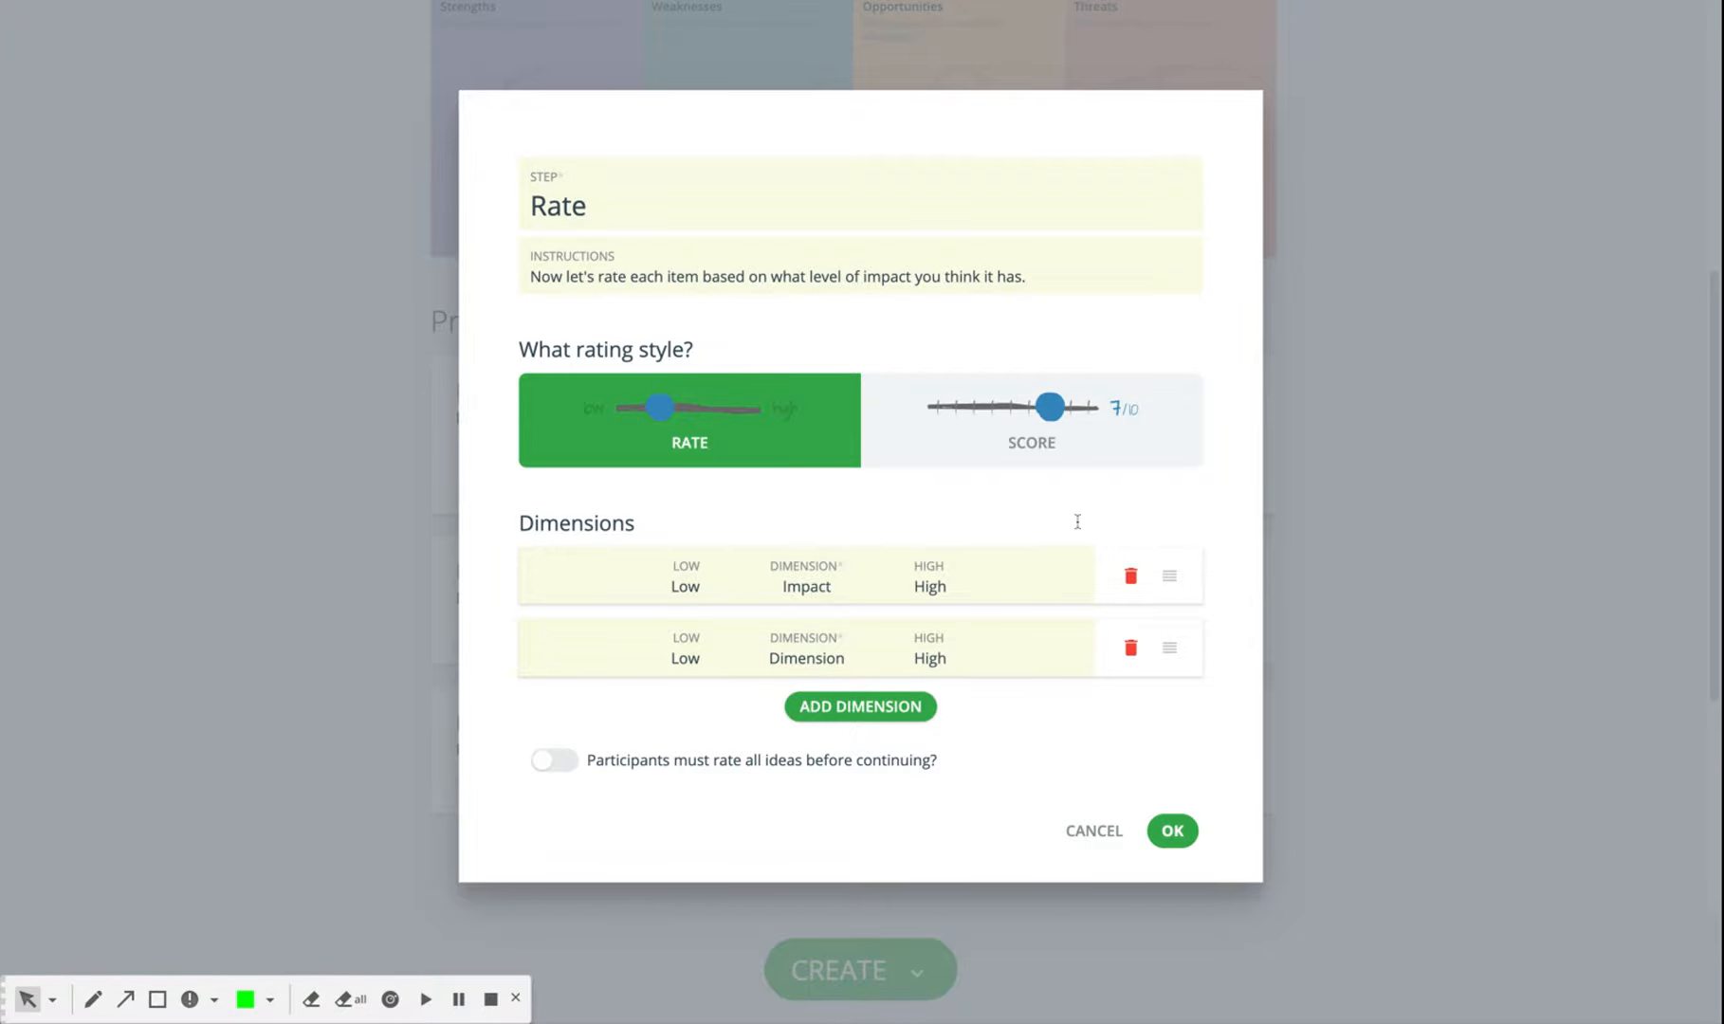
pyautogui.click(1067, 462)
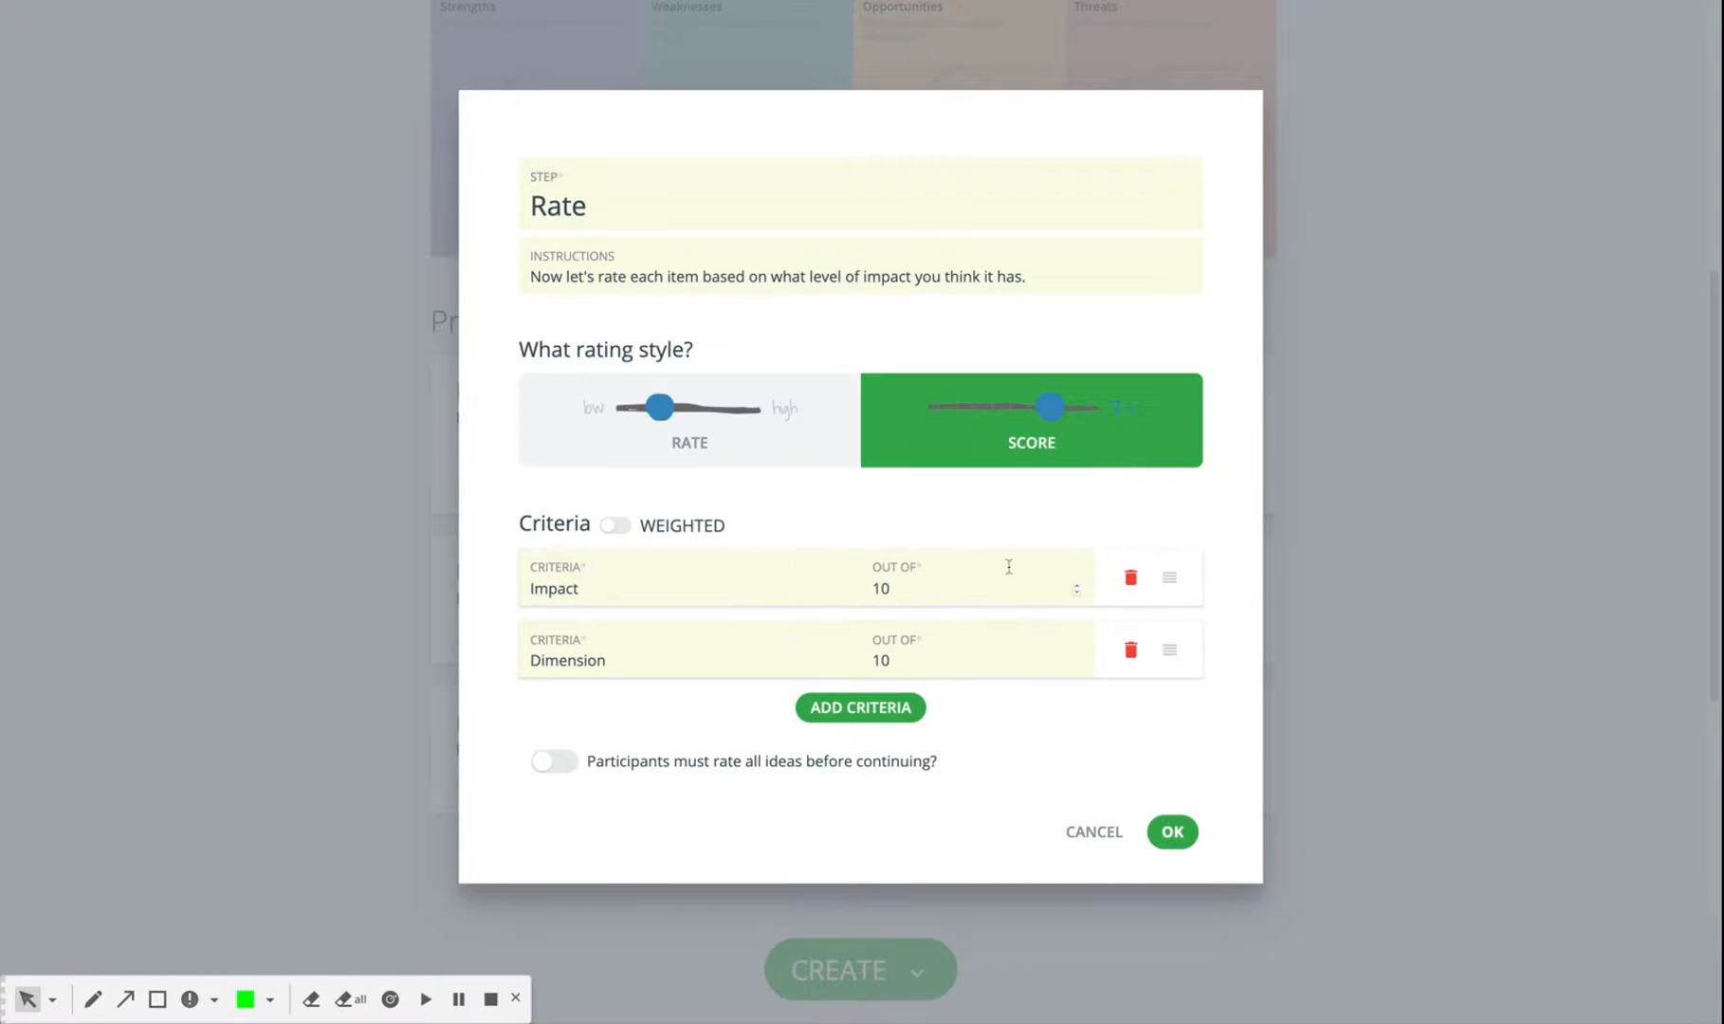
pyautogui.click(956, 588)
pyautogui.click(1173, 832)
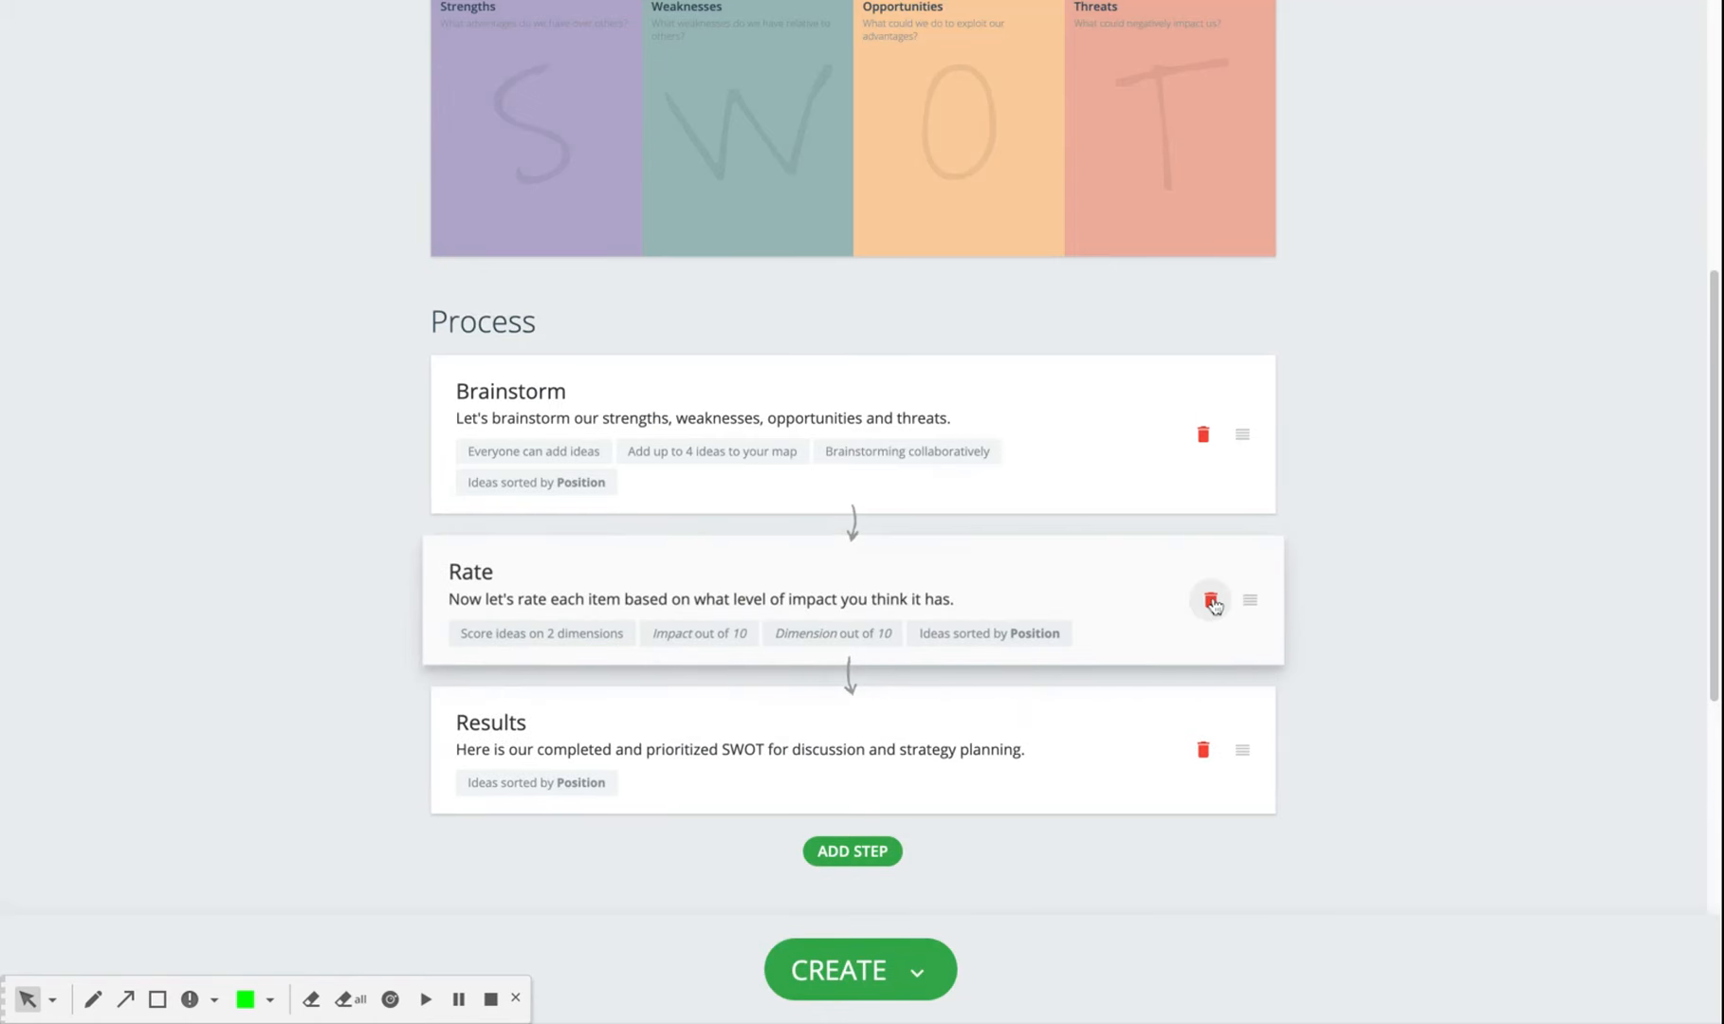
# Add a Vote step with 4 votes per participant and one vote per idea, placed between Rate and Results
pyautogui.click(850, 849)
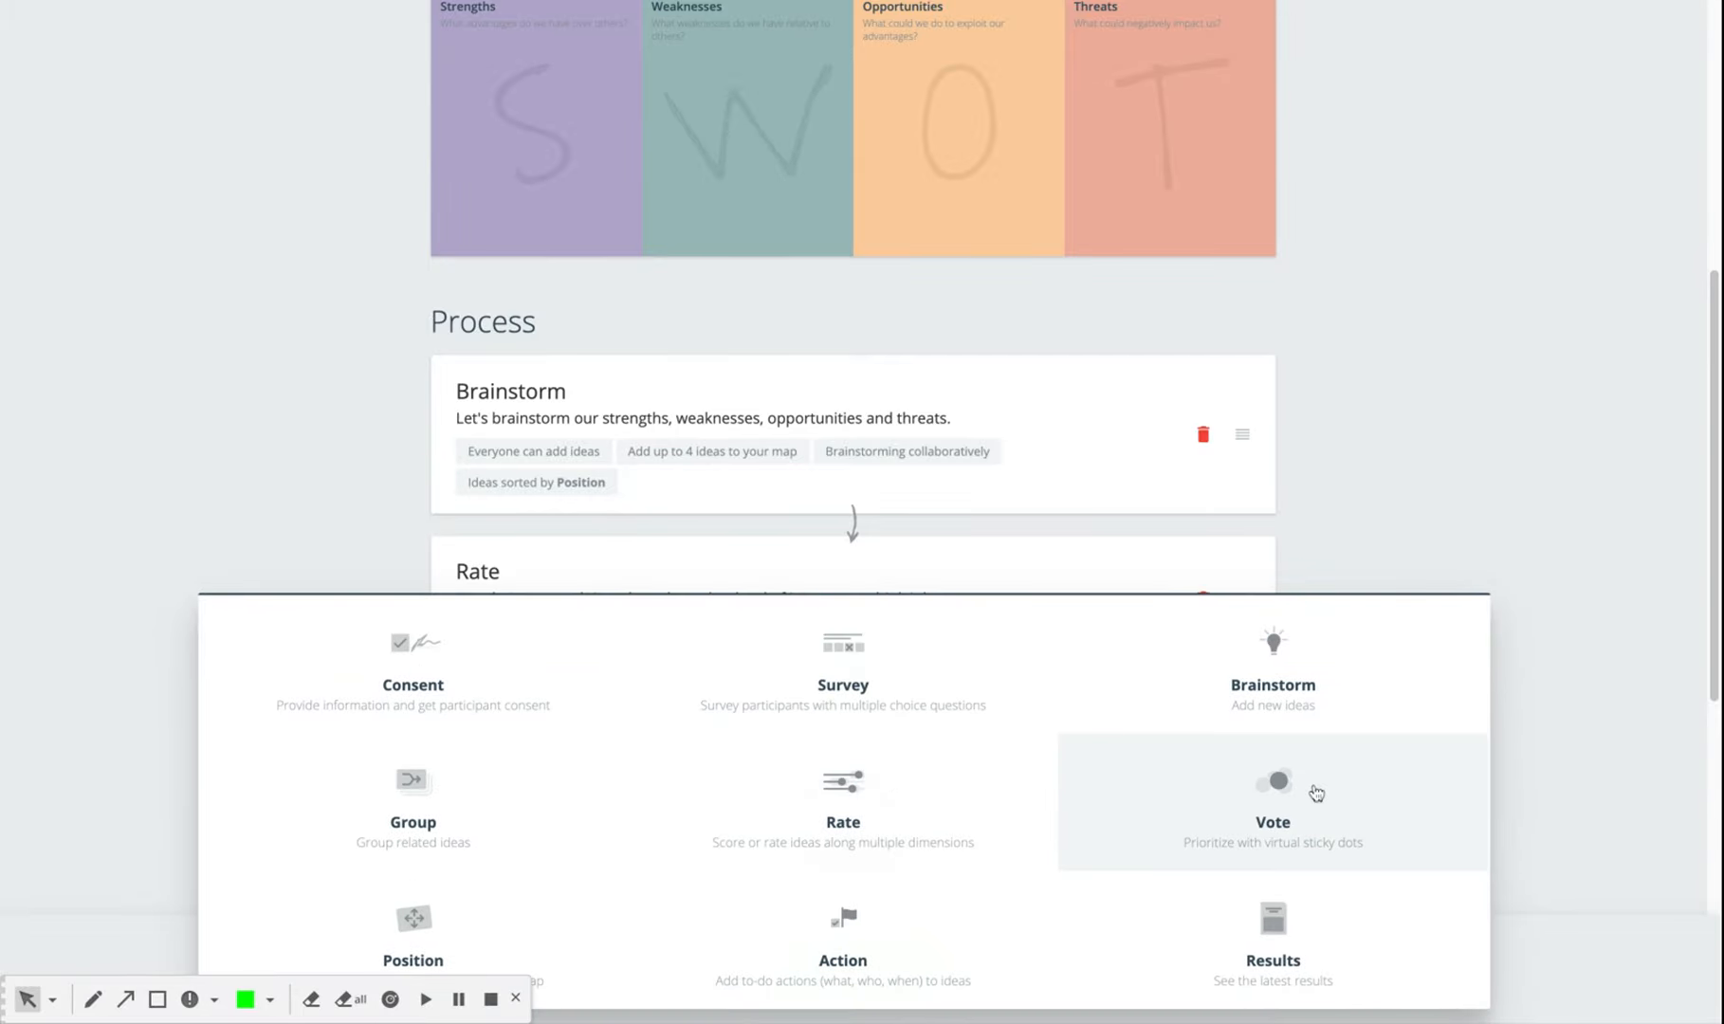
pyautogui.click(1317, 793)
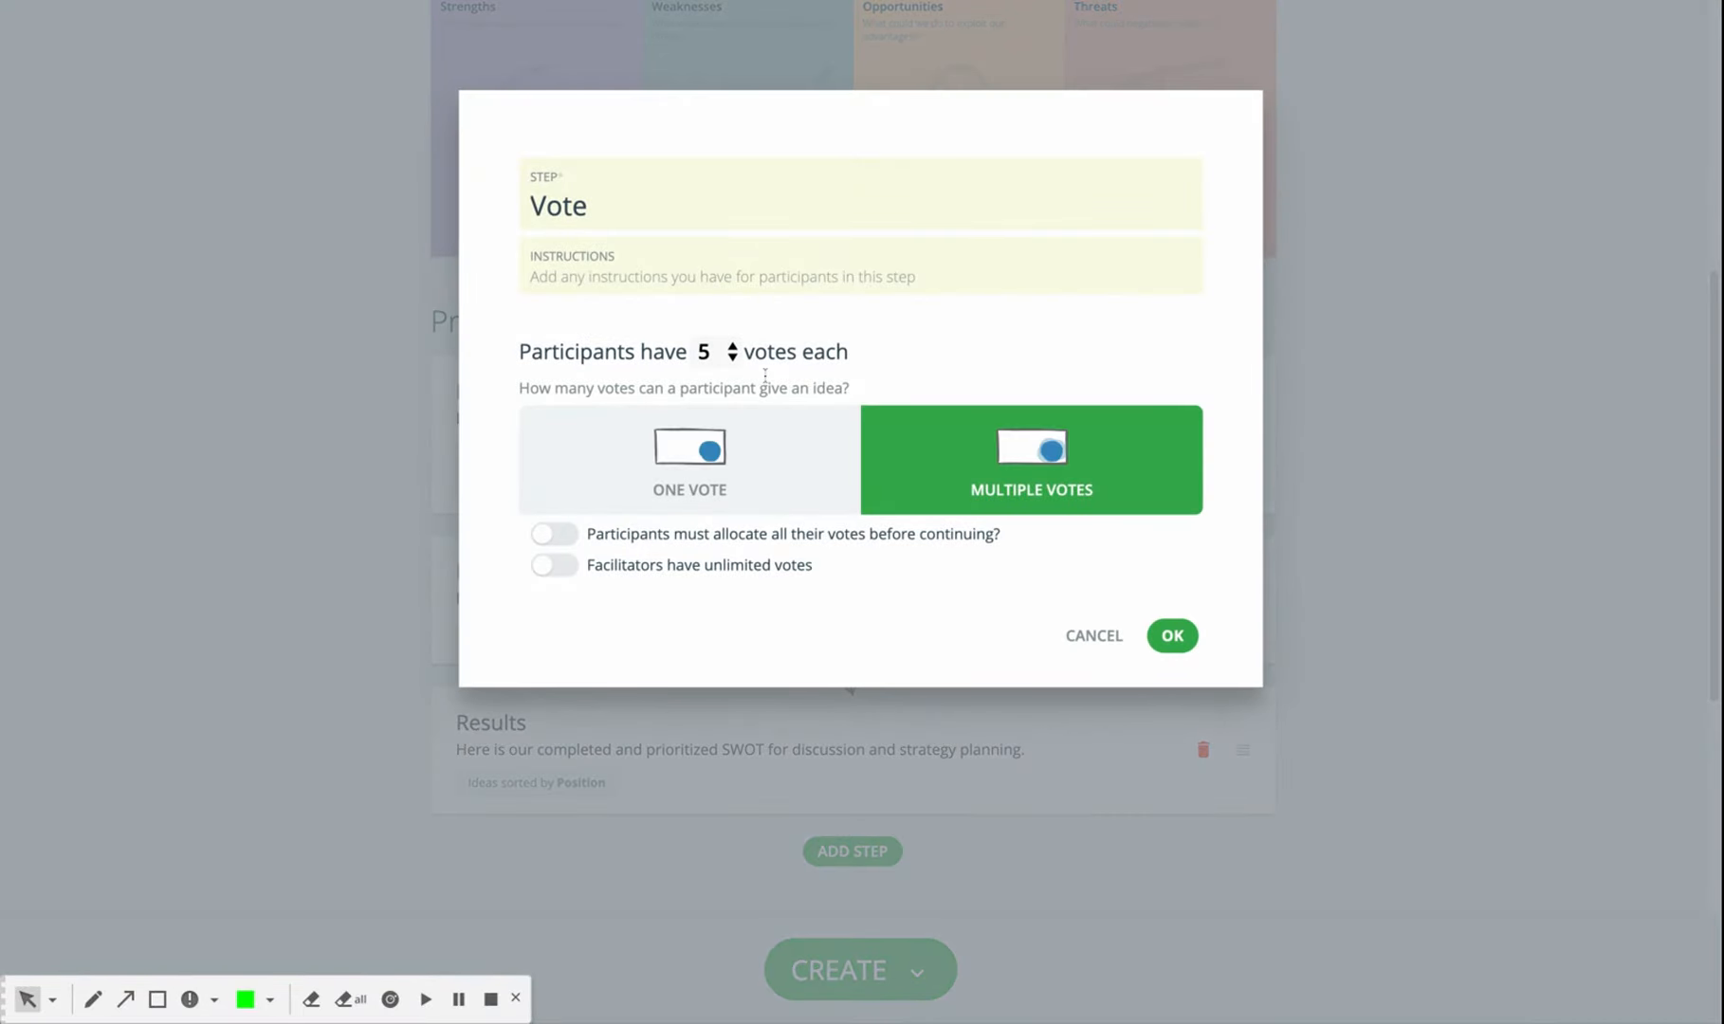
pyautogui.click(732, 359)
pyautogui.click(732, 357)
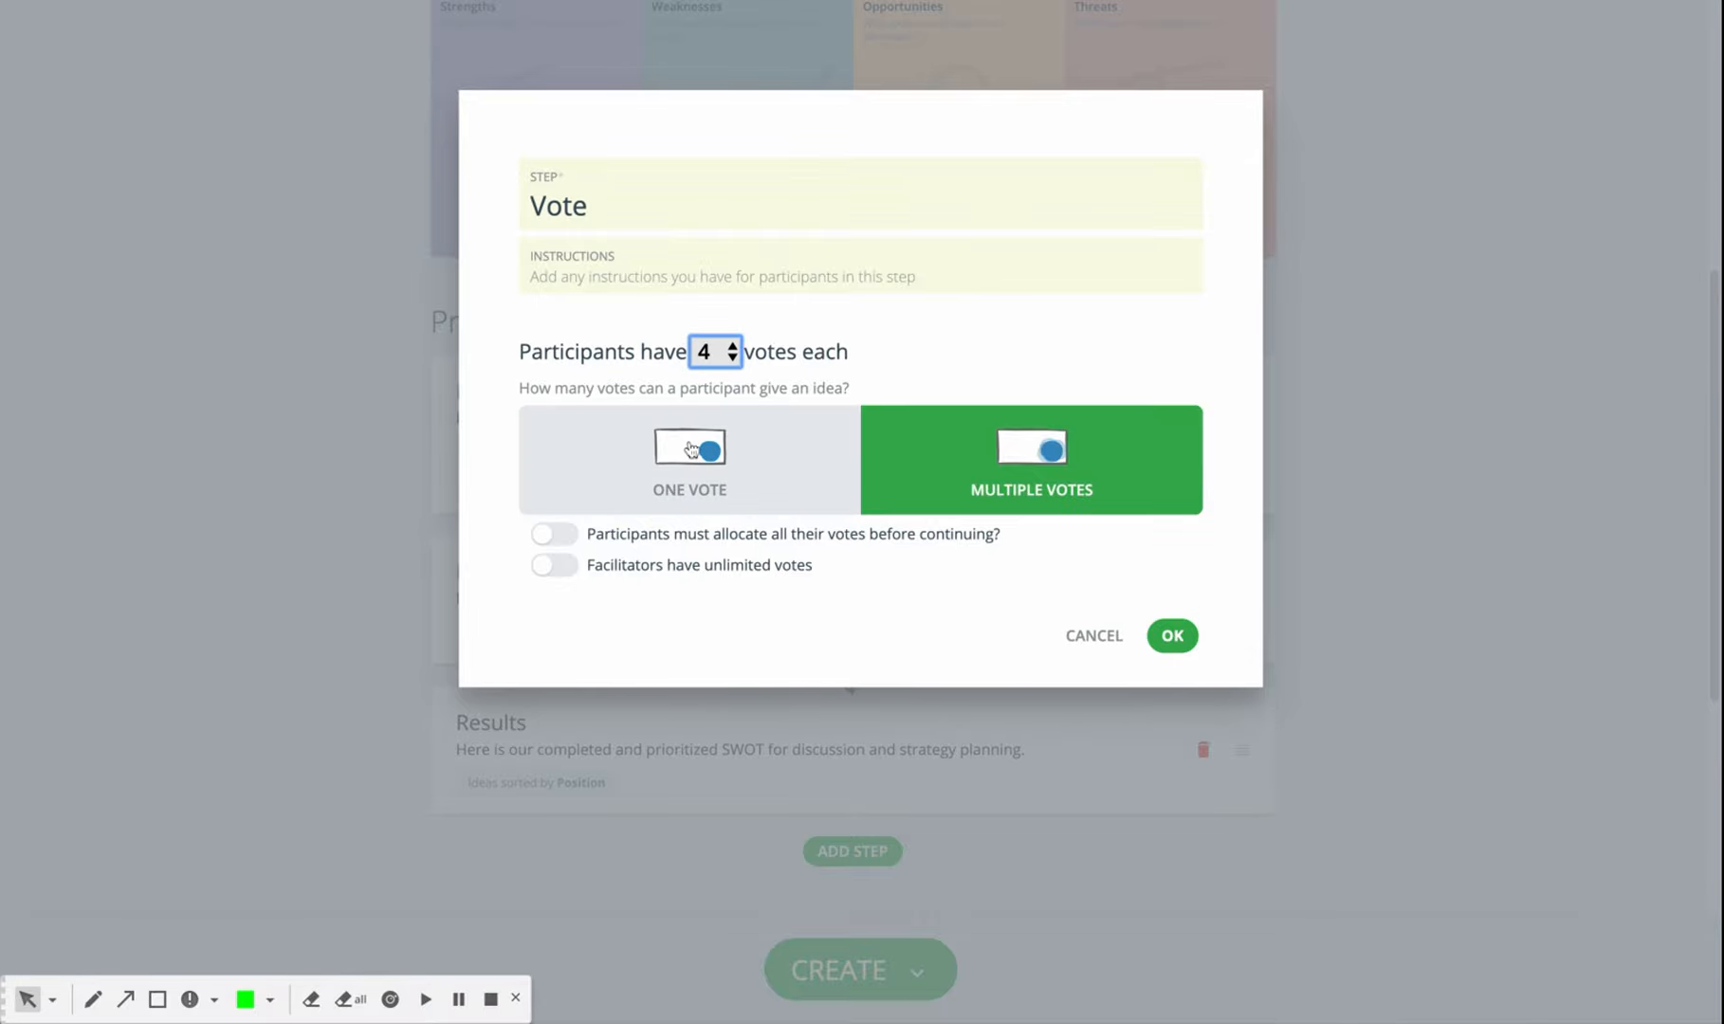
pyautogui.click(824, 484)
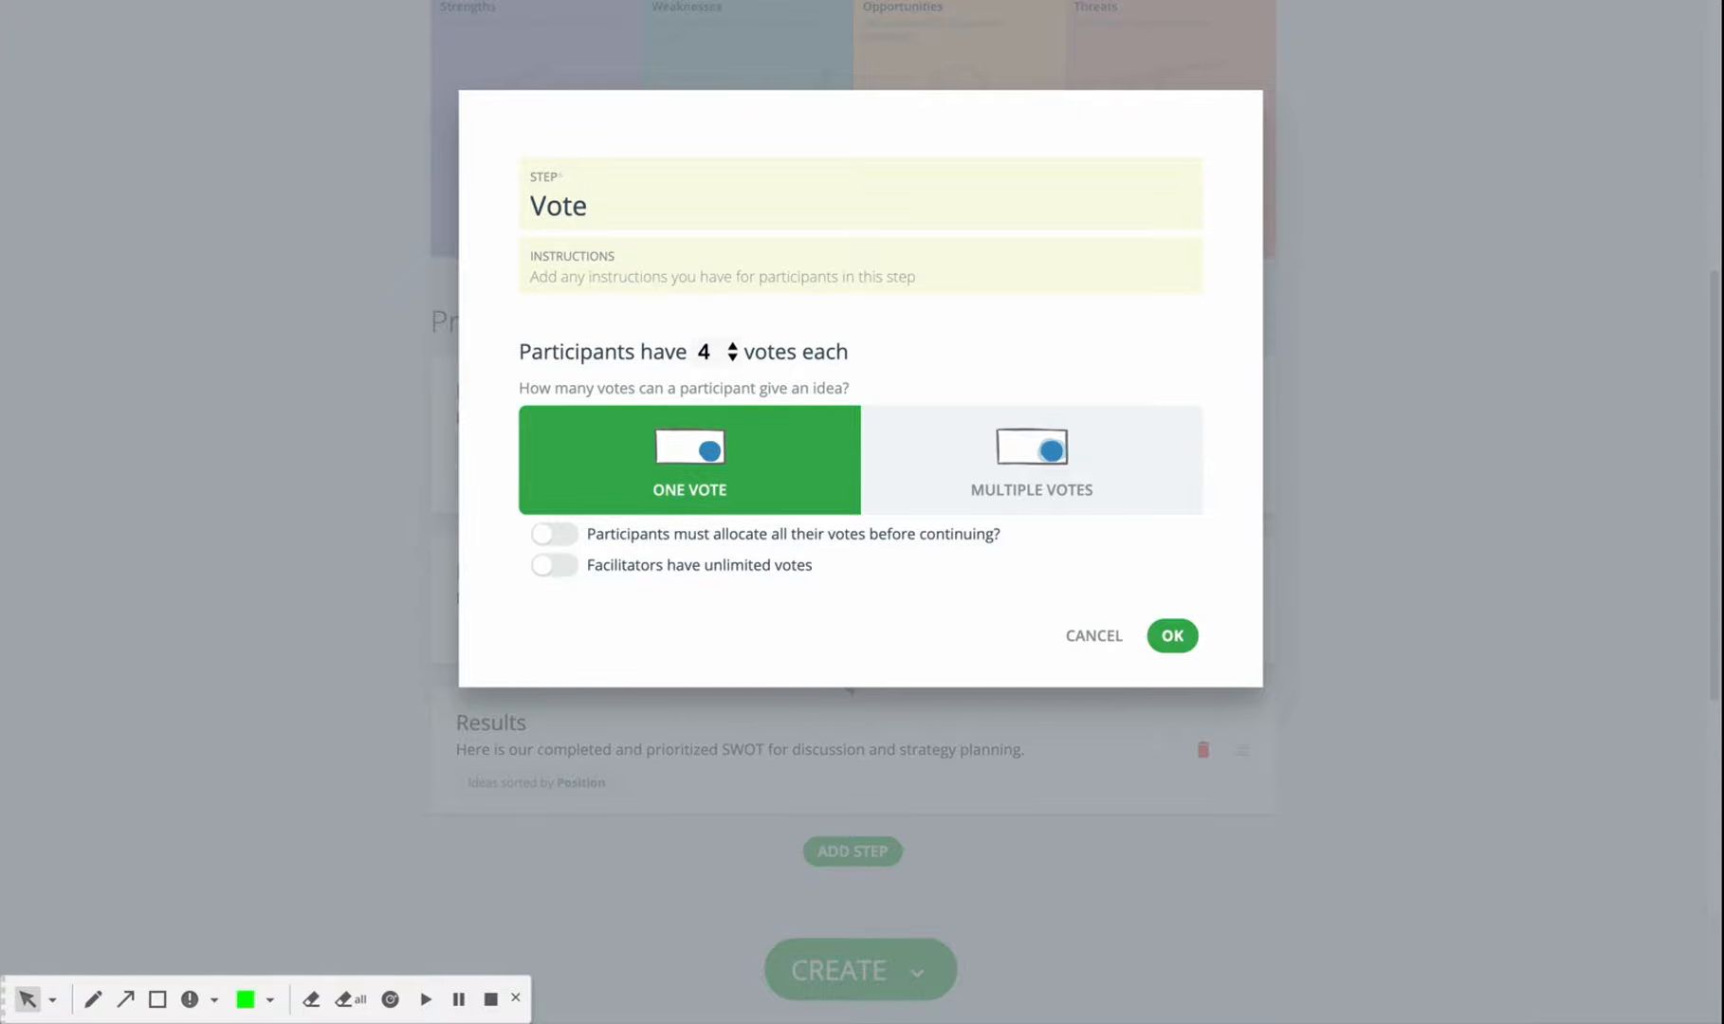
pyautogui.click(1172, 635)
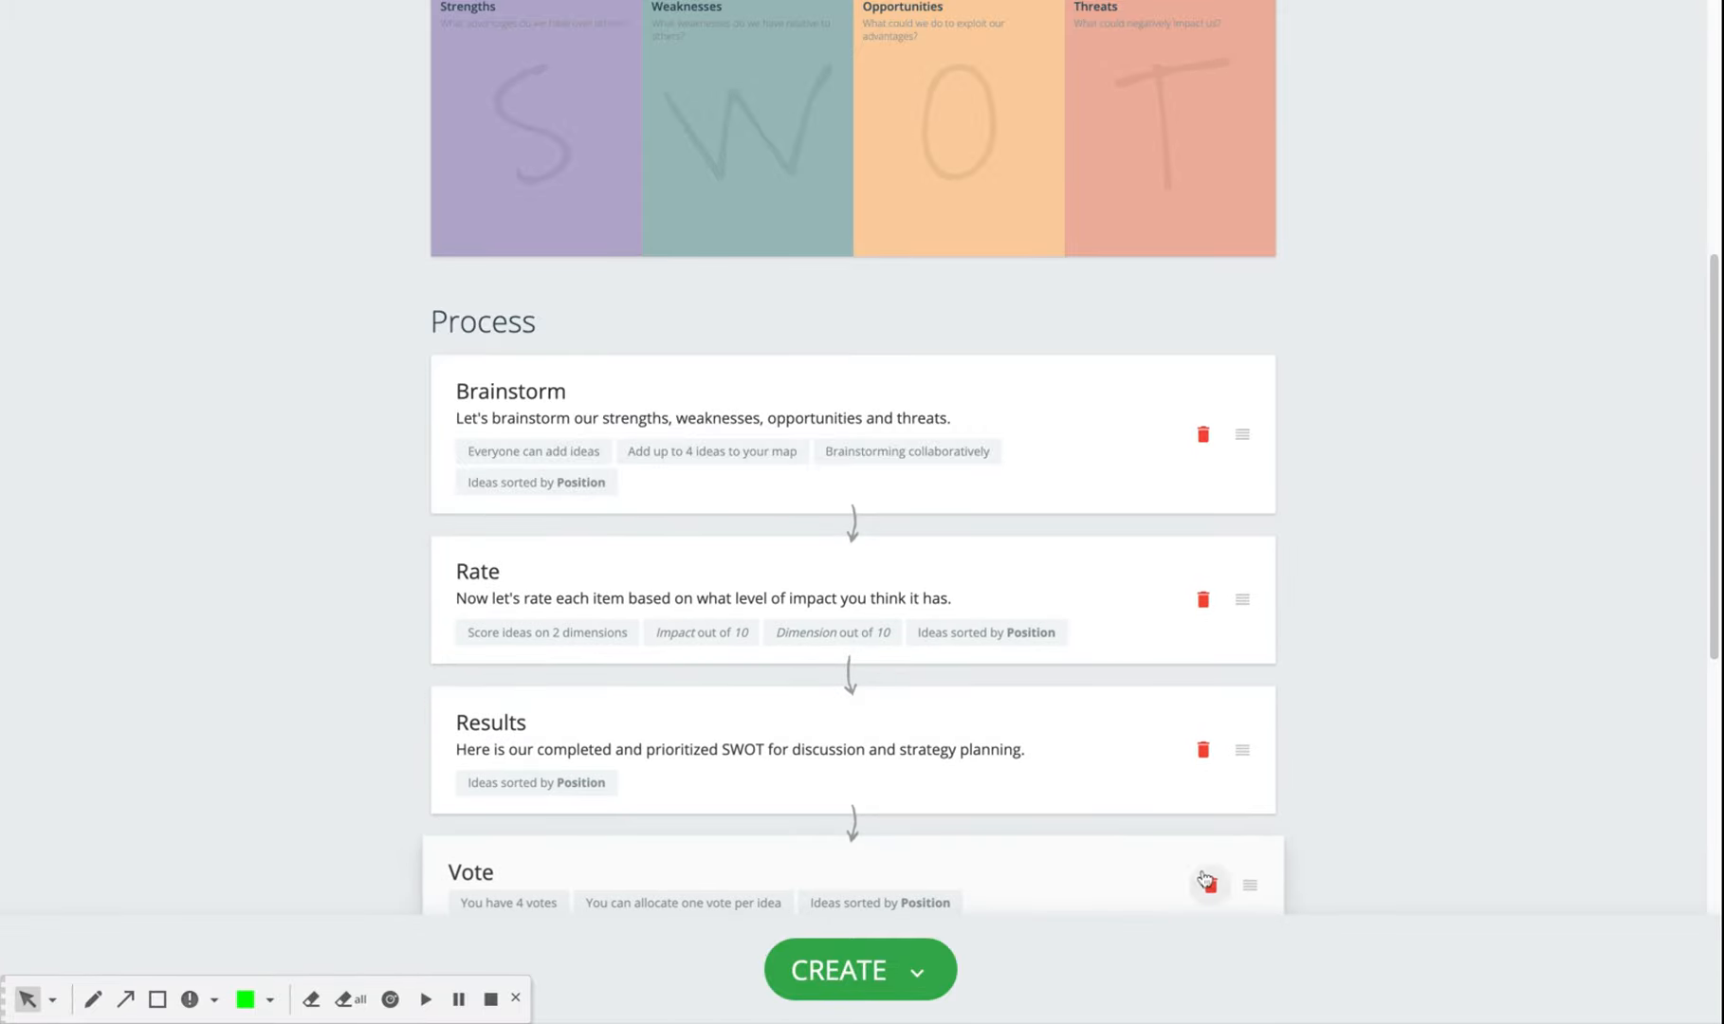
pyautogui.moveTo(1252, 884); pyautogui.dragTo(1244, 732)
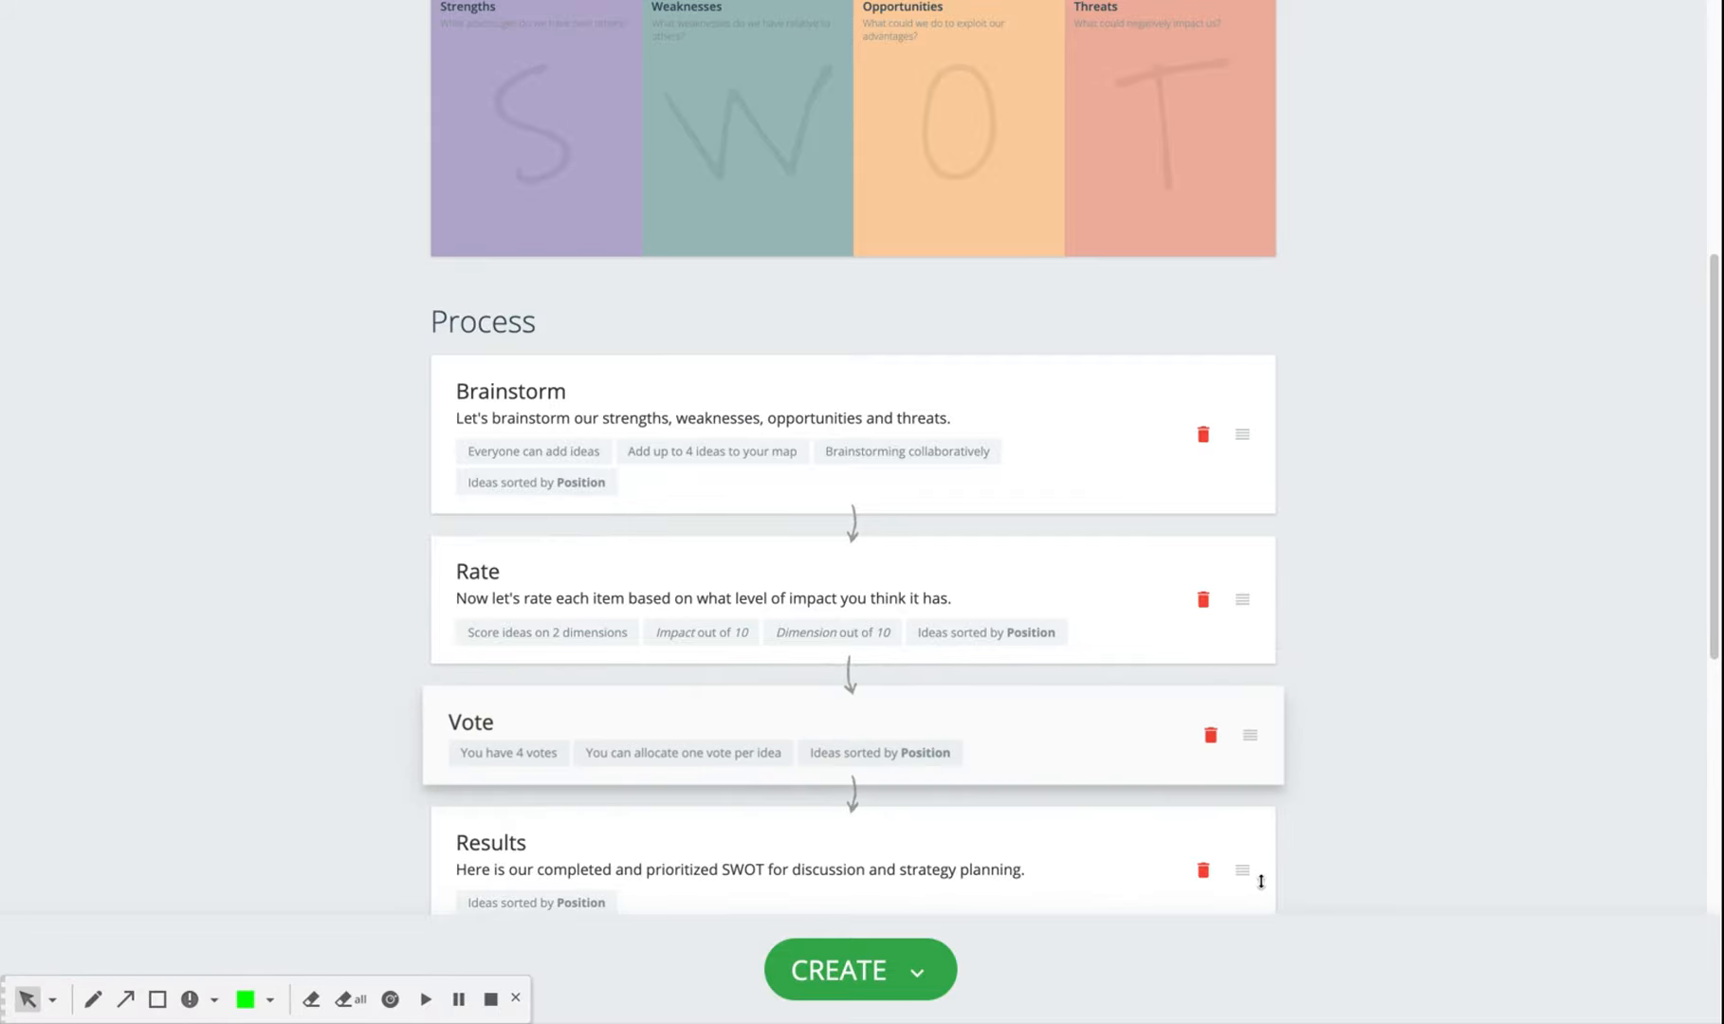
pyautogui.scroll(-4, 1707, 548)
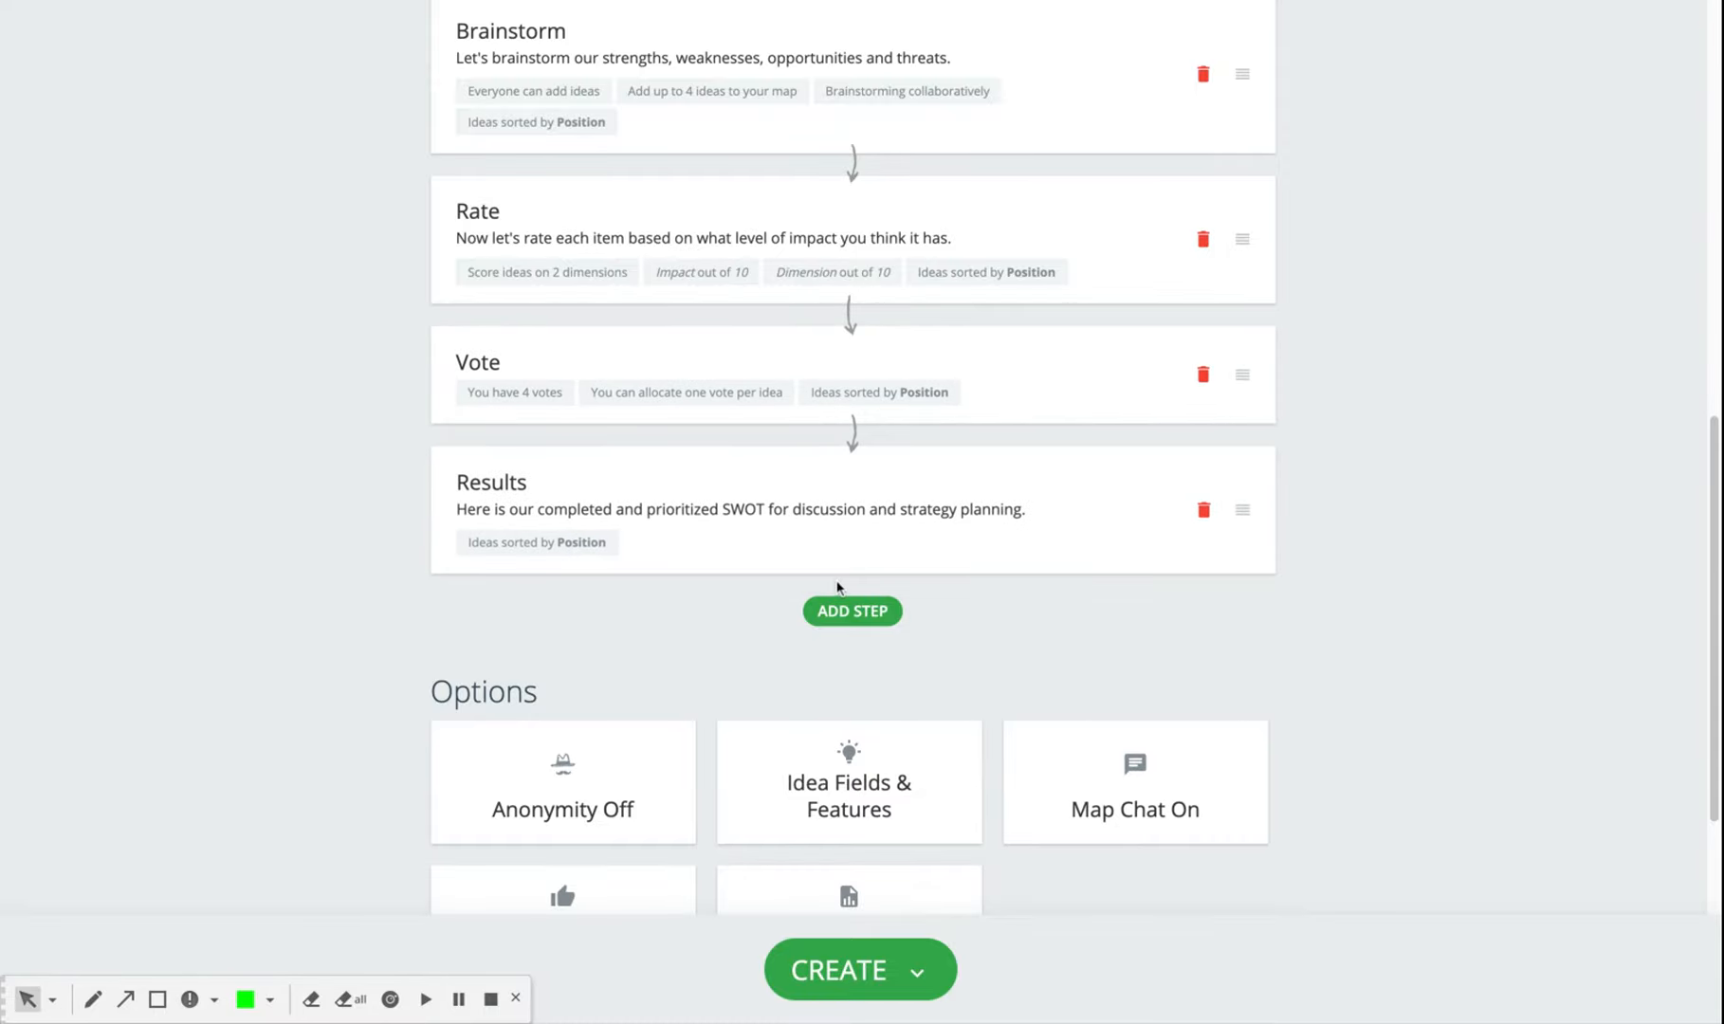
pyautogui.click(841, 611)
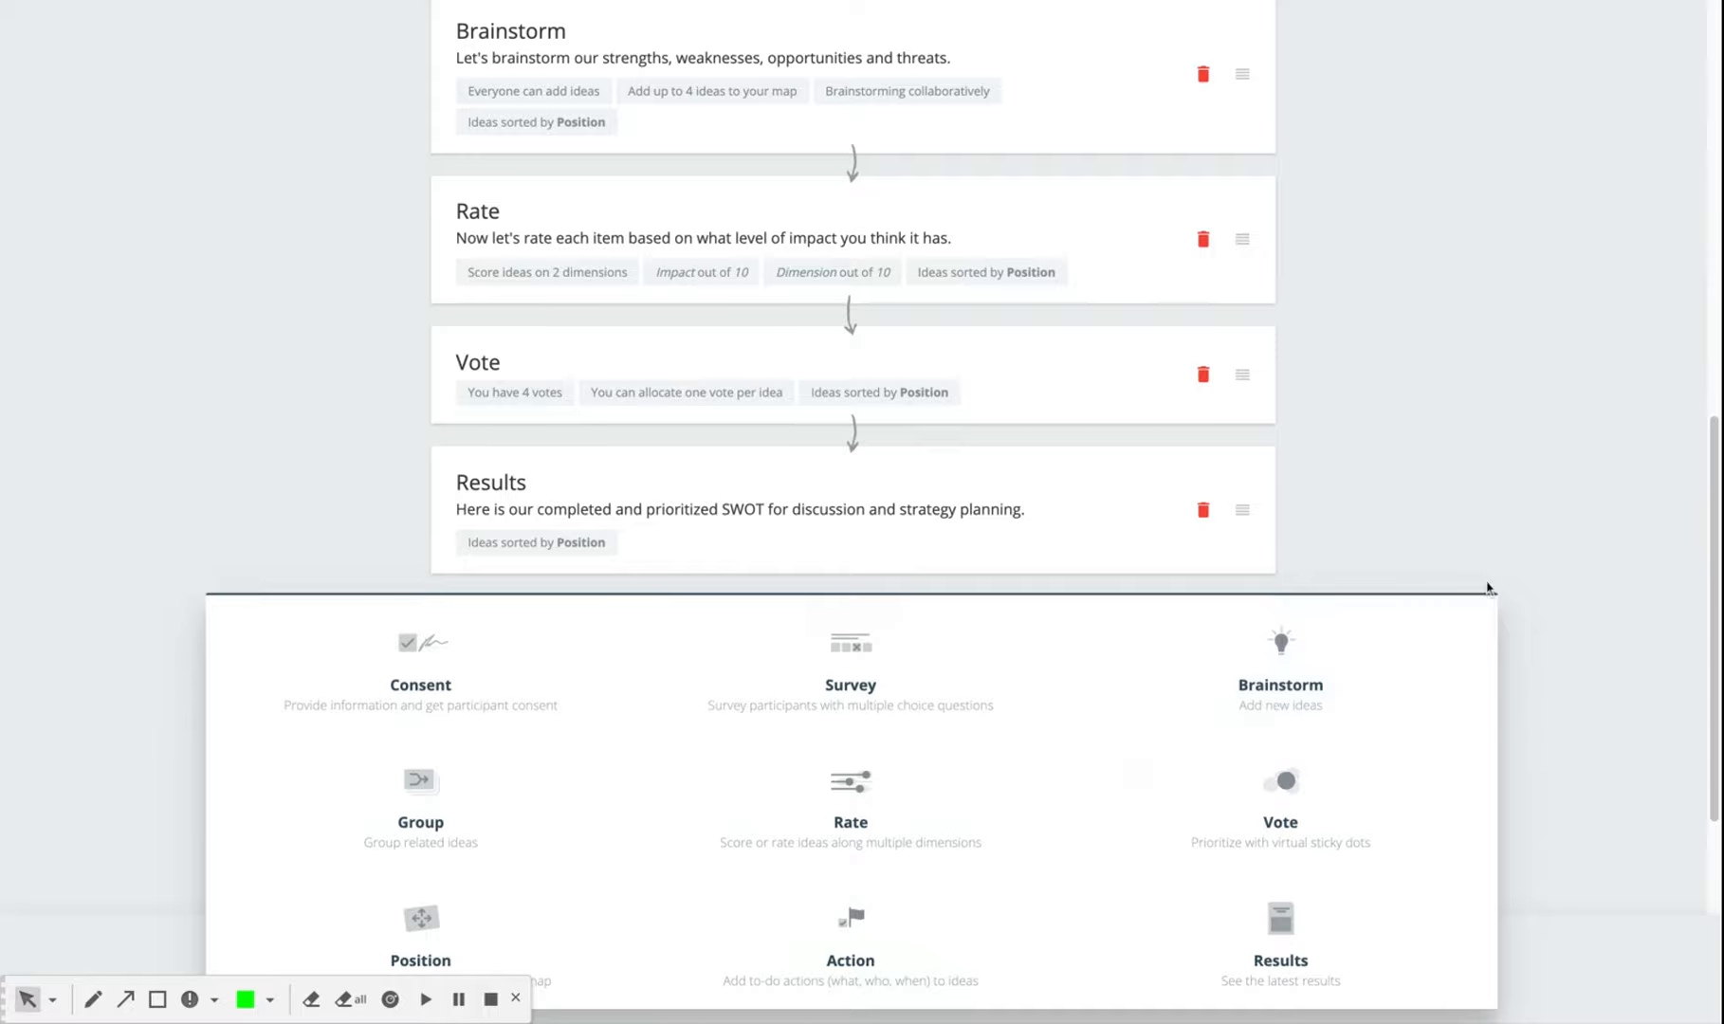
pyautogui.click(1486, 556)
pyautogui.scroll(-2, 1473, 654)
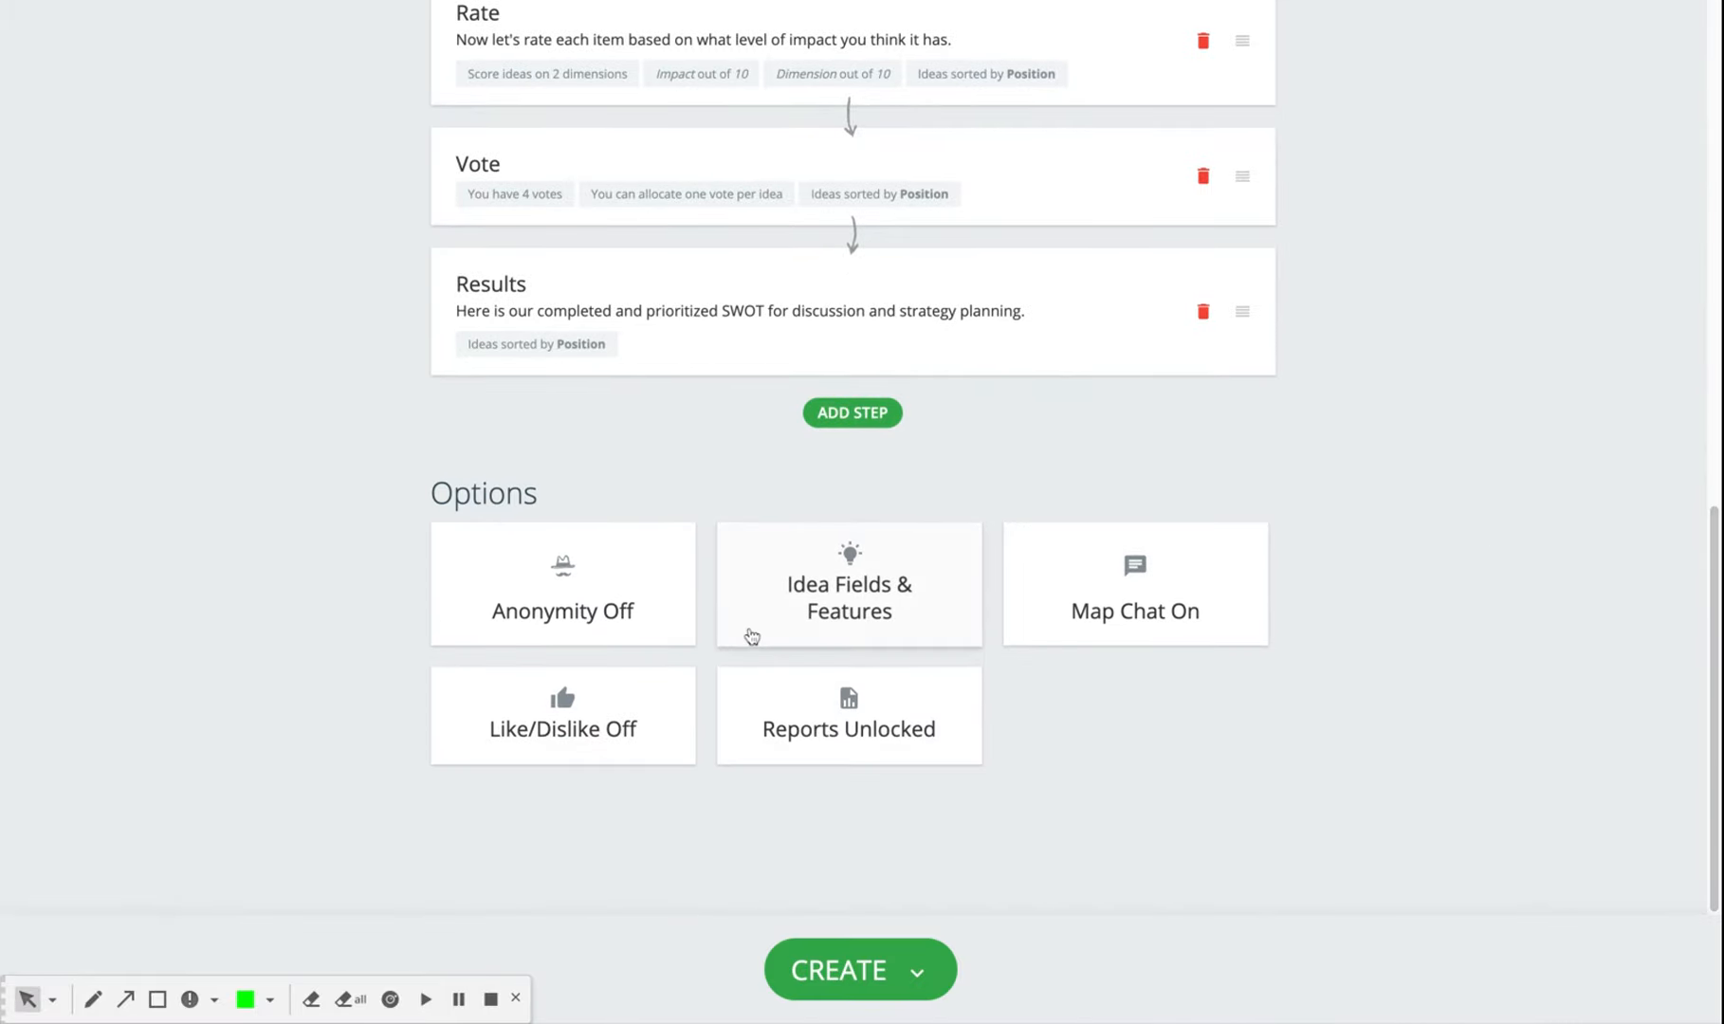
# Try the Partial and Full anonymity options, set anonymity back to Off and confirm
pyautogui.click(582, 604)
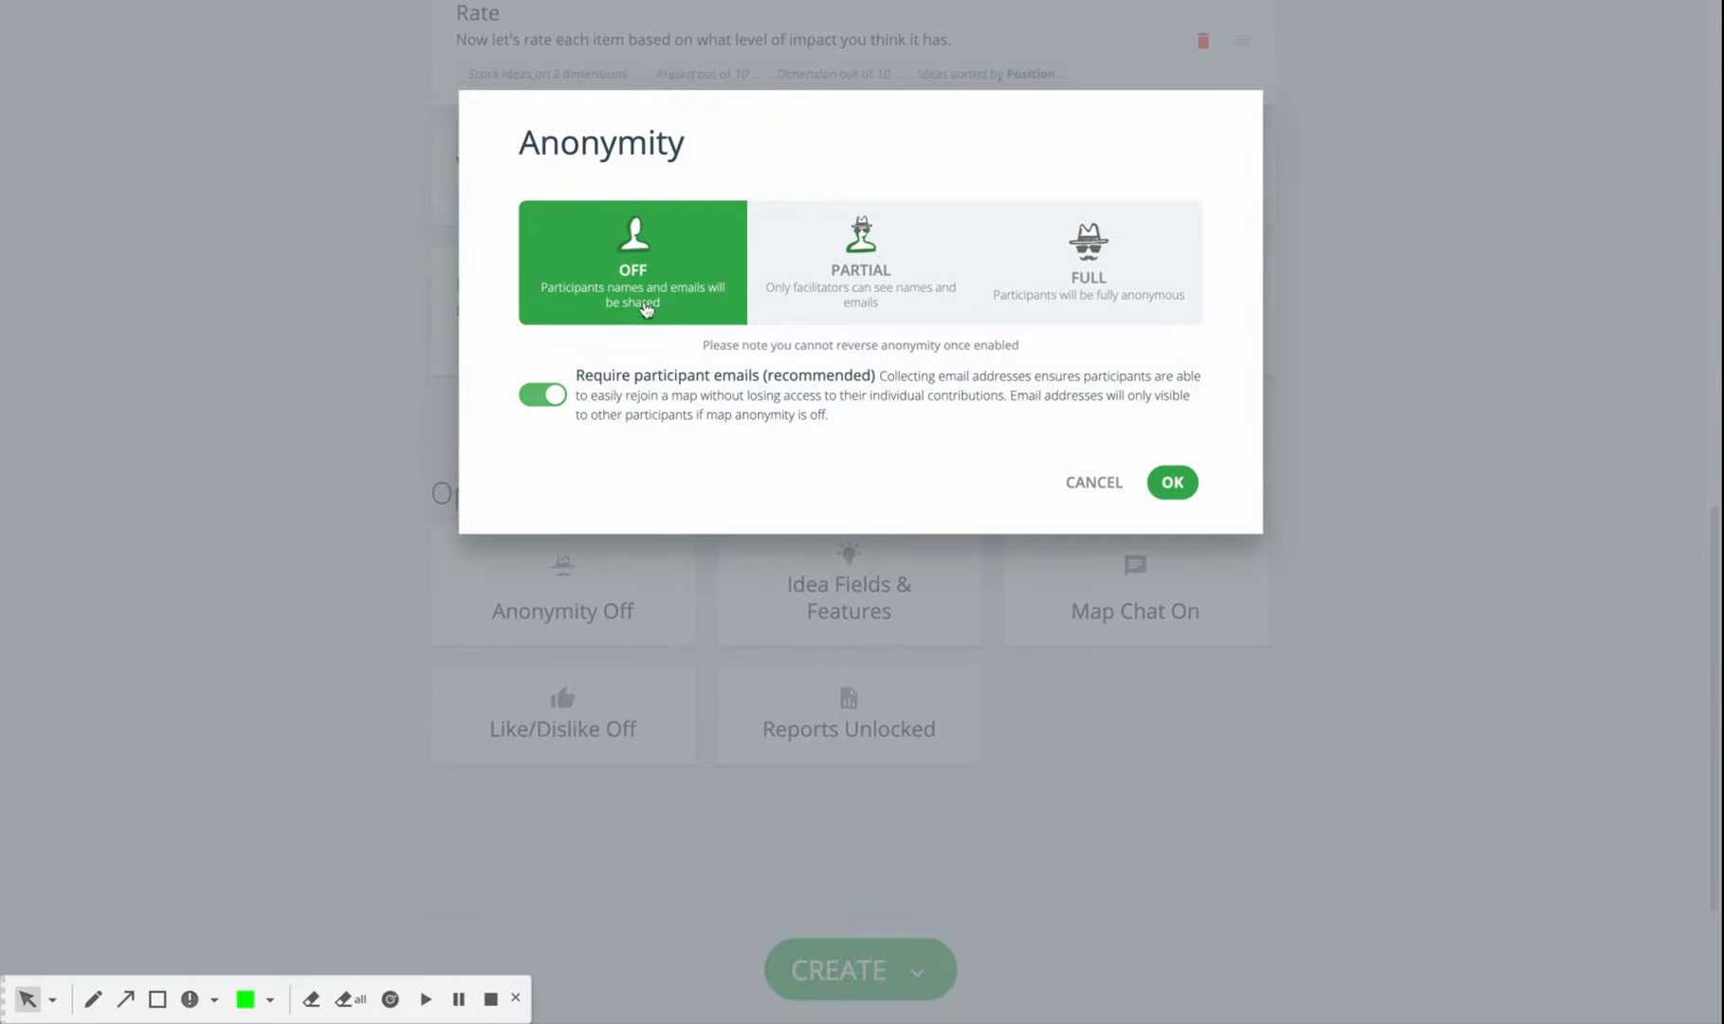
pyautogui.click(865, 311)
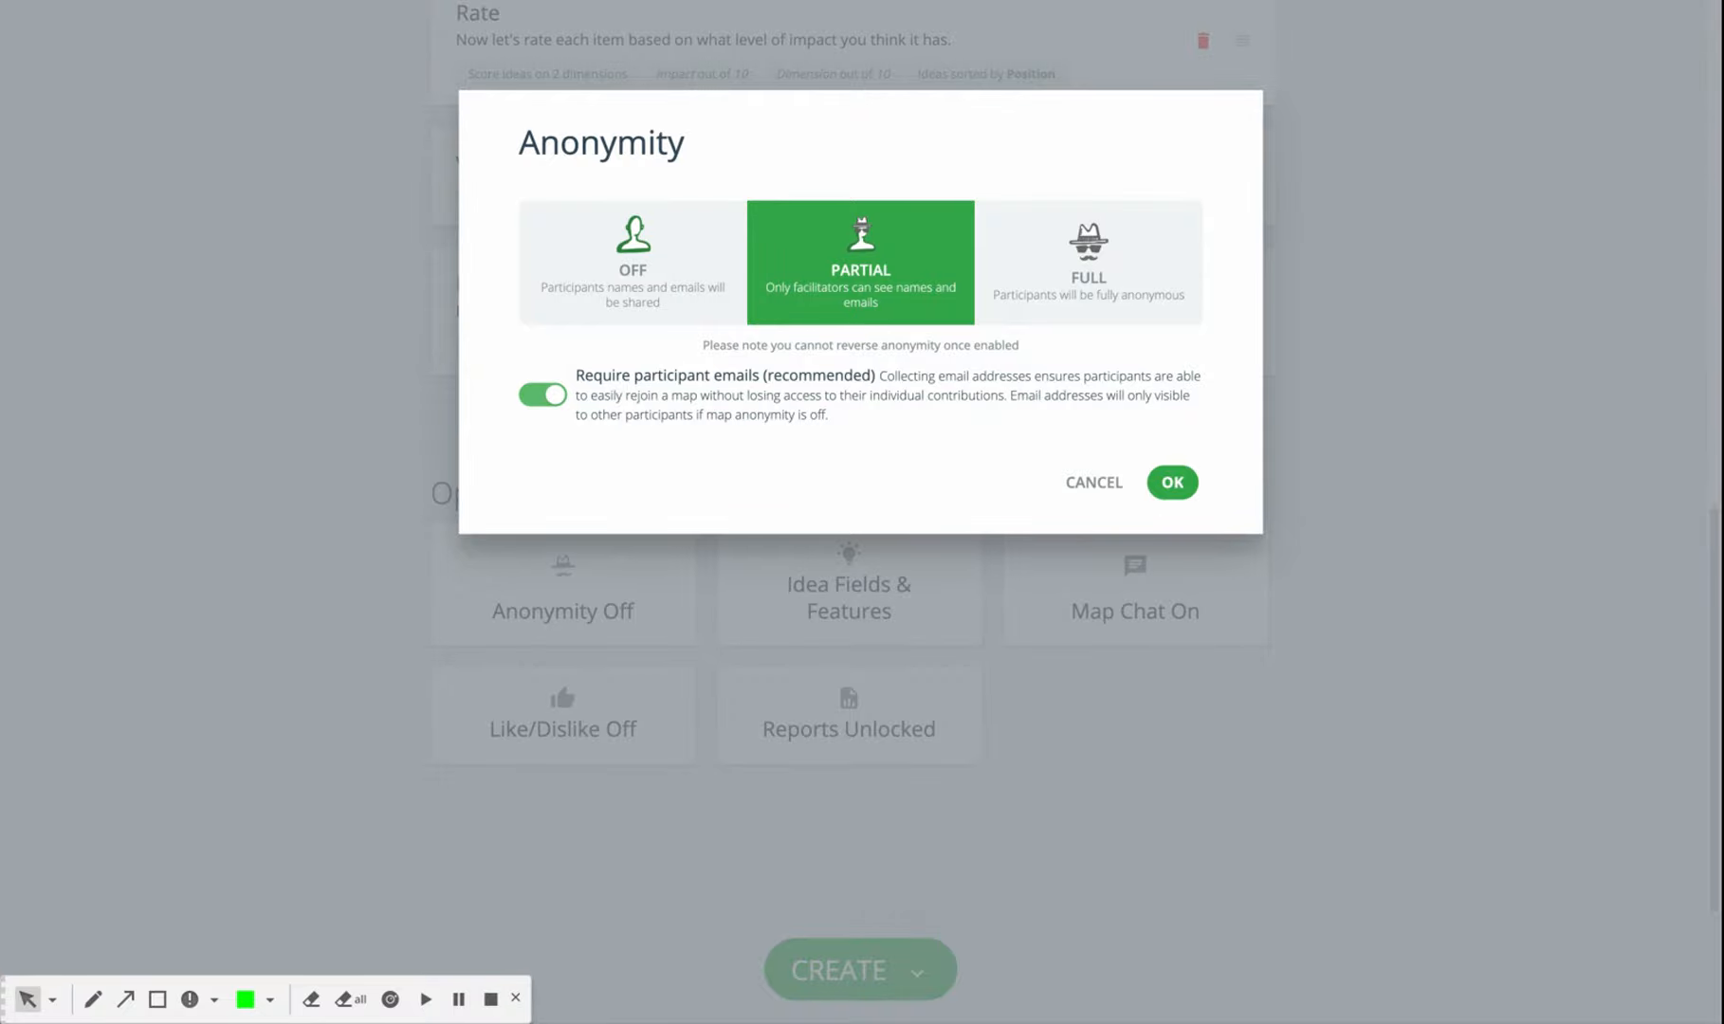
pyautogui.click(1074, 279)
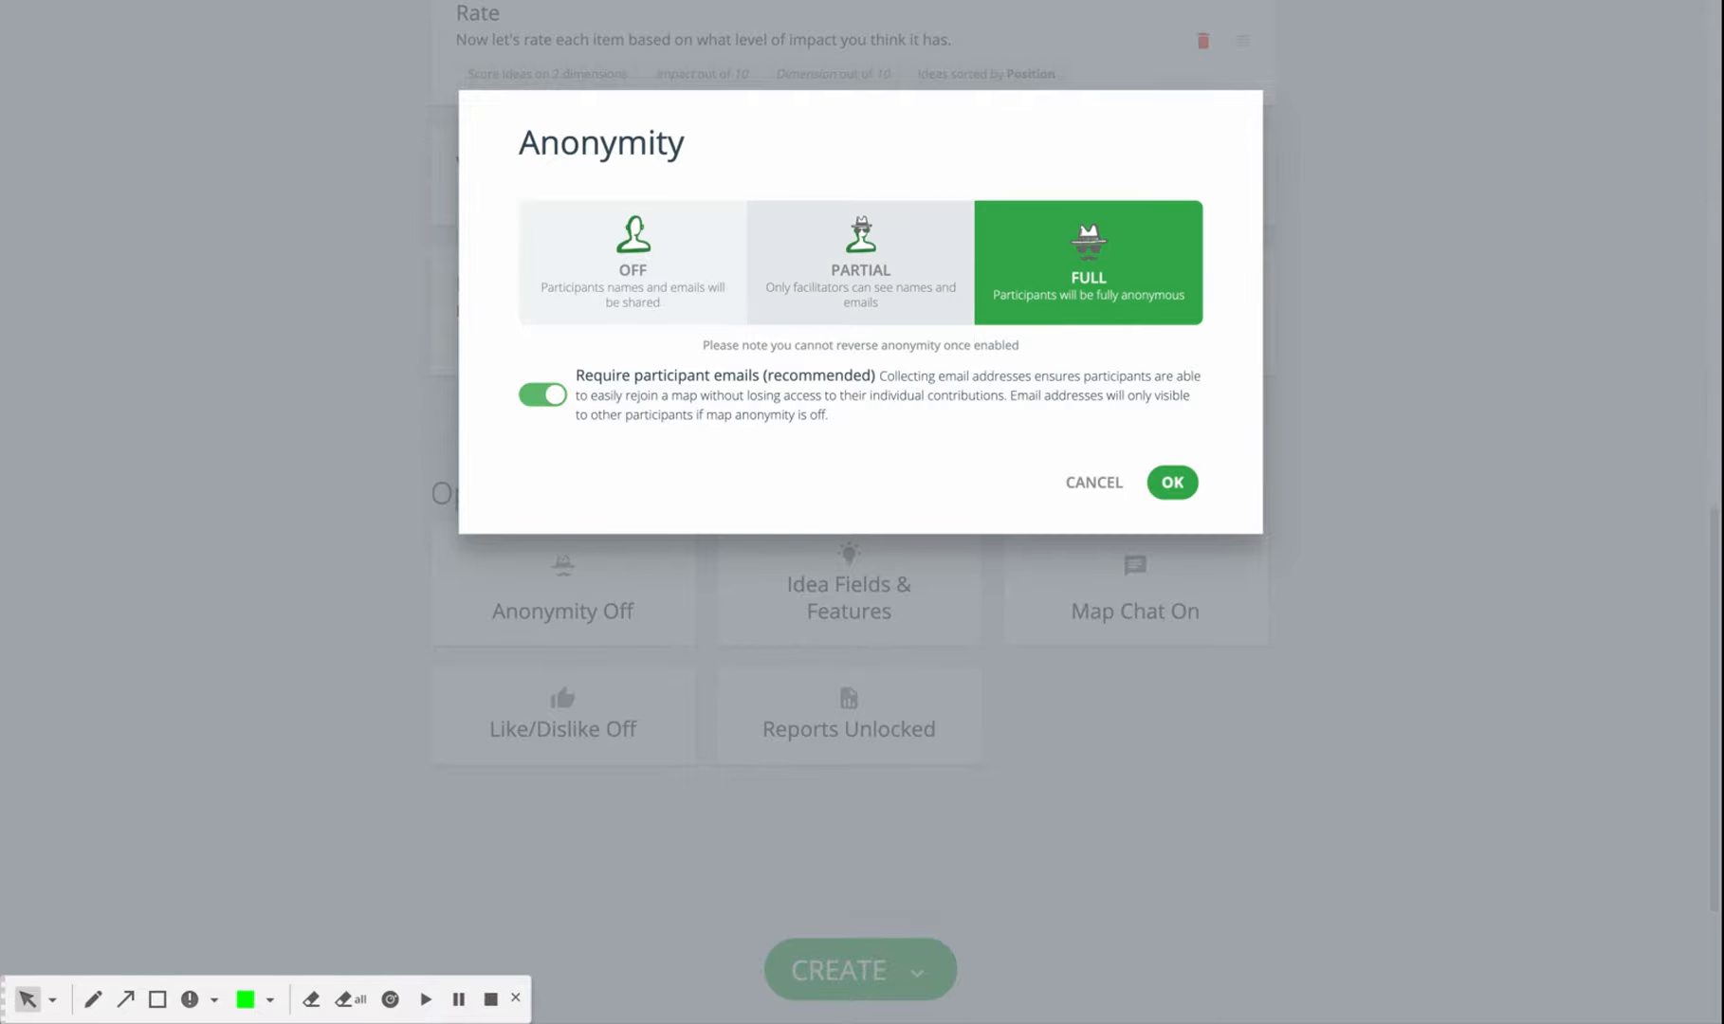
pyautogui.click(616, 263)
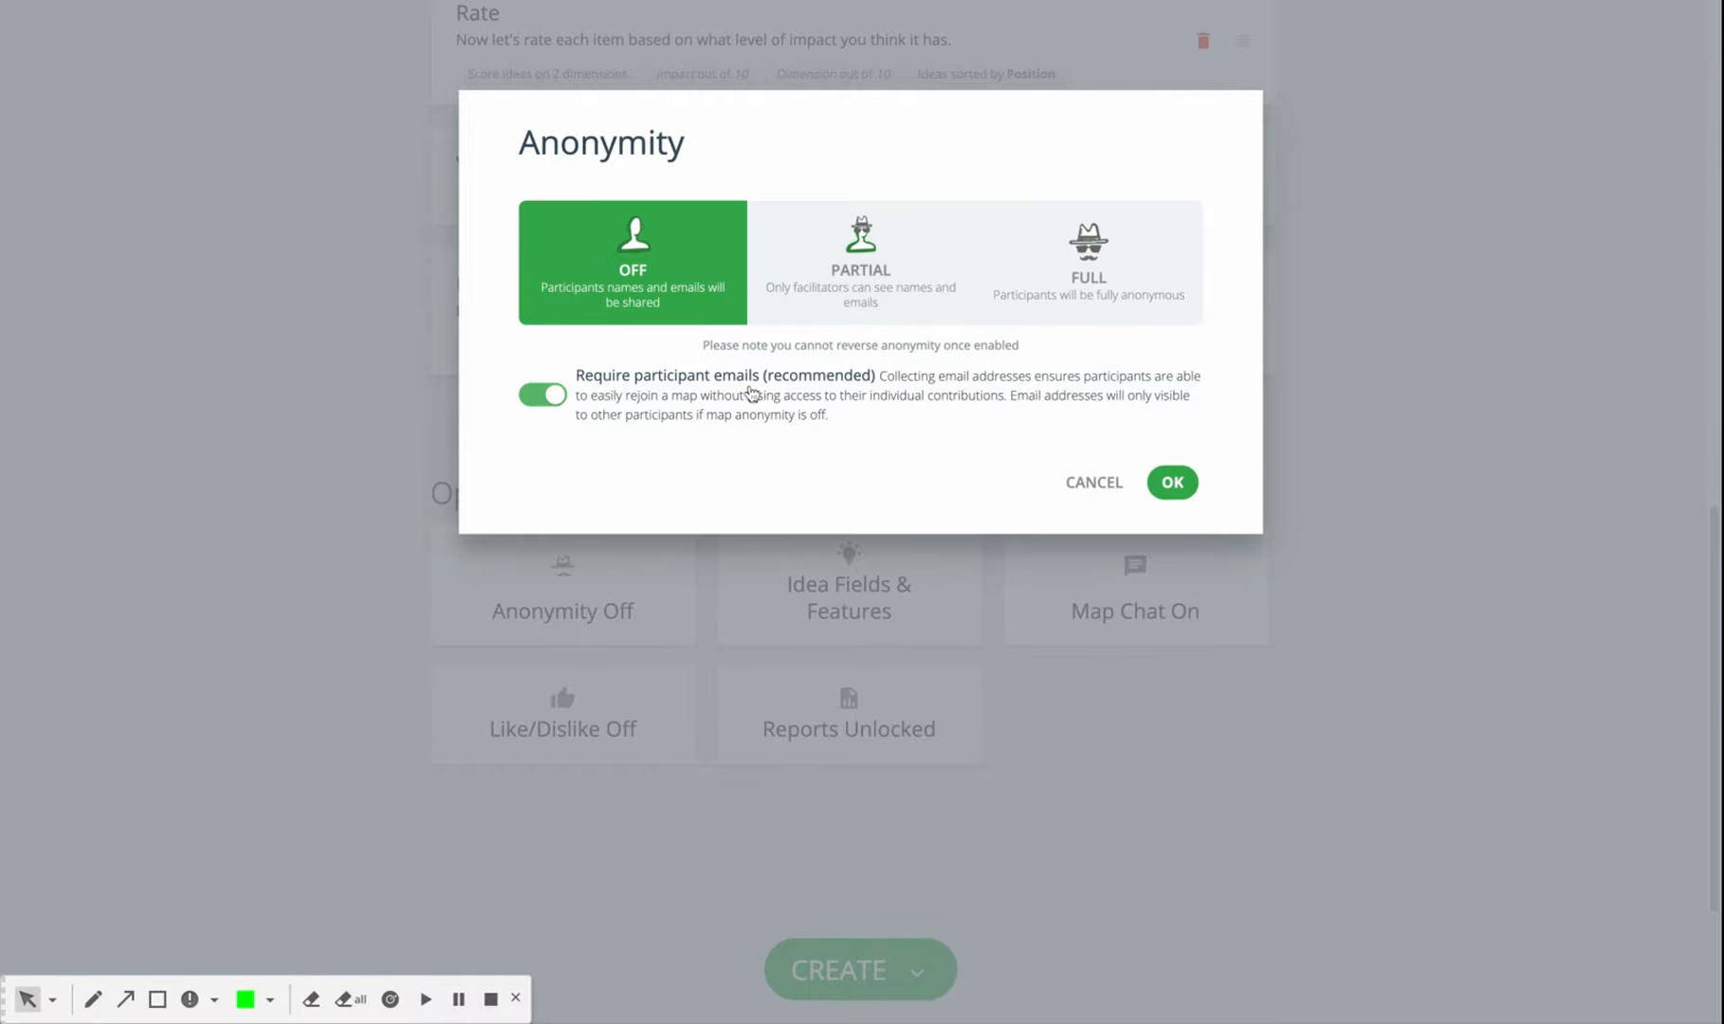
pyautogui.click(1173, 483)
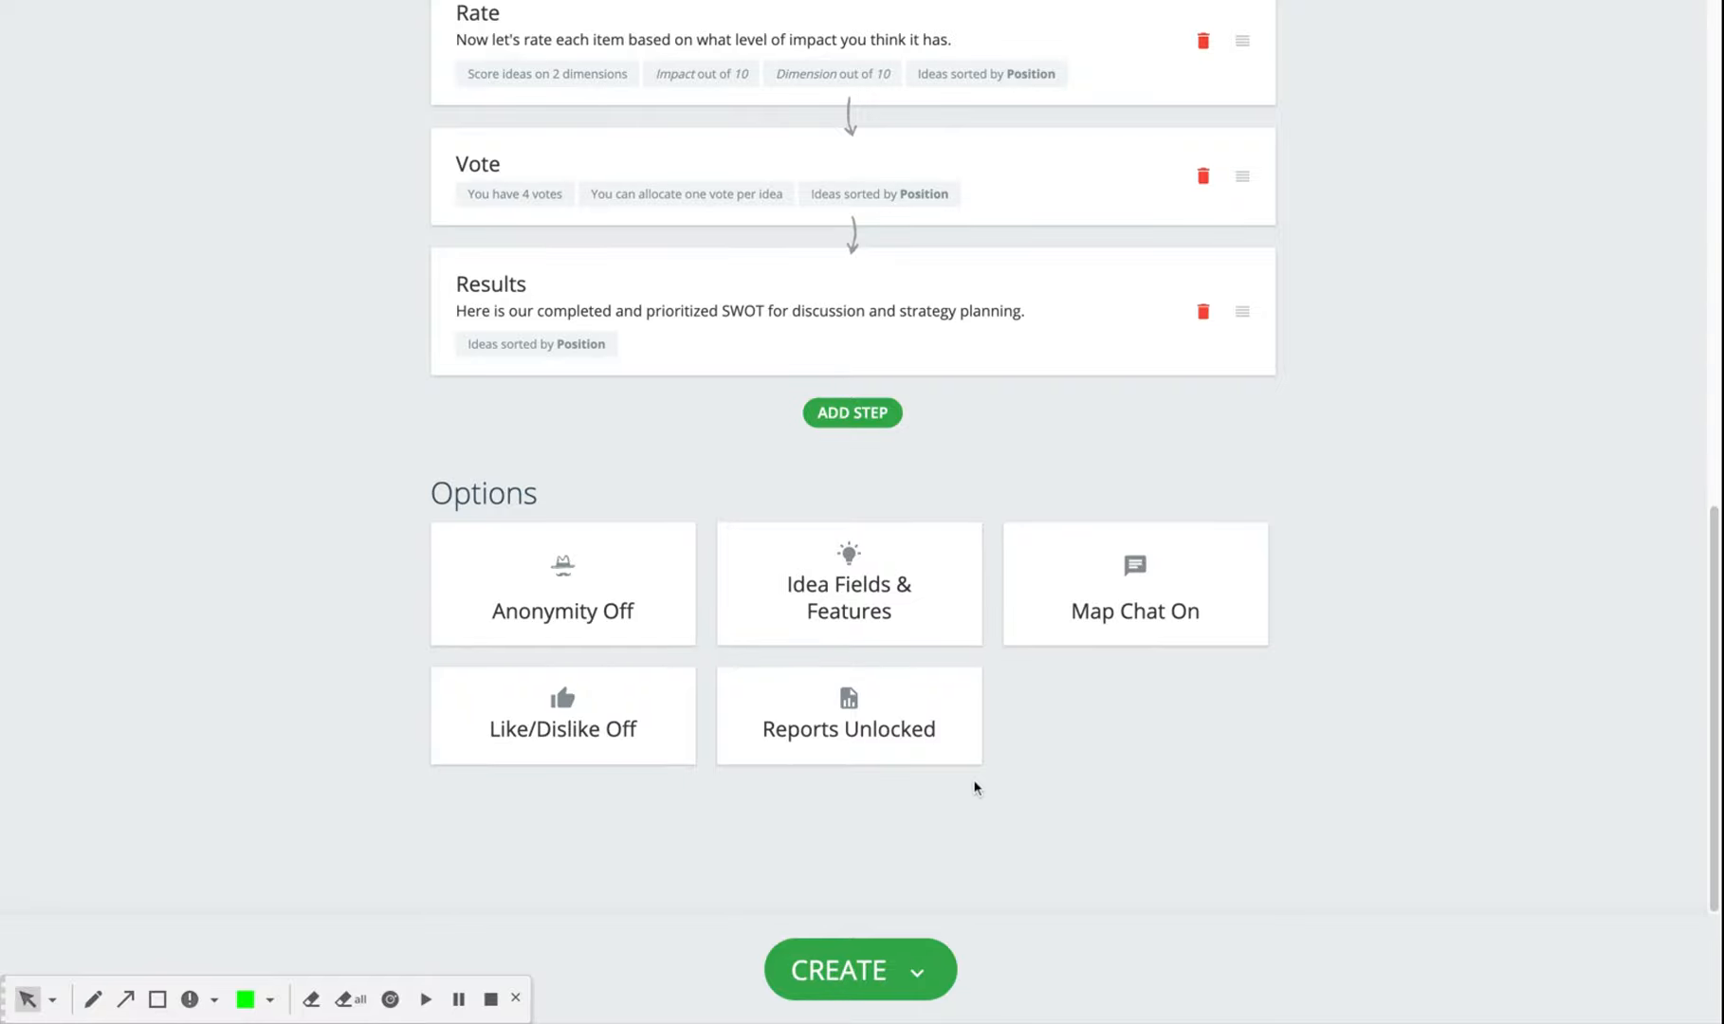
# Examine the idea fields and color options, discarding any changes
pyautogui.click(923, 646)
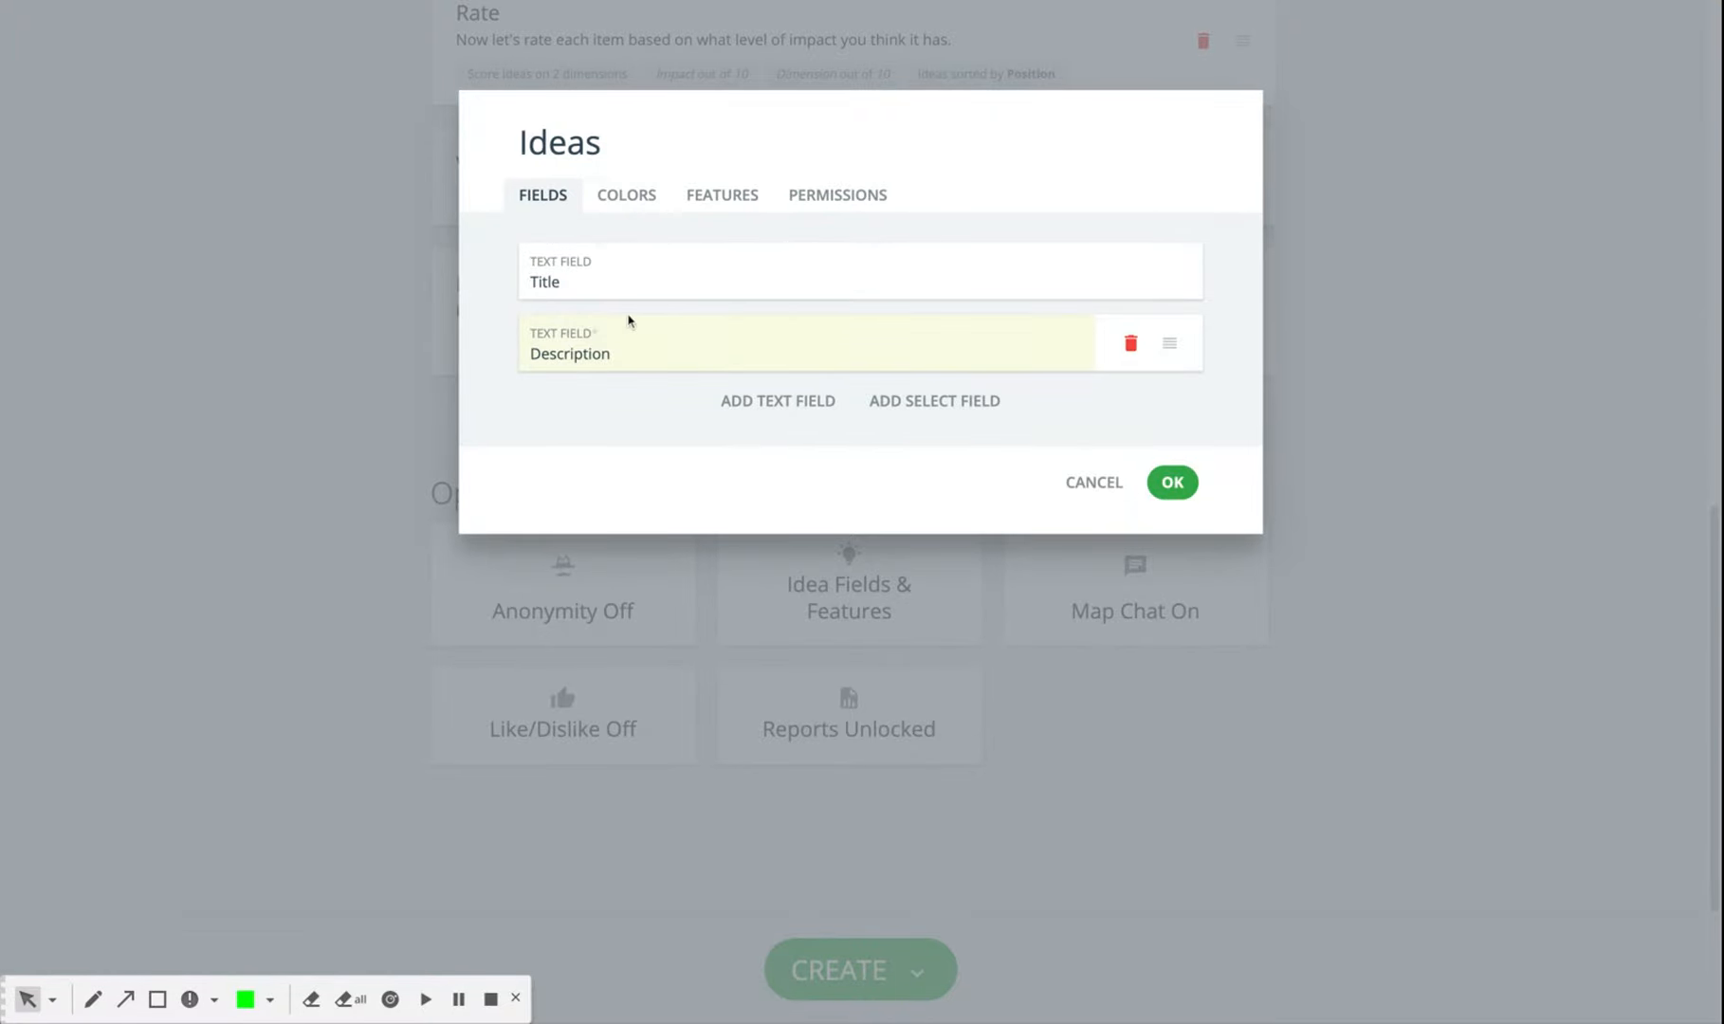
pyautogui.click(628, 197)
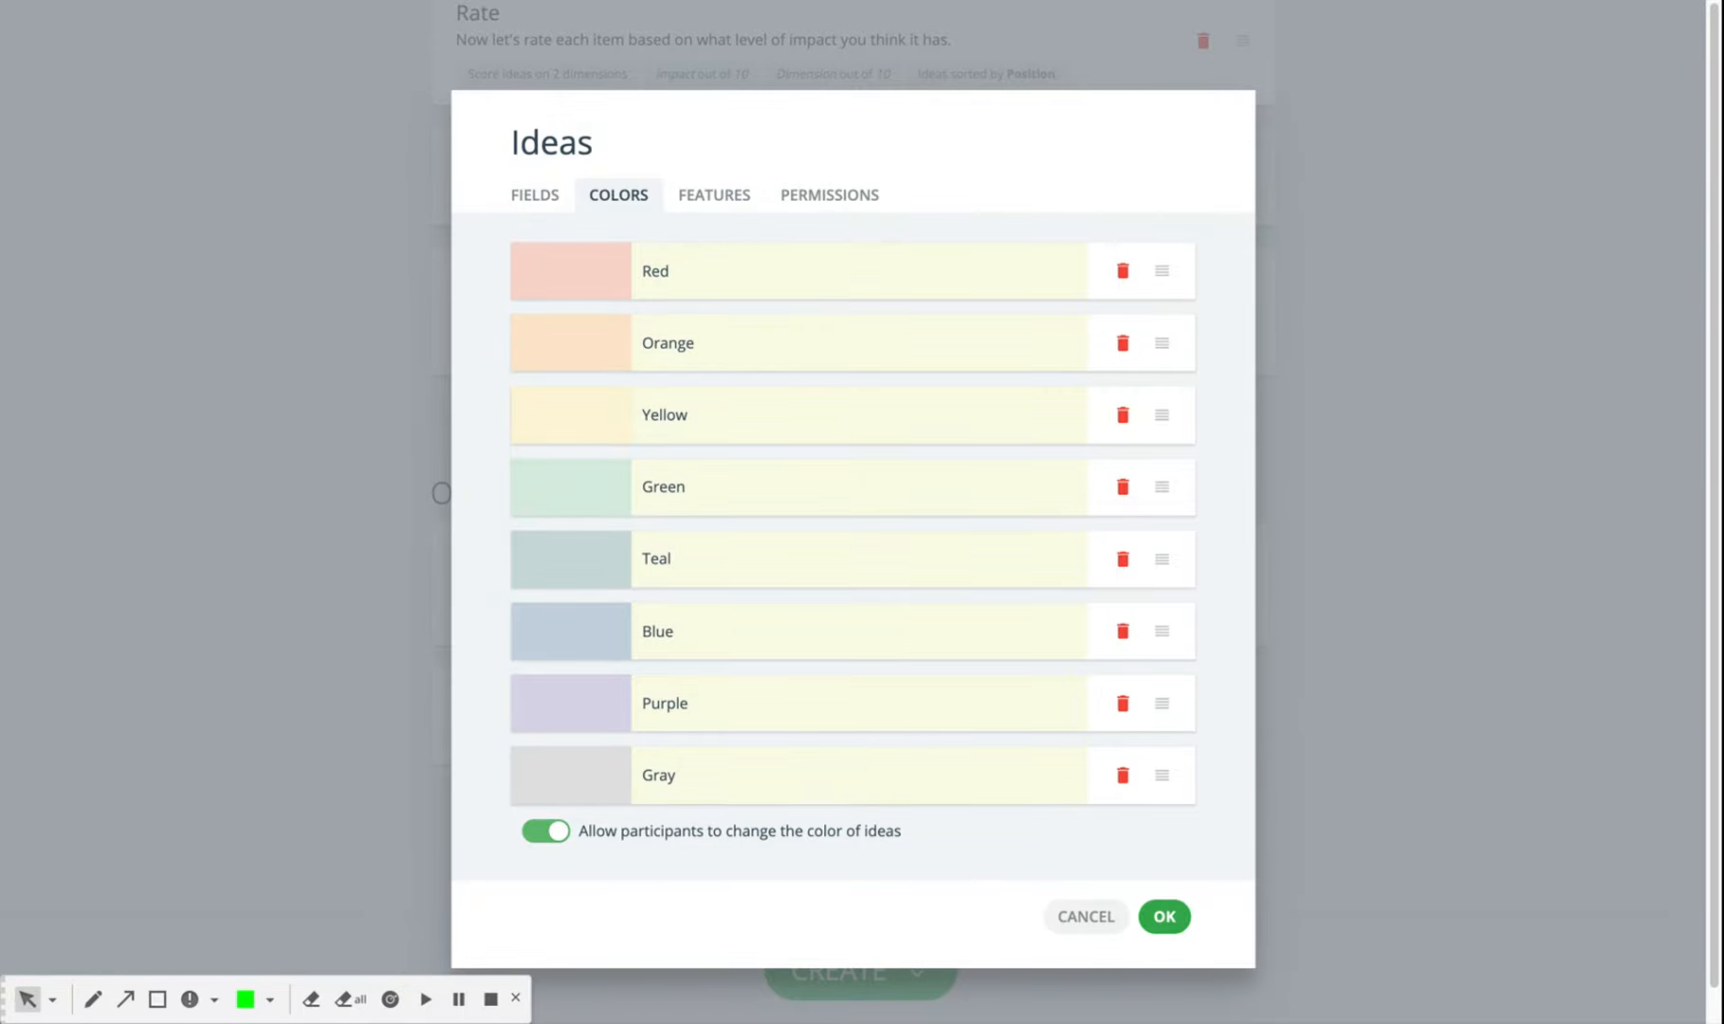
pyautogui.click(1086, 916)
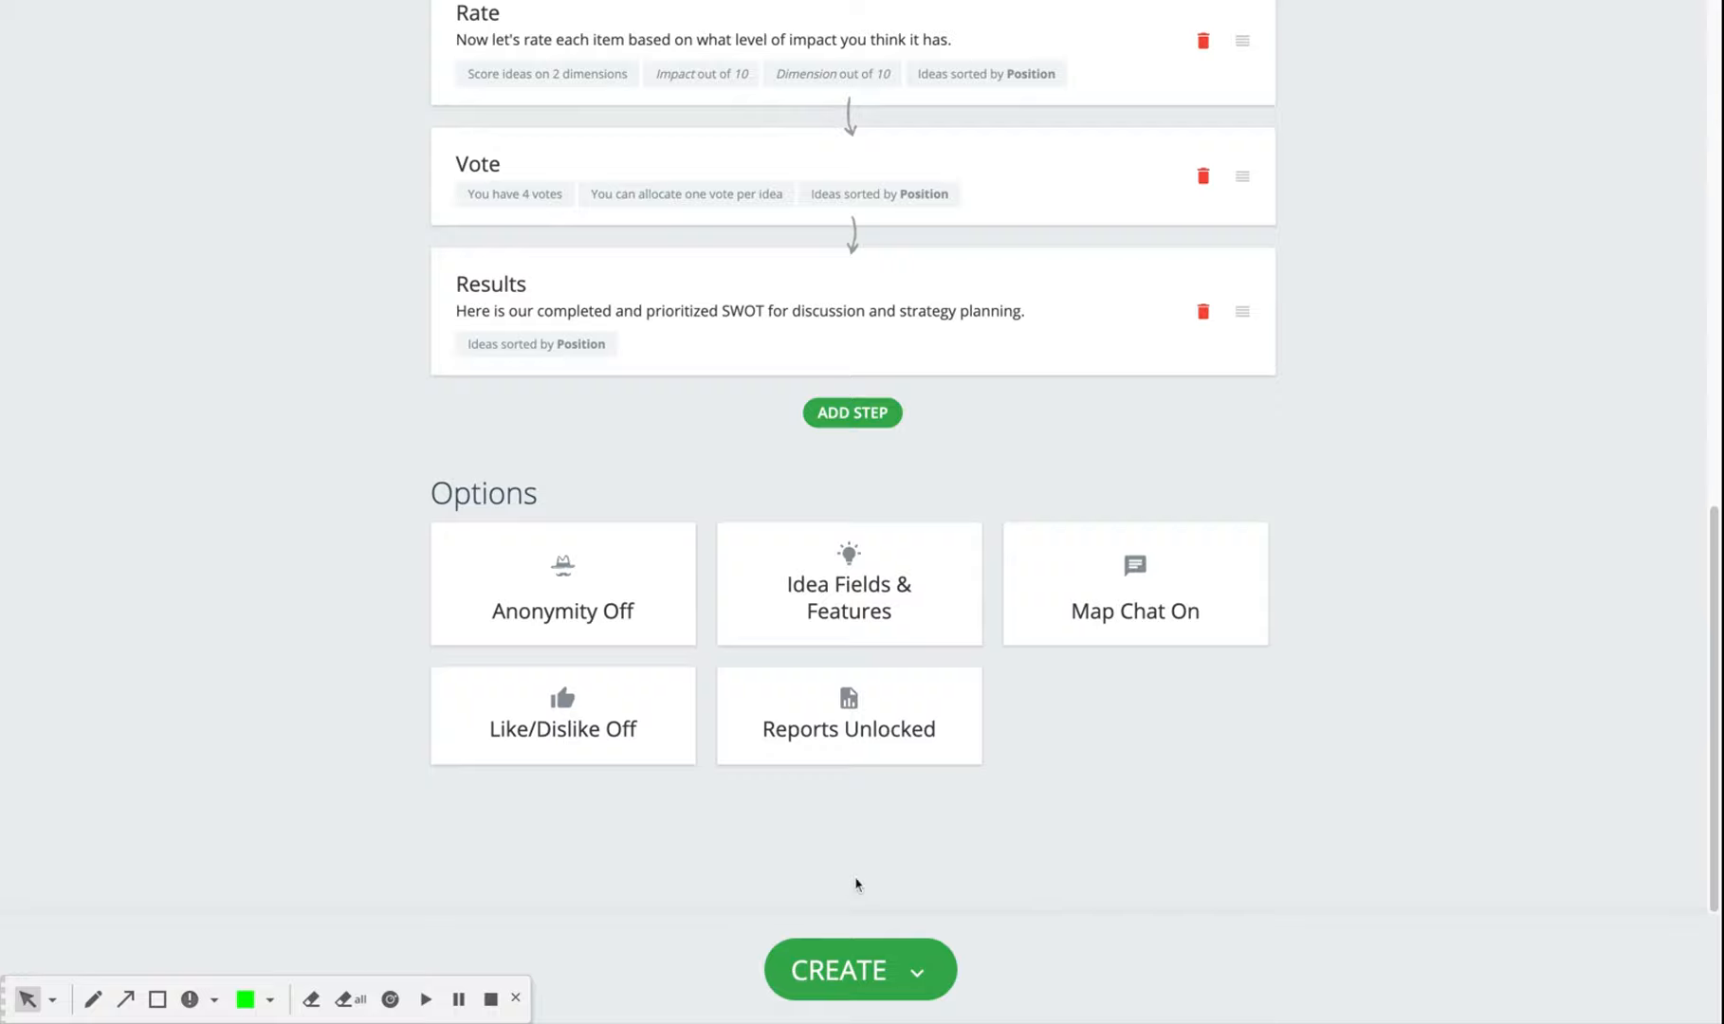
# Create the map from the customized SWOT template and dismiss its welcome message
pyautogui.click(801, 960)
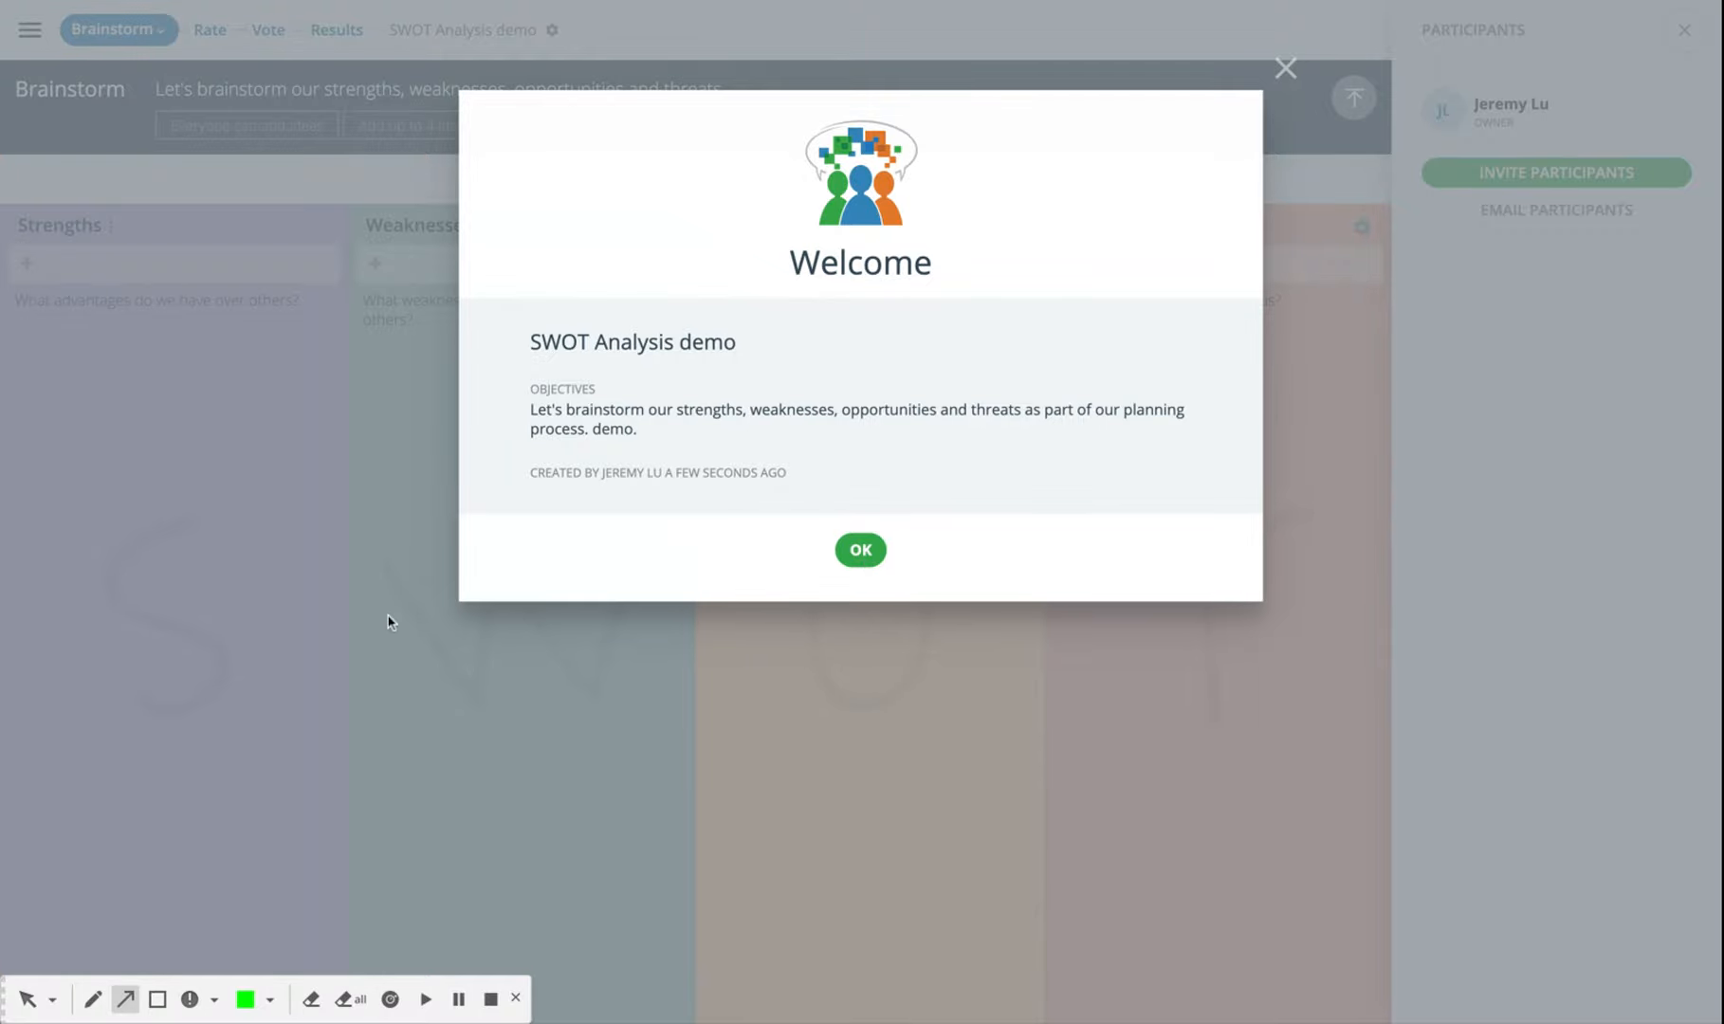
pyautogui.click(24, 1000)
pyautogui.click(853, 552)
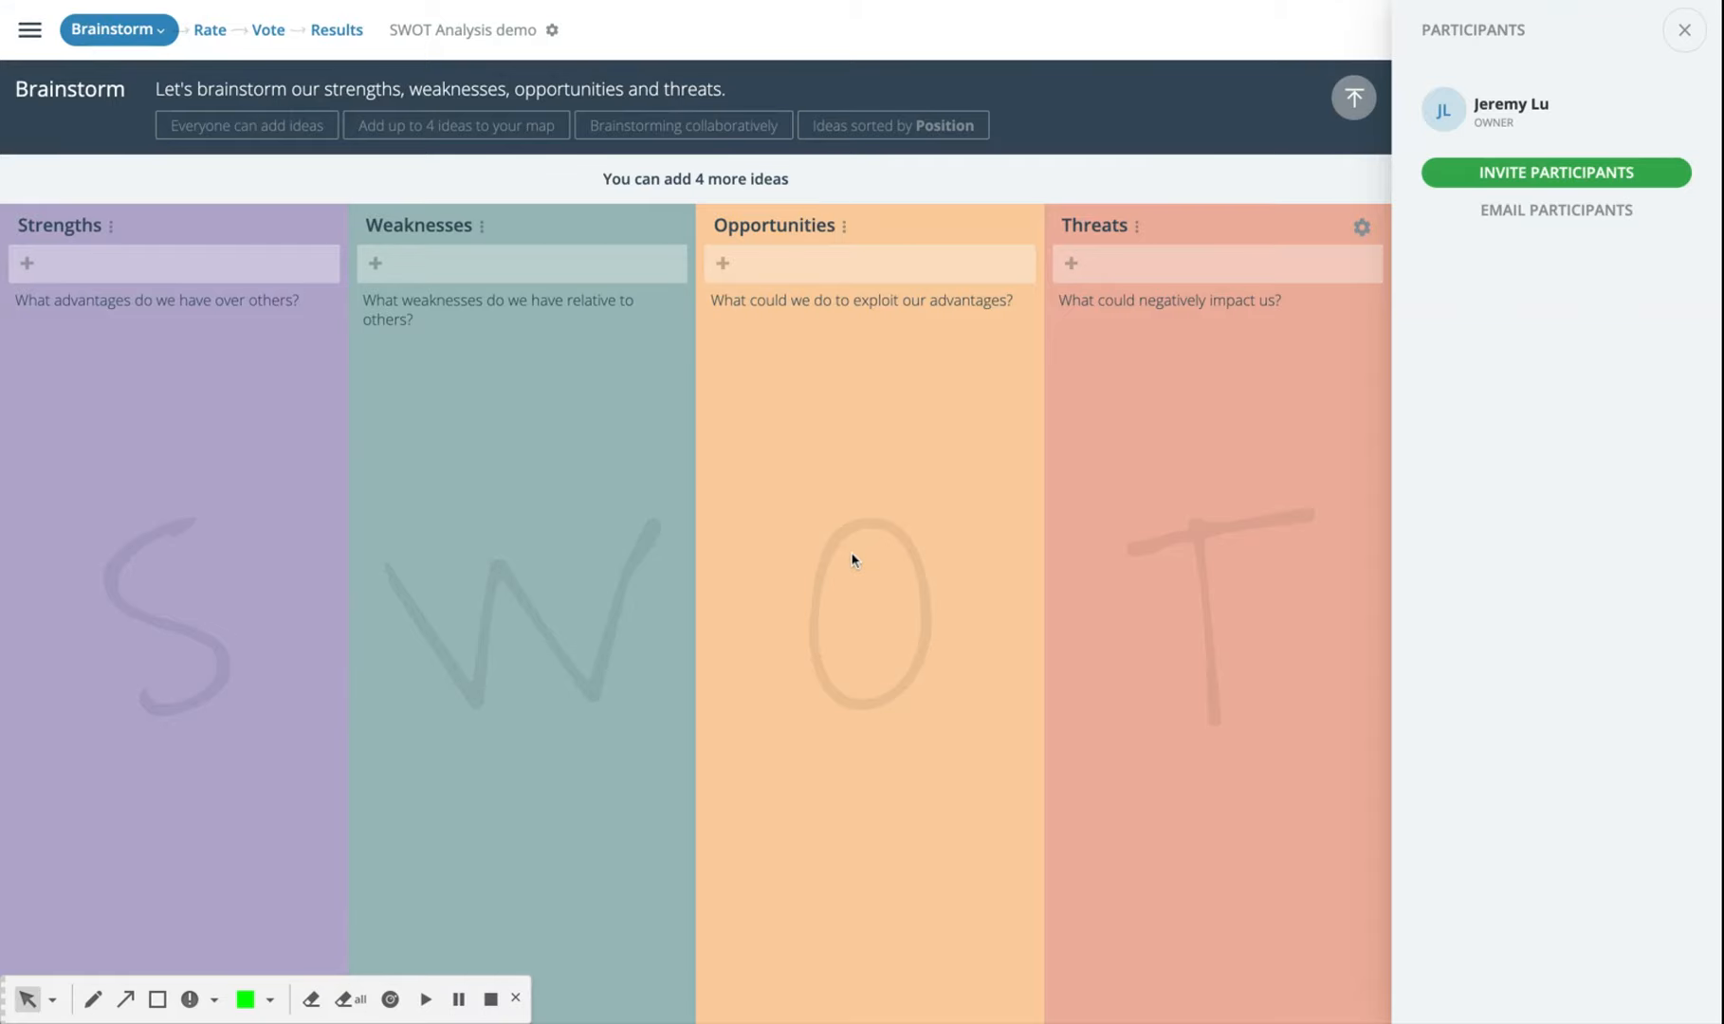
# Examine the contributor invitation and its enlarged QR code, closing the invitation and the participants list without inviting anyone
pyautogui.click(1505, 181)
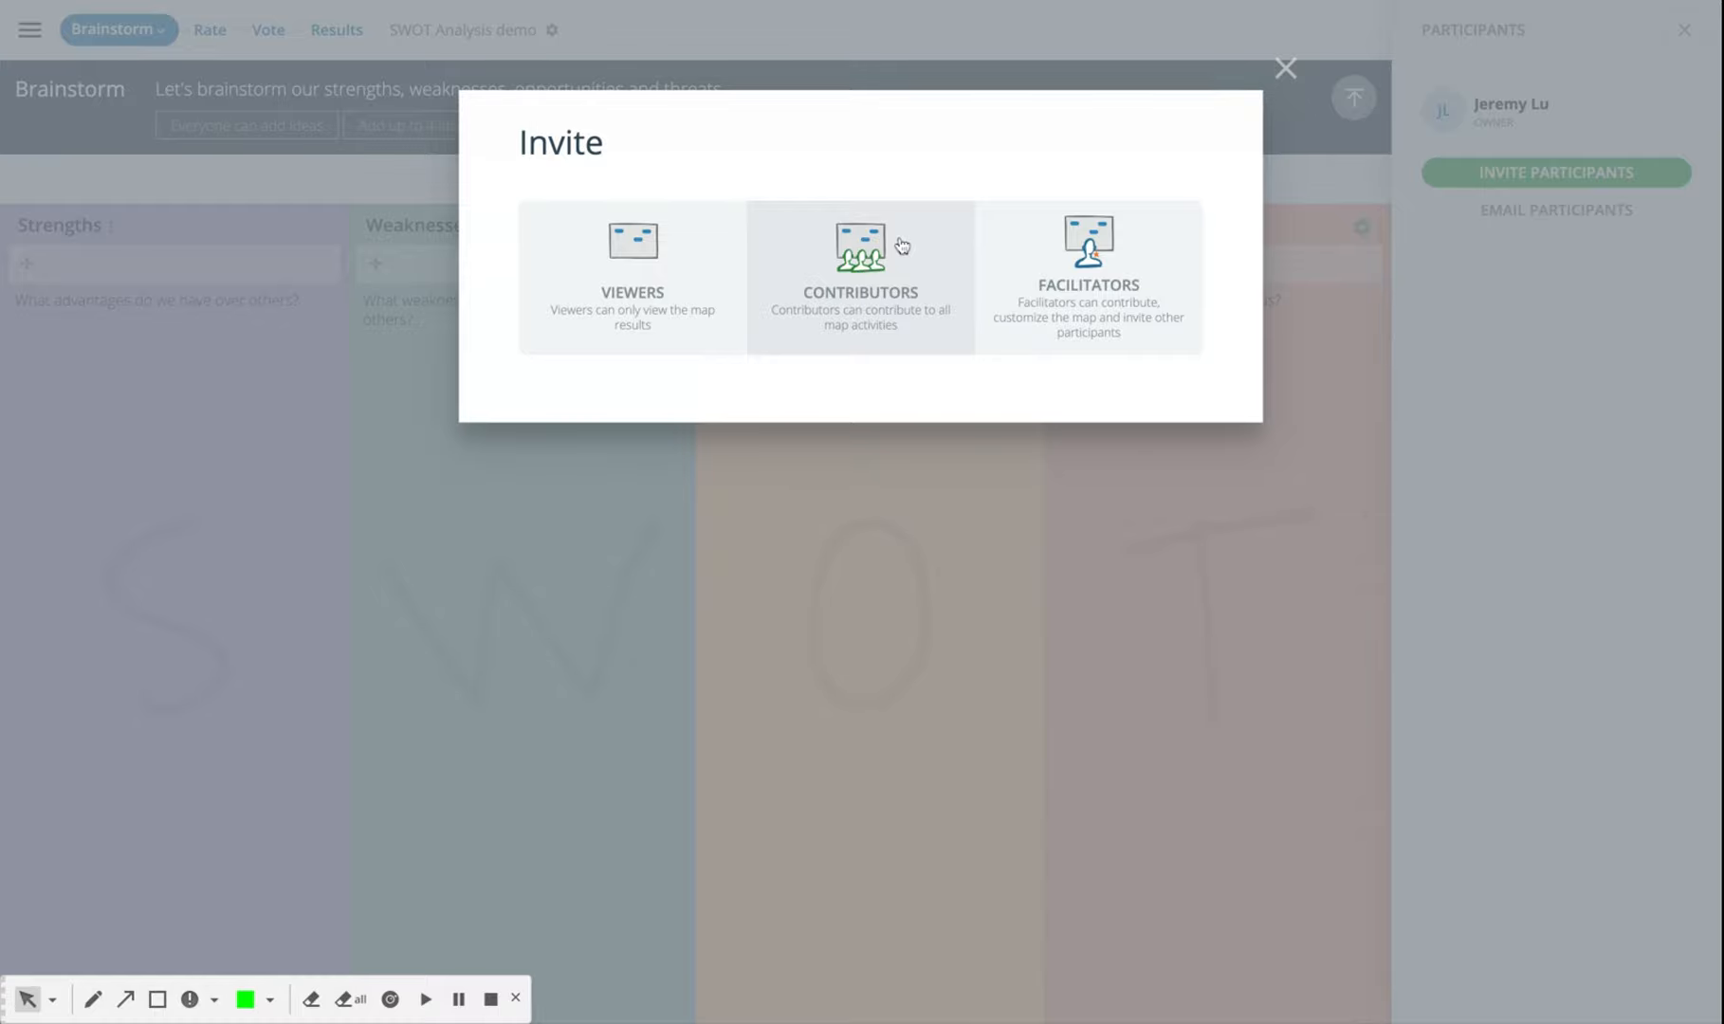
pyautogui.click(790, 265)
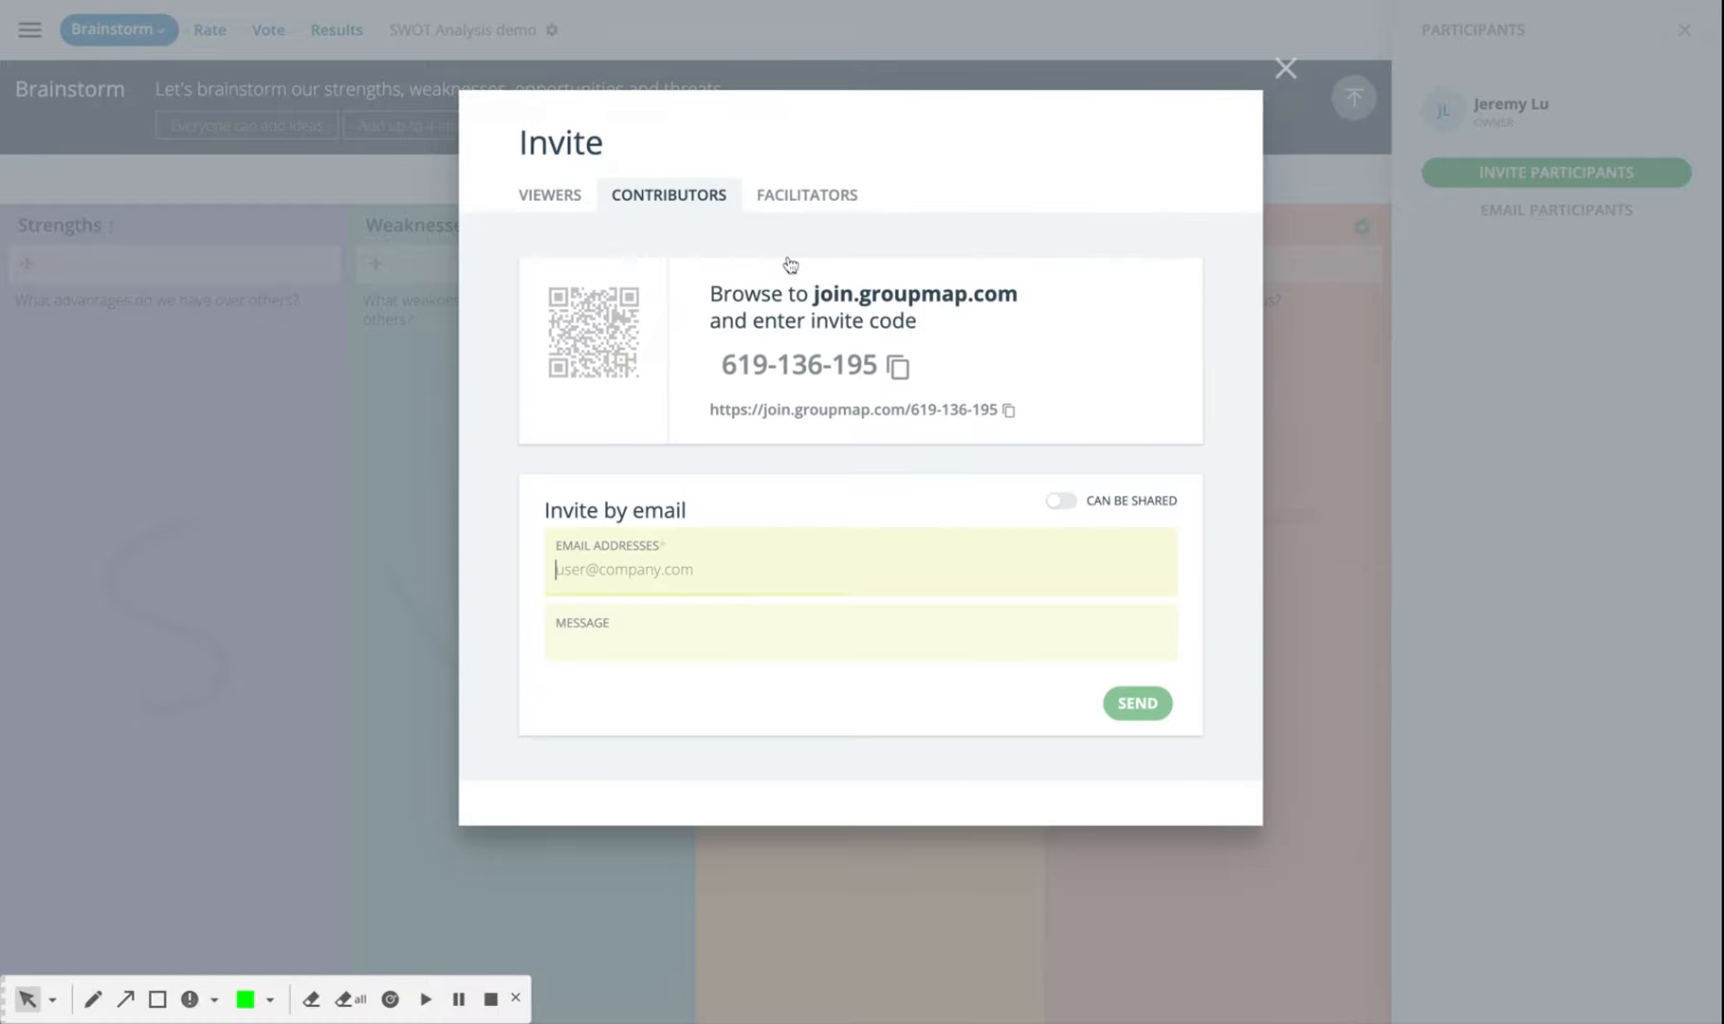
pyautogui.click(638, 332)
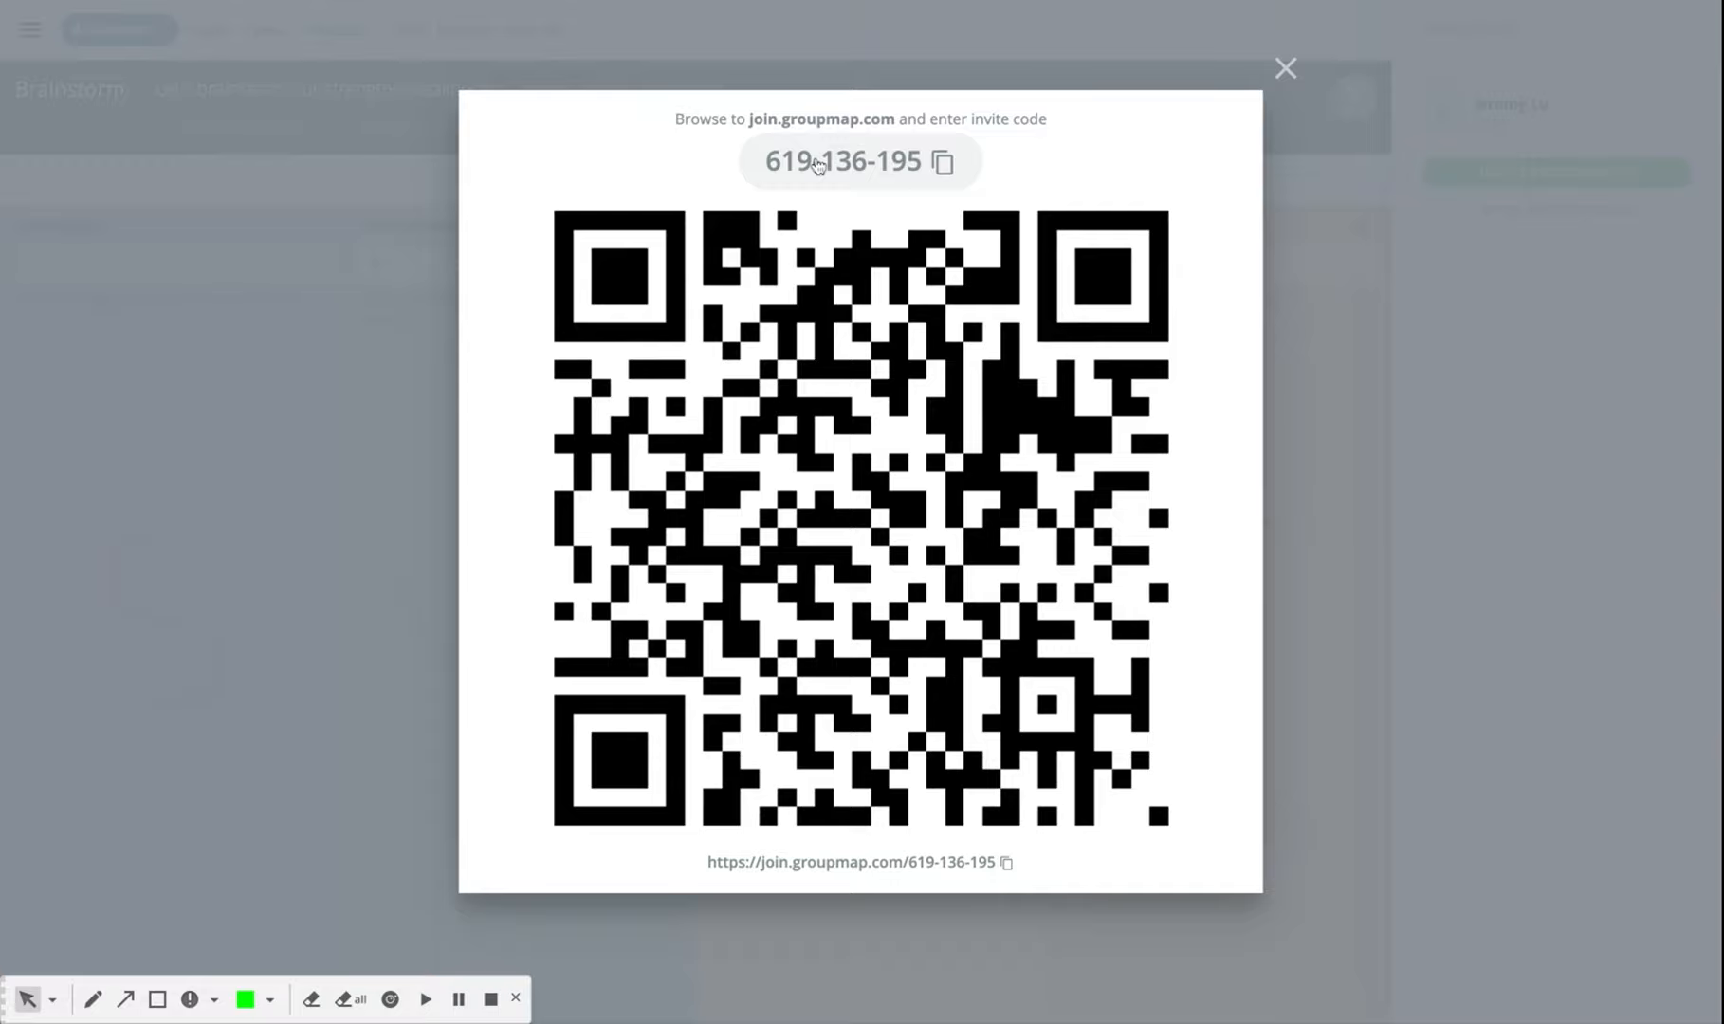
pyautogui.click(1284, 67)
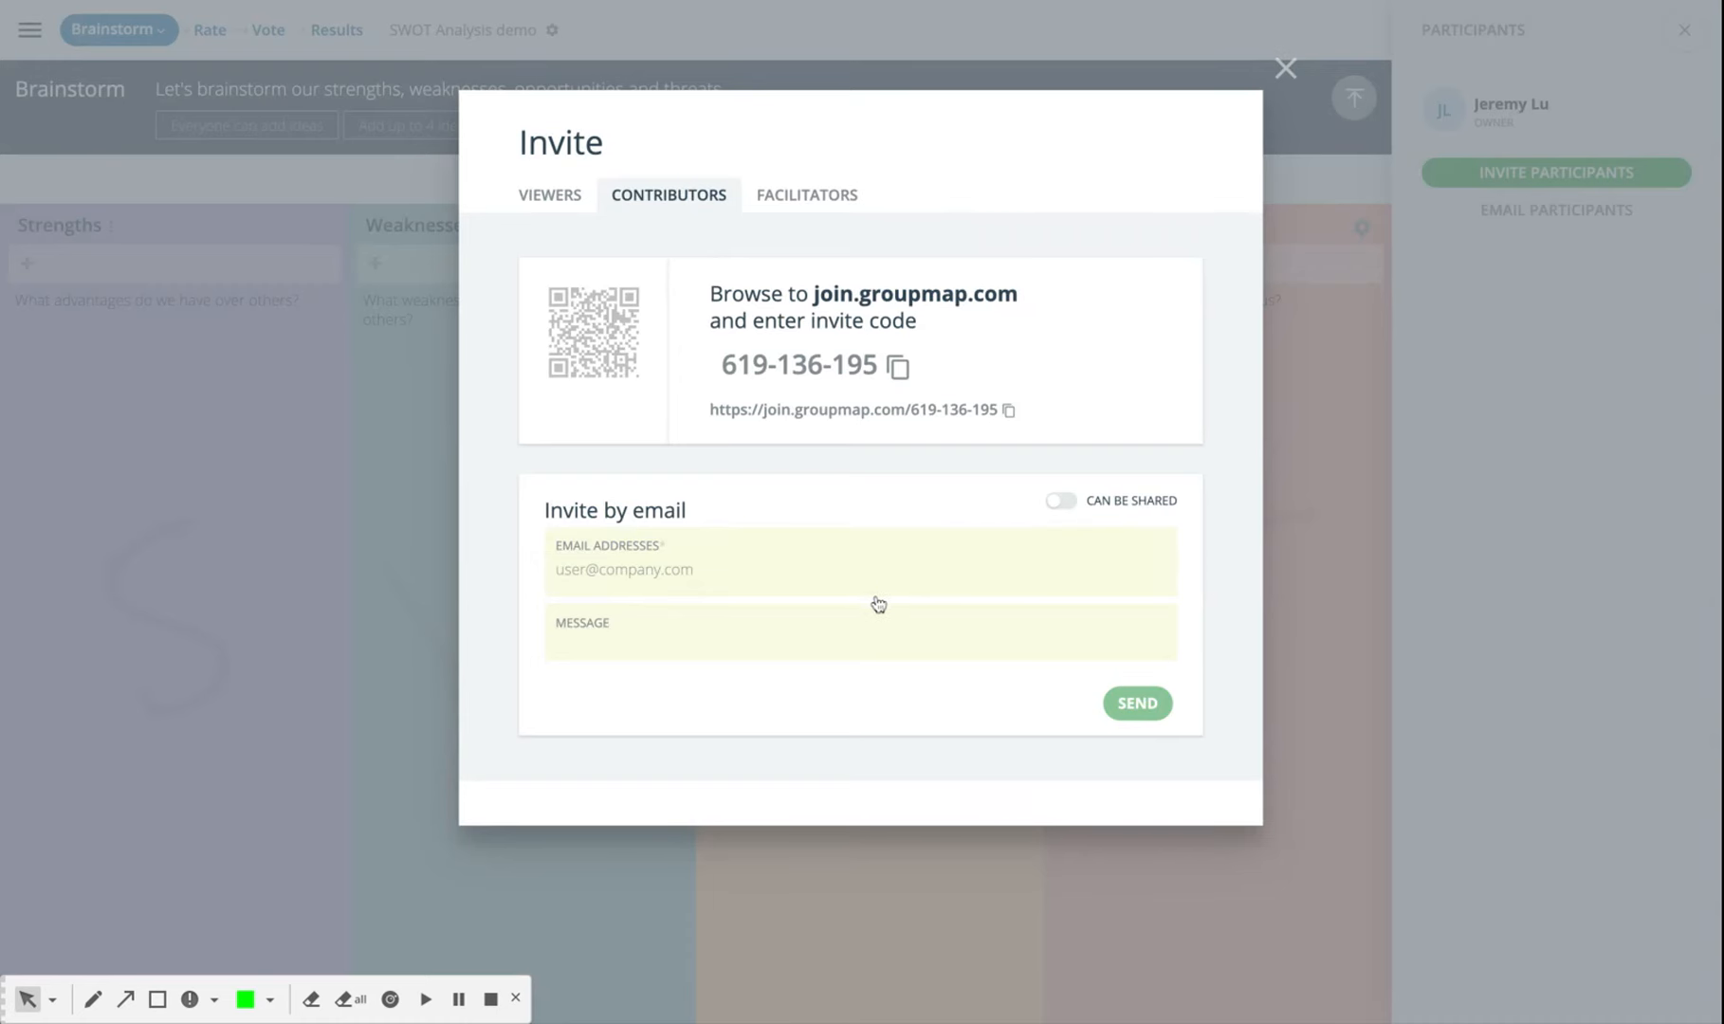
pyautogui.click(1285, 67)
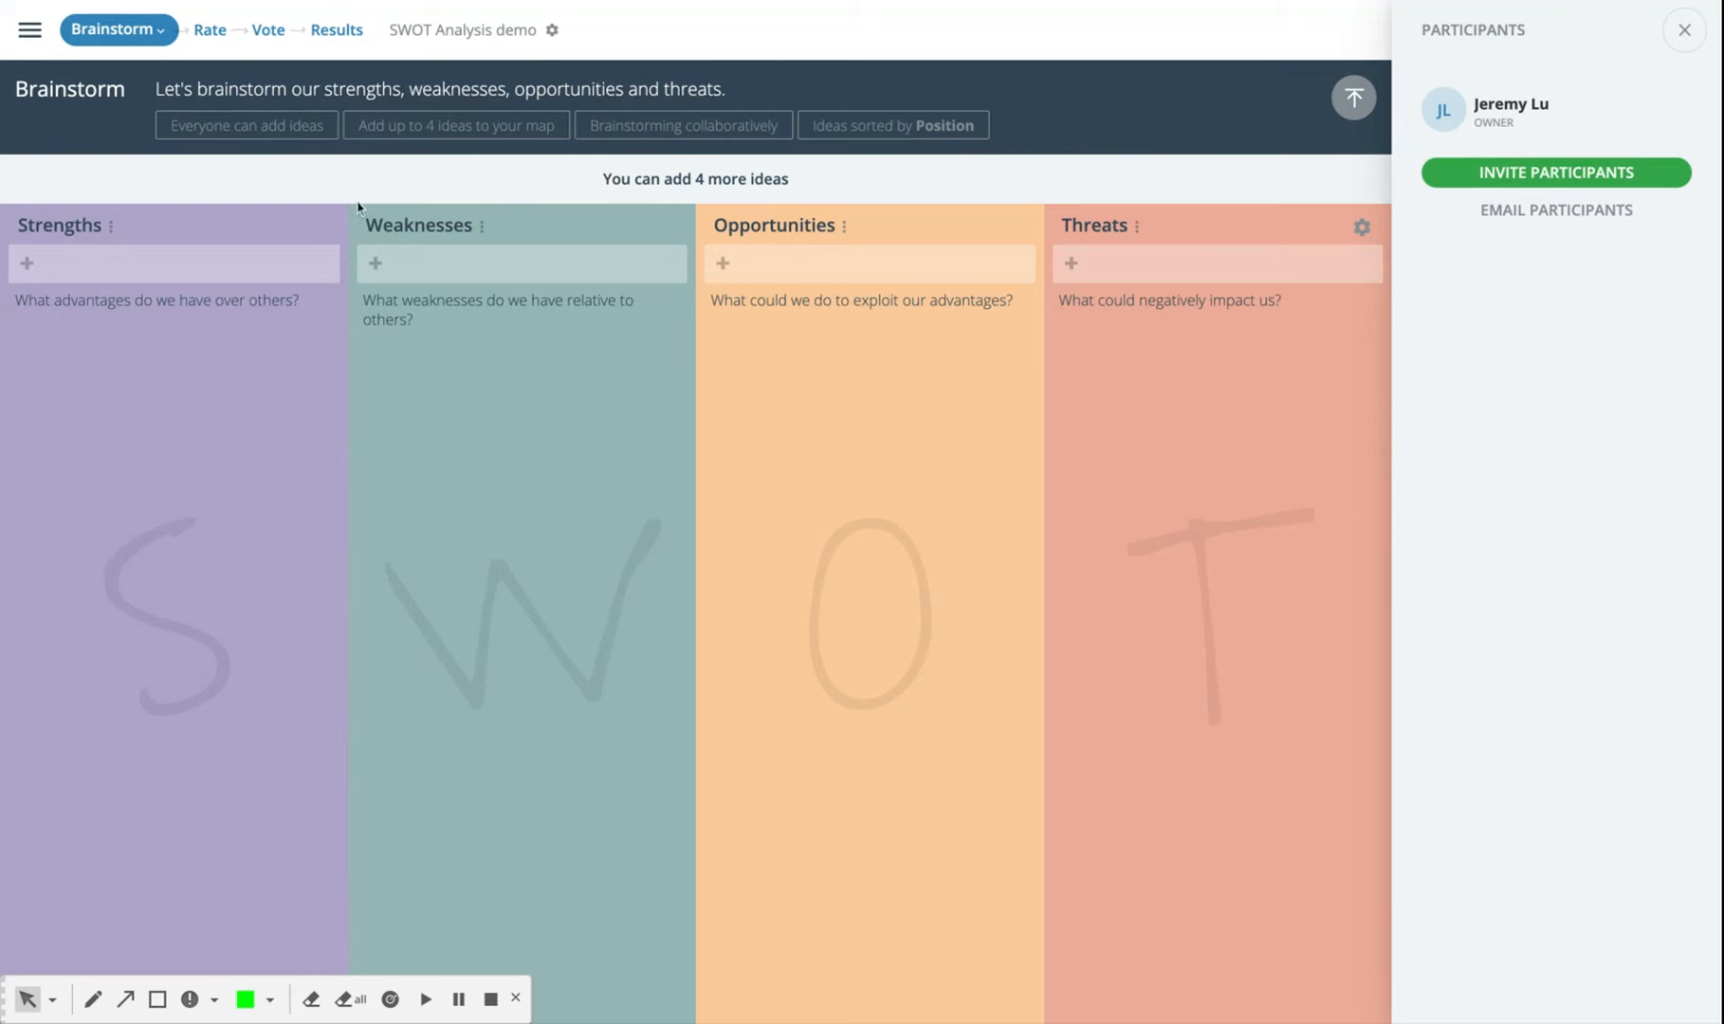
pyautogui.click(1702, 38)
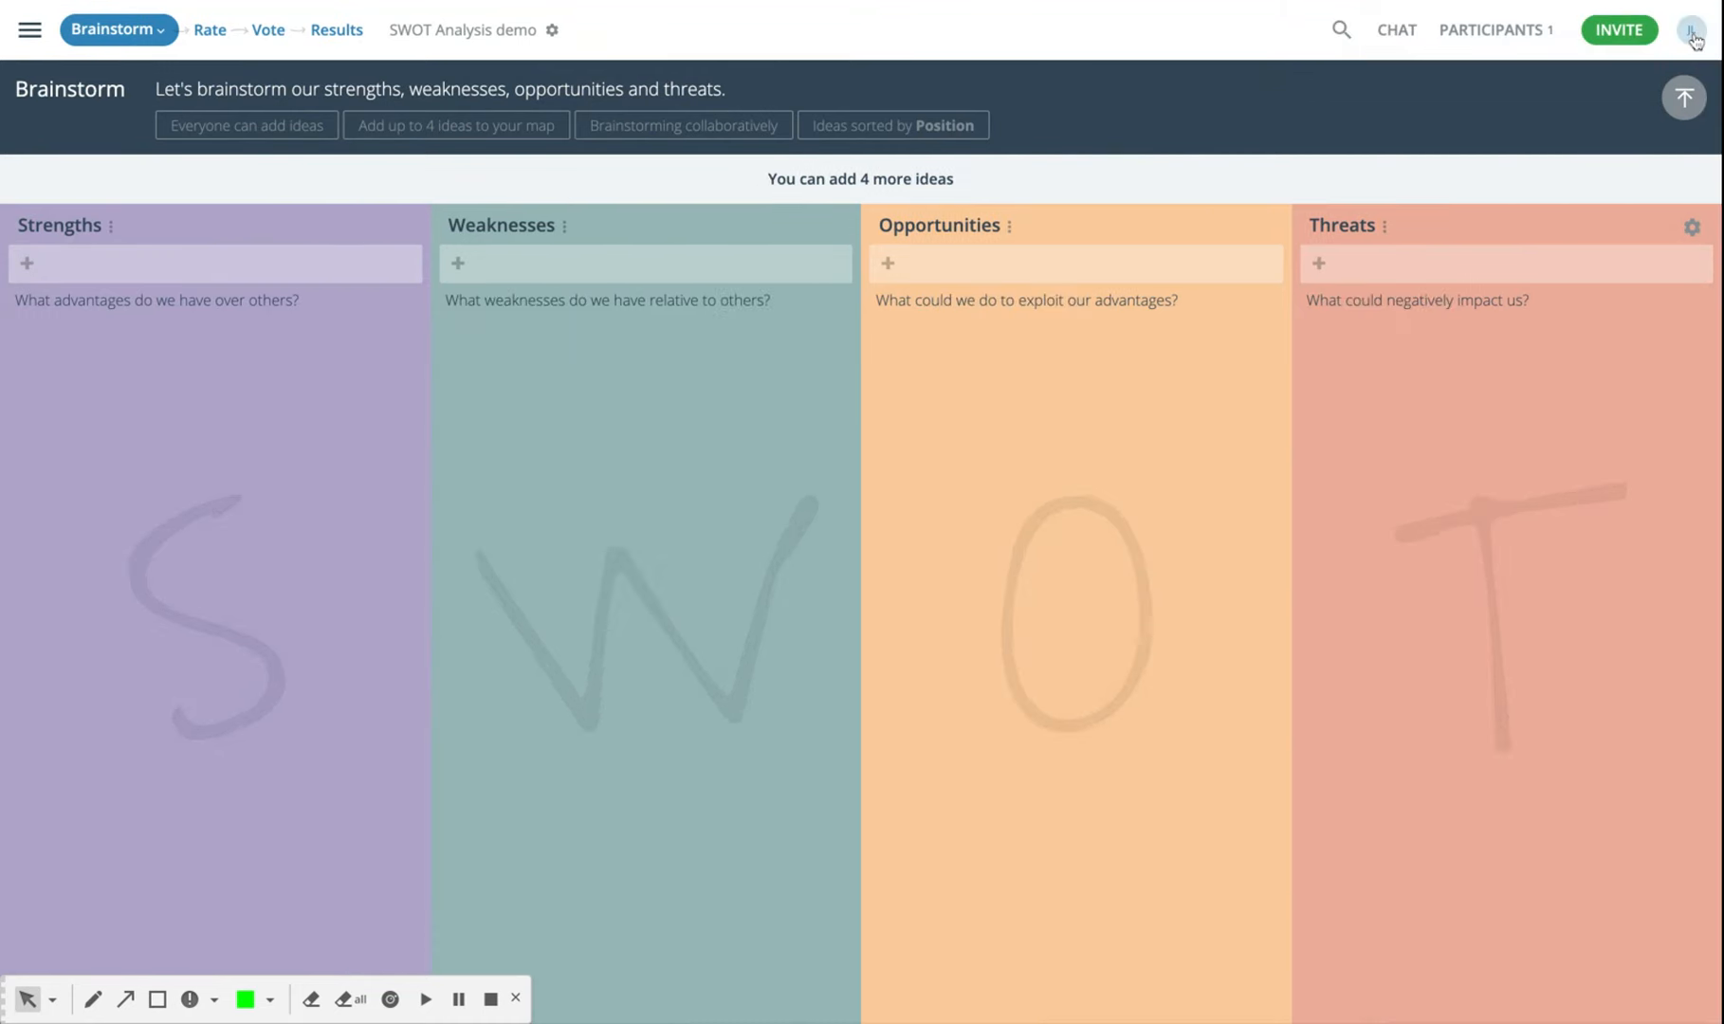
# Add the ideas "dfaesfs" and "sdfgafgda" to the Strengths column
pyautogui.click(254, 262)
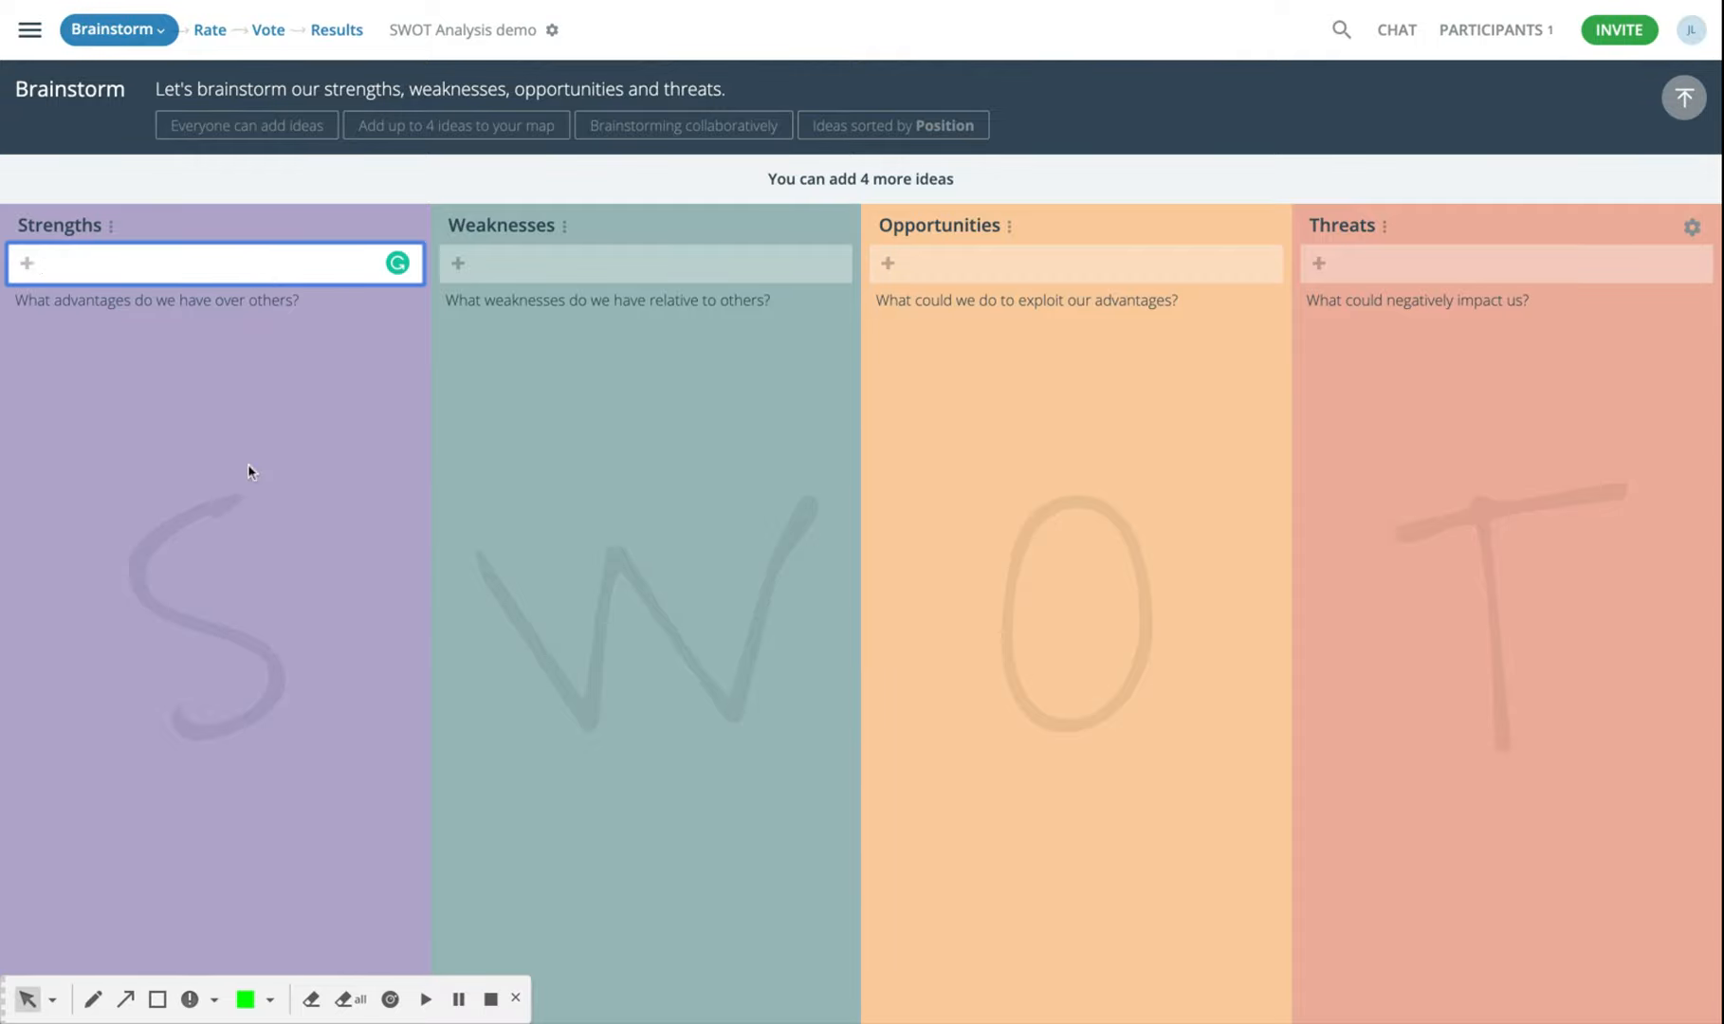
pyautogui.write('dfaesfs')
pyautogui.press('Return')
pyautogui.write('sdfgafgda')
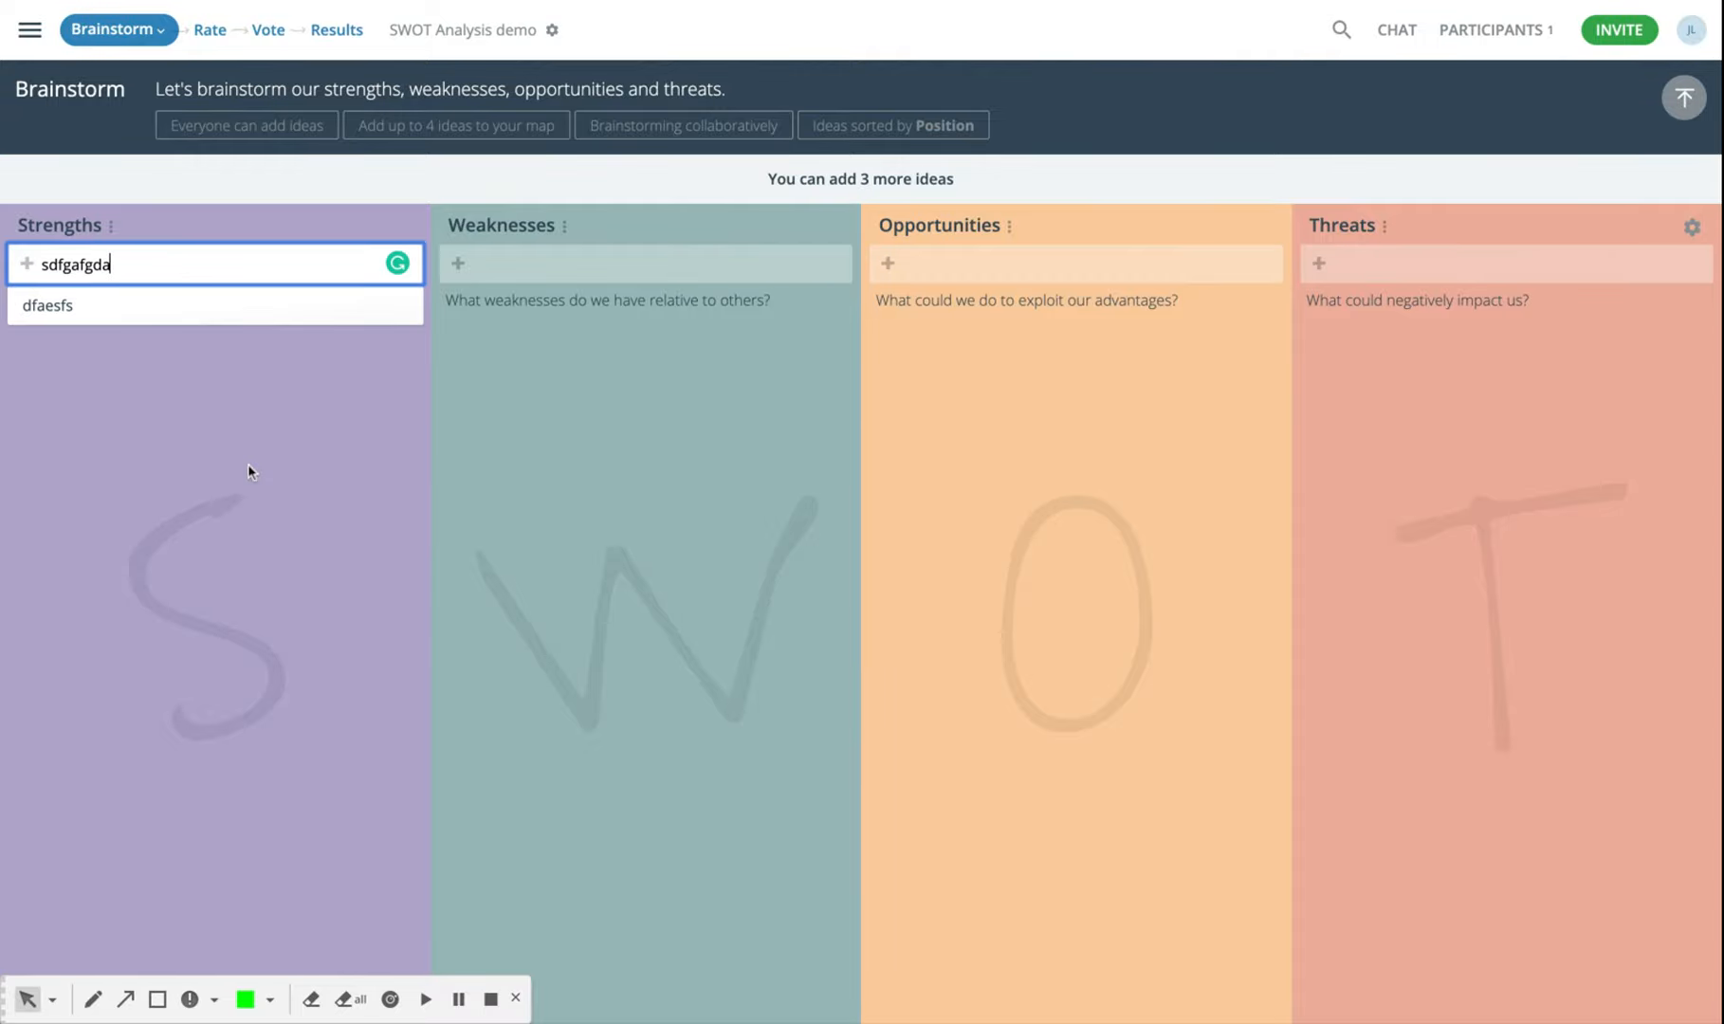
pyautogui.press('Return')
# Add the ideas "afdsgf" and "dfadfda" to Weaknesses, and move "dfadfda" into the Opportunities column
pyautogui.click(548, 265)
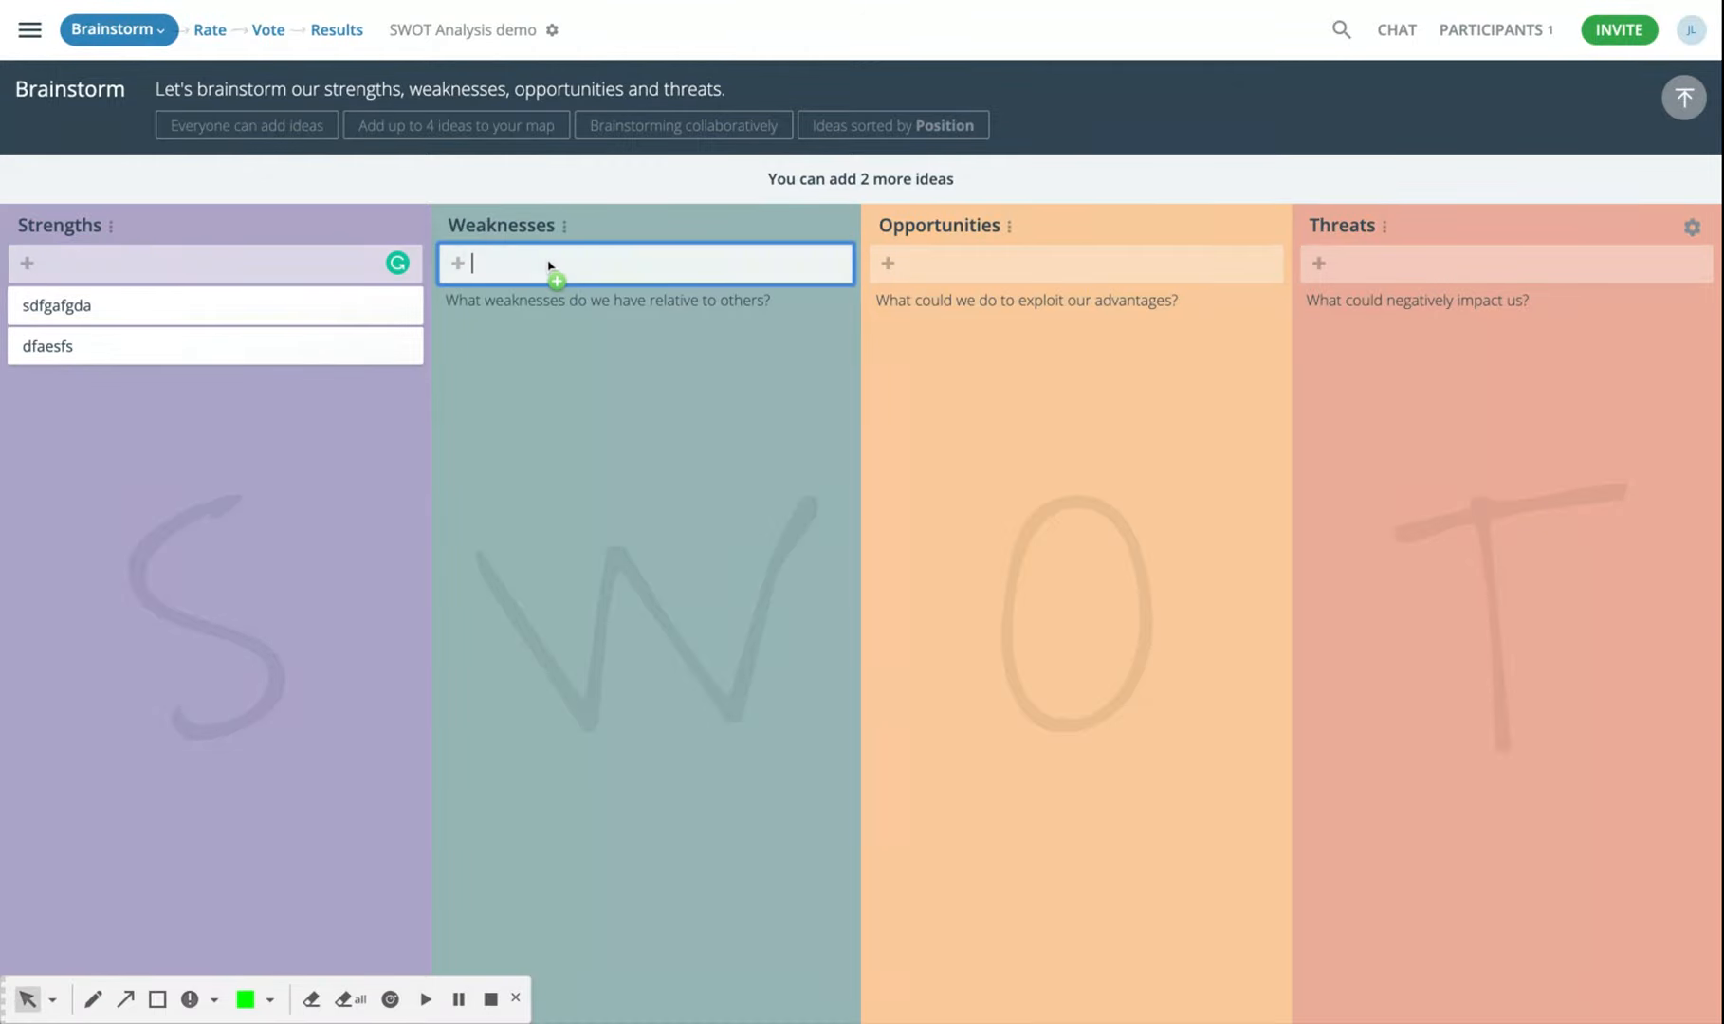
pyautogui.write('afdsgf')
pyautogui.press('Return')
pyautogui.write('dfadfda')
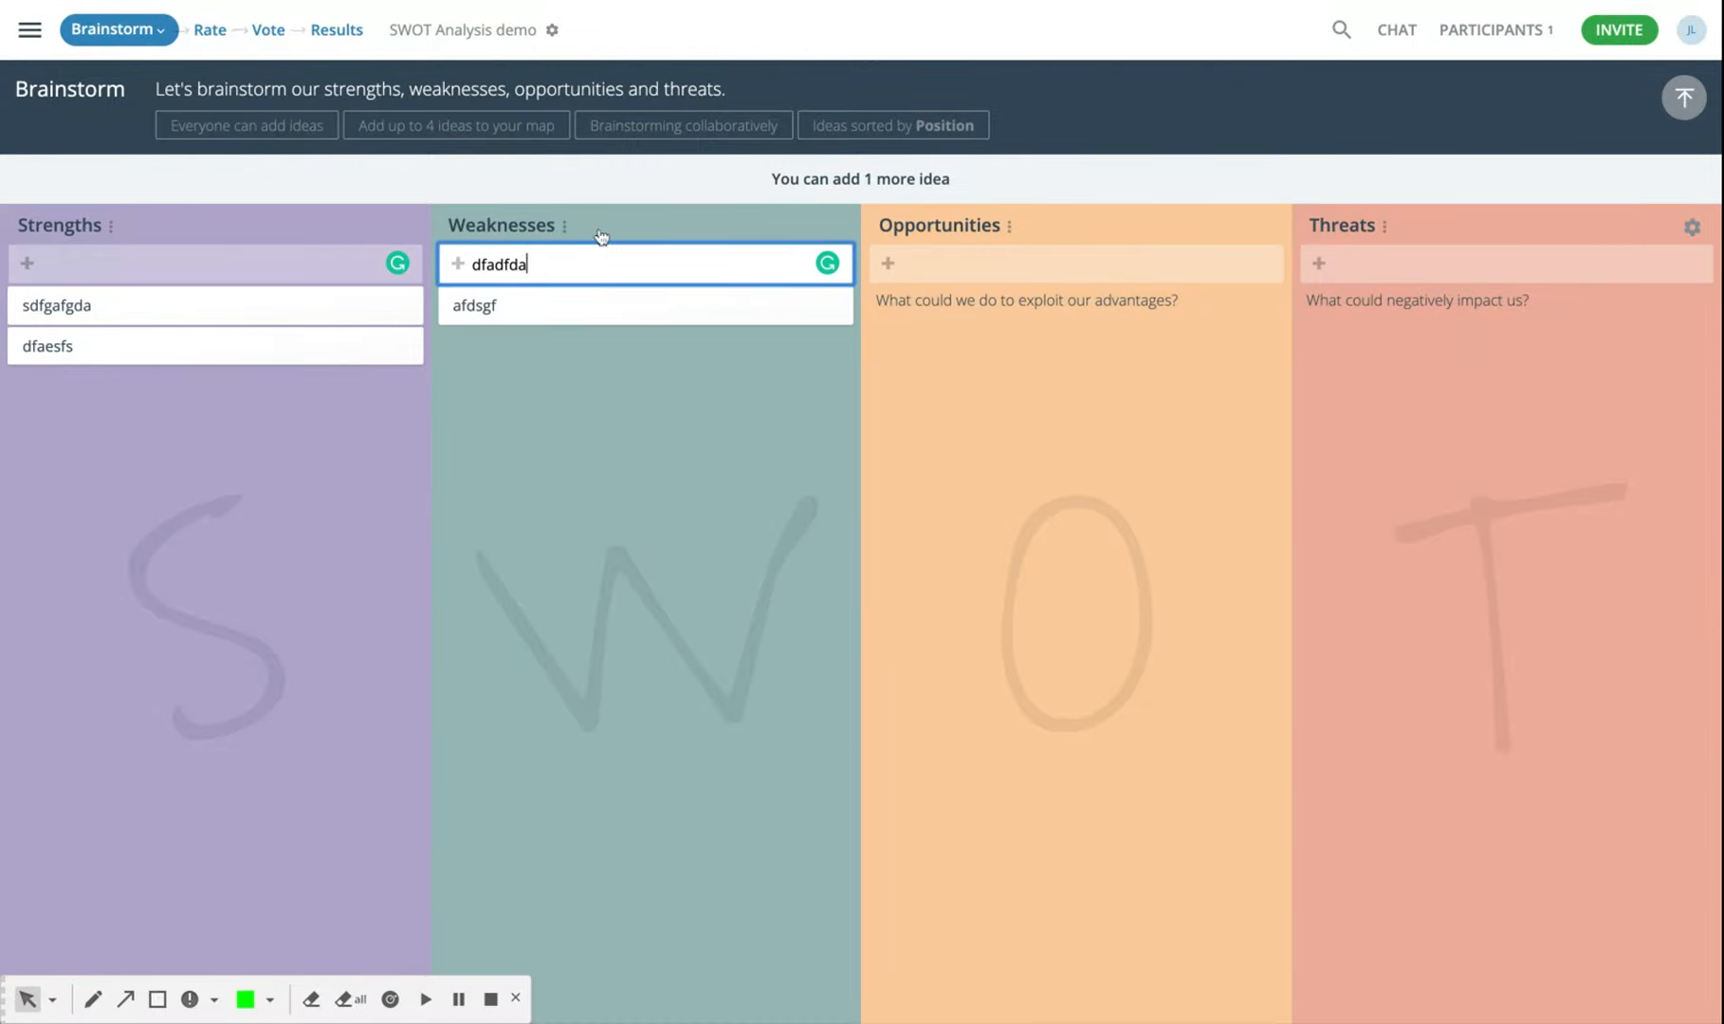
pyautogui.press('Return')
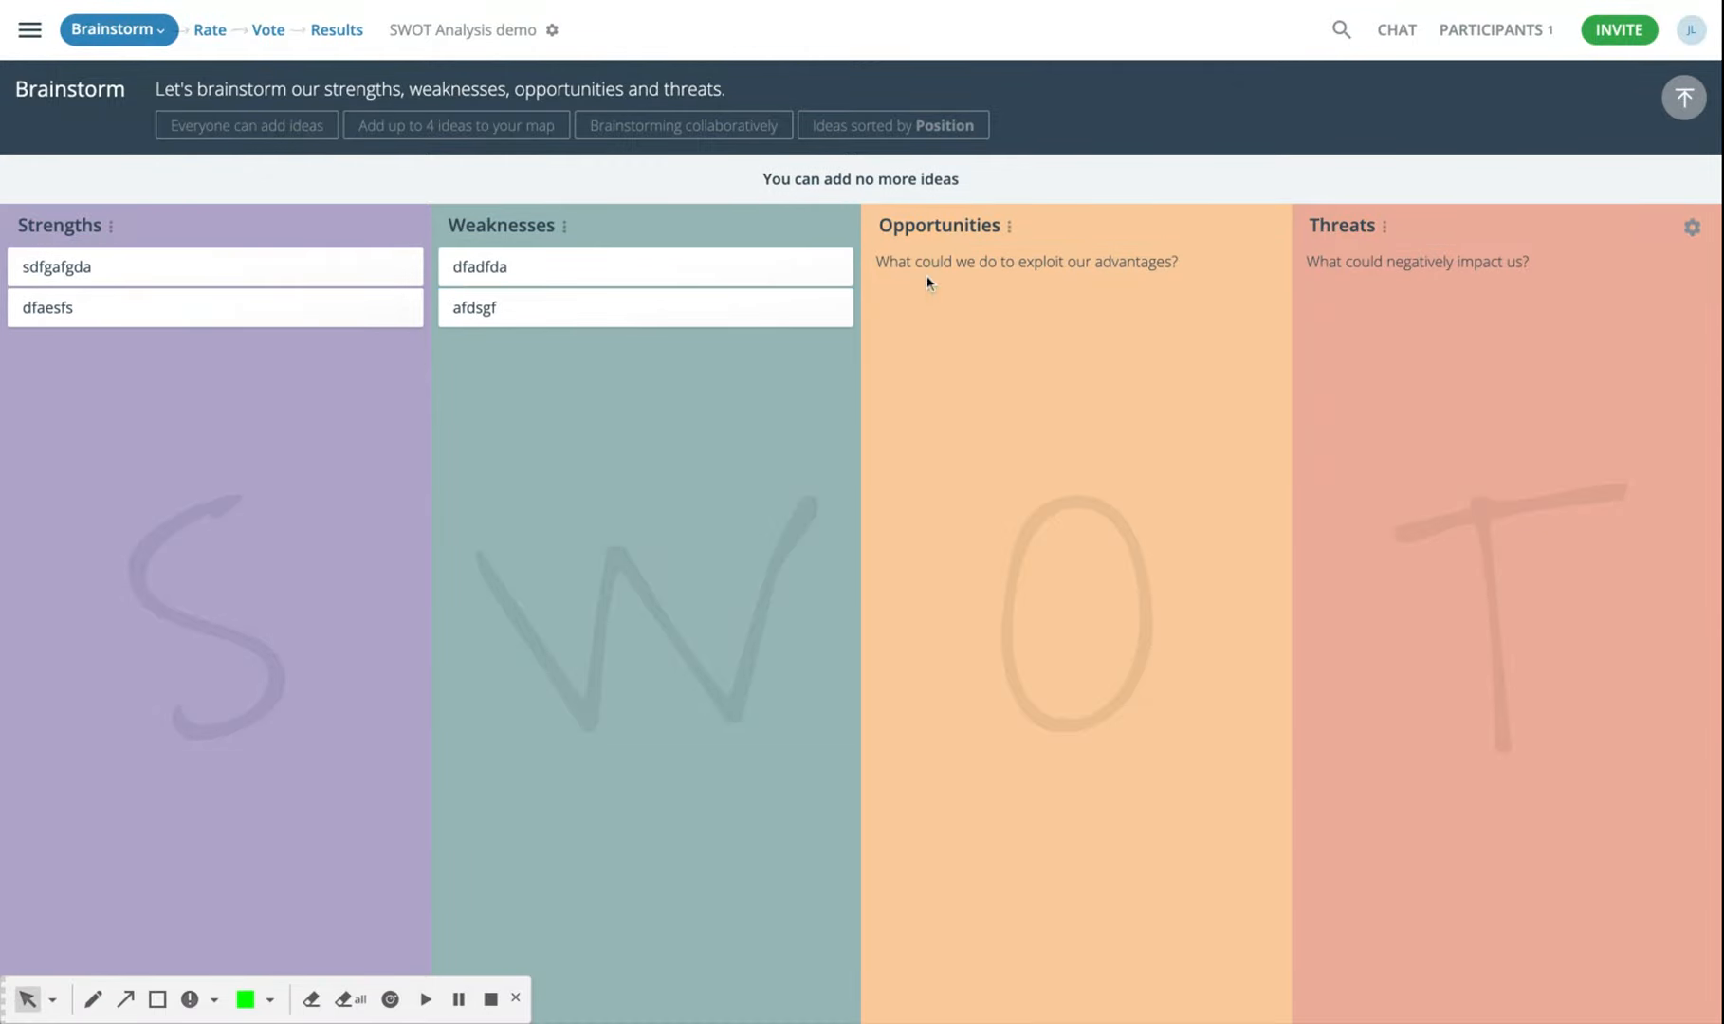
pyautogui.moveTo(731, 273); pyautogui.dragTo(958, 274)
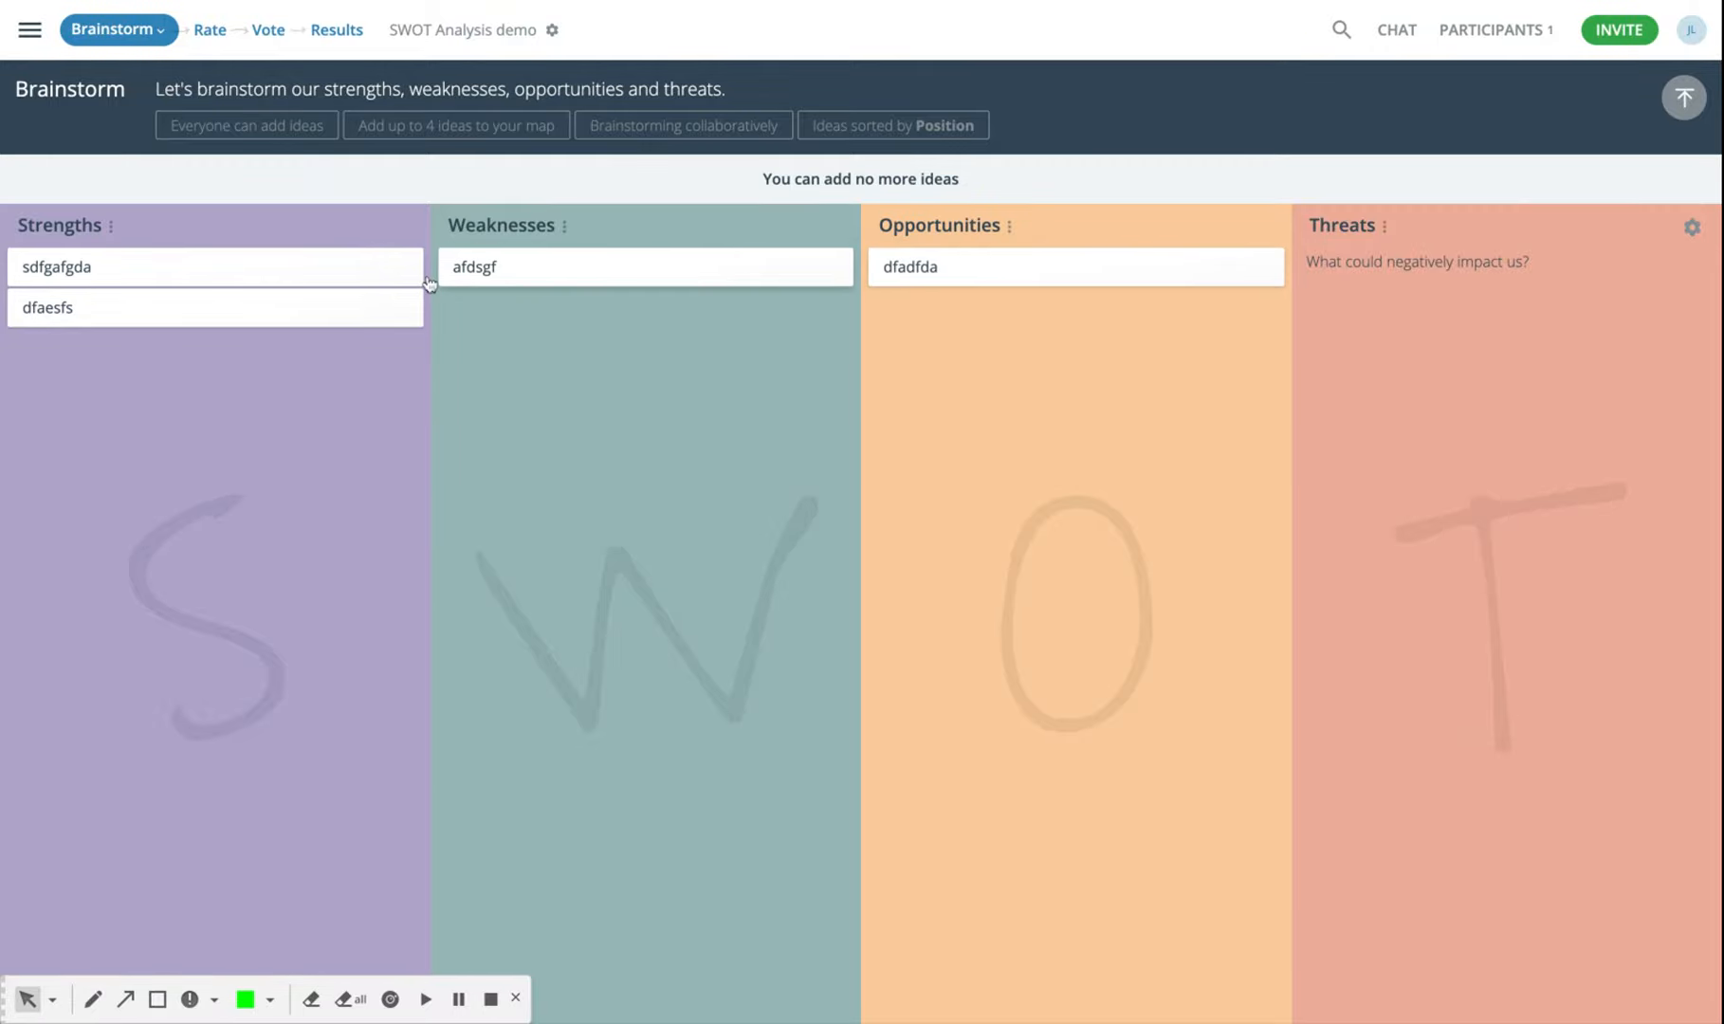
# Customize the Brainstorm step so participants can add Unlimited ideas each
pyautogui.click(164, 35)
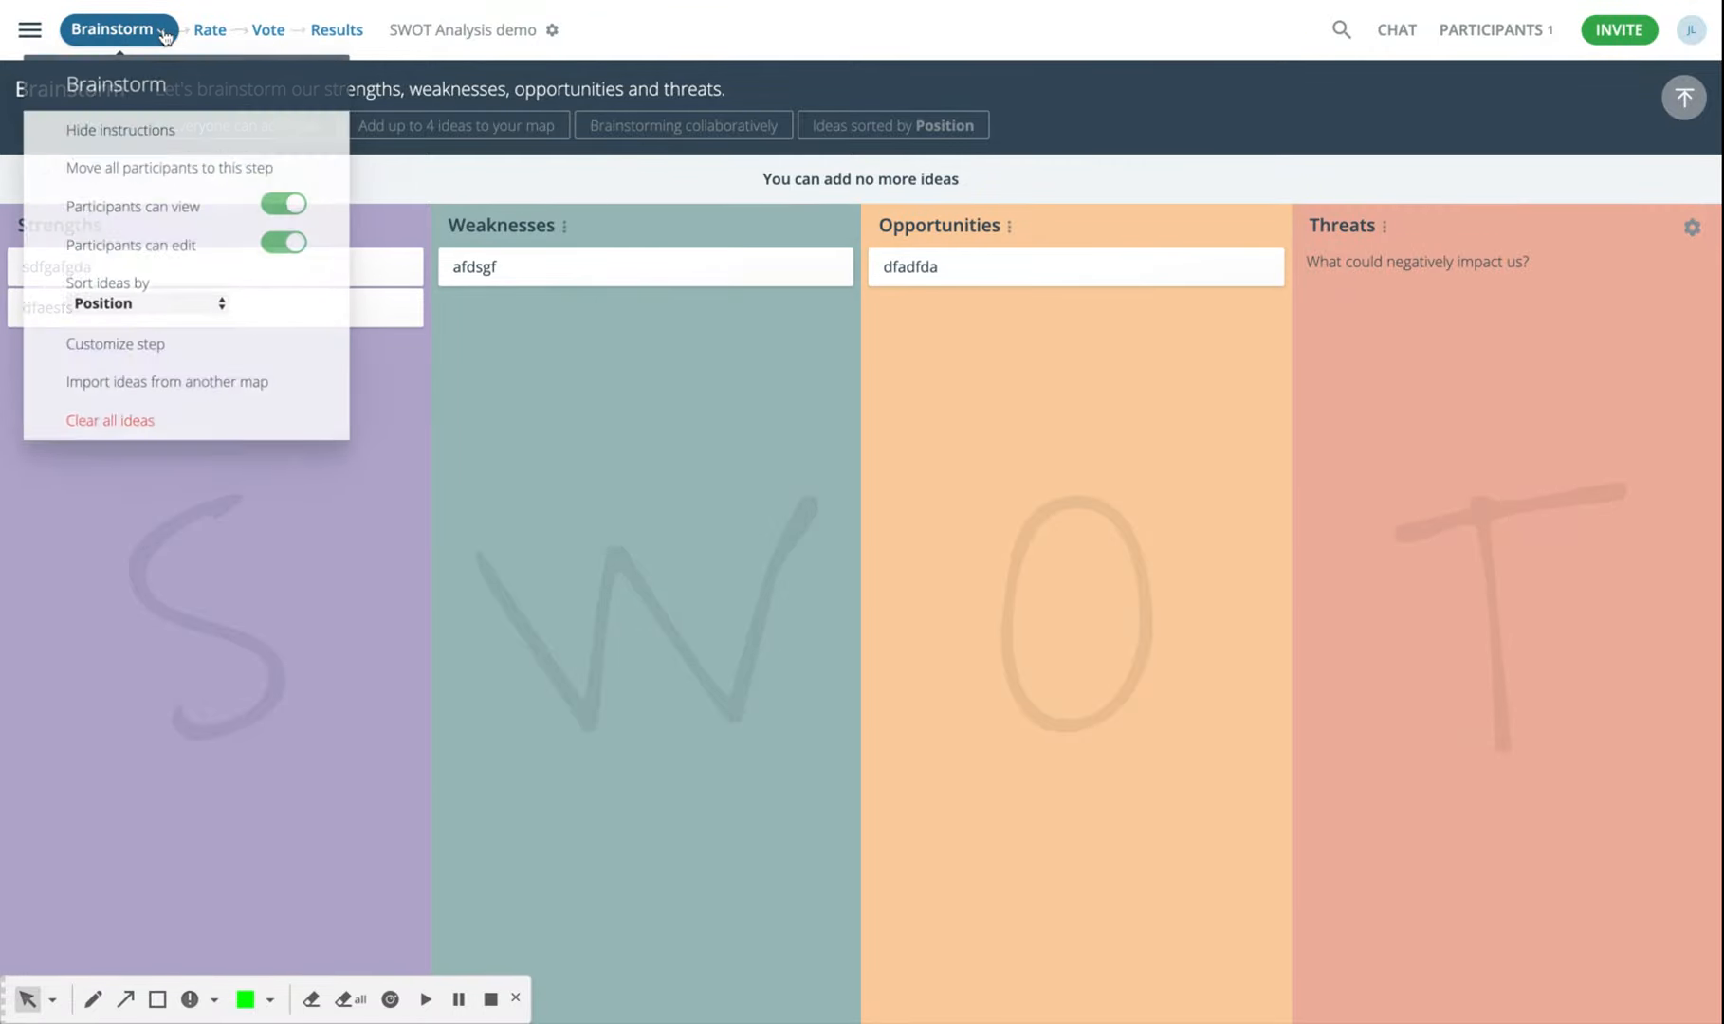
pyautogui.click(133, 378)
pyautogui.click(870, 493)
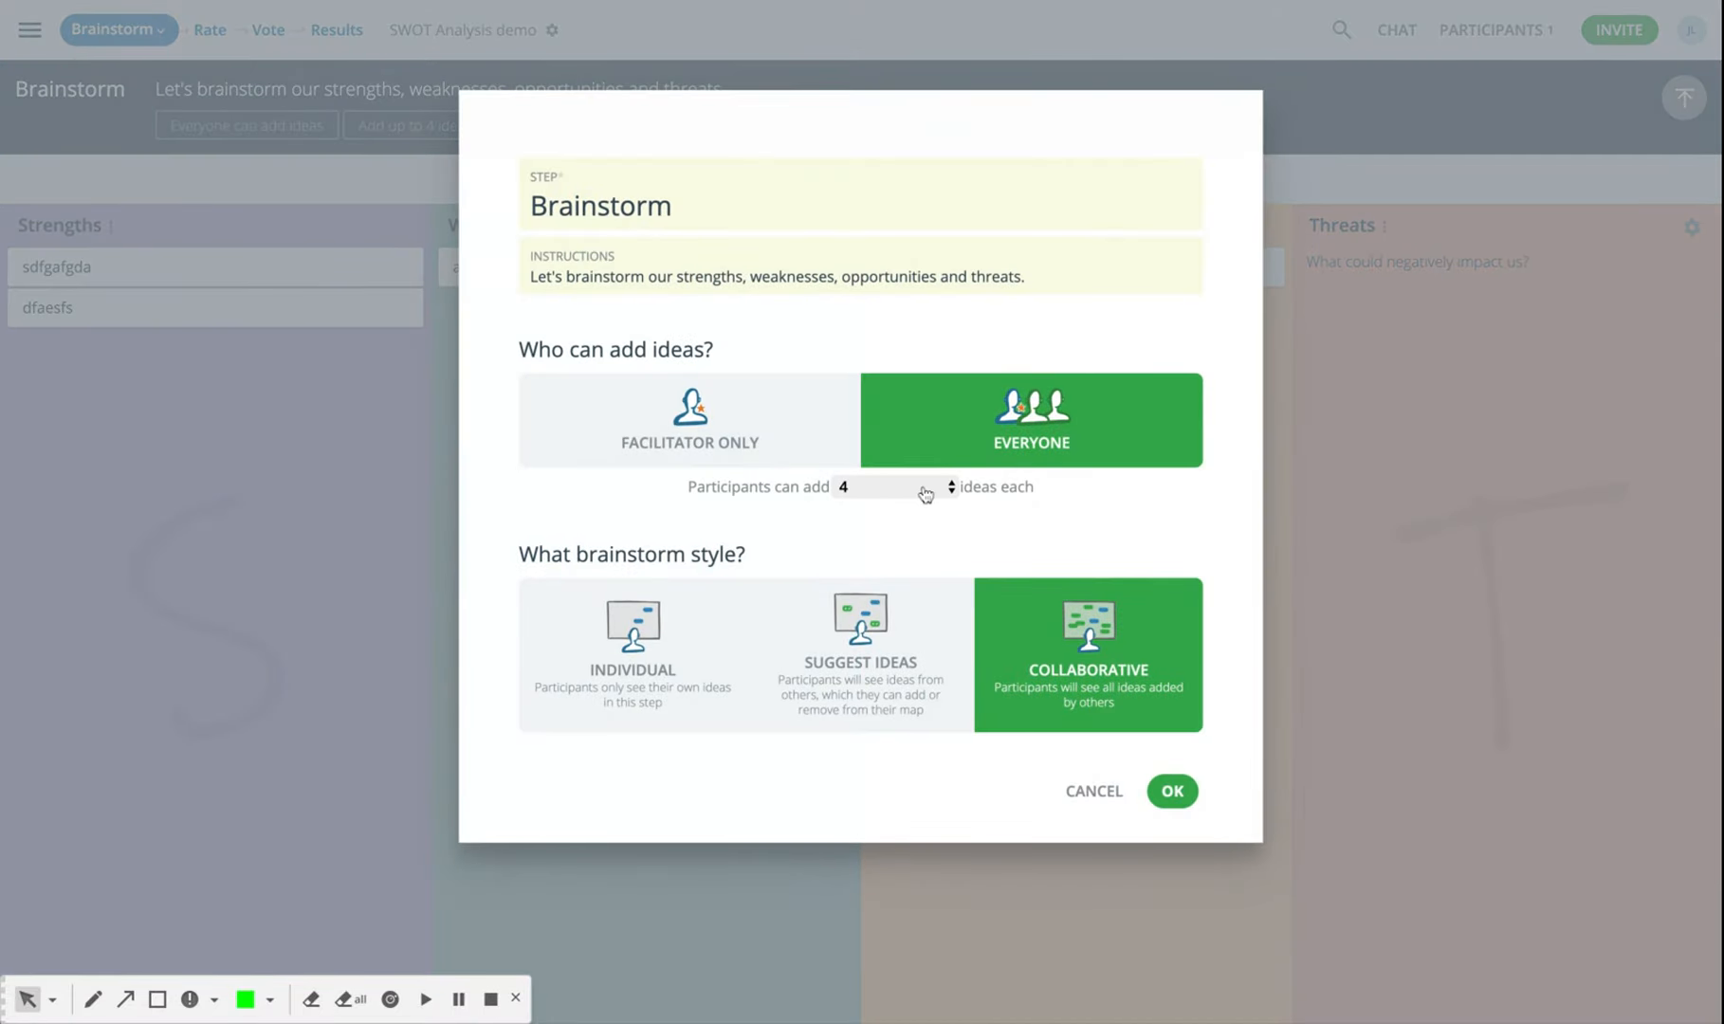
pyautogui.click(943, 500)
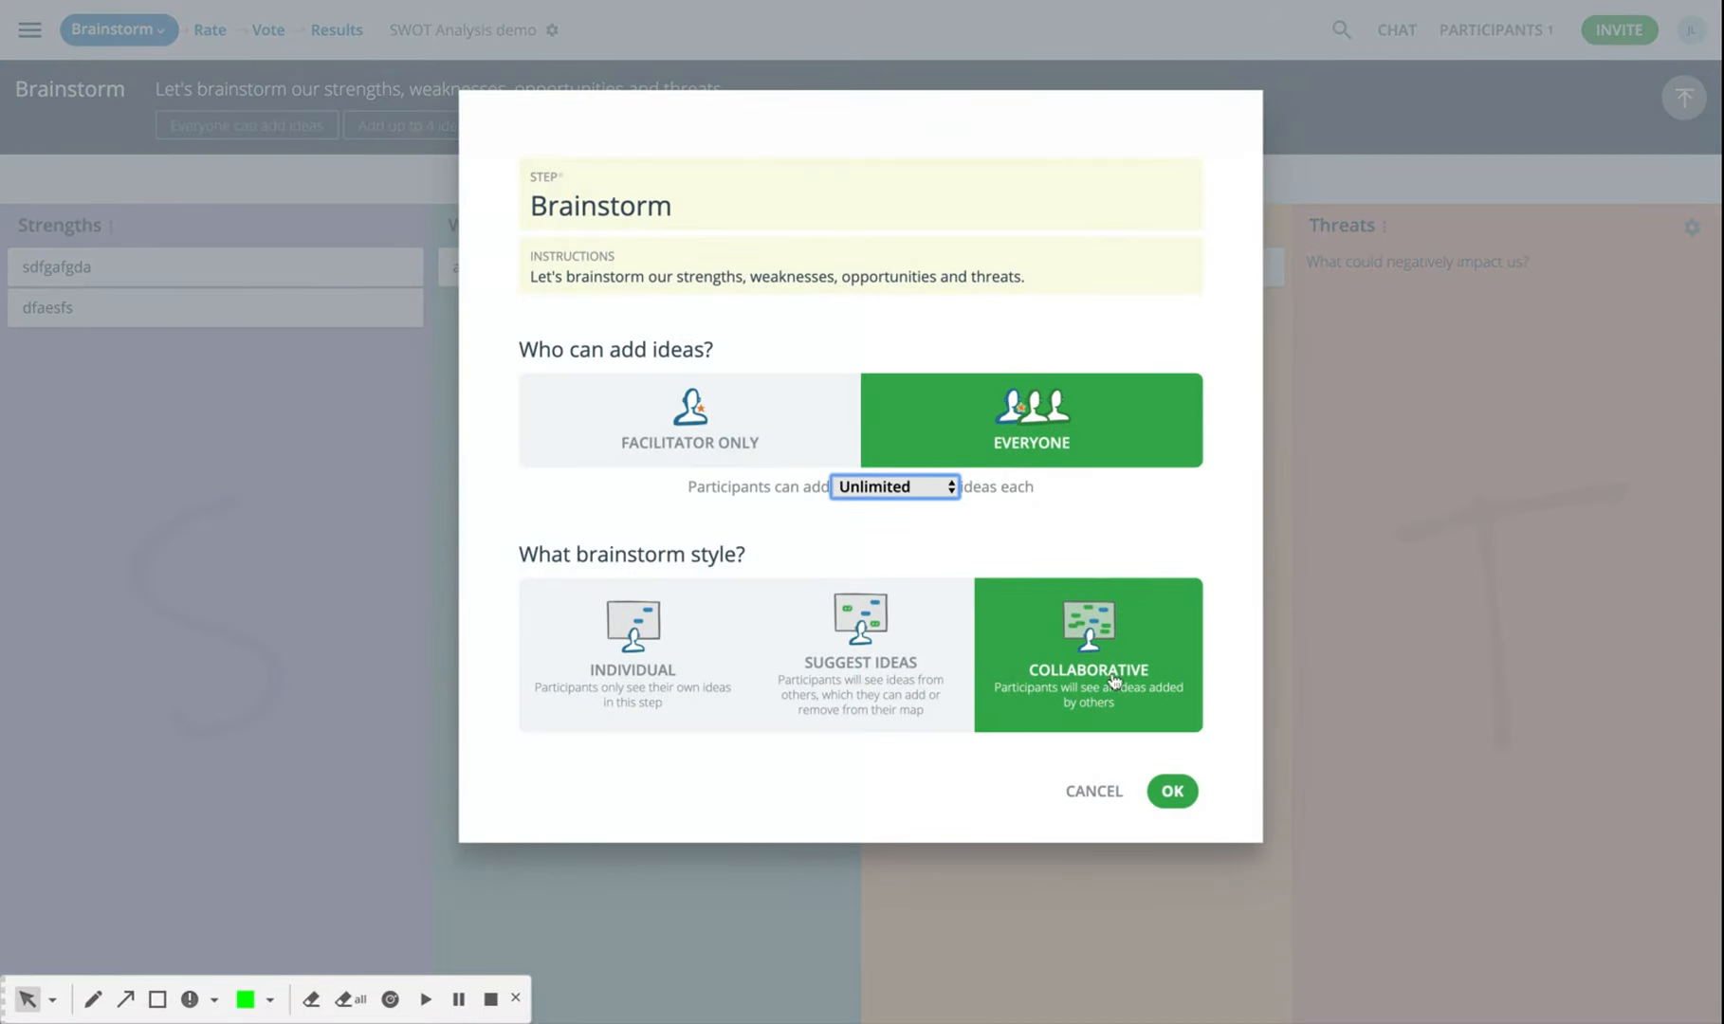
pyautogui.click(1172, 791)
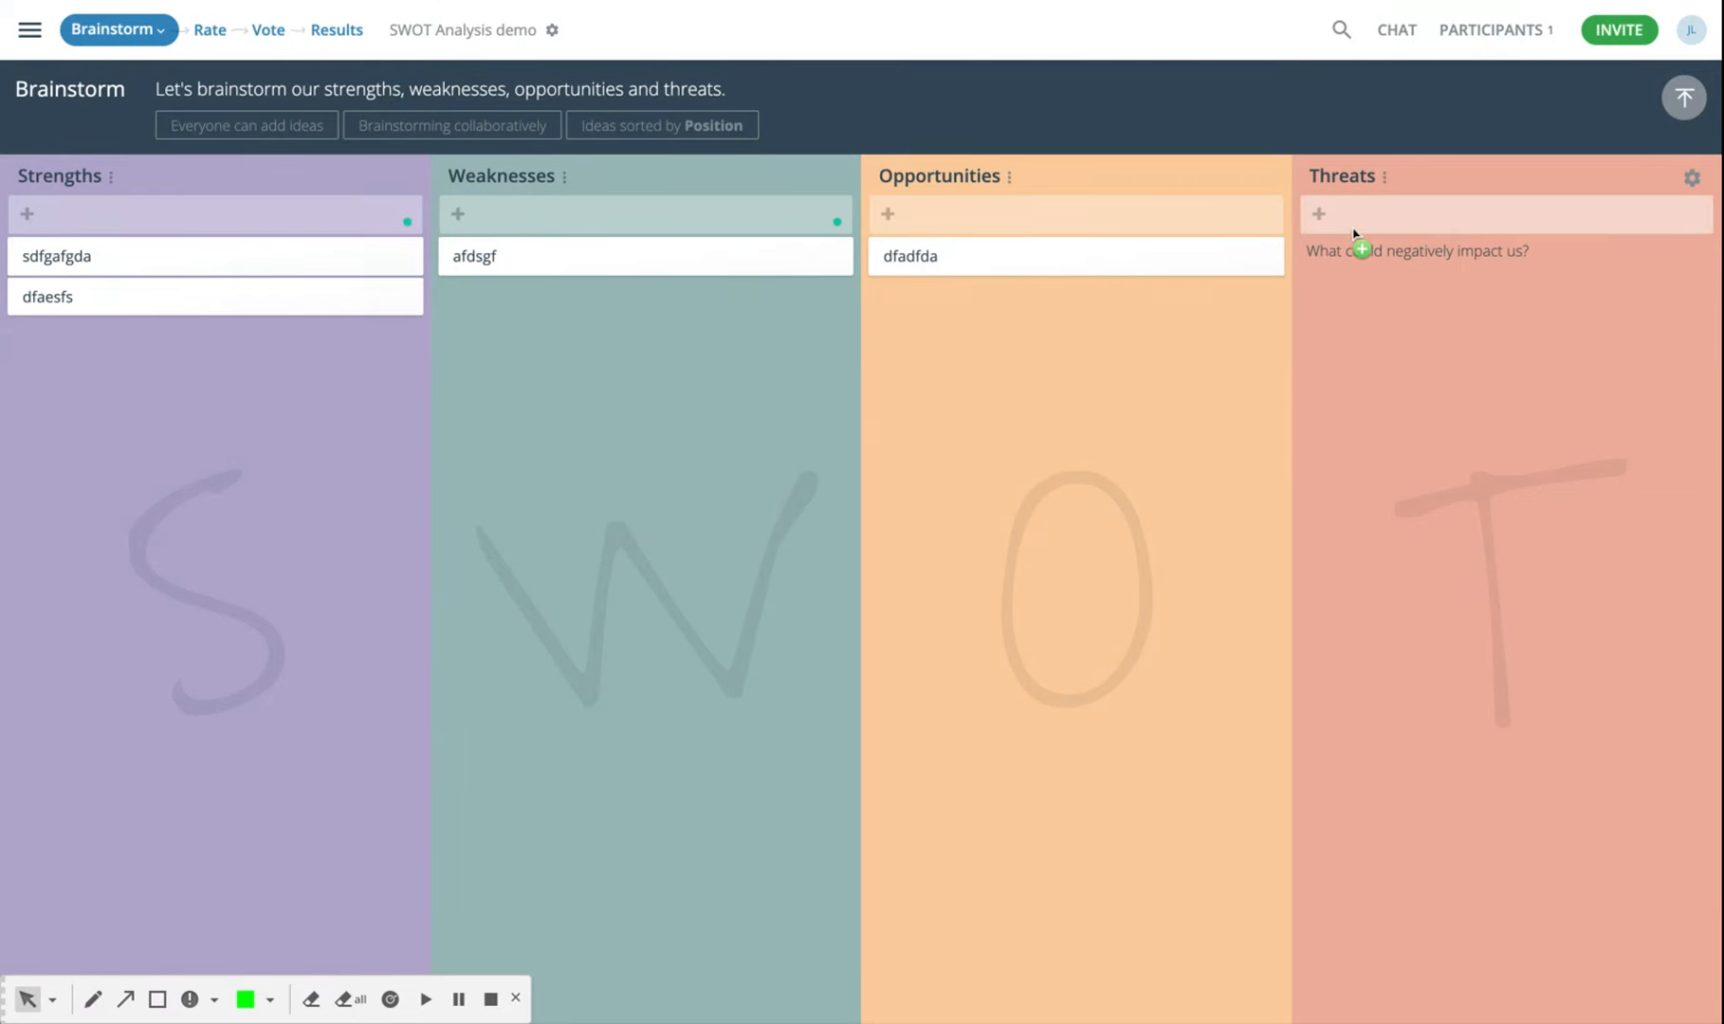
# Add the idea "sgfgsdfg" to the Opportunities column
pyautogui.click(1116, 228)
pyautogui.write('sgfgsdfg')
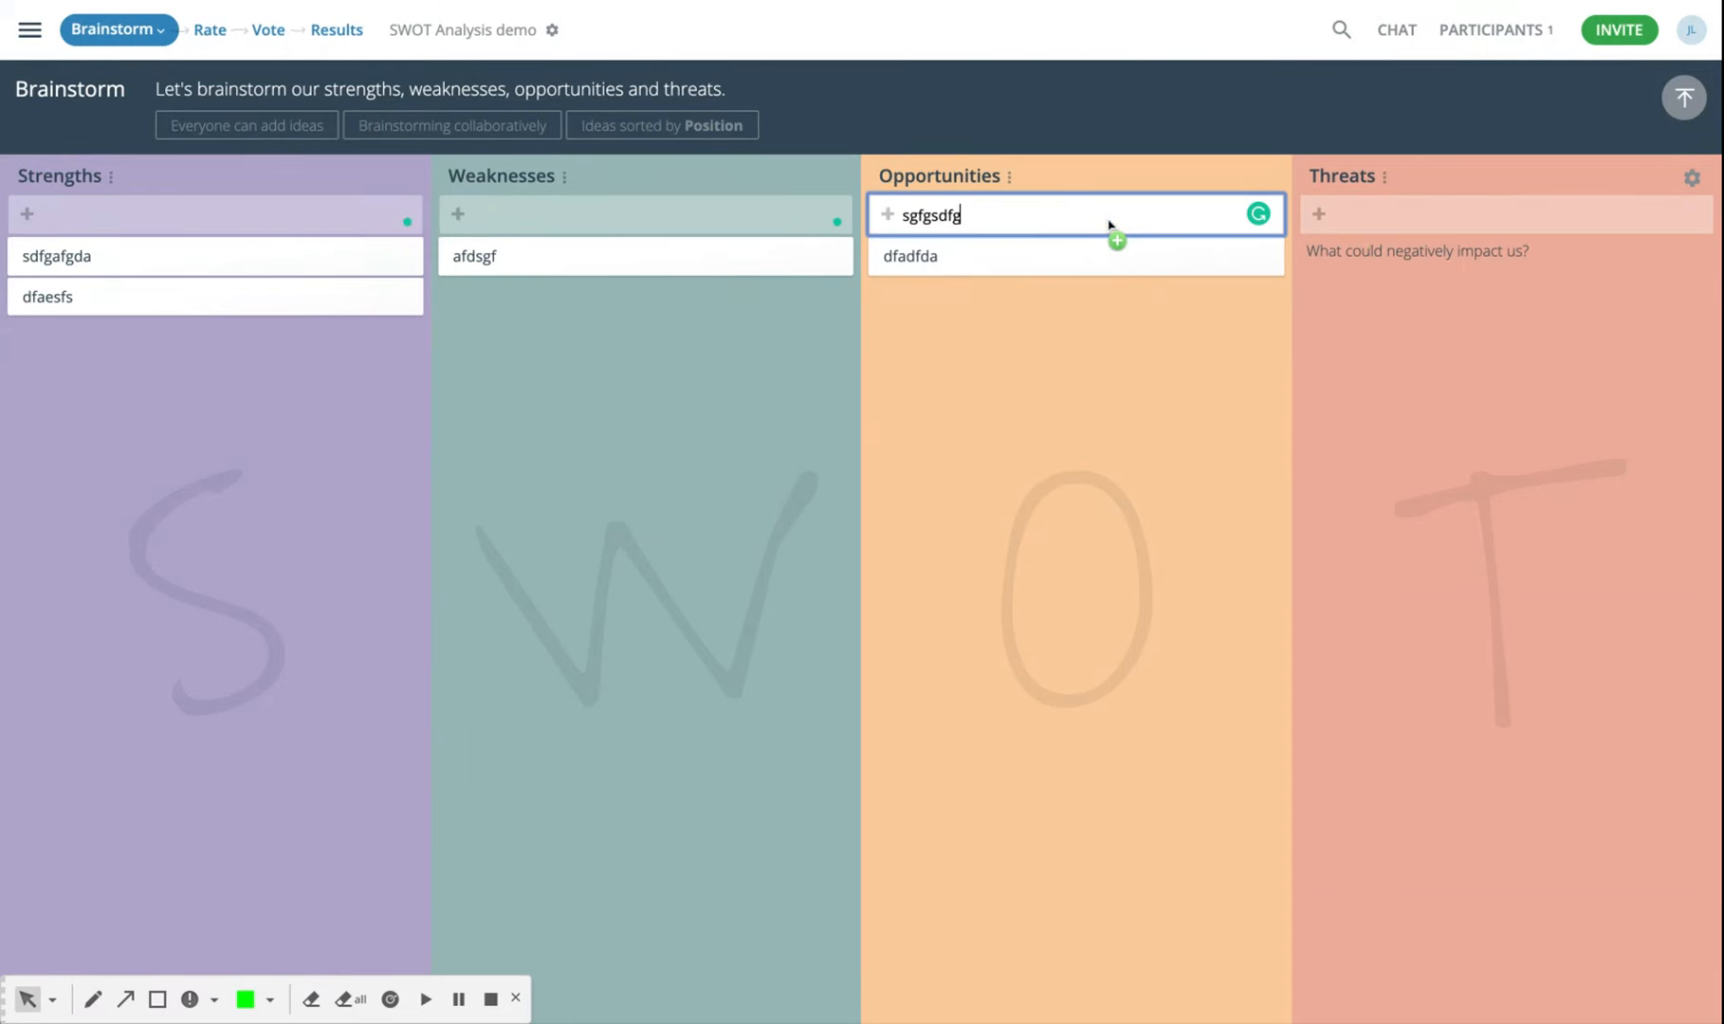
pyautogui.press('Return')
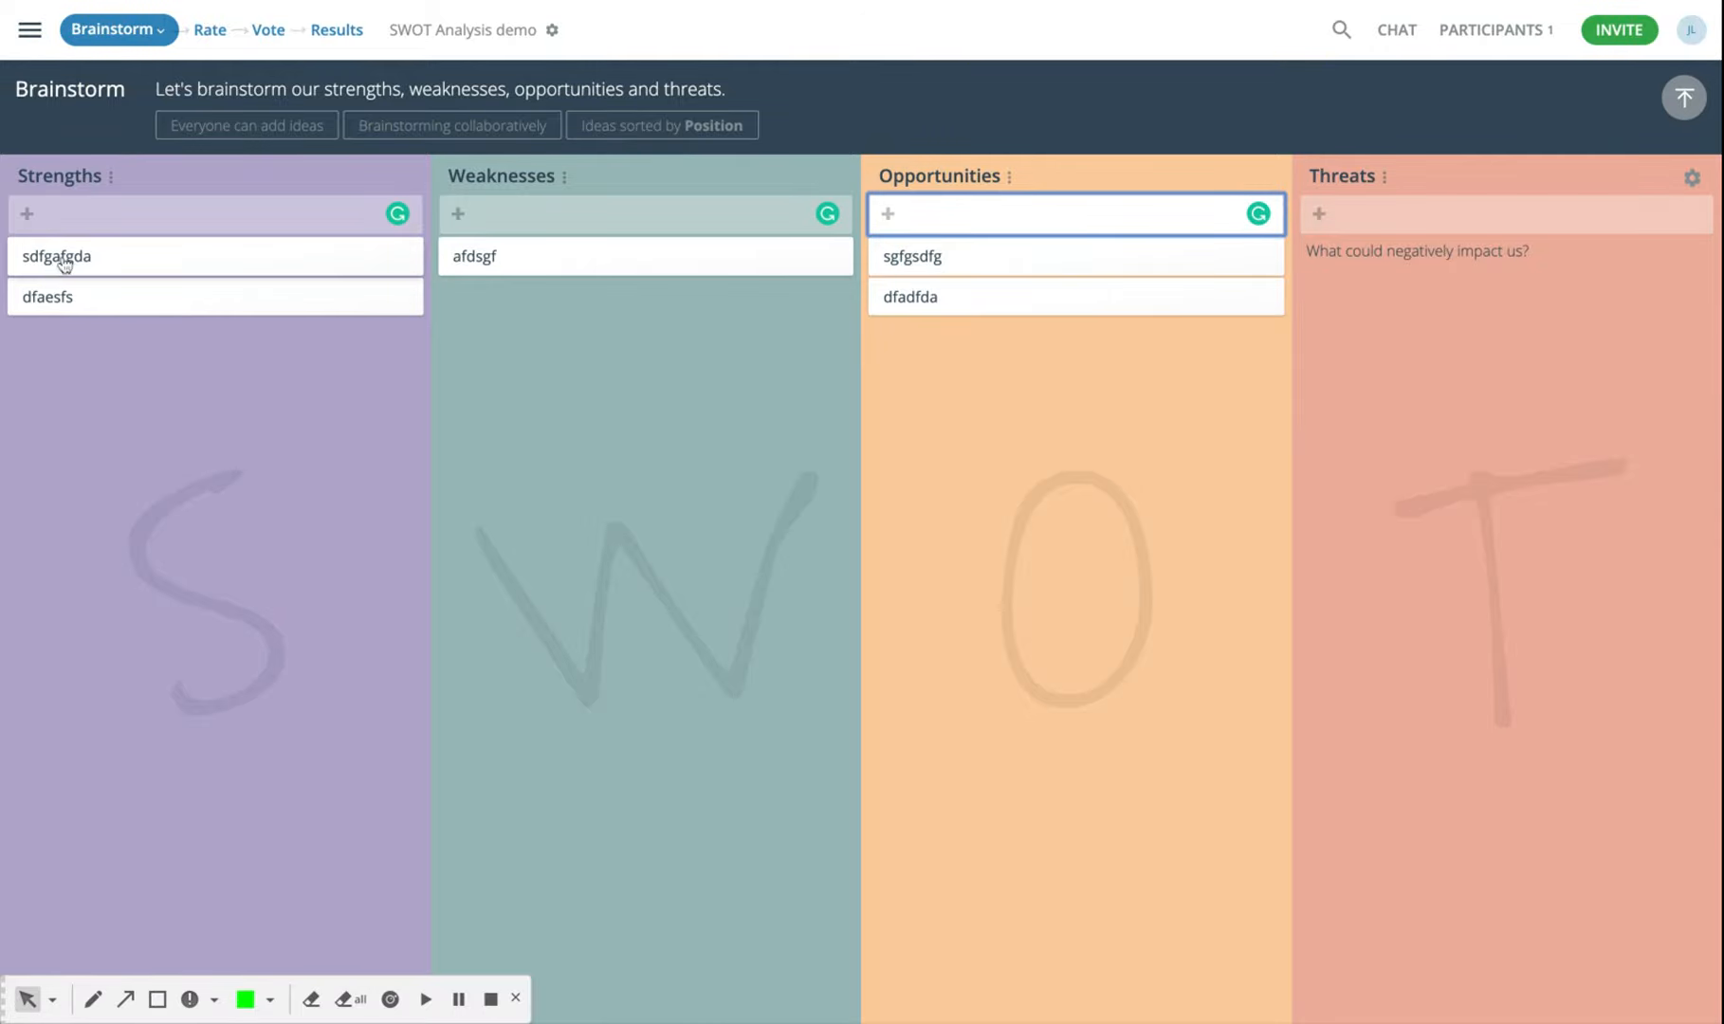
# Add the ideas "sgfgadf", "fadfads" and "the same" to the Strengths column
pyautogui.click(91, 226)
pyautogui.write('sgfgadf')
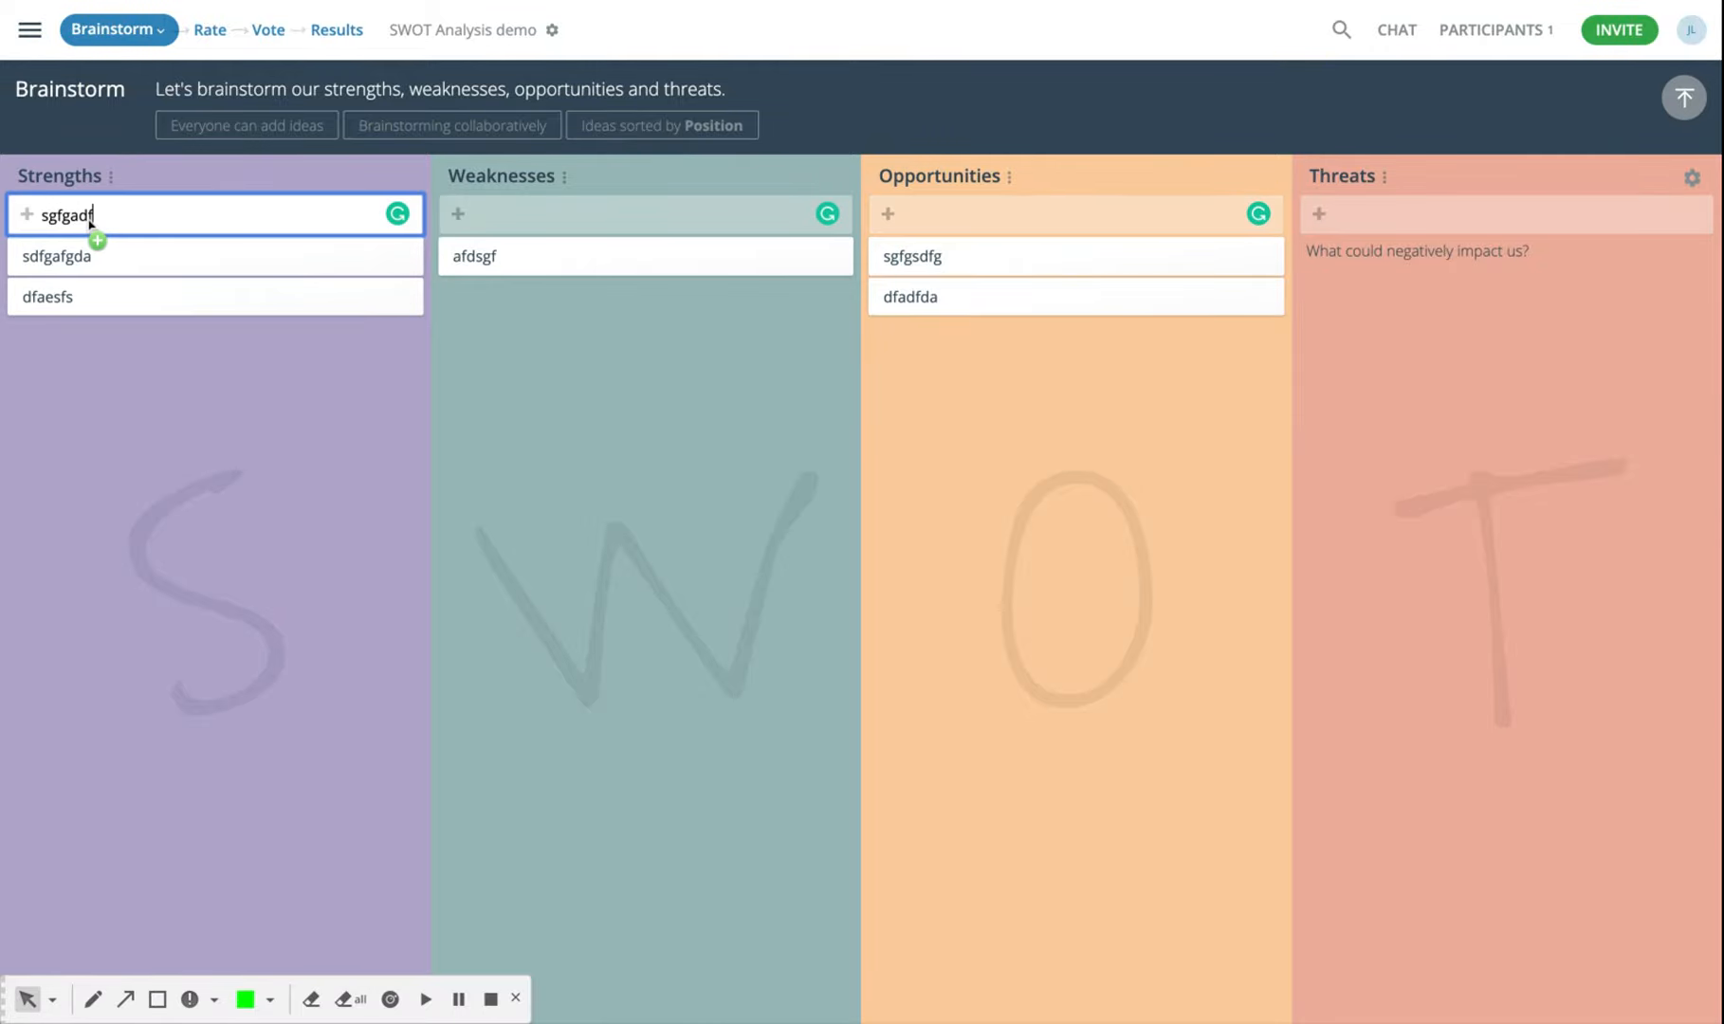
pyautogui.press('Return')
pyautogui.write('fadfads')
pyautogui.press('Return')
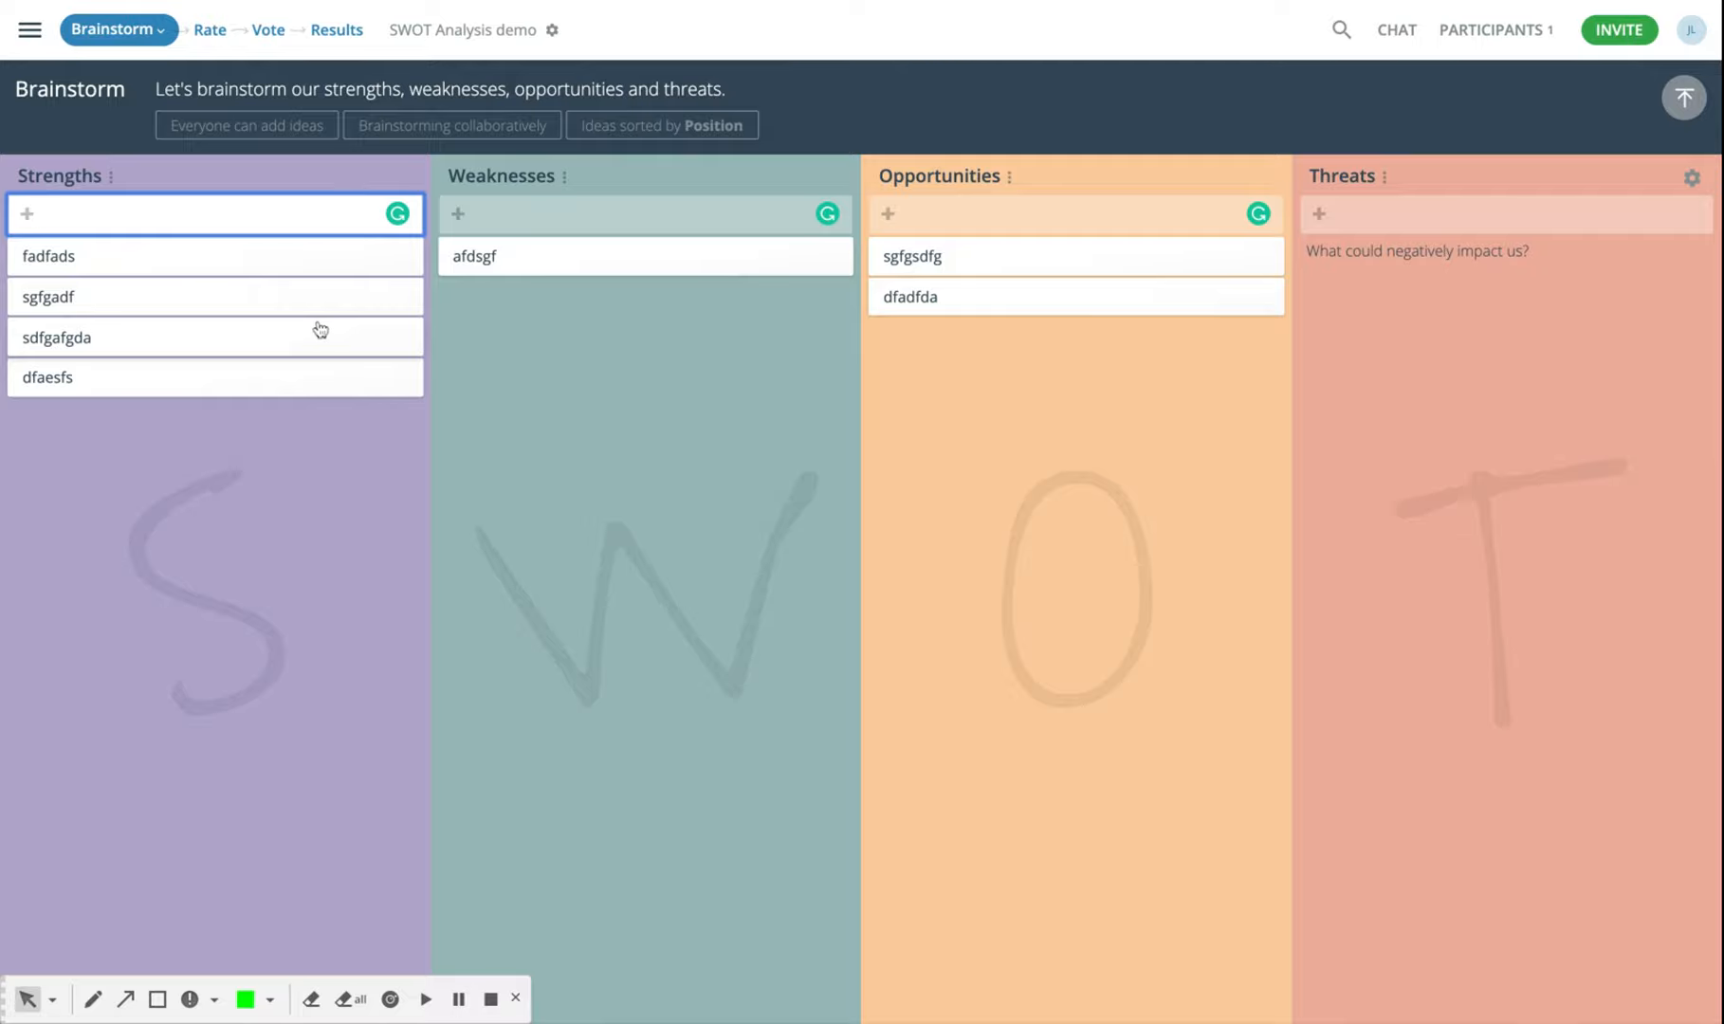
pyautogui.write('ame')
pyautogui.press('Return')
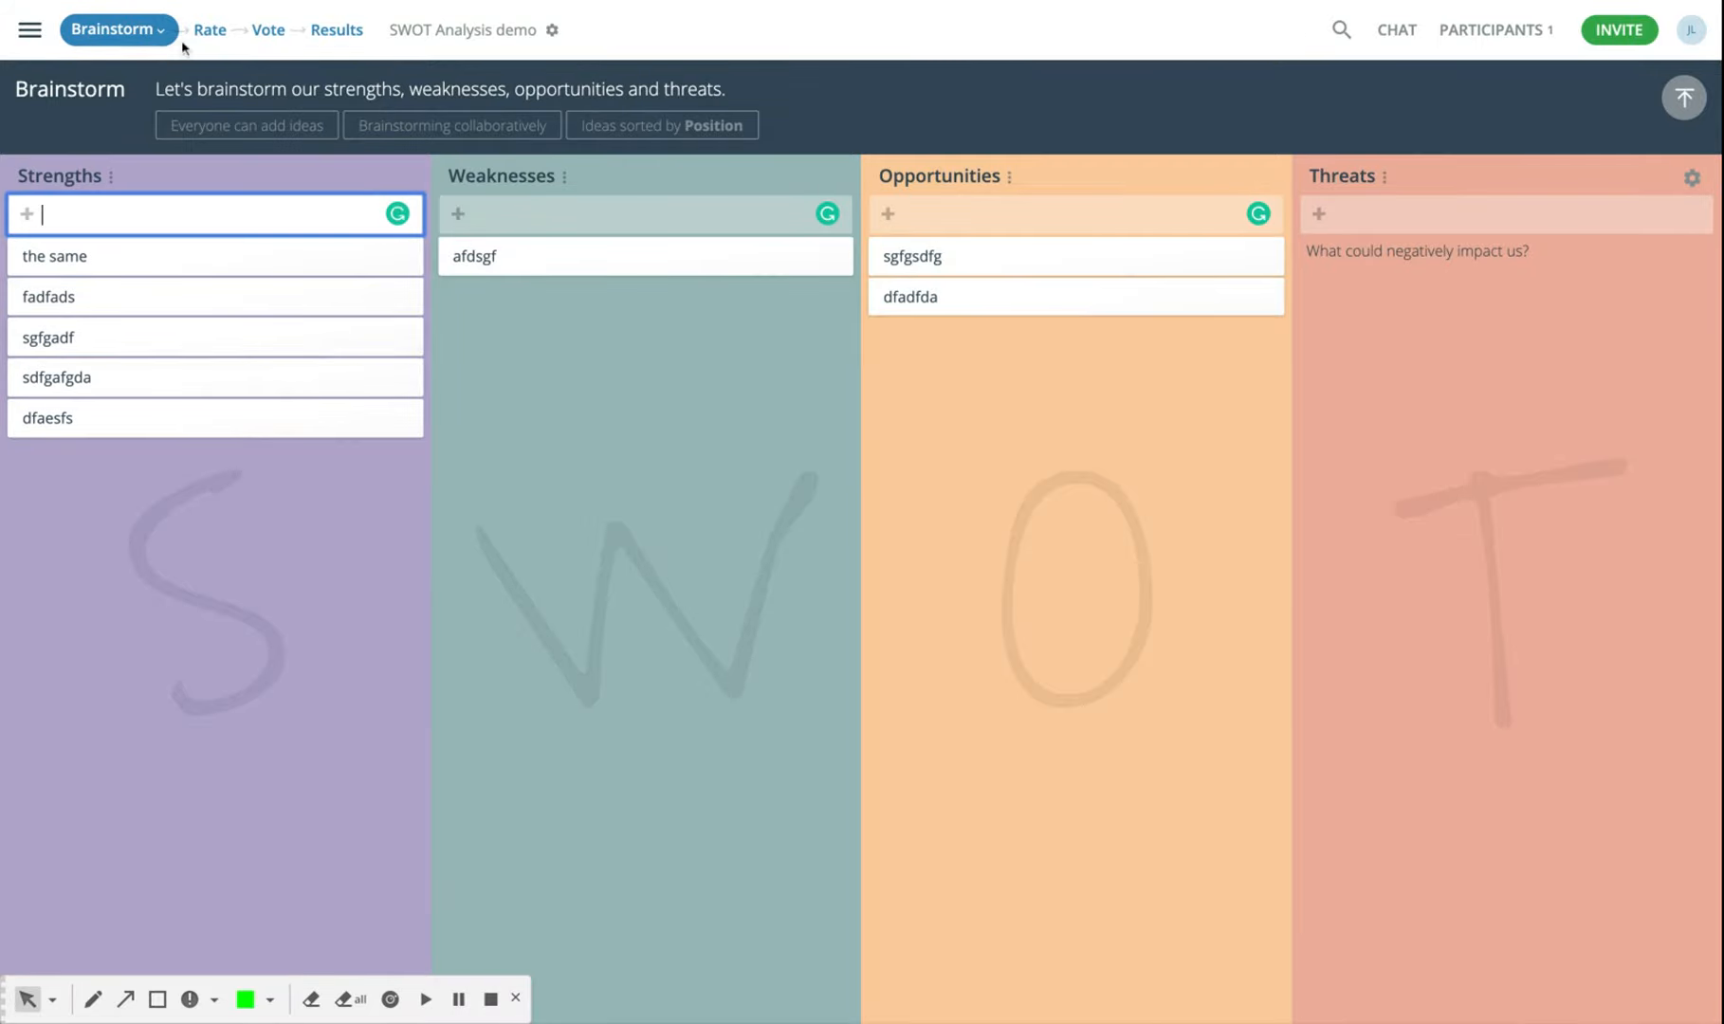
# Add a Group step limited to Facilitator Only, place it between Brainstorm and Rate, and save the map changes
pyautogui.click(31, 31)
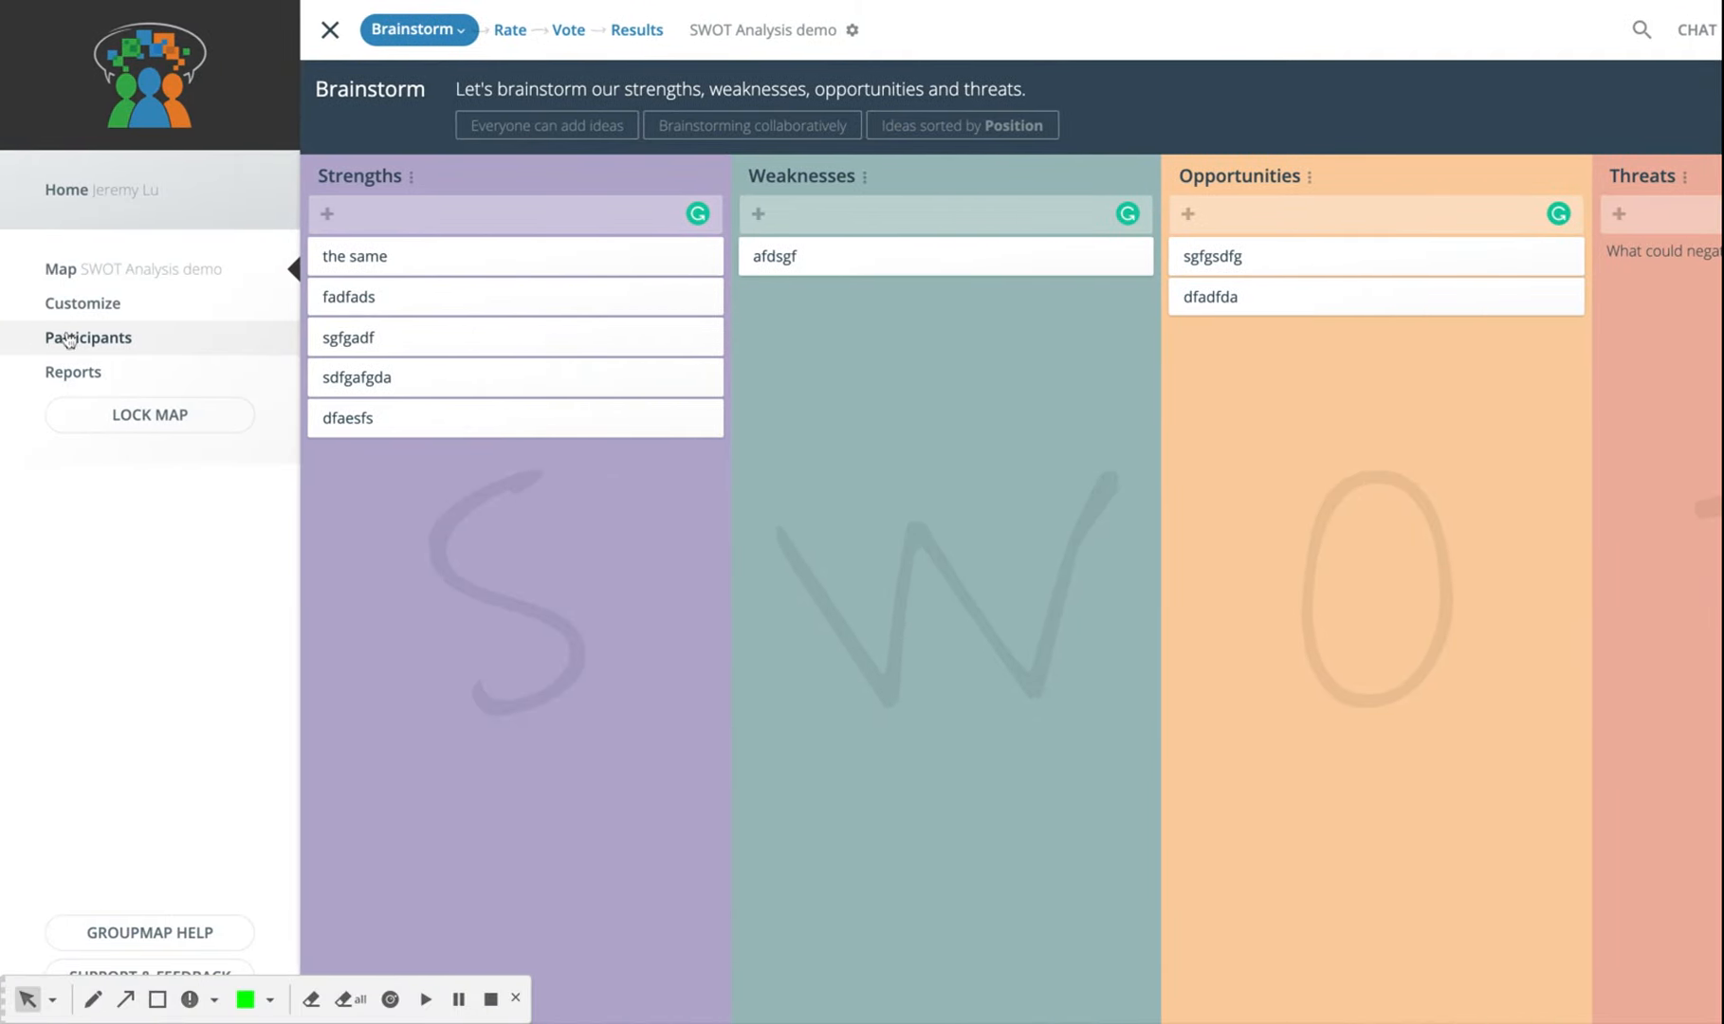
pyautogui.click(80, 306)
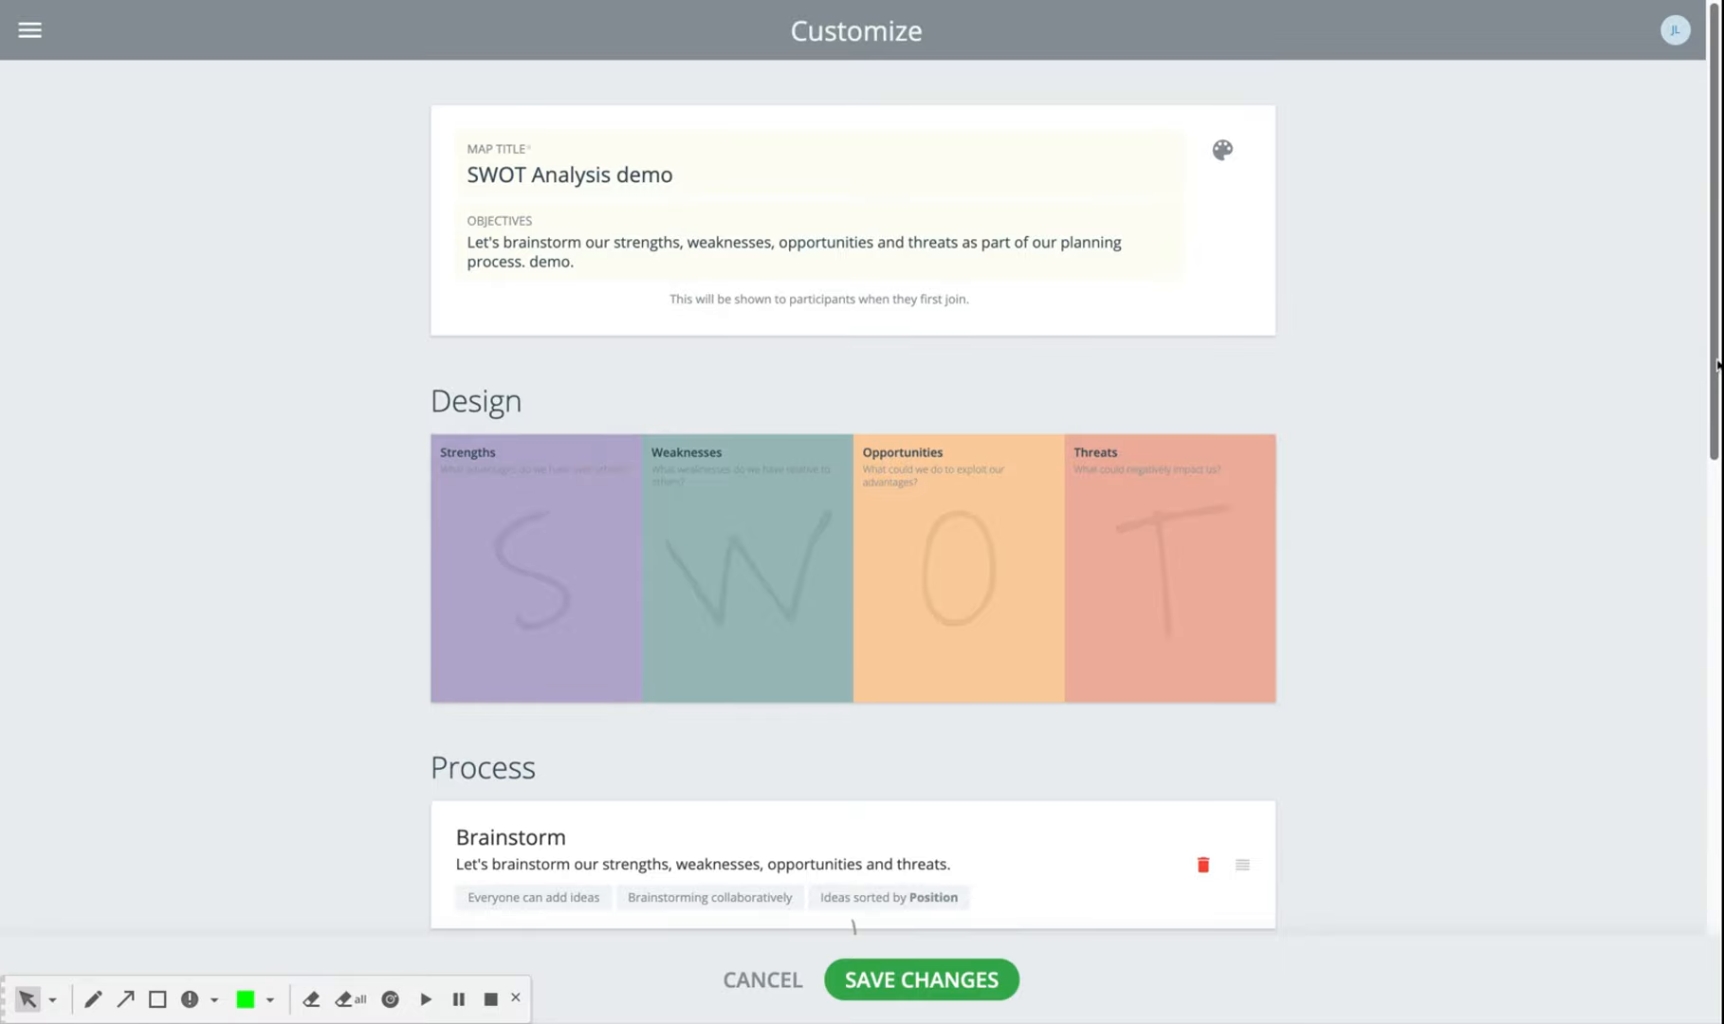
pyautogui.scroll(-8, 1679, 426)
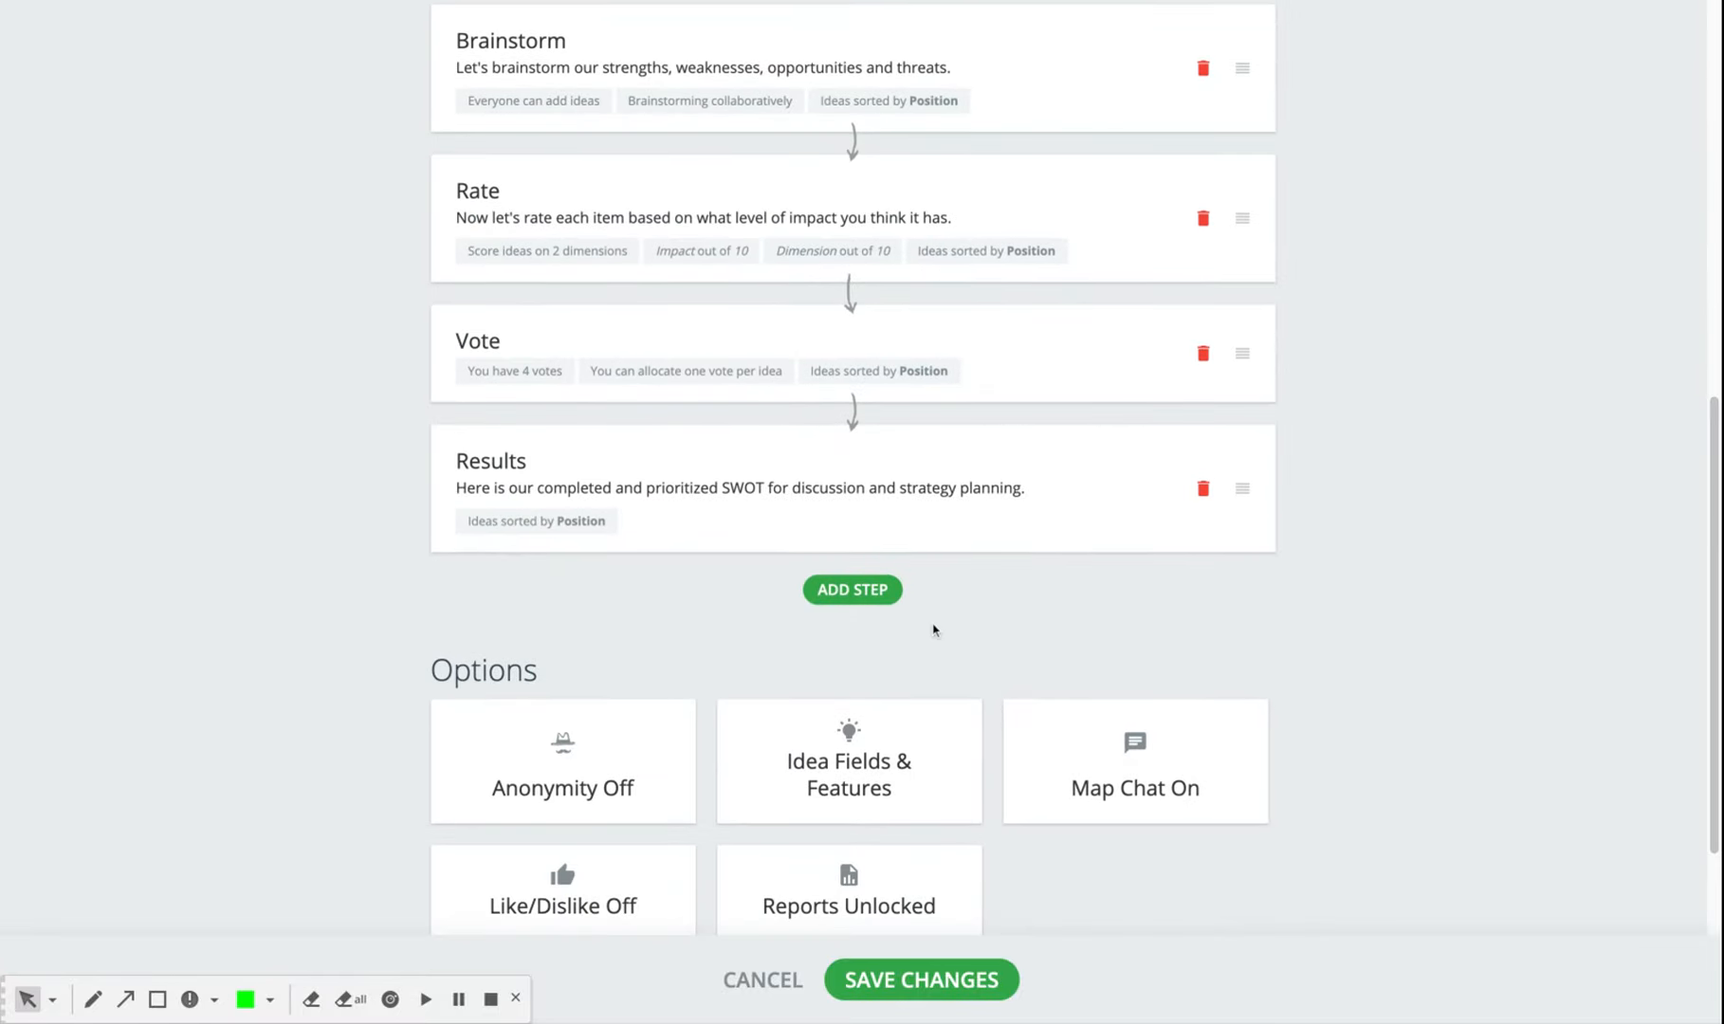
pyautogui.click(891, 602)
pyautogui.click(607, 754)
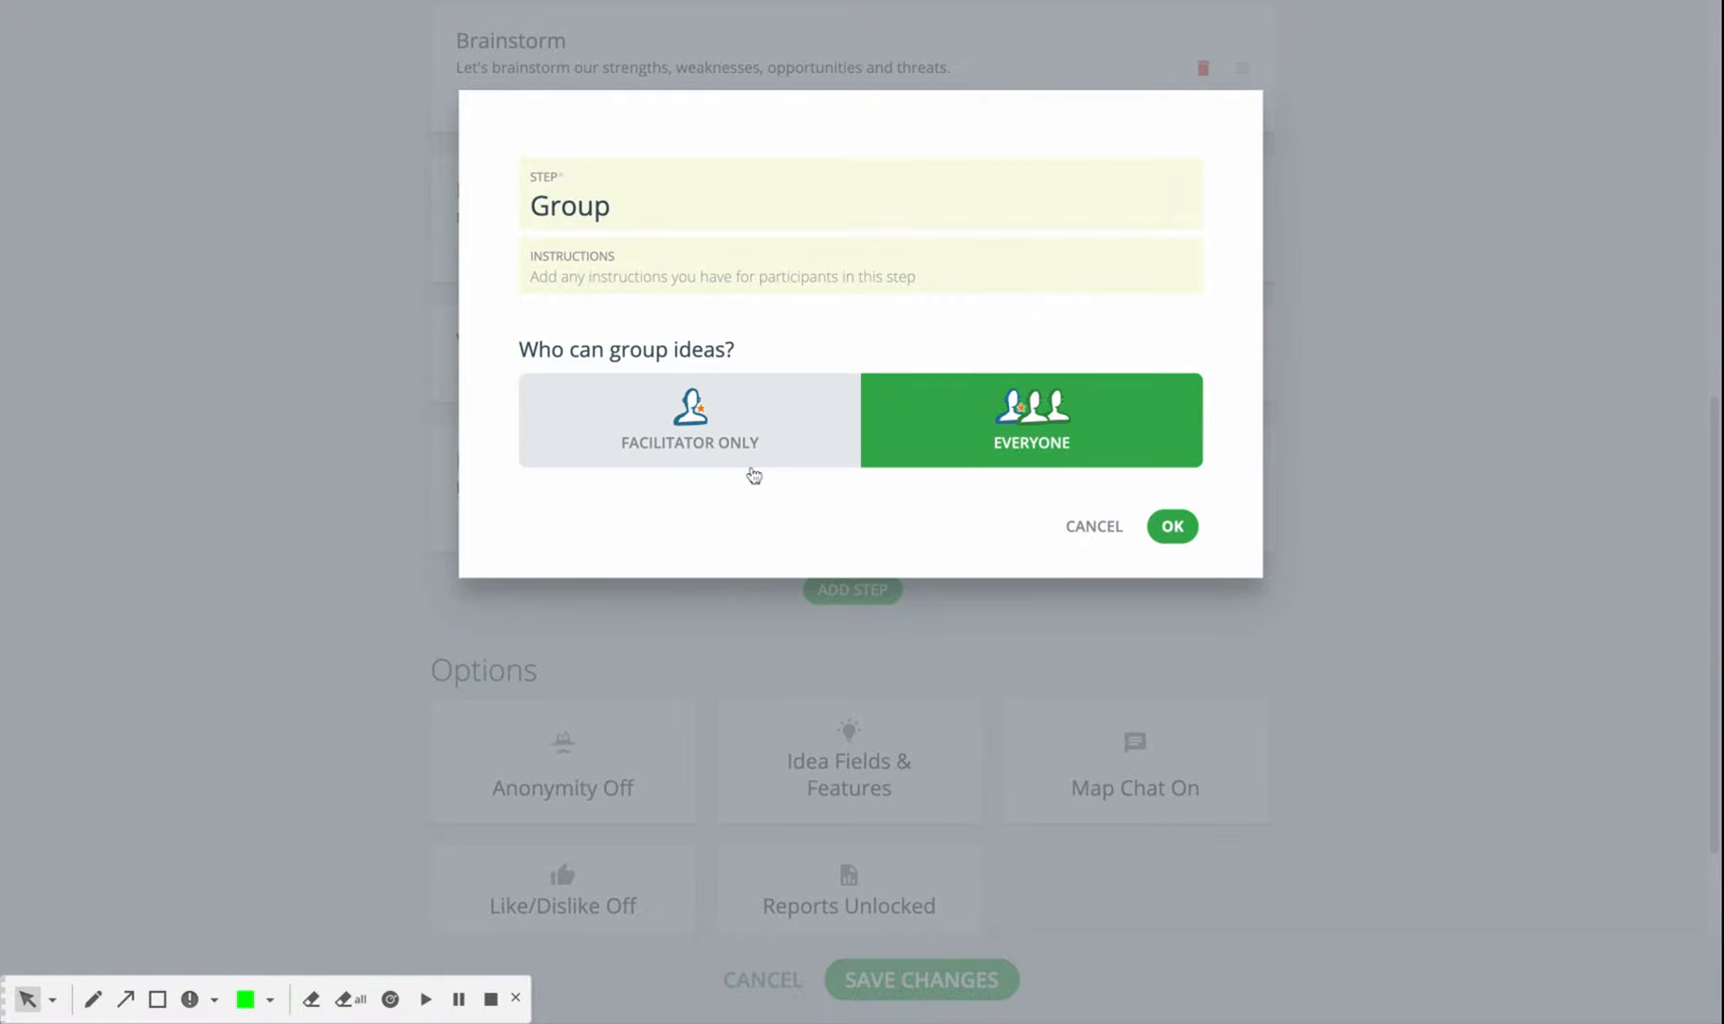
pyautogui.click(755, 460)
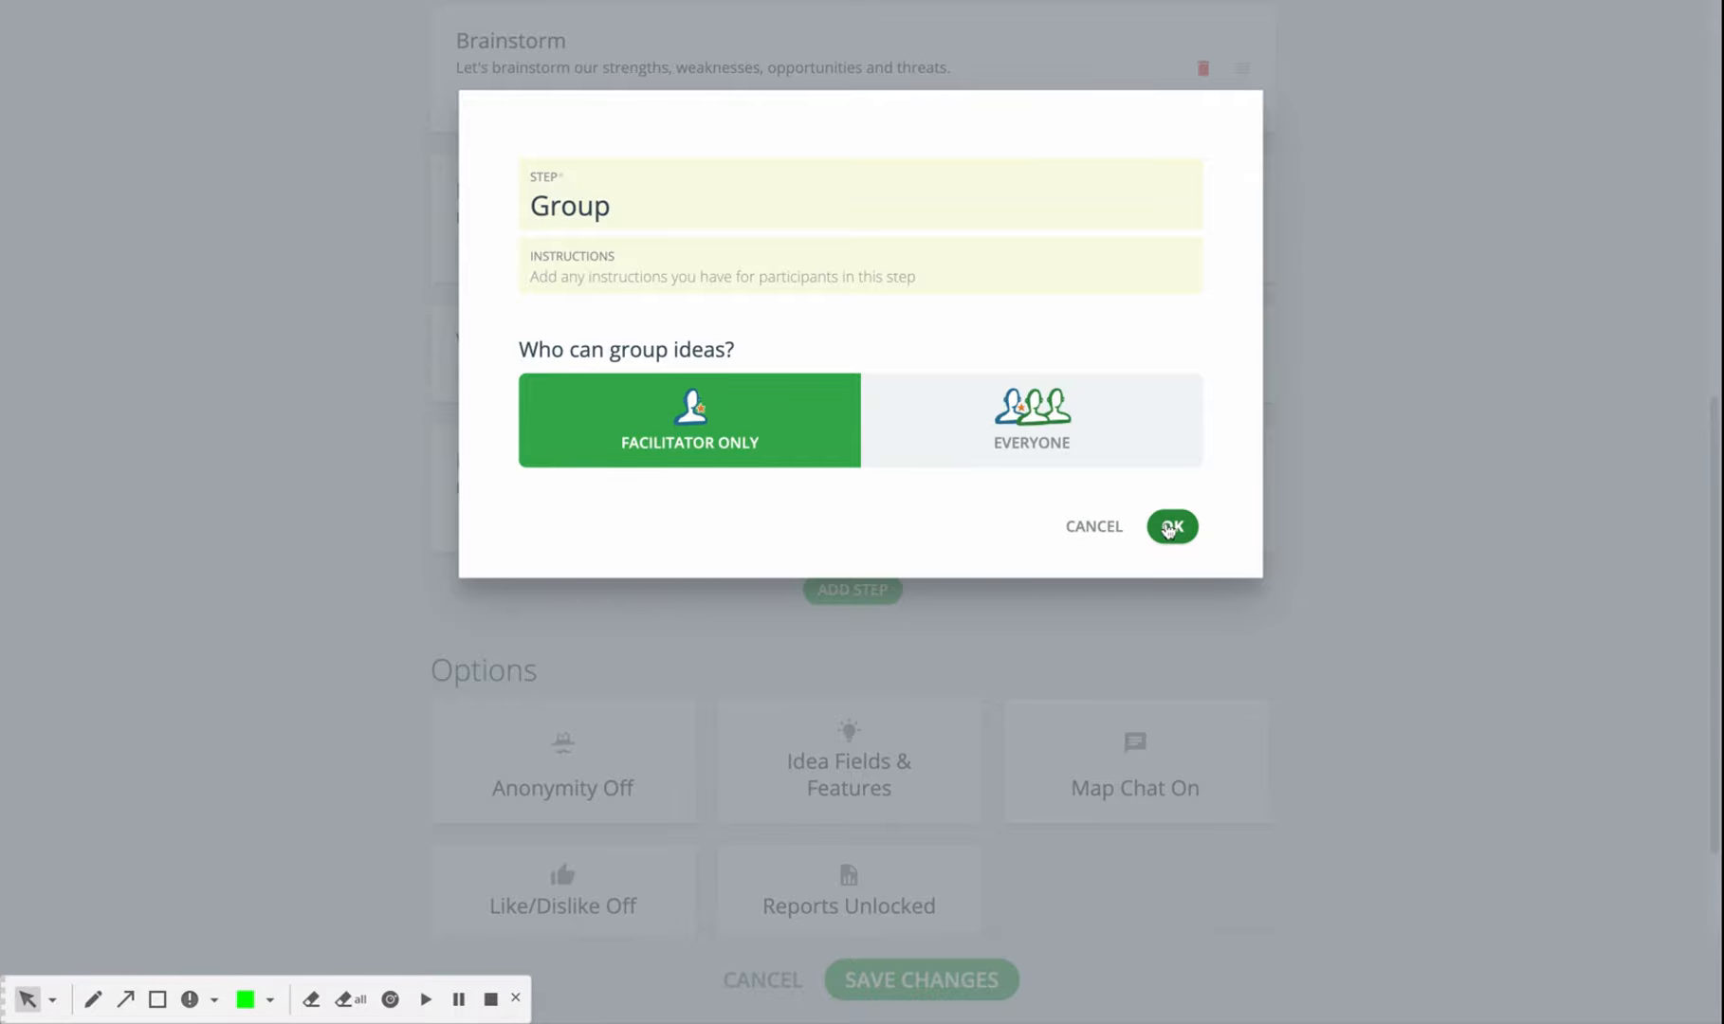
pyautogui.click(1170, 528)
pyautogui.moveTo(1250, 624); pyautogui.dragTo(1246, 228)
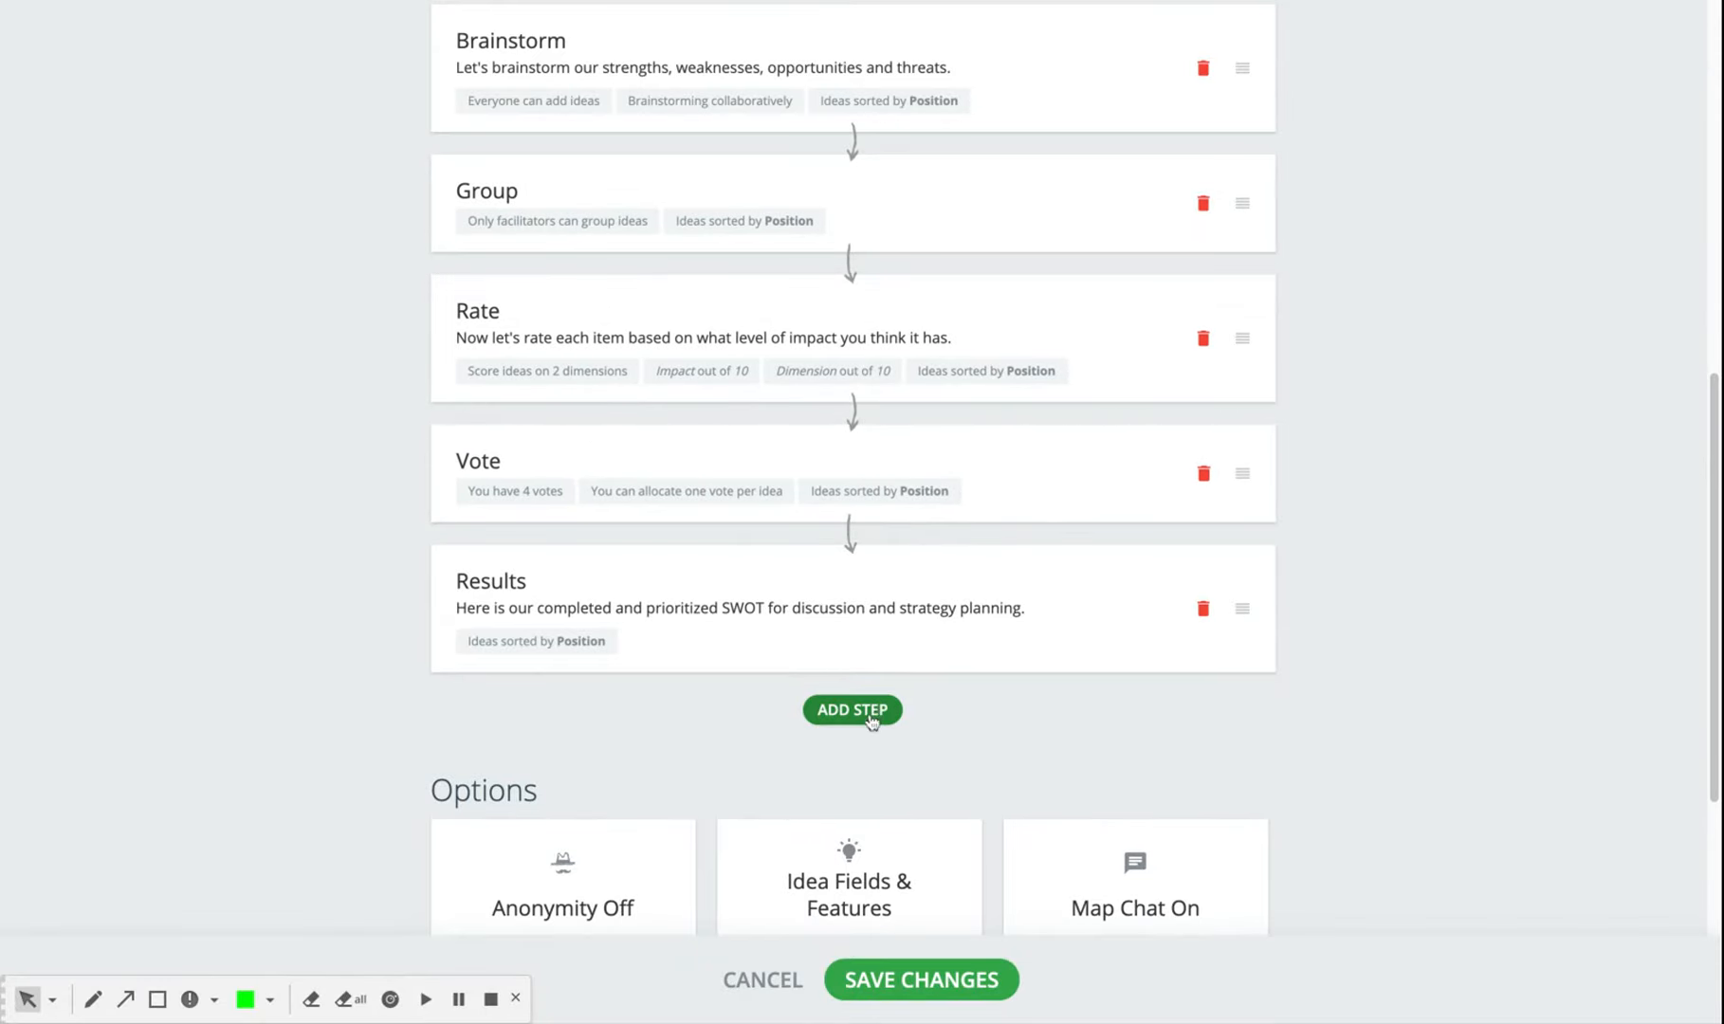
pyautogui.click(894, 979)
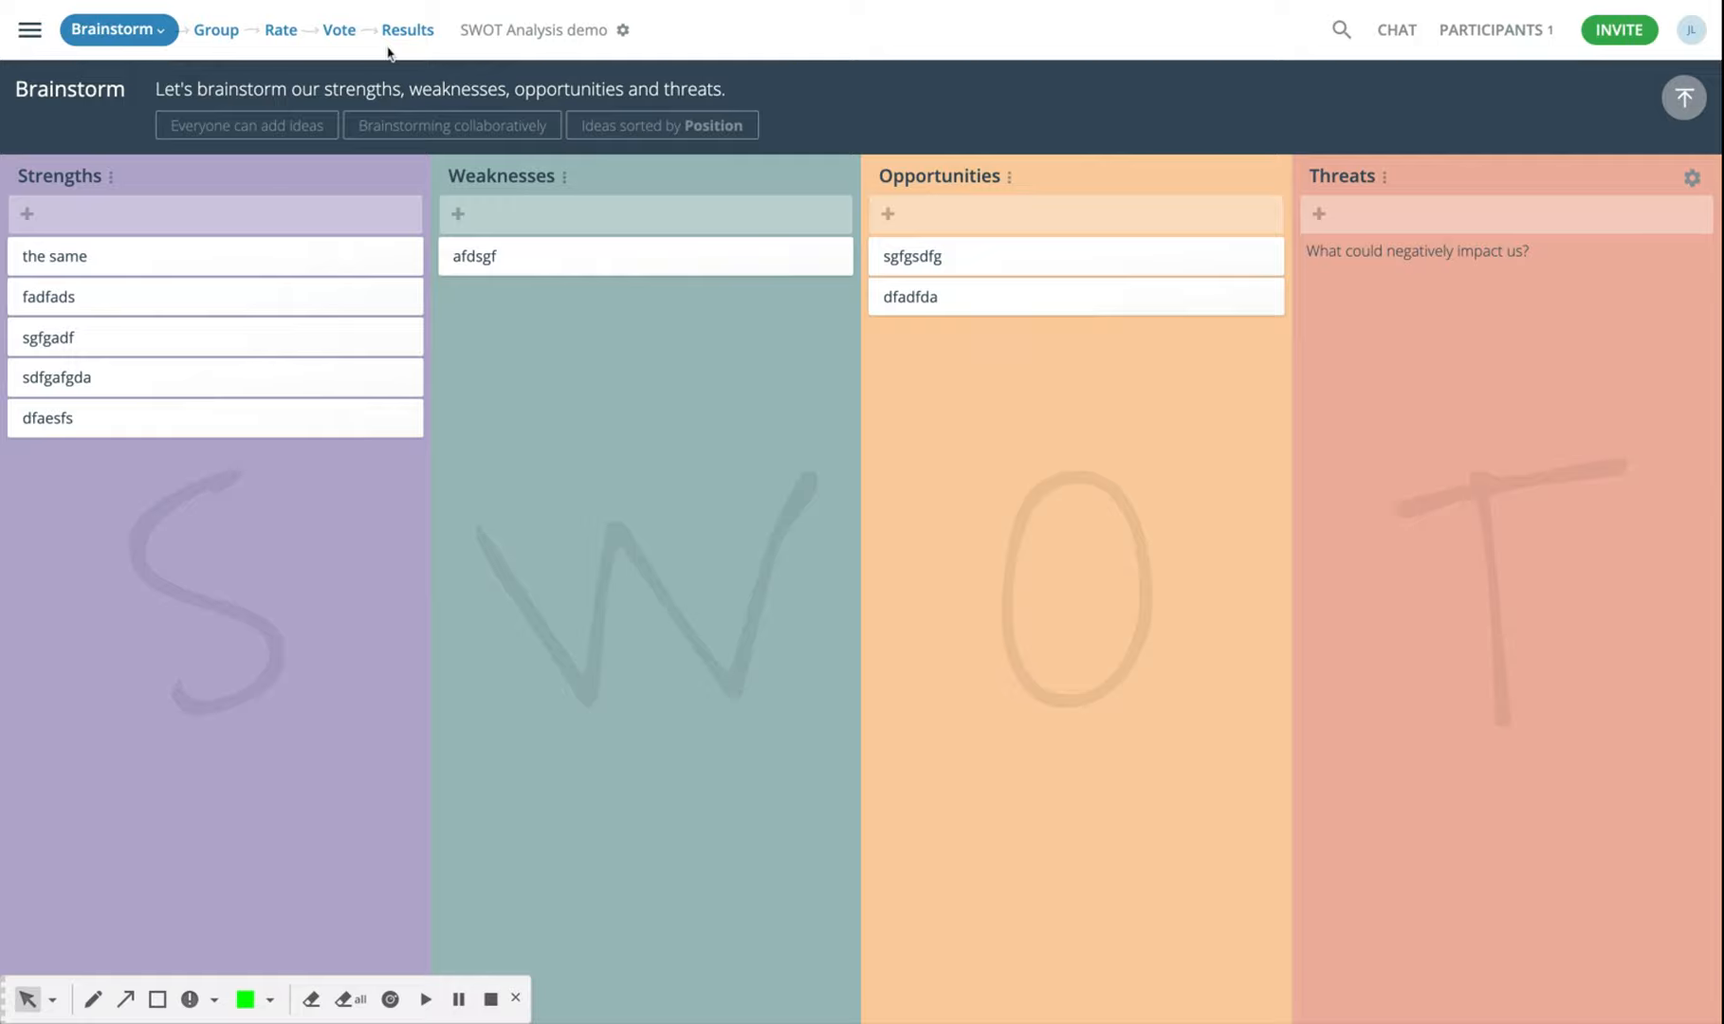
# In the Group step, group the Strengths ideas "the same", "fadfads" and "sgfgadf" under the title "the same" and check its contents
pyautogui.click(231, 31)
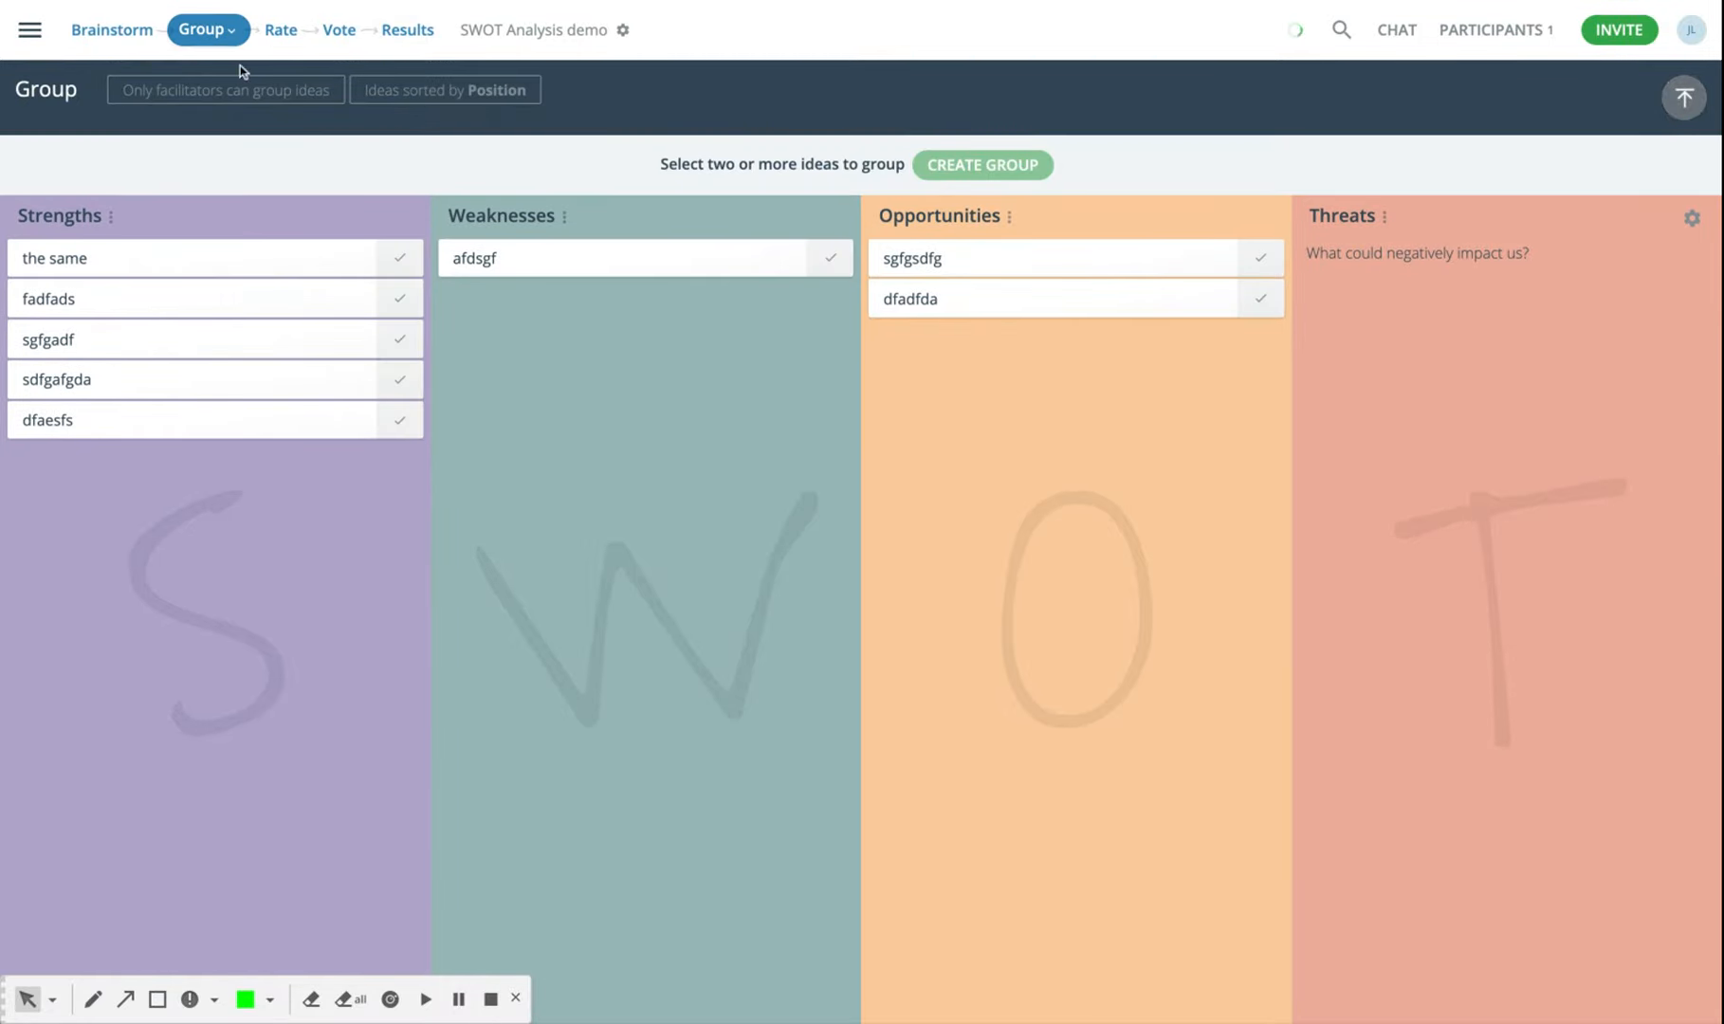
pyautogui.click(399, 257)
pyautogui.click(400, 298)
pyautogui.click(399, 339)
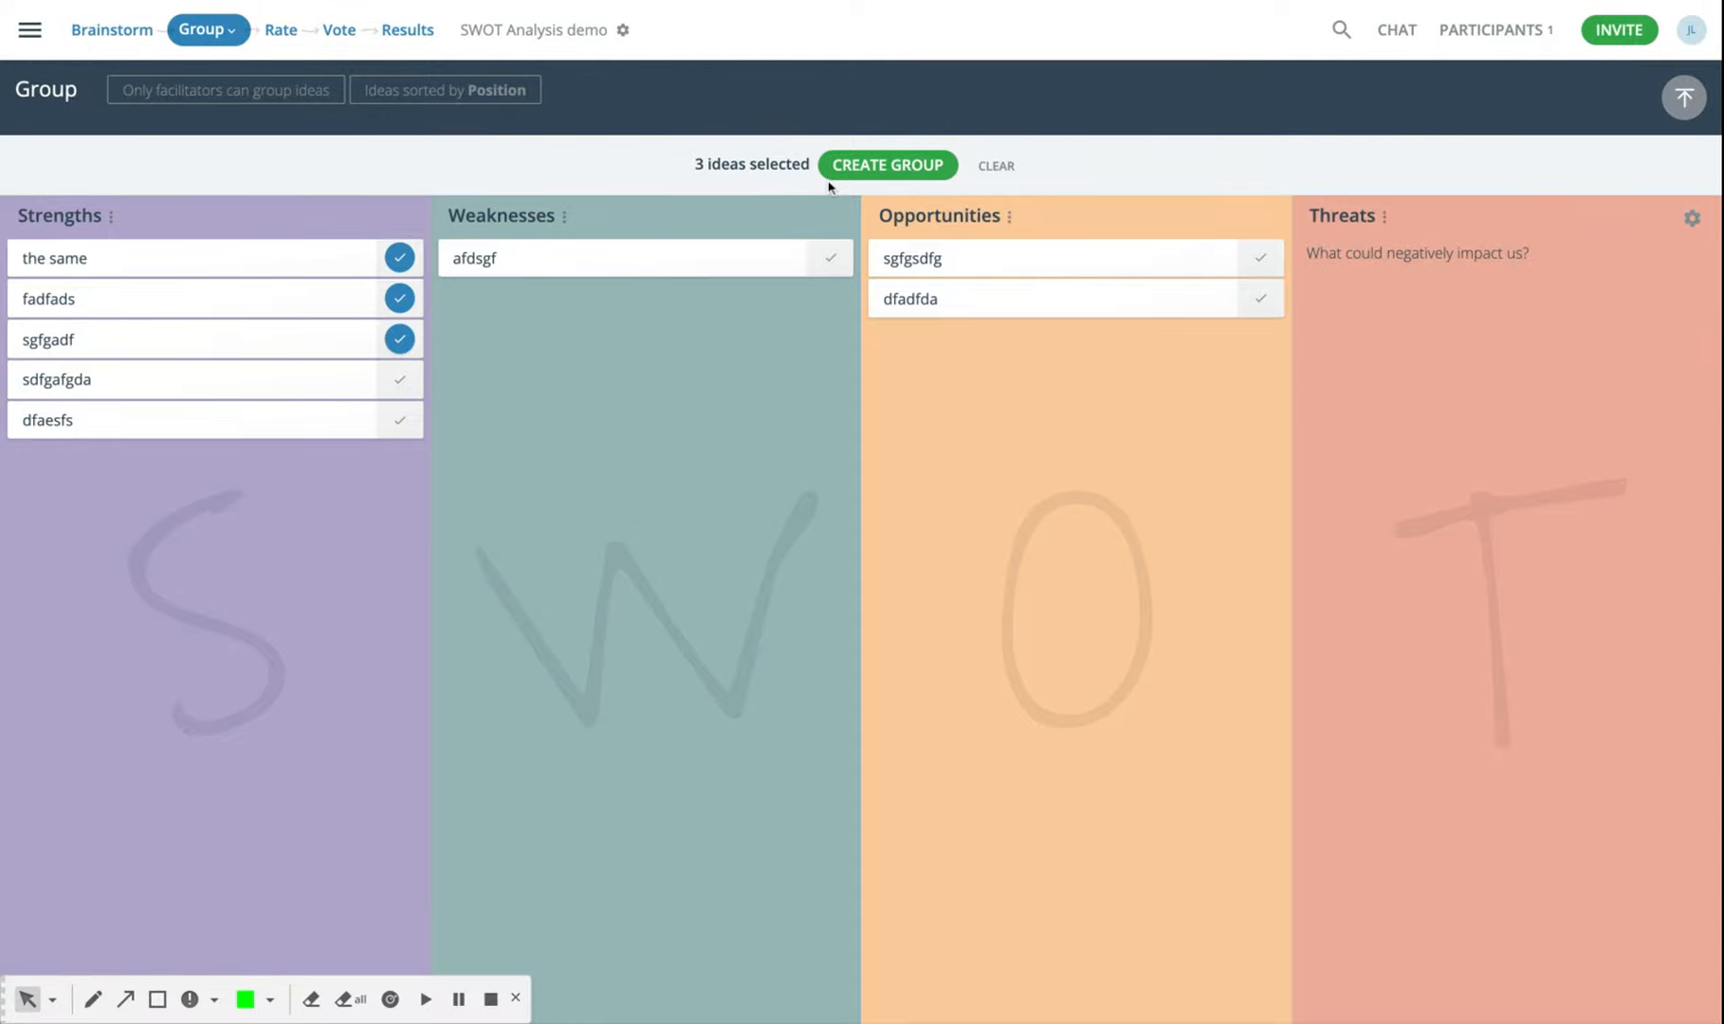
pyautogui.click(862, 168)
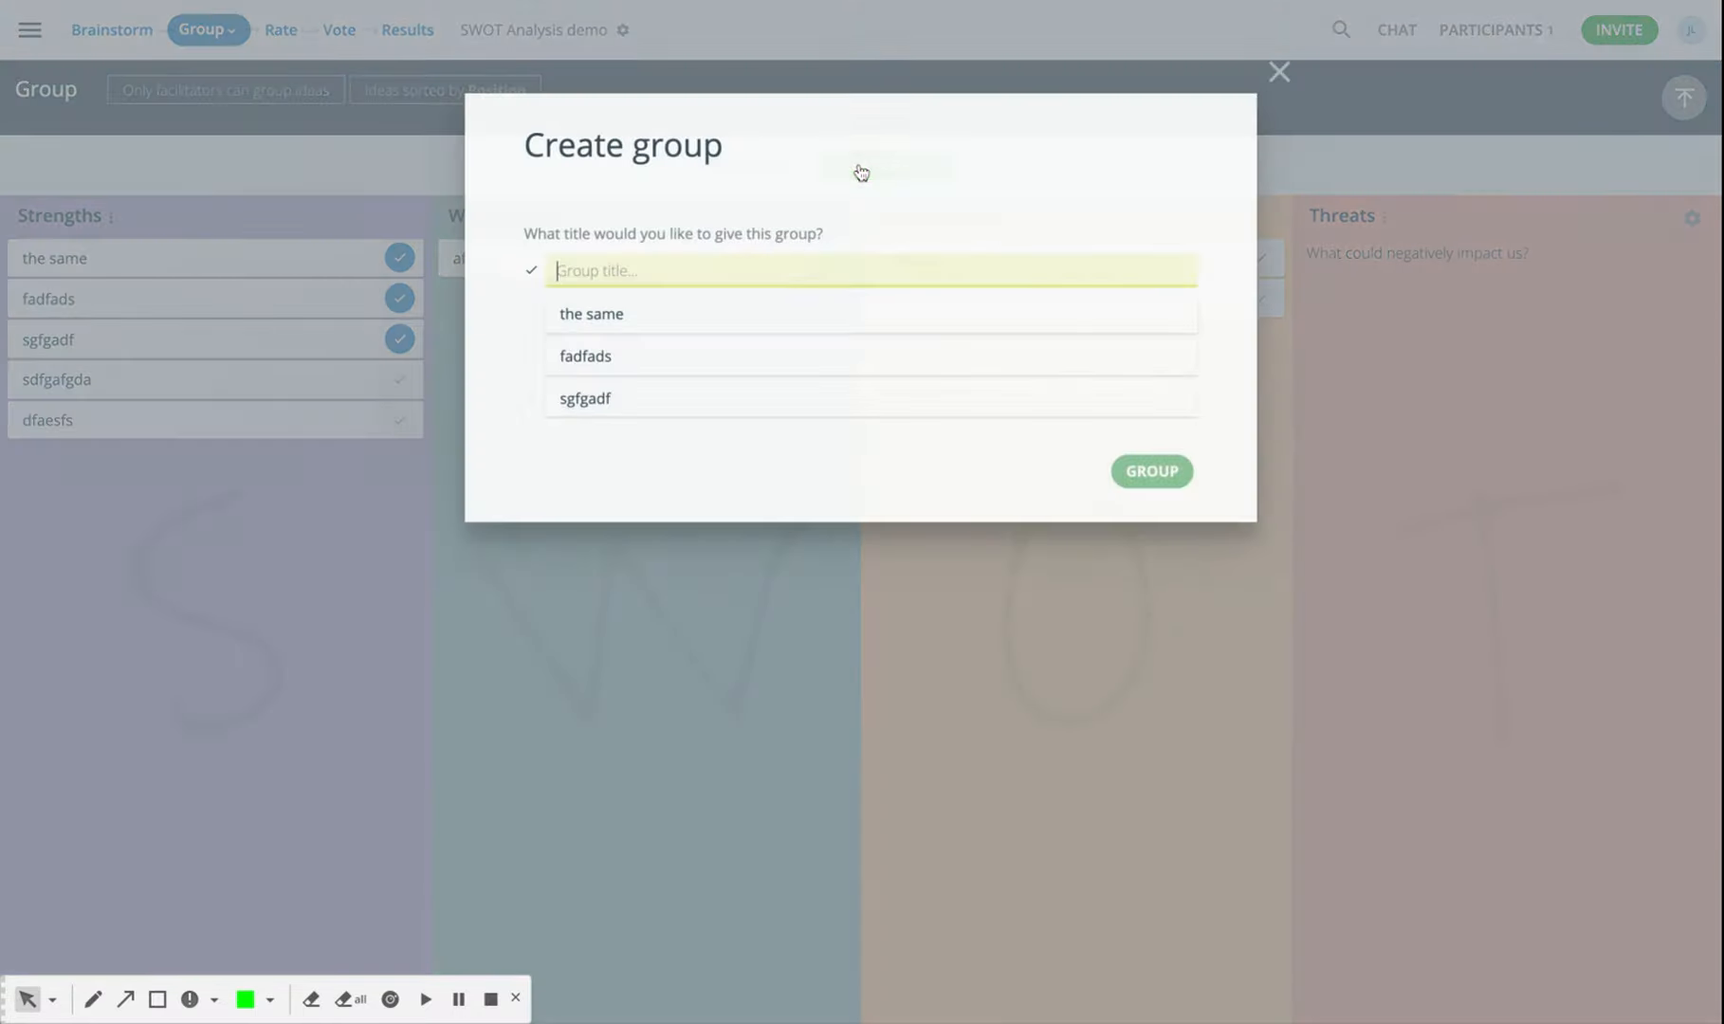
pyautogui.click(844, 313)
pyautogui.click(1142, 484)
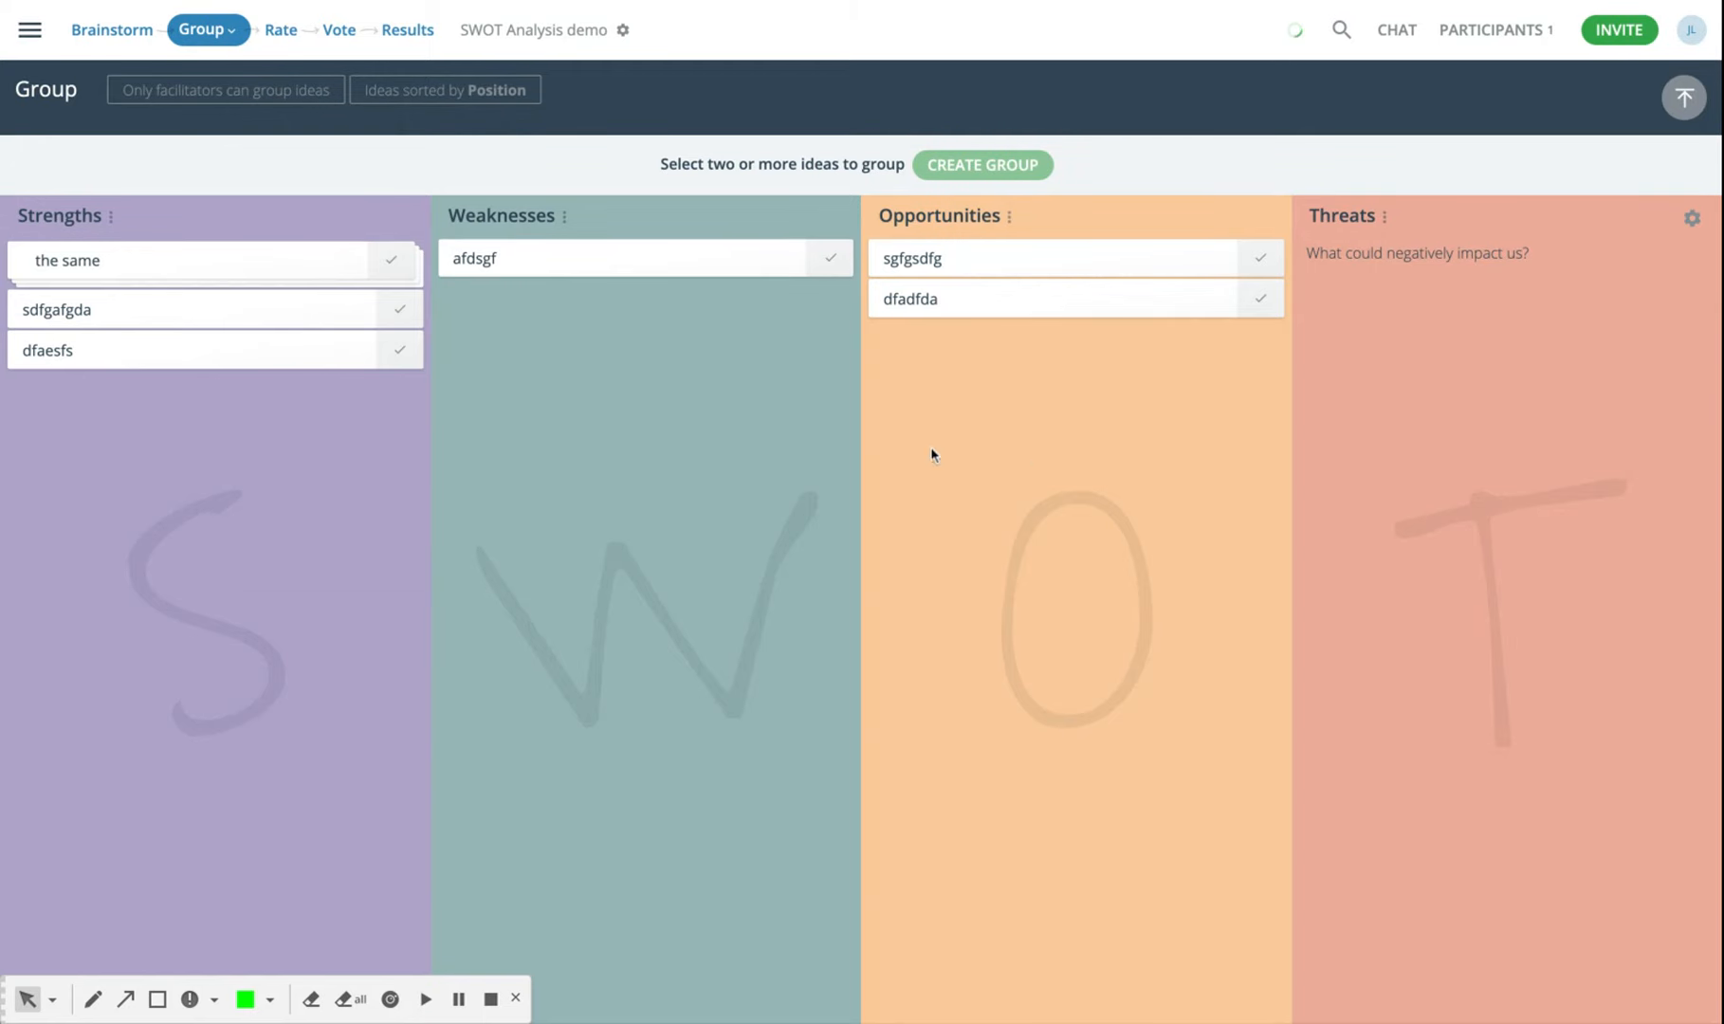
pyautogui.click(318, 286)
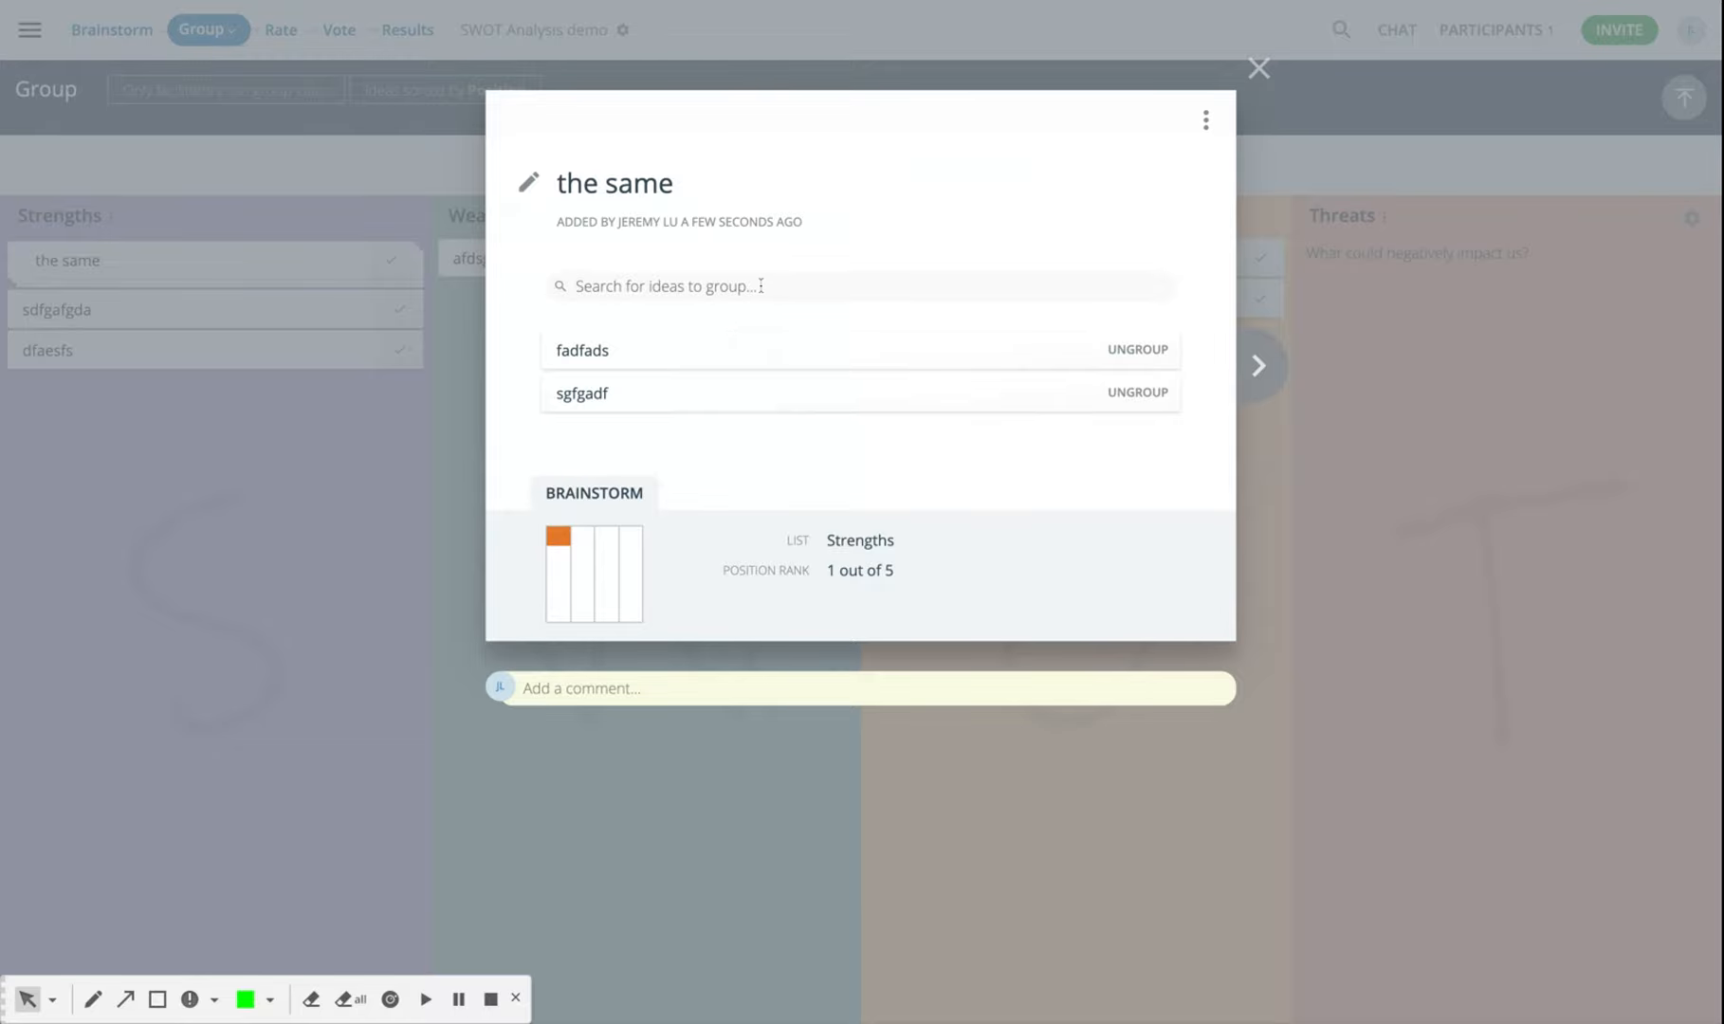
pyautogui.click(1258, 68)
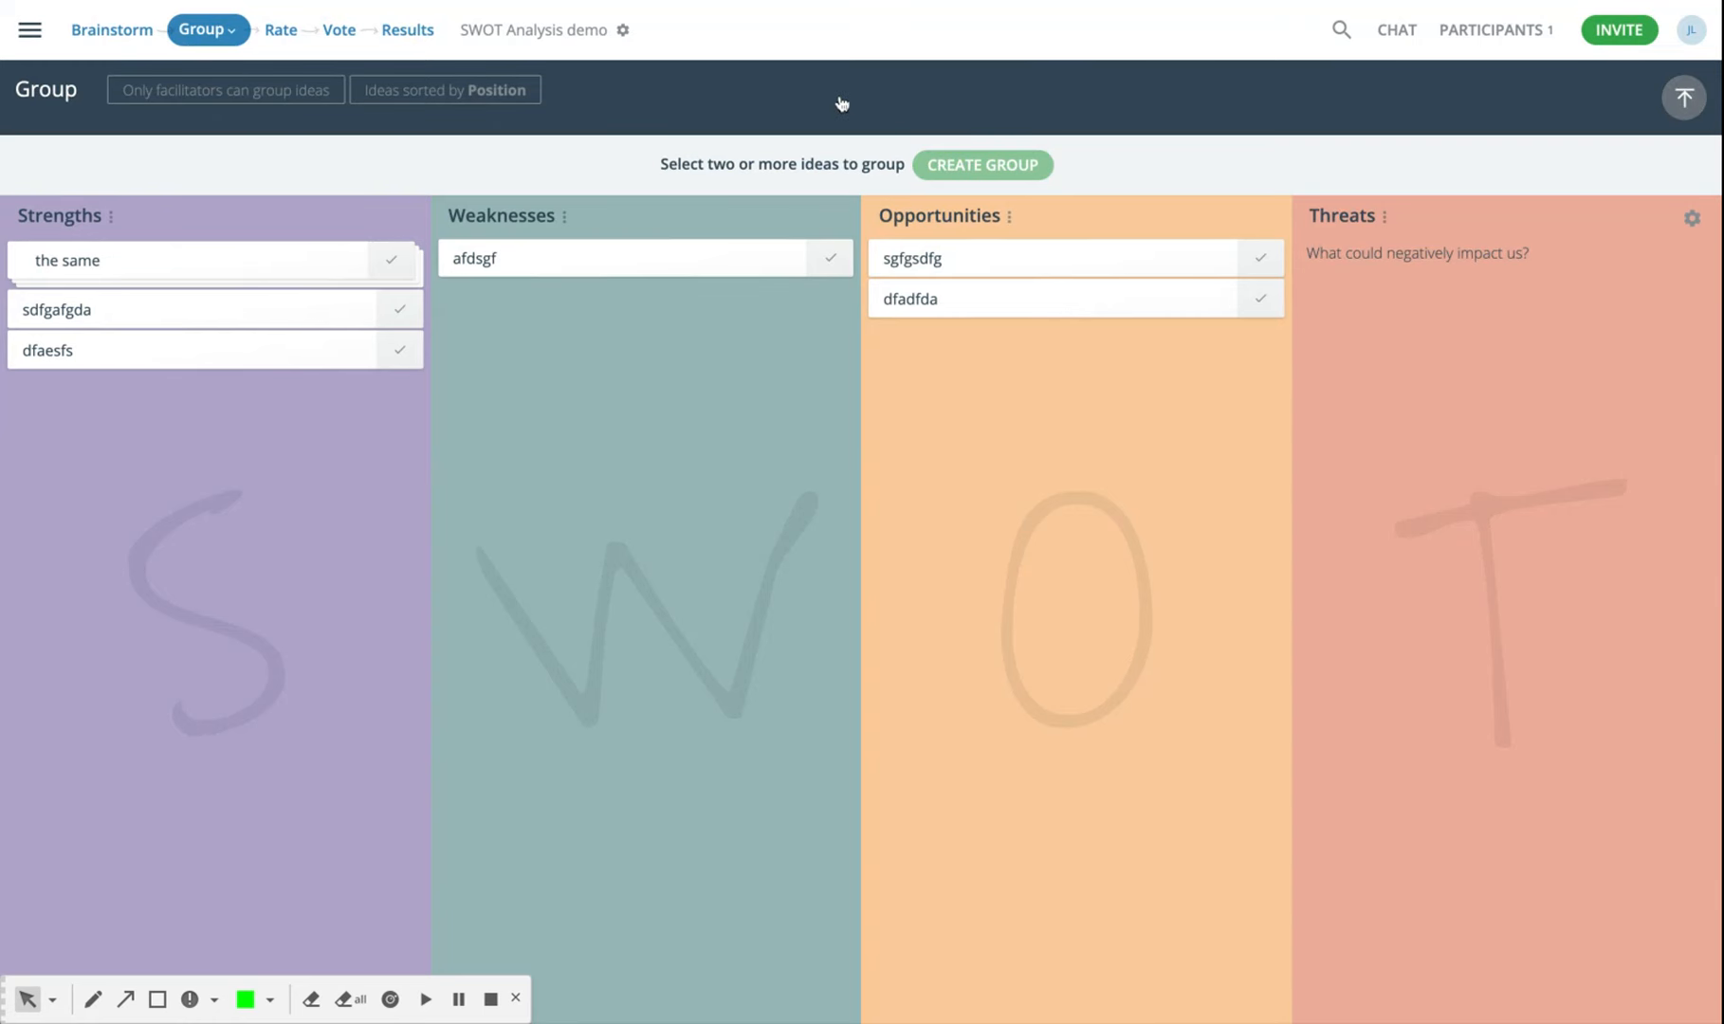
# Search the ideas for "a", select all matches, and group them under the title "the same"
pyautogui.click(1341, 29)
pyautogui.write('a')
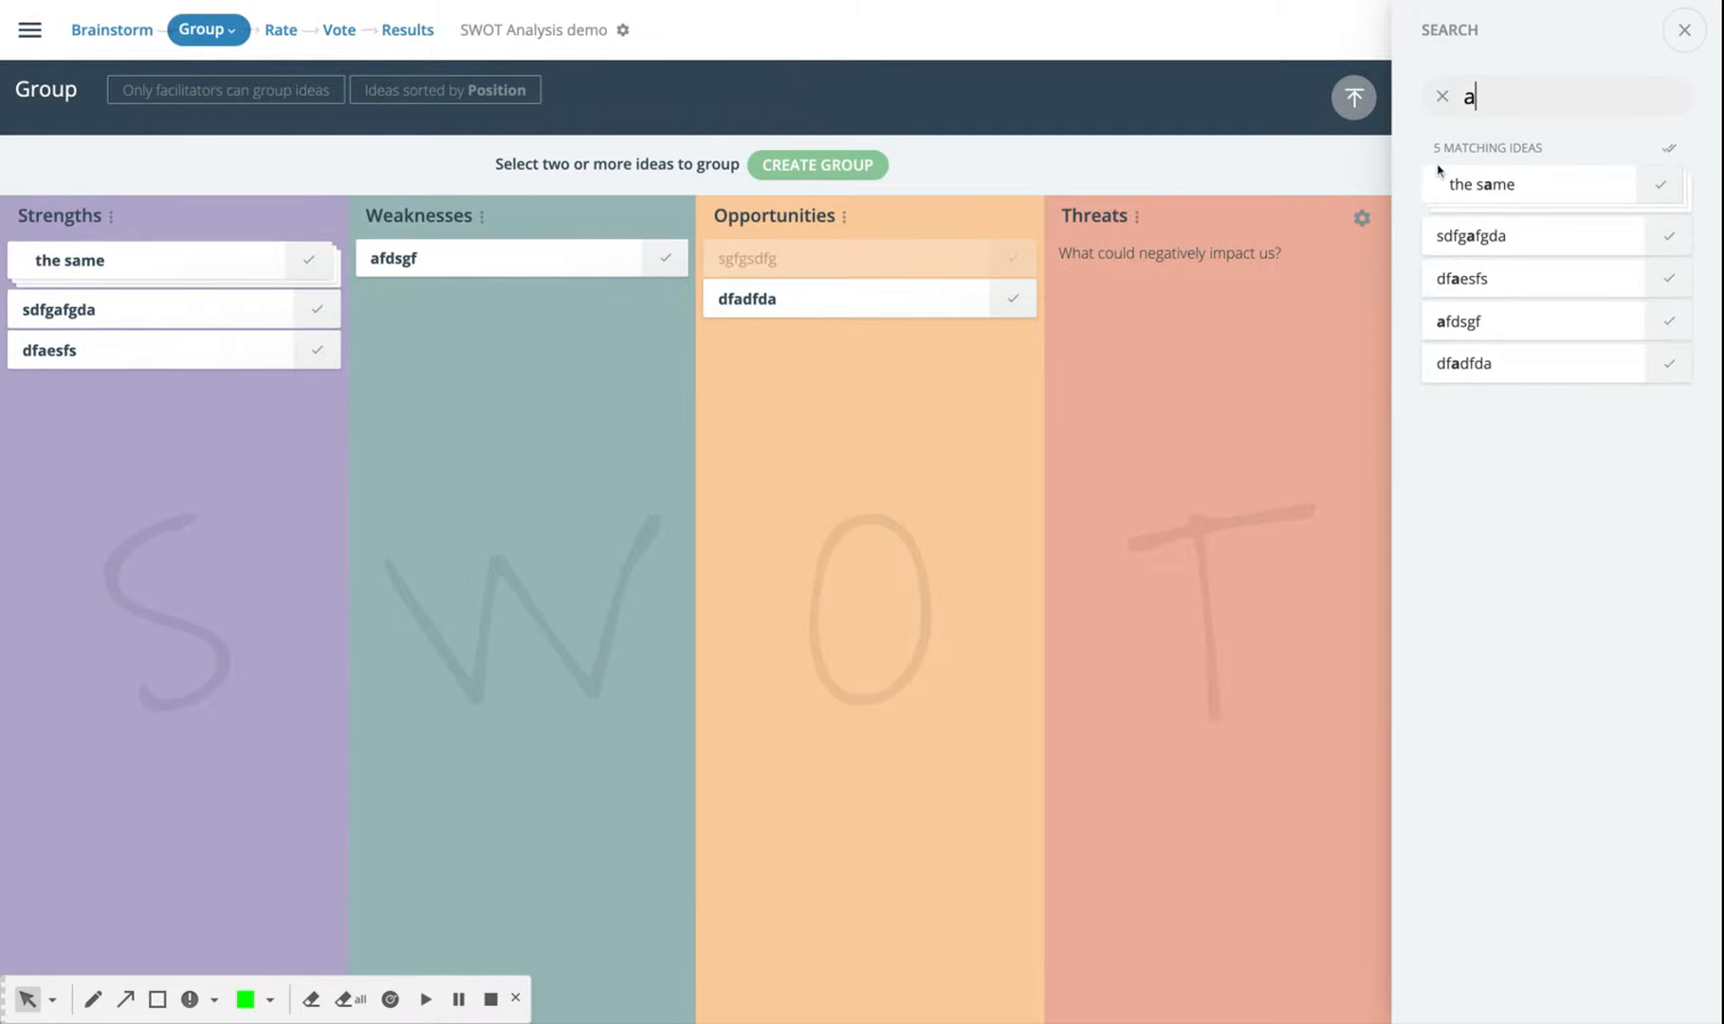
pyautogui.click(1669, 148)
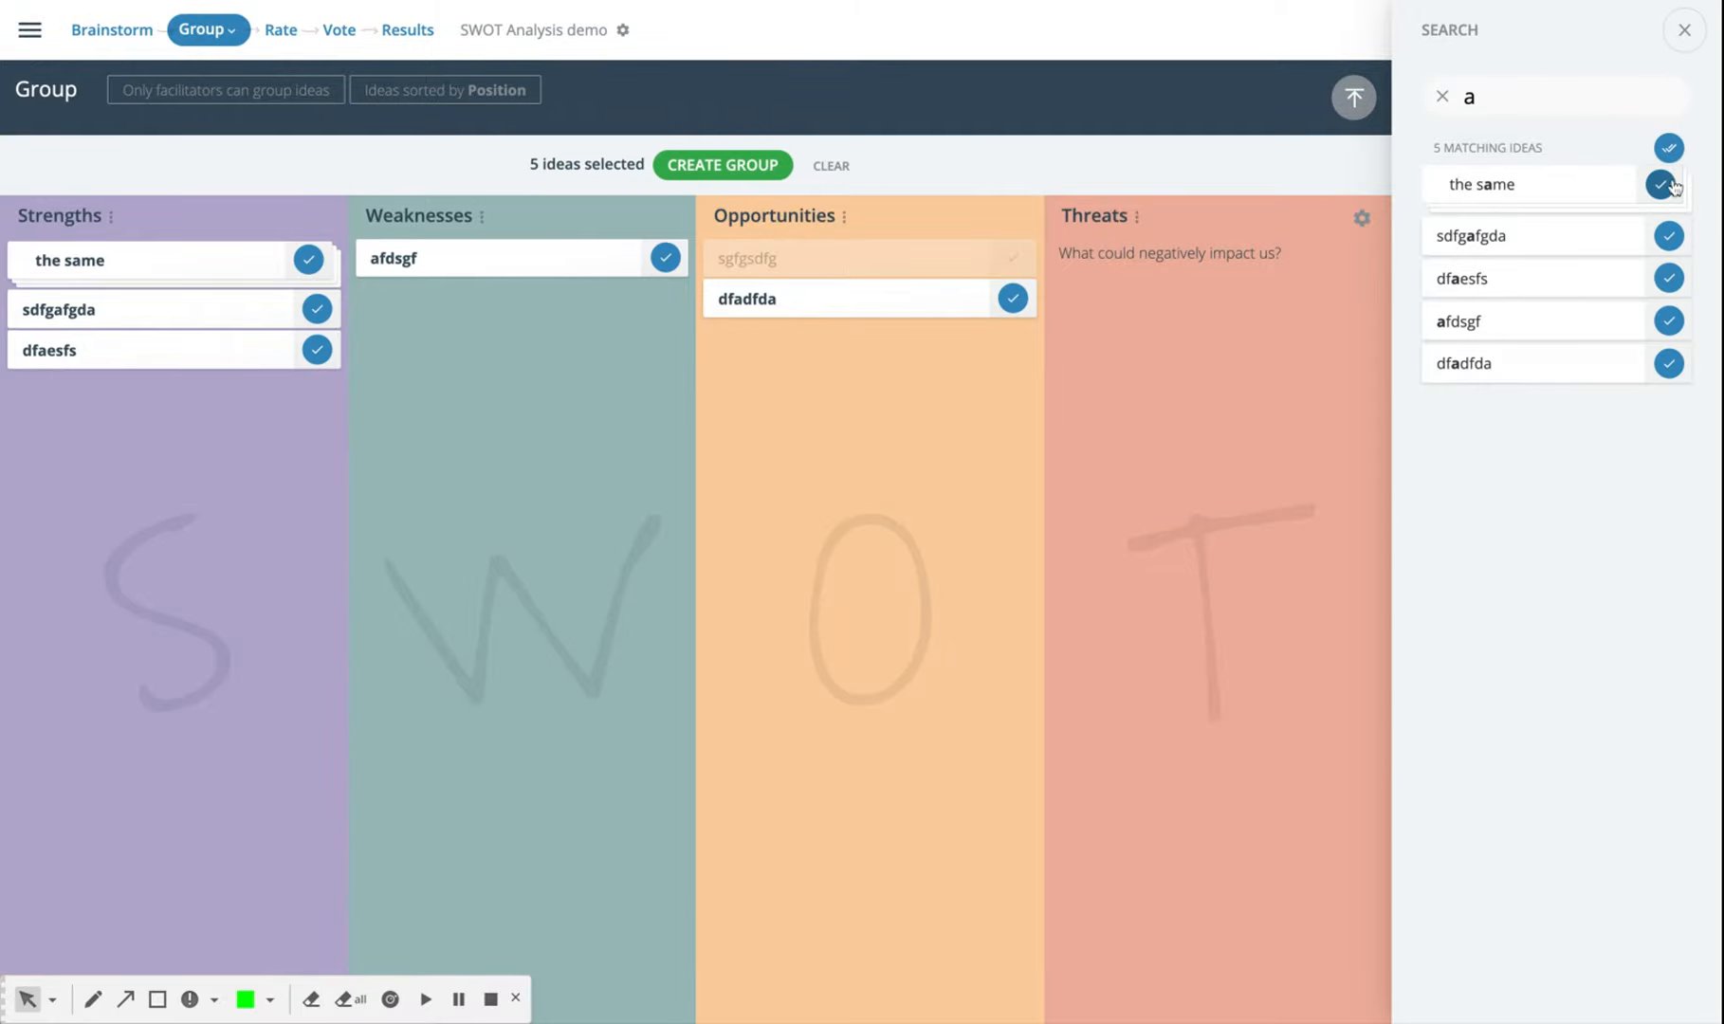
pyautogui.click(774, 167)
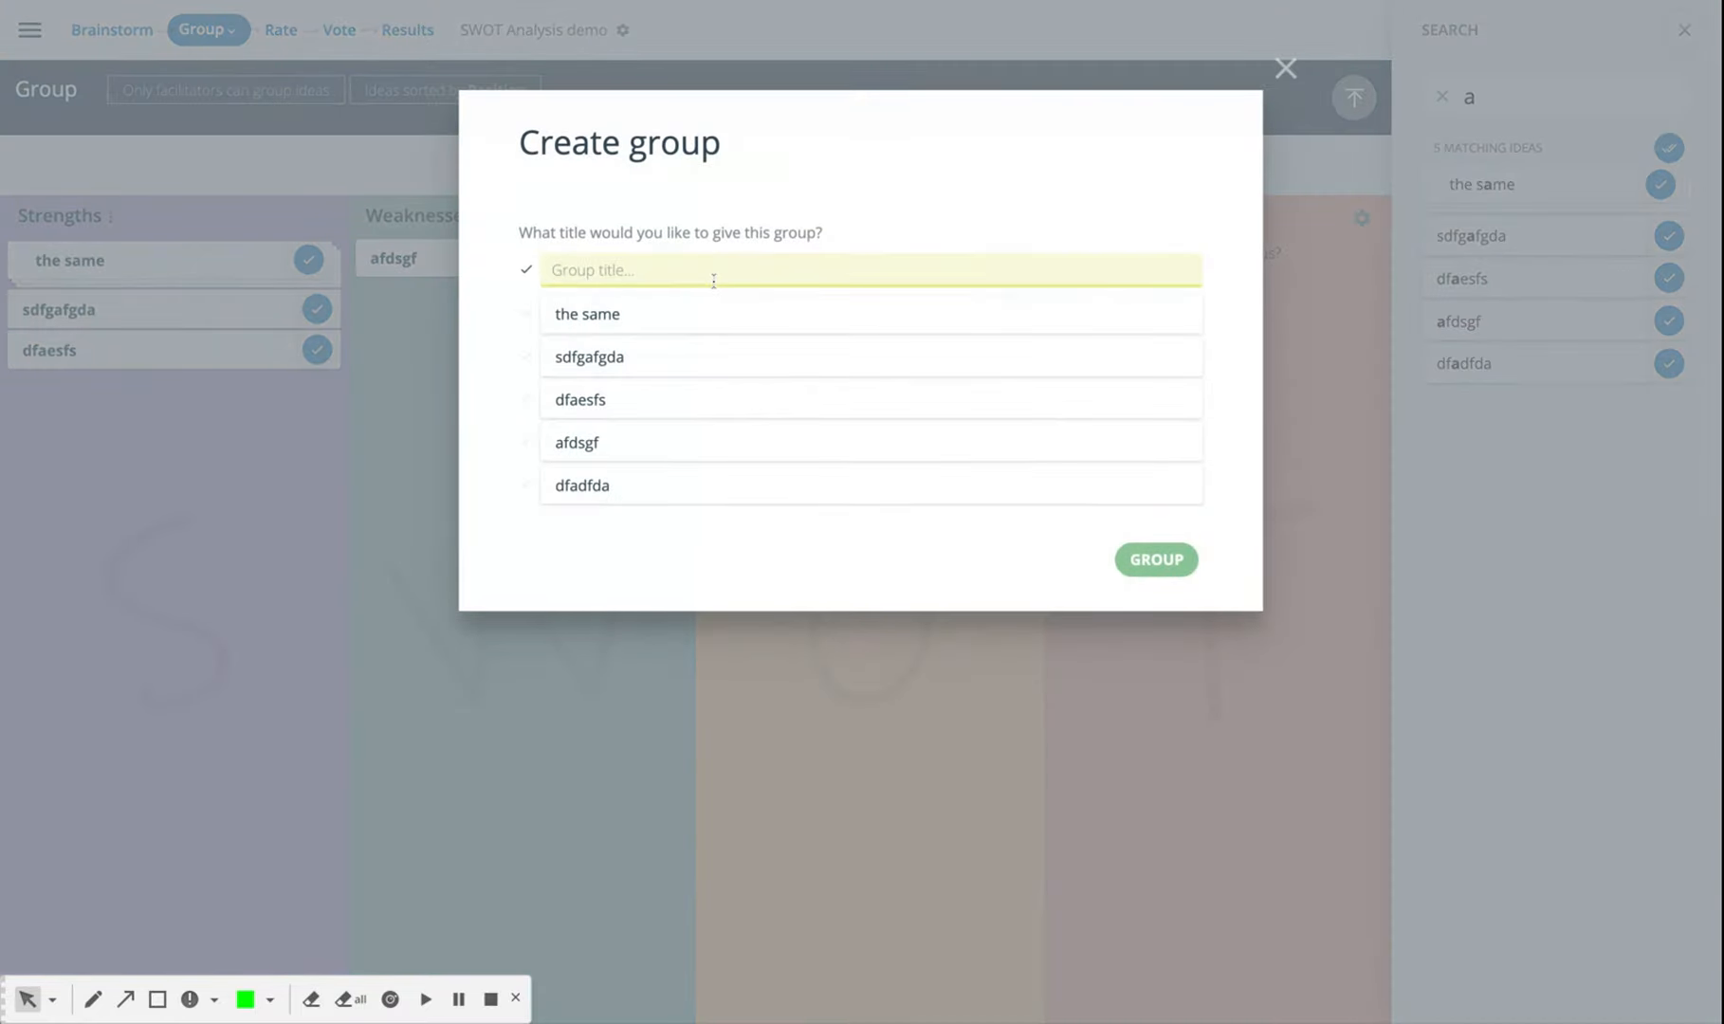
pyautogui.click(701, 317)
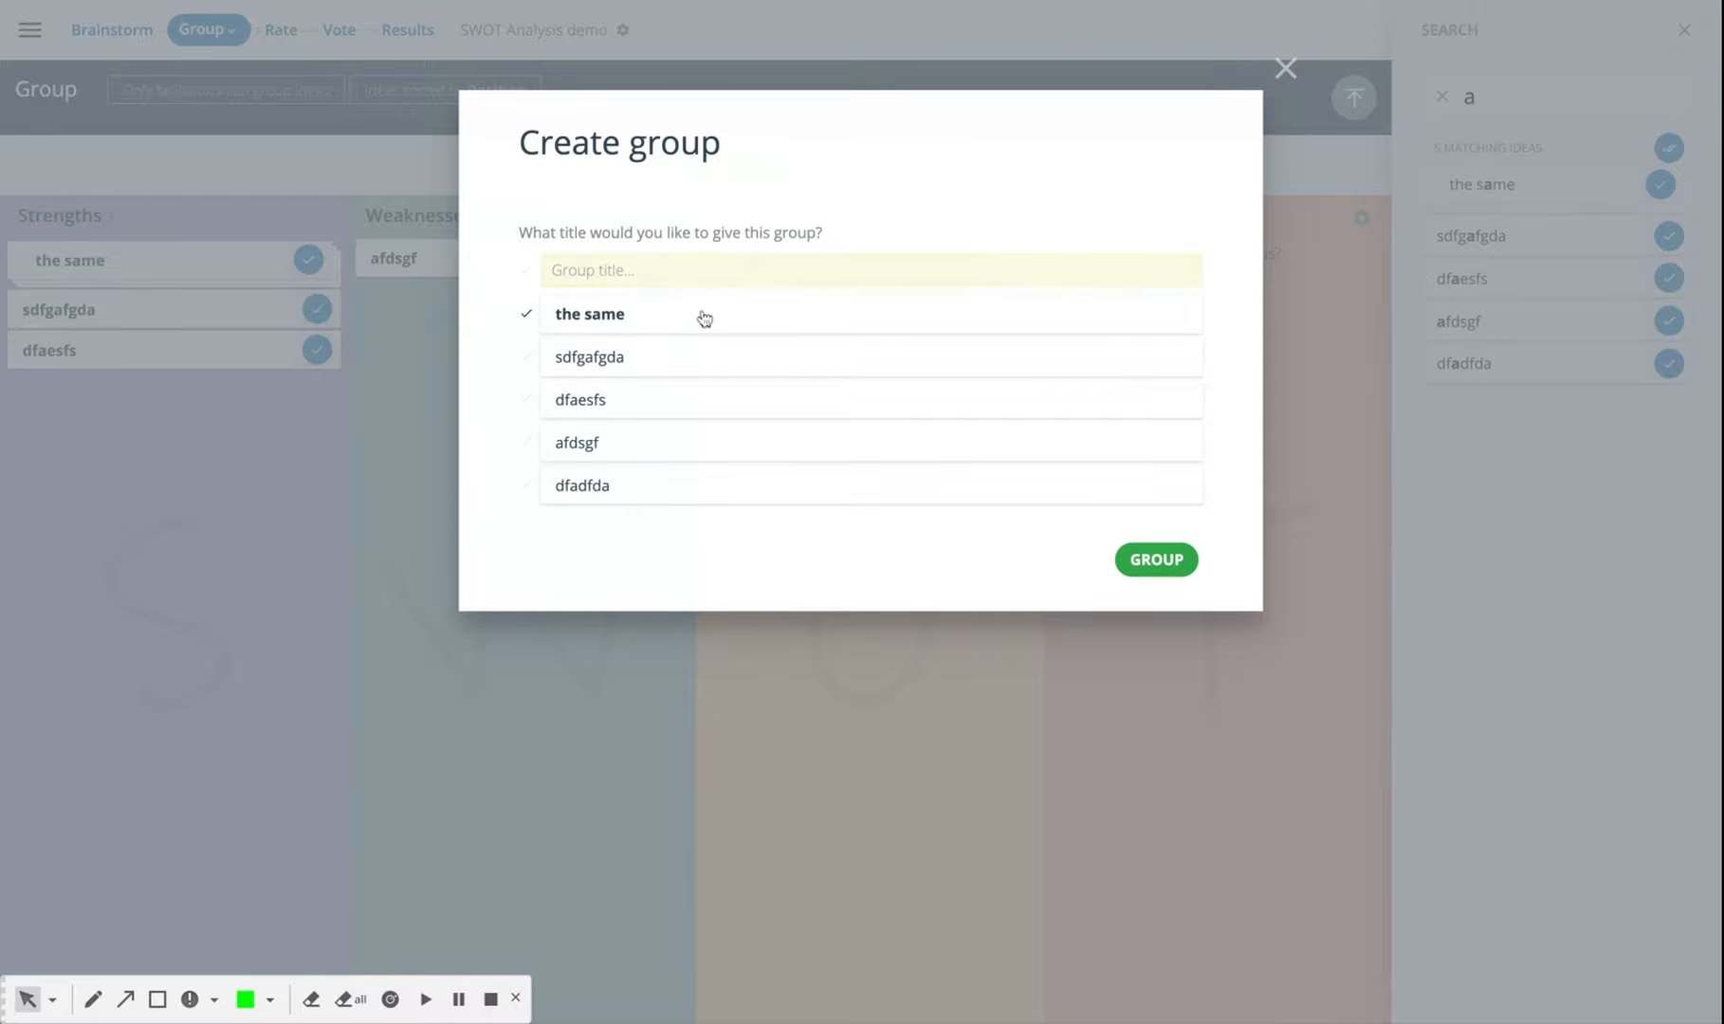
pyautogui.click(1149, 566)
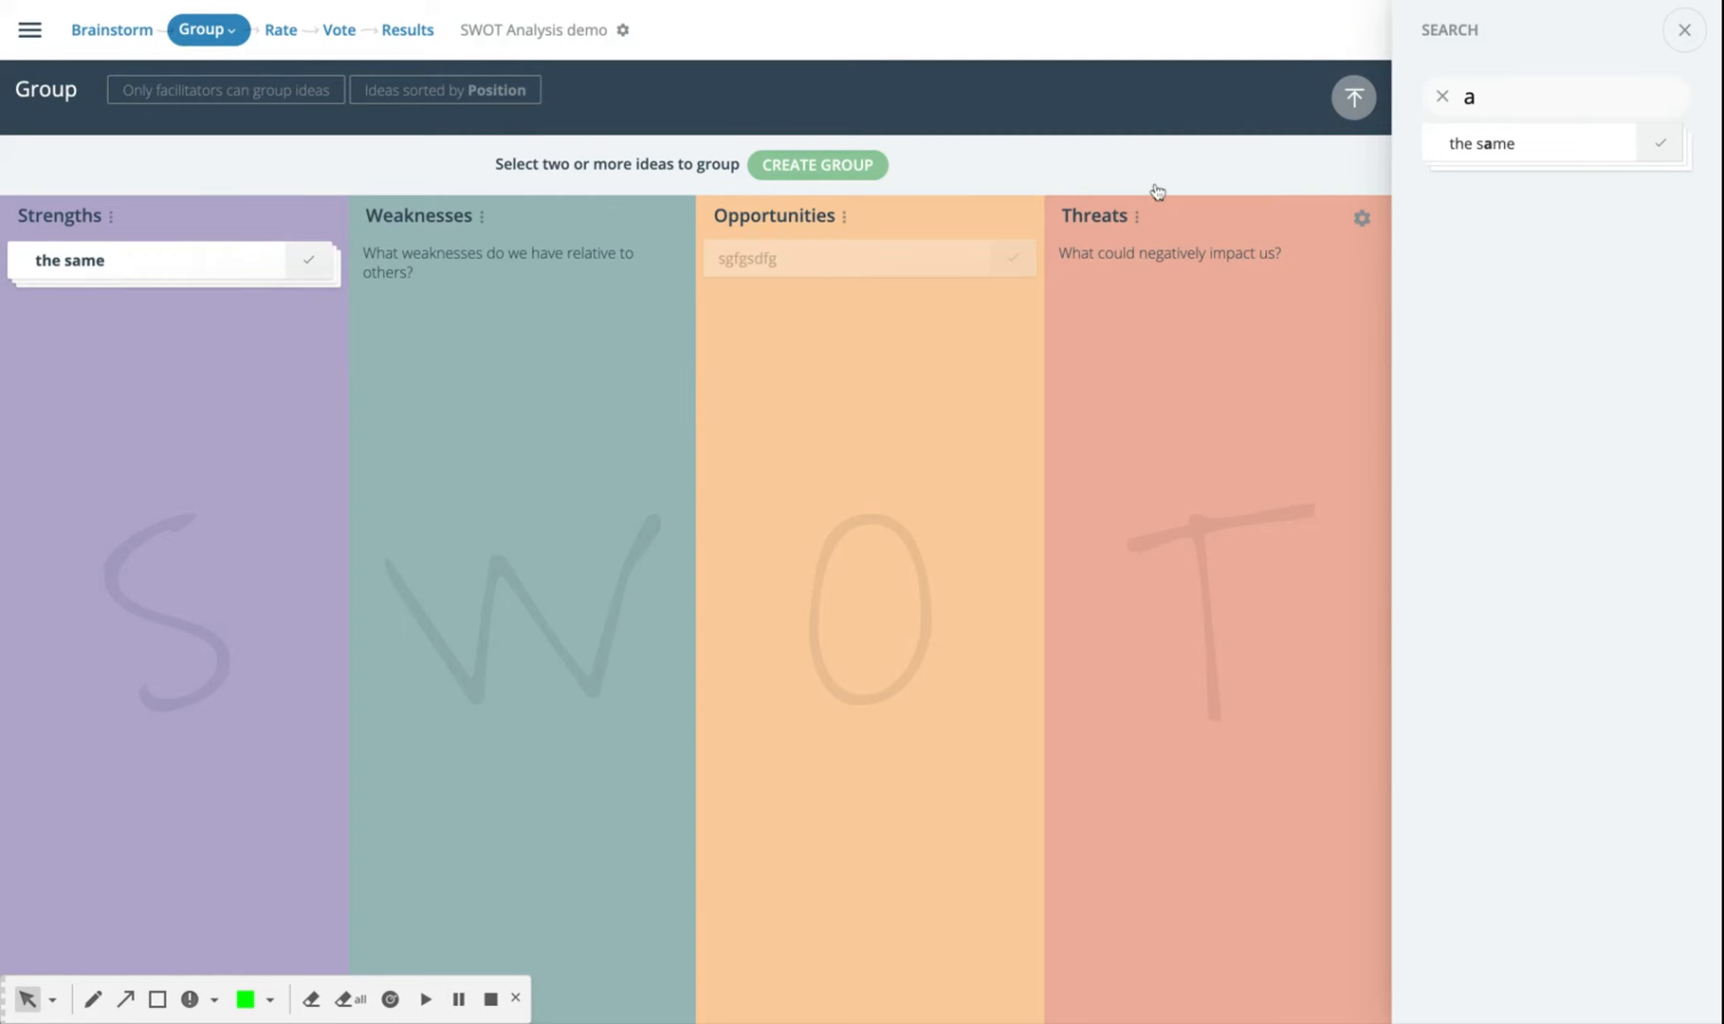
# Ungroup "sdfgafgda", "dfaesfs", "afdsgf" and "sgfgadf" from the group "the same", and close the idea search
pyautogui.click(178, 273)
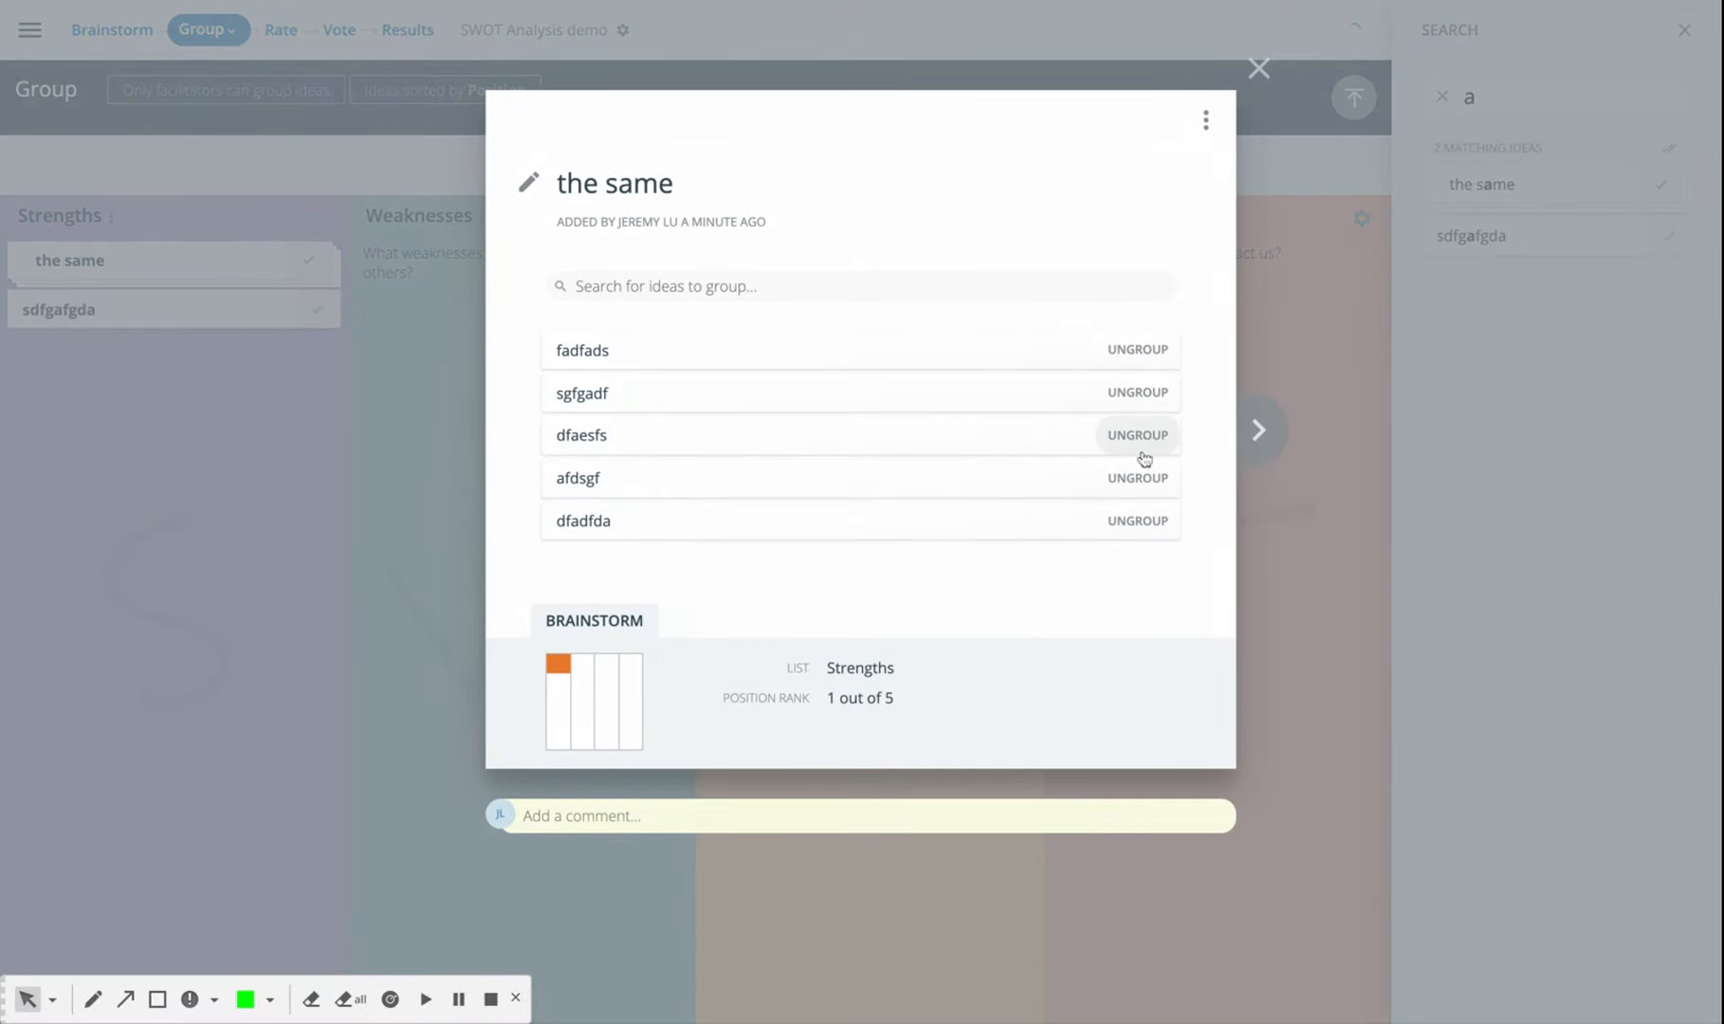
pyautogui.click(1138, 477)
pyautogui.click(1139, 397)
pyautogui.click(1137, 410)
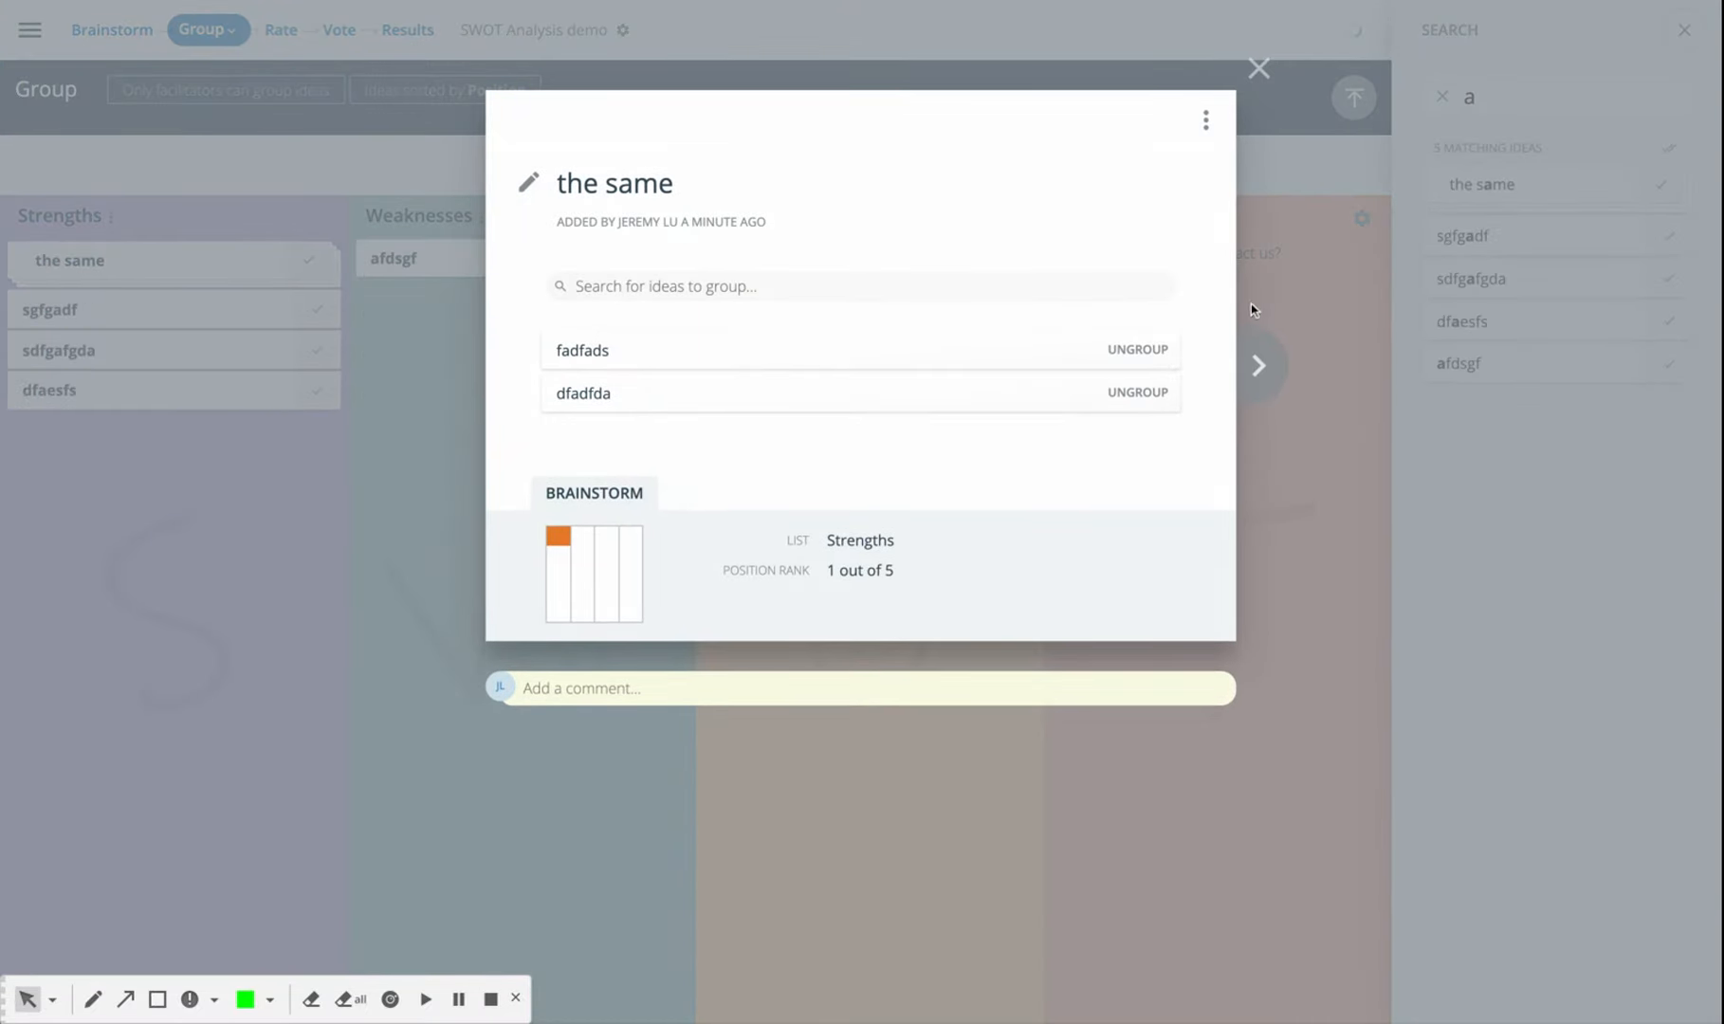
pyautogui.click(1260, 83)
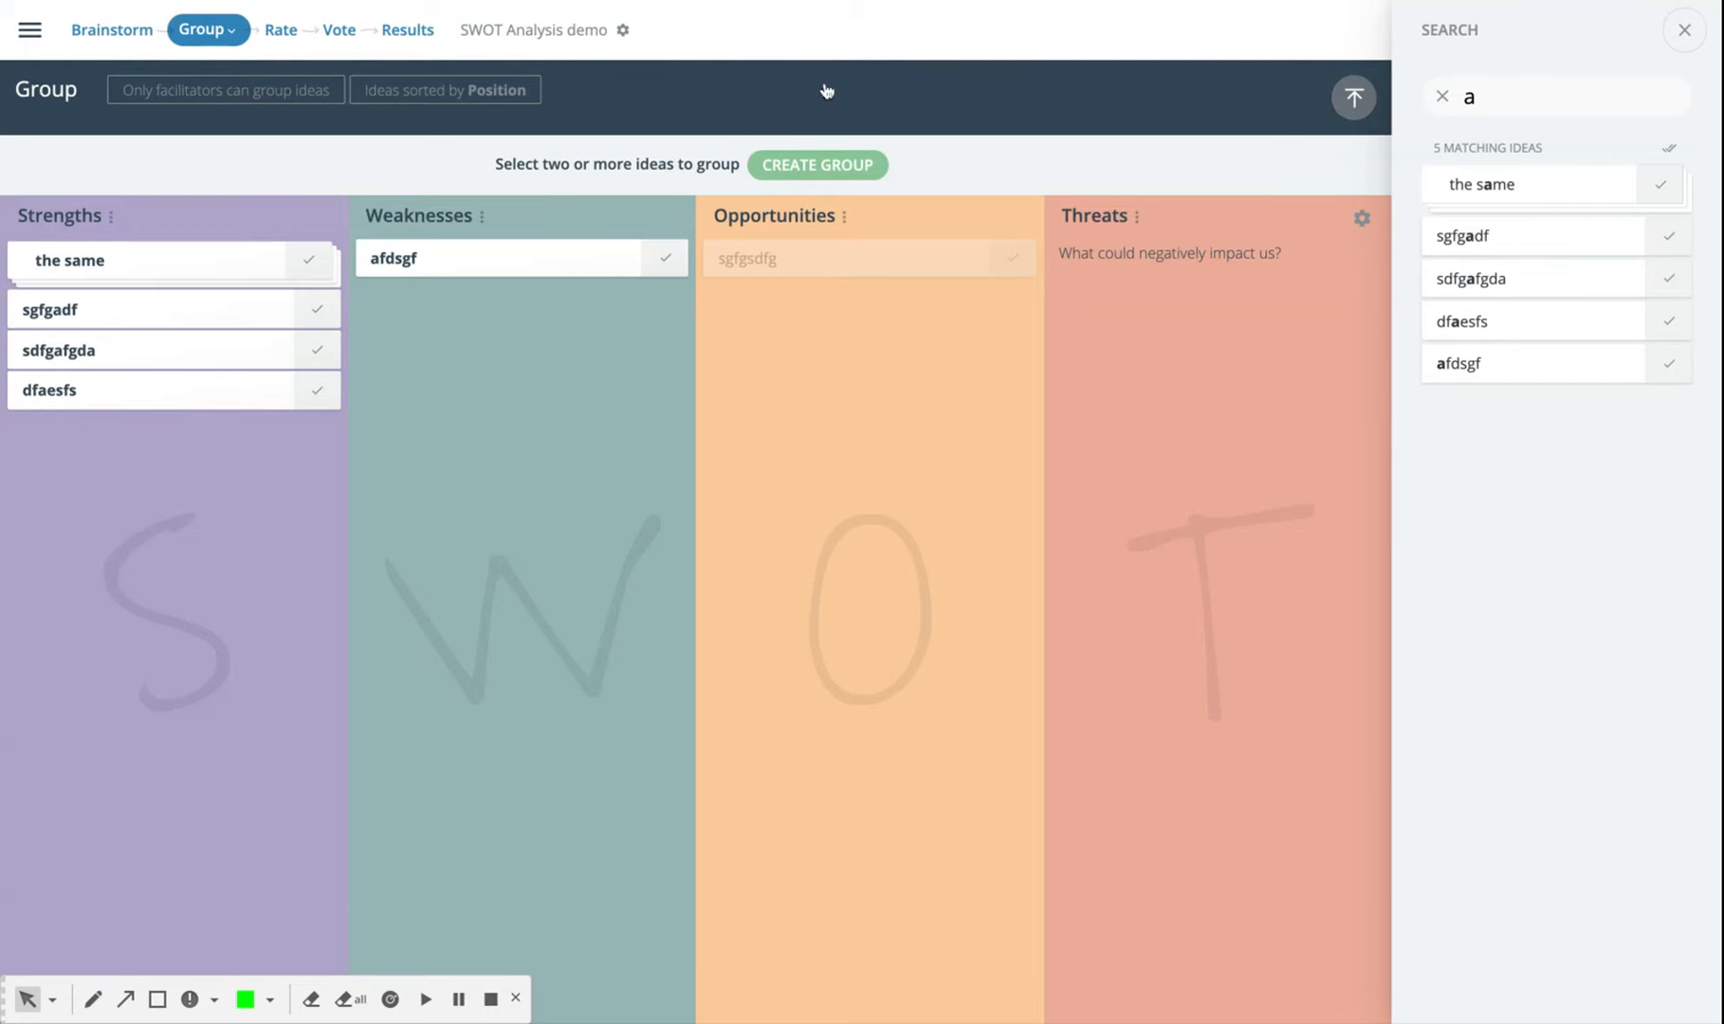
pyautogui.click(1684, 30)
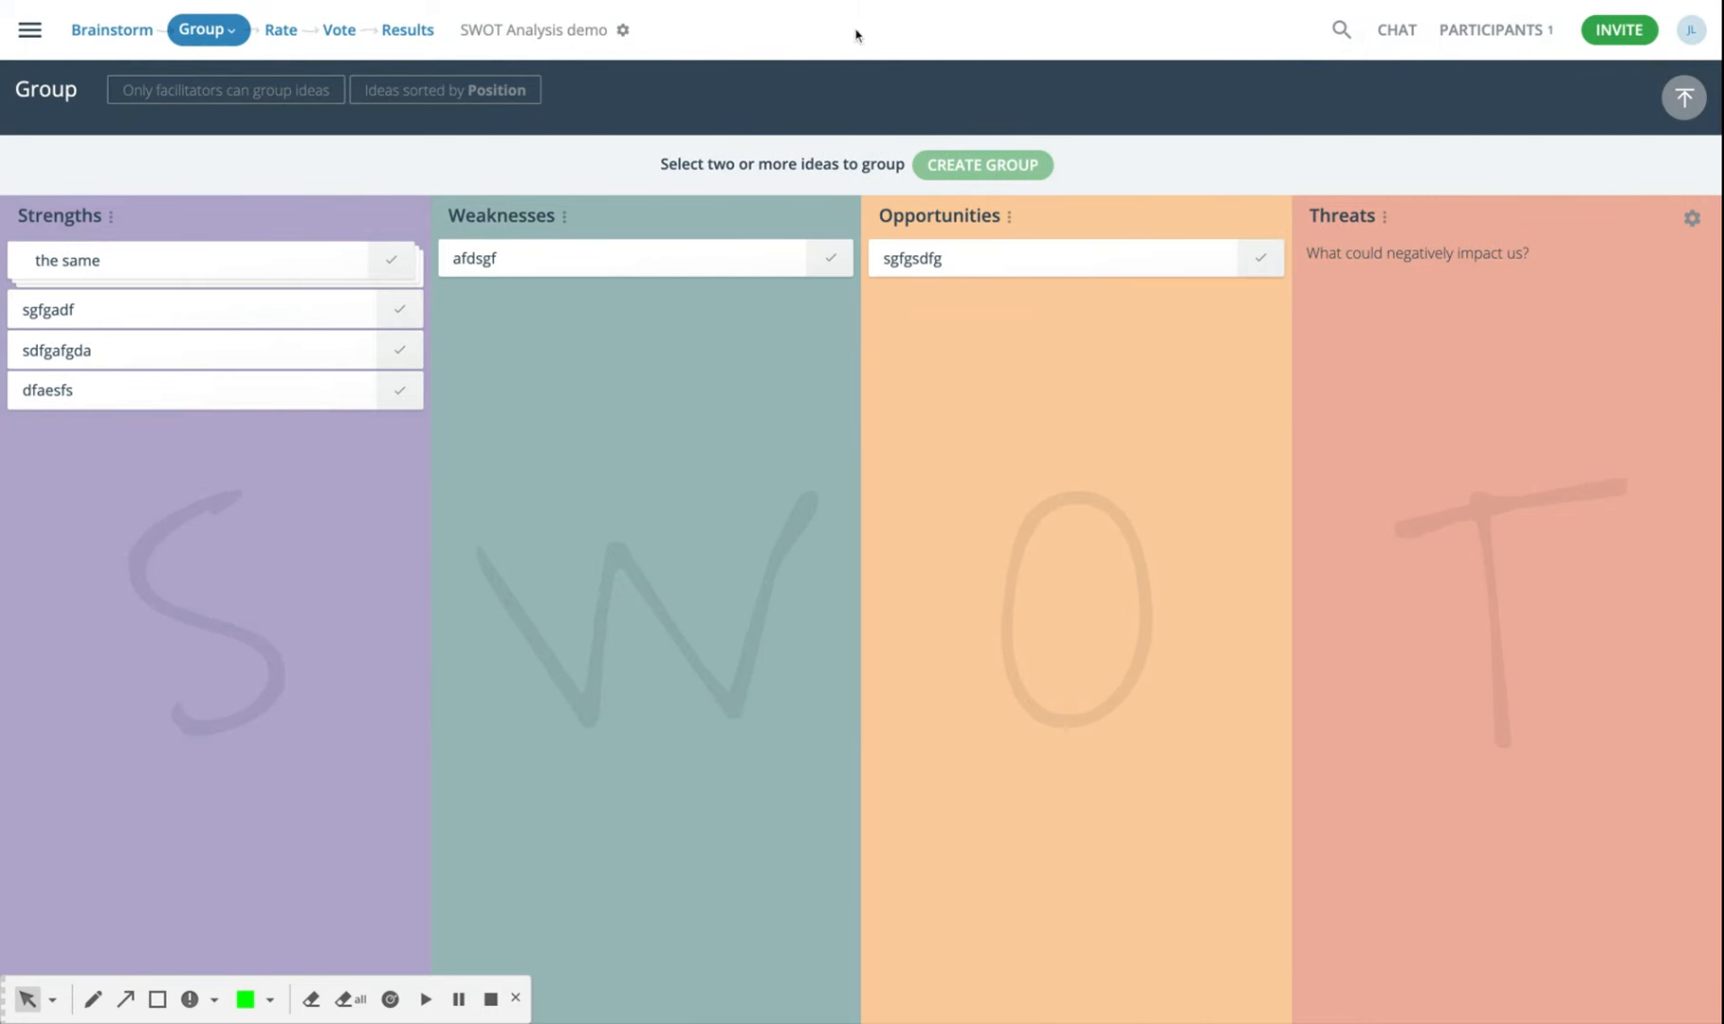
# In the Rate step, score "the same" with Impact 7 and Dimension 3, and "sgfgadf" with Impact 10 and Dimension 8
pyautogui.click(275, 31)
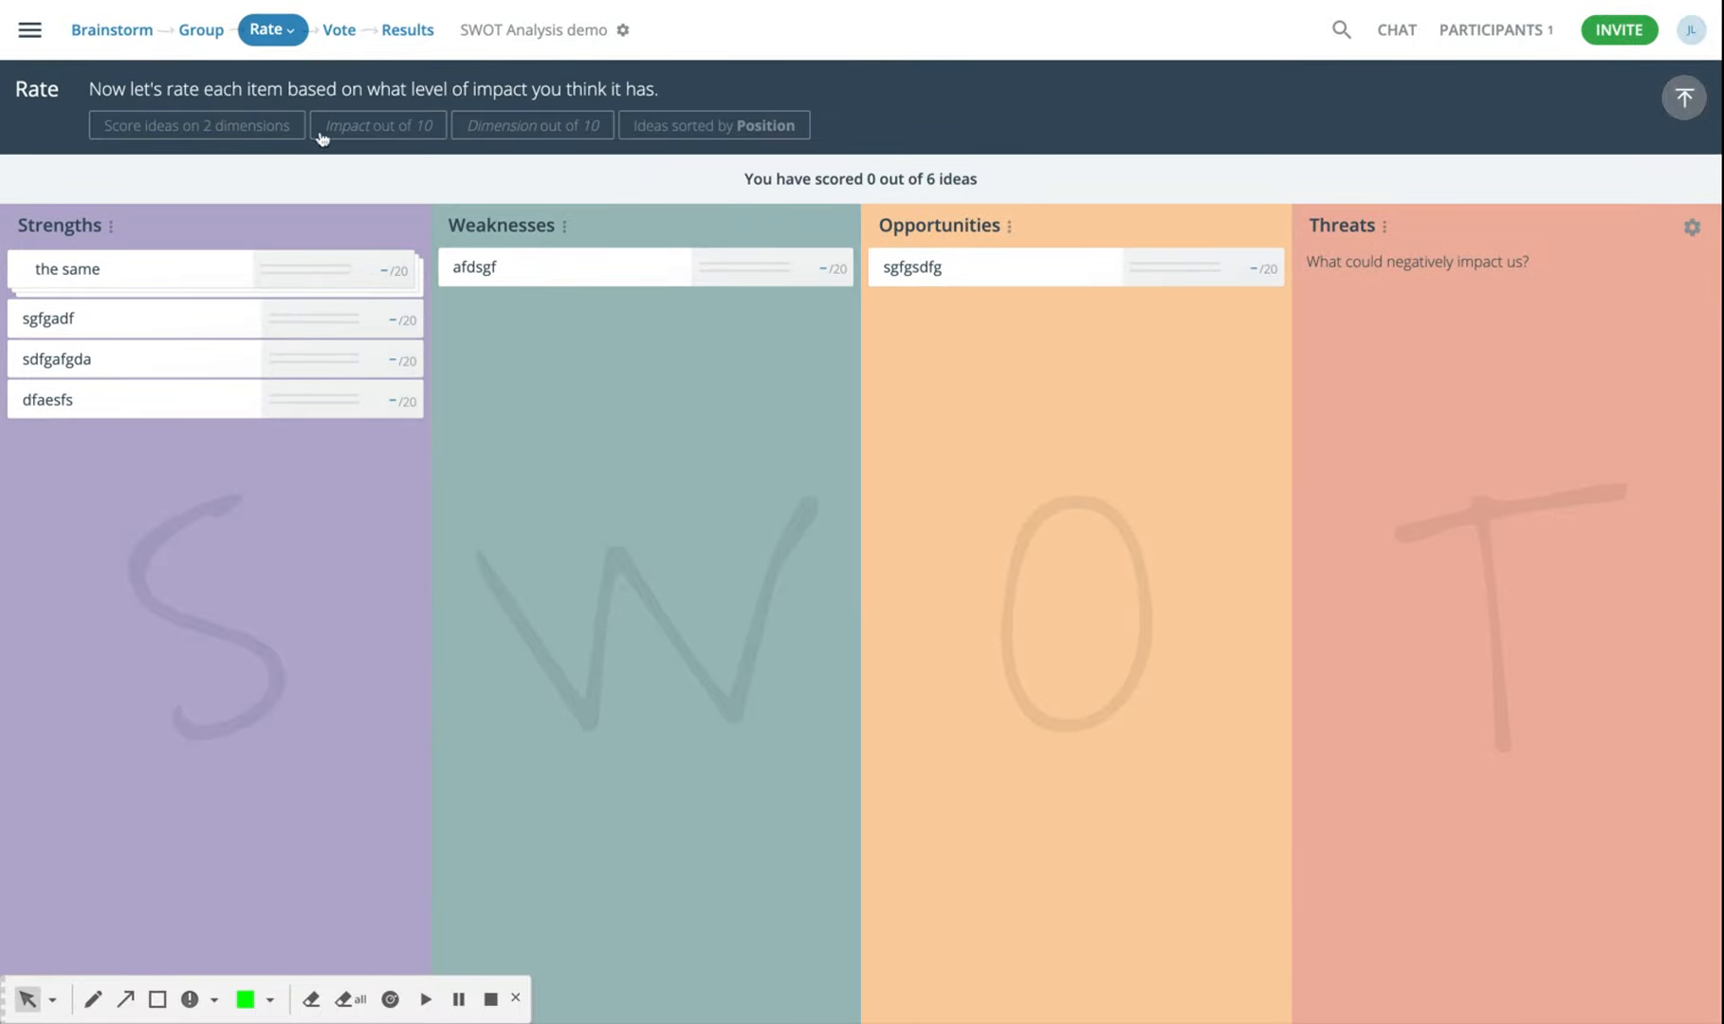
pyautogui.click(288, 282)
pyautogui.click(838, 316)
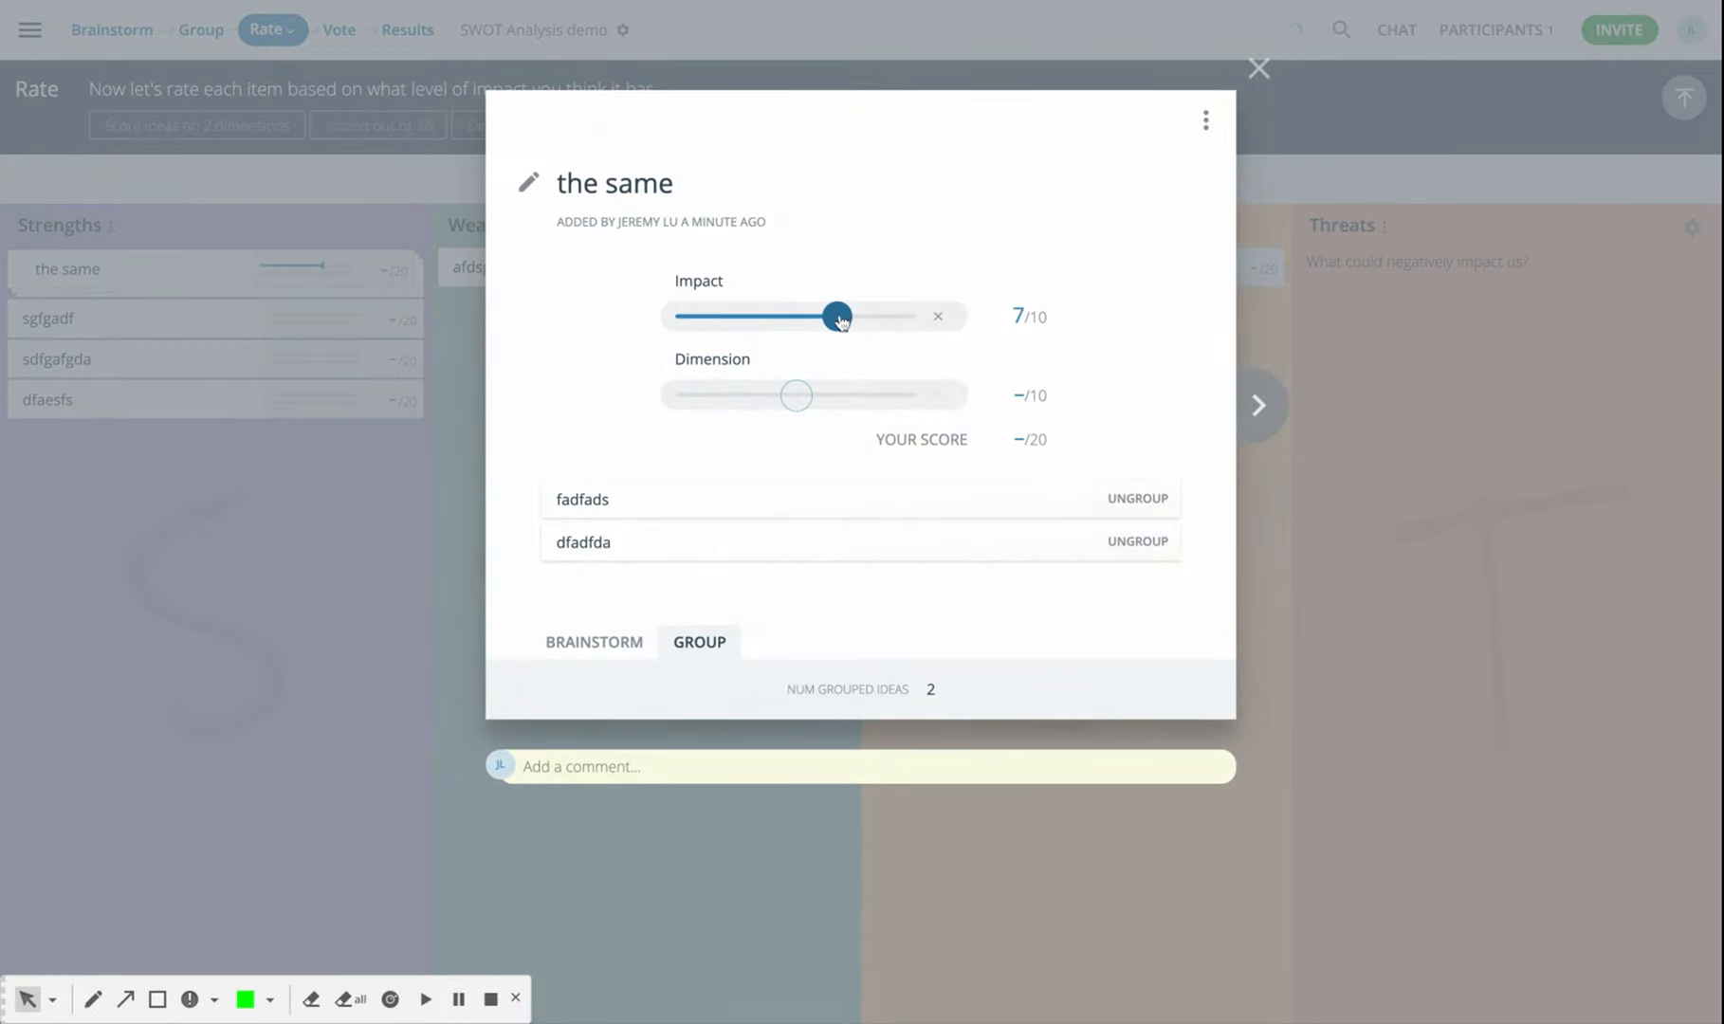
pyautogui.click(759, 397)
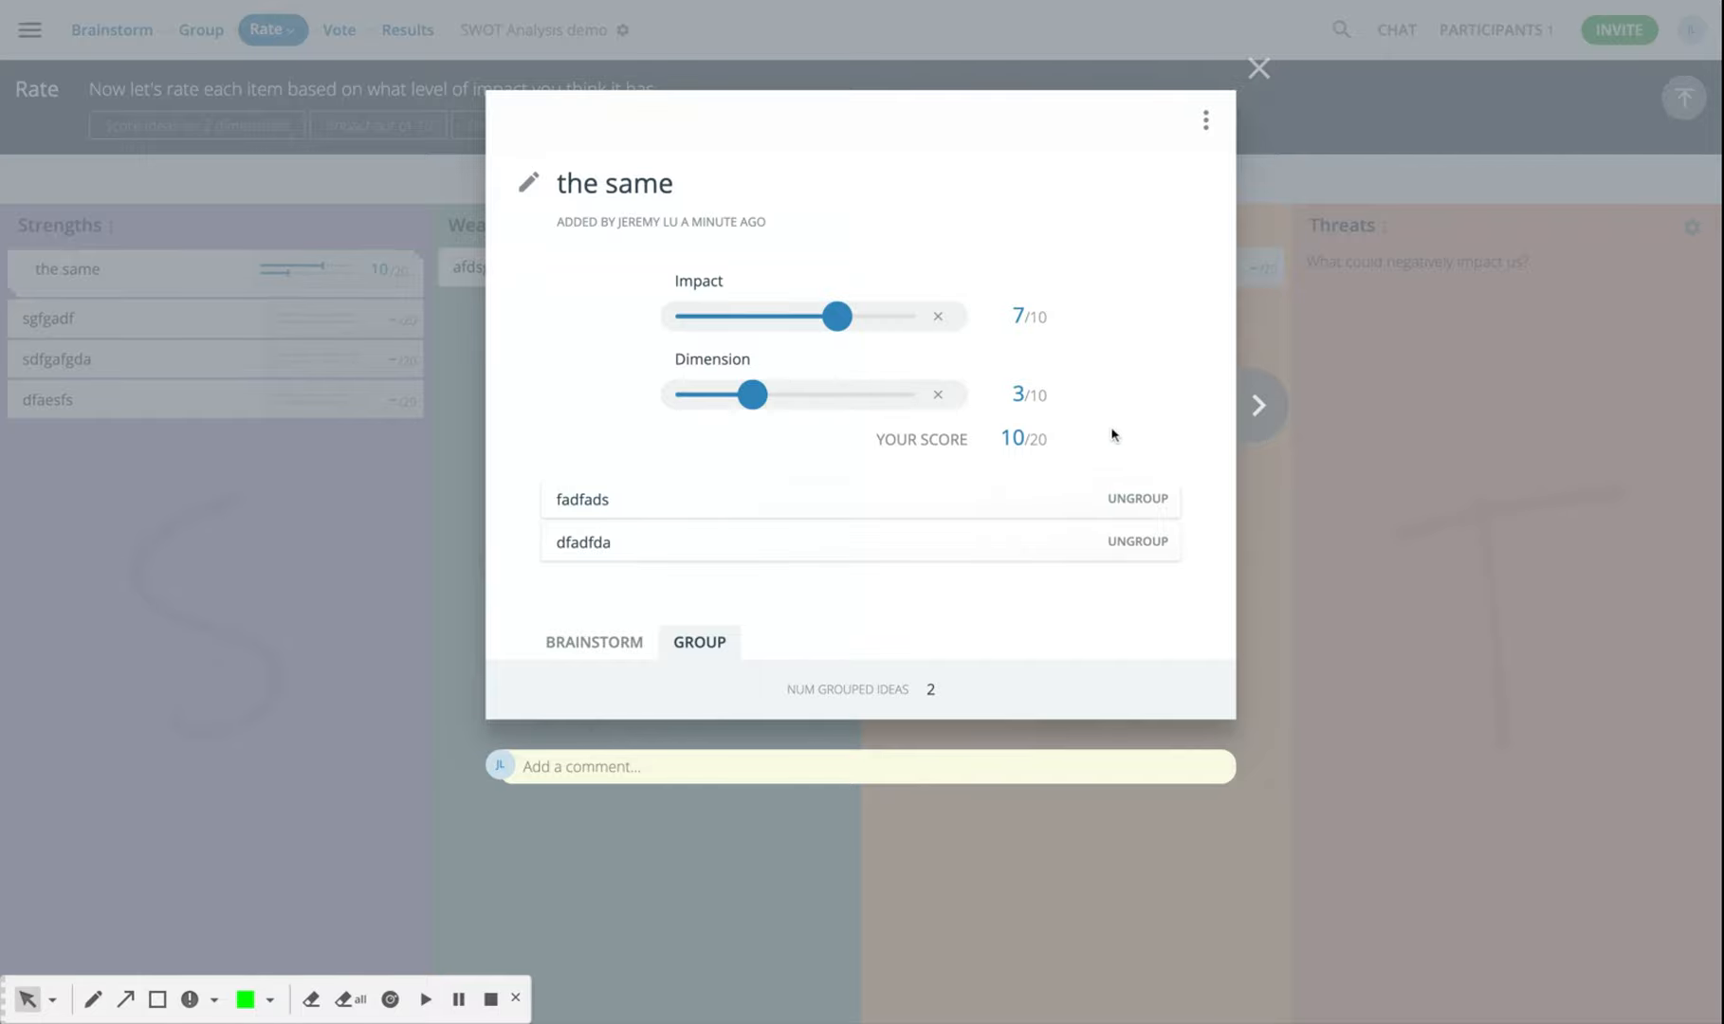
pyautogui.click(1258, 405)
pyautogui.click(901, 316)
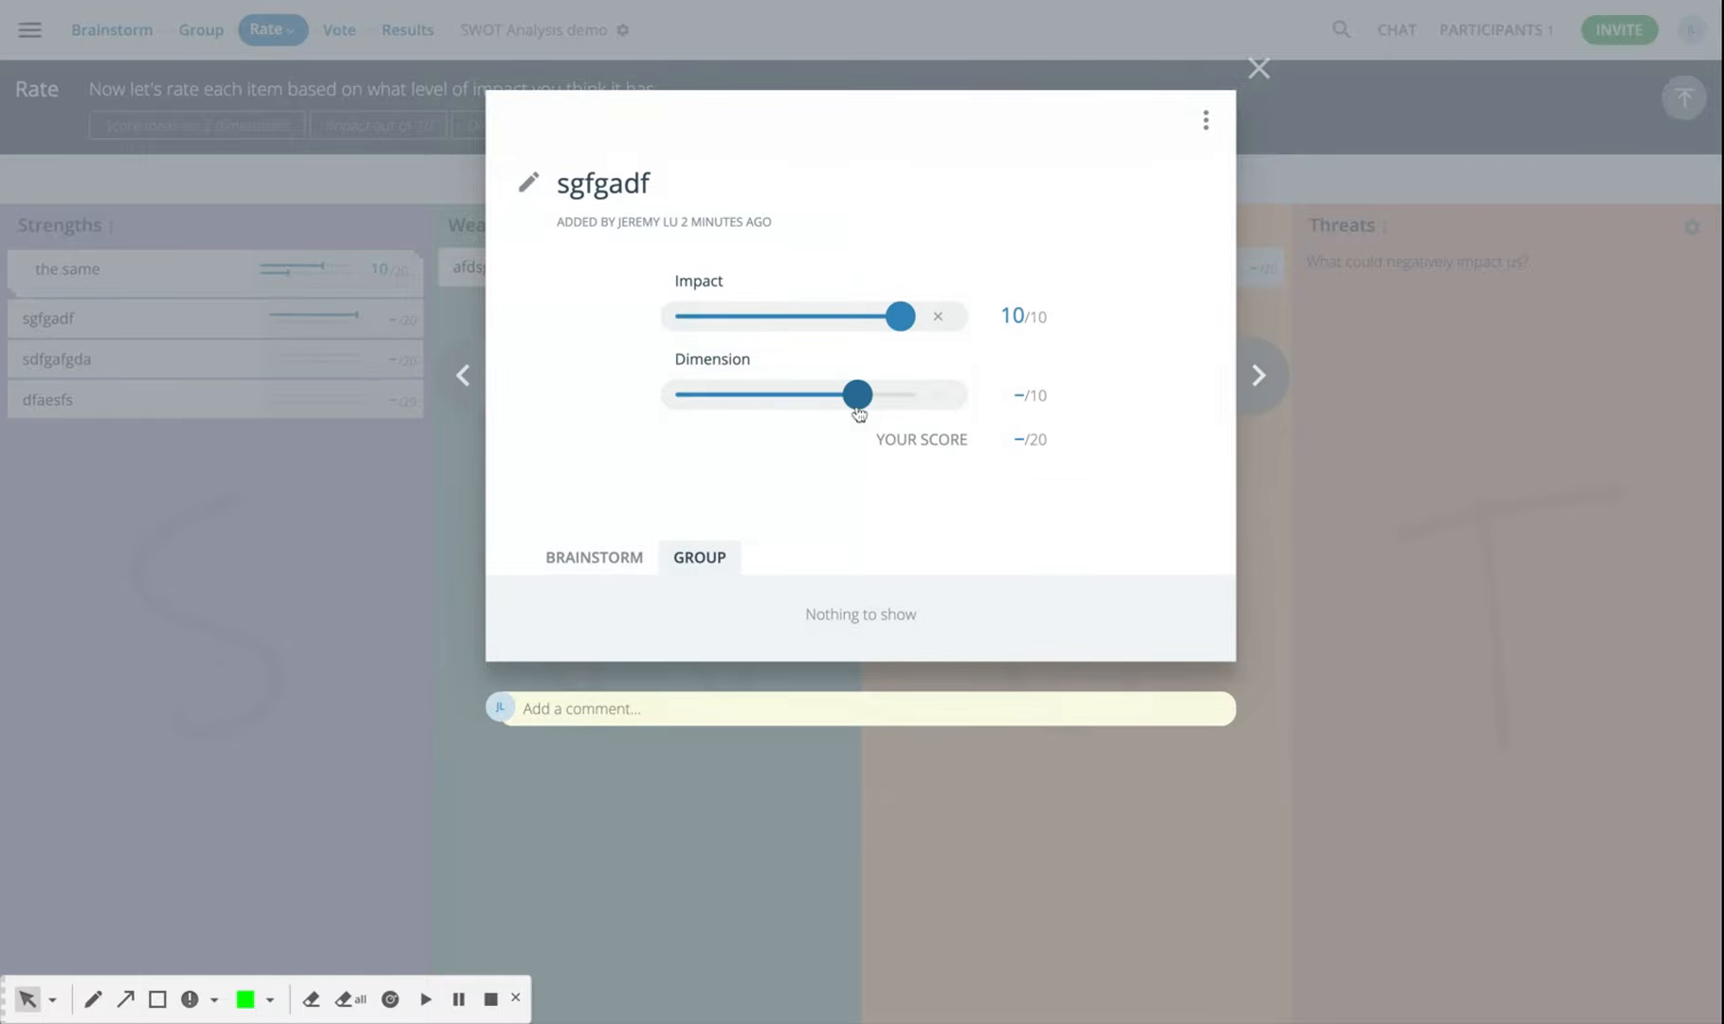
pyautogui.click(857, 397)
# Score "sdfgafgda" with Impact 7 and Dimension 8, and "dfaesfs" with Impact 8 and Dimension 8
pyautogui.click(1259, 376)
pyautogui.click(841, 323)
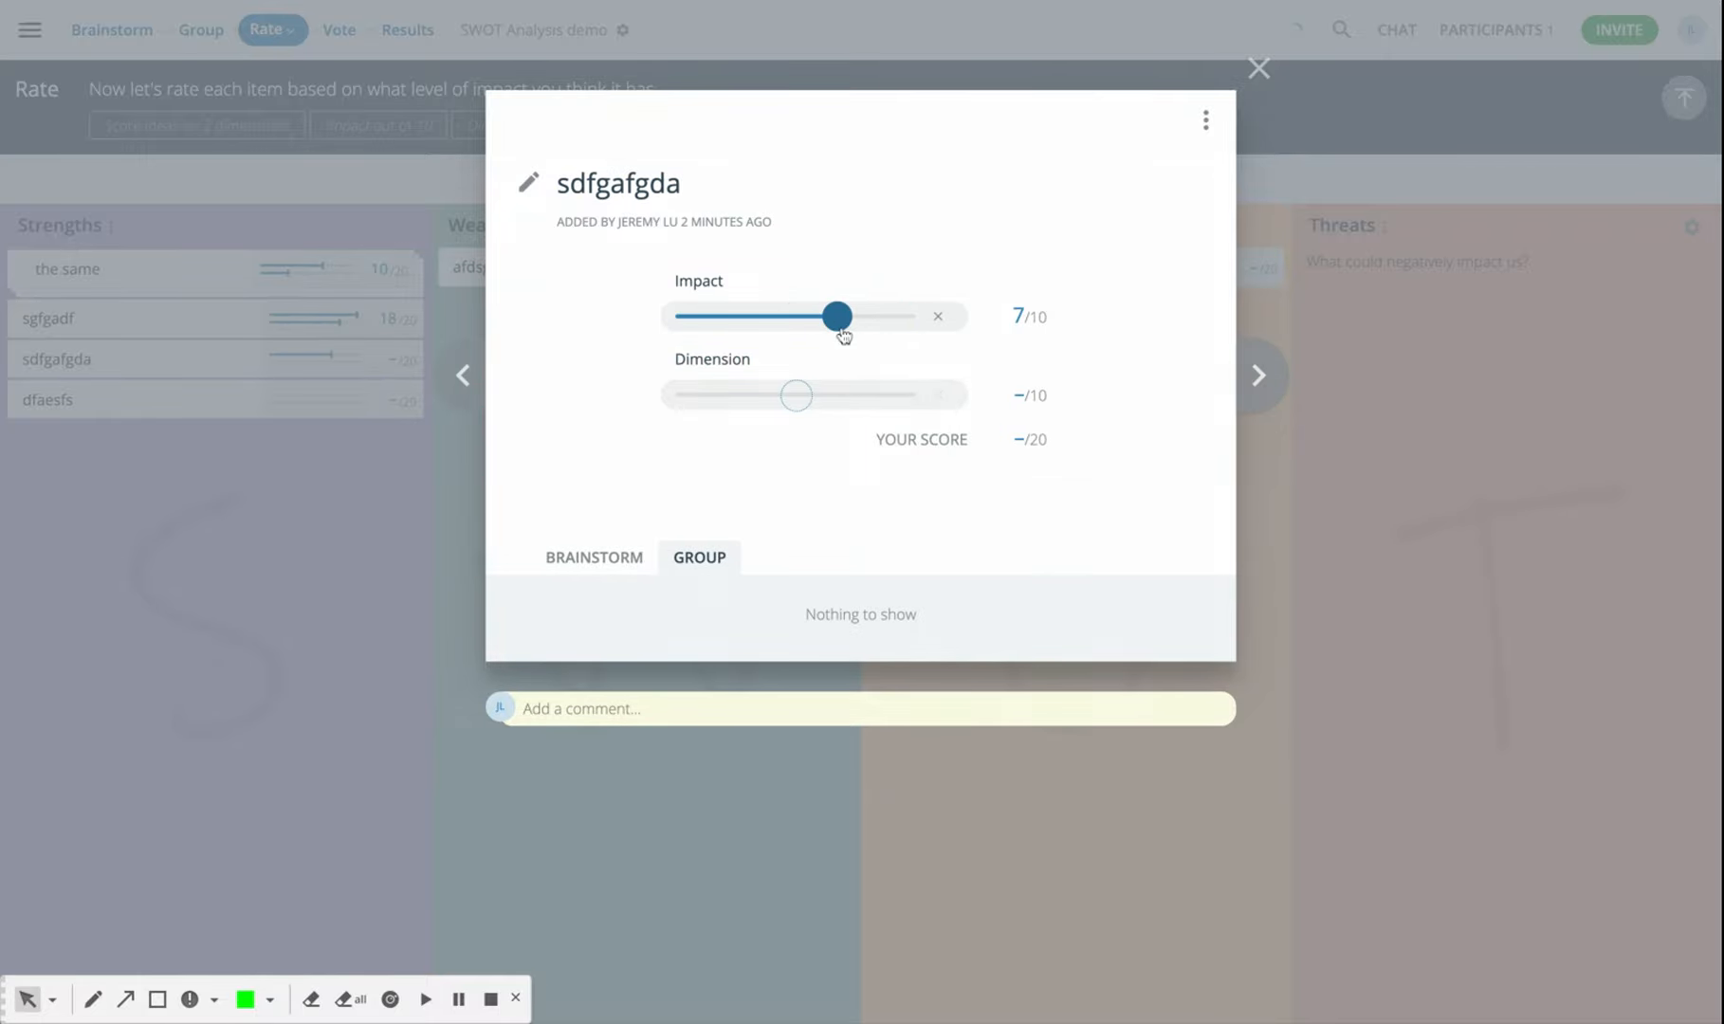
pyautogui.click(857, 396)
pyautogui.click(1258, 375)
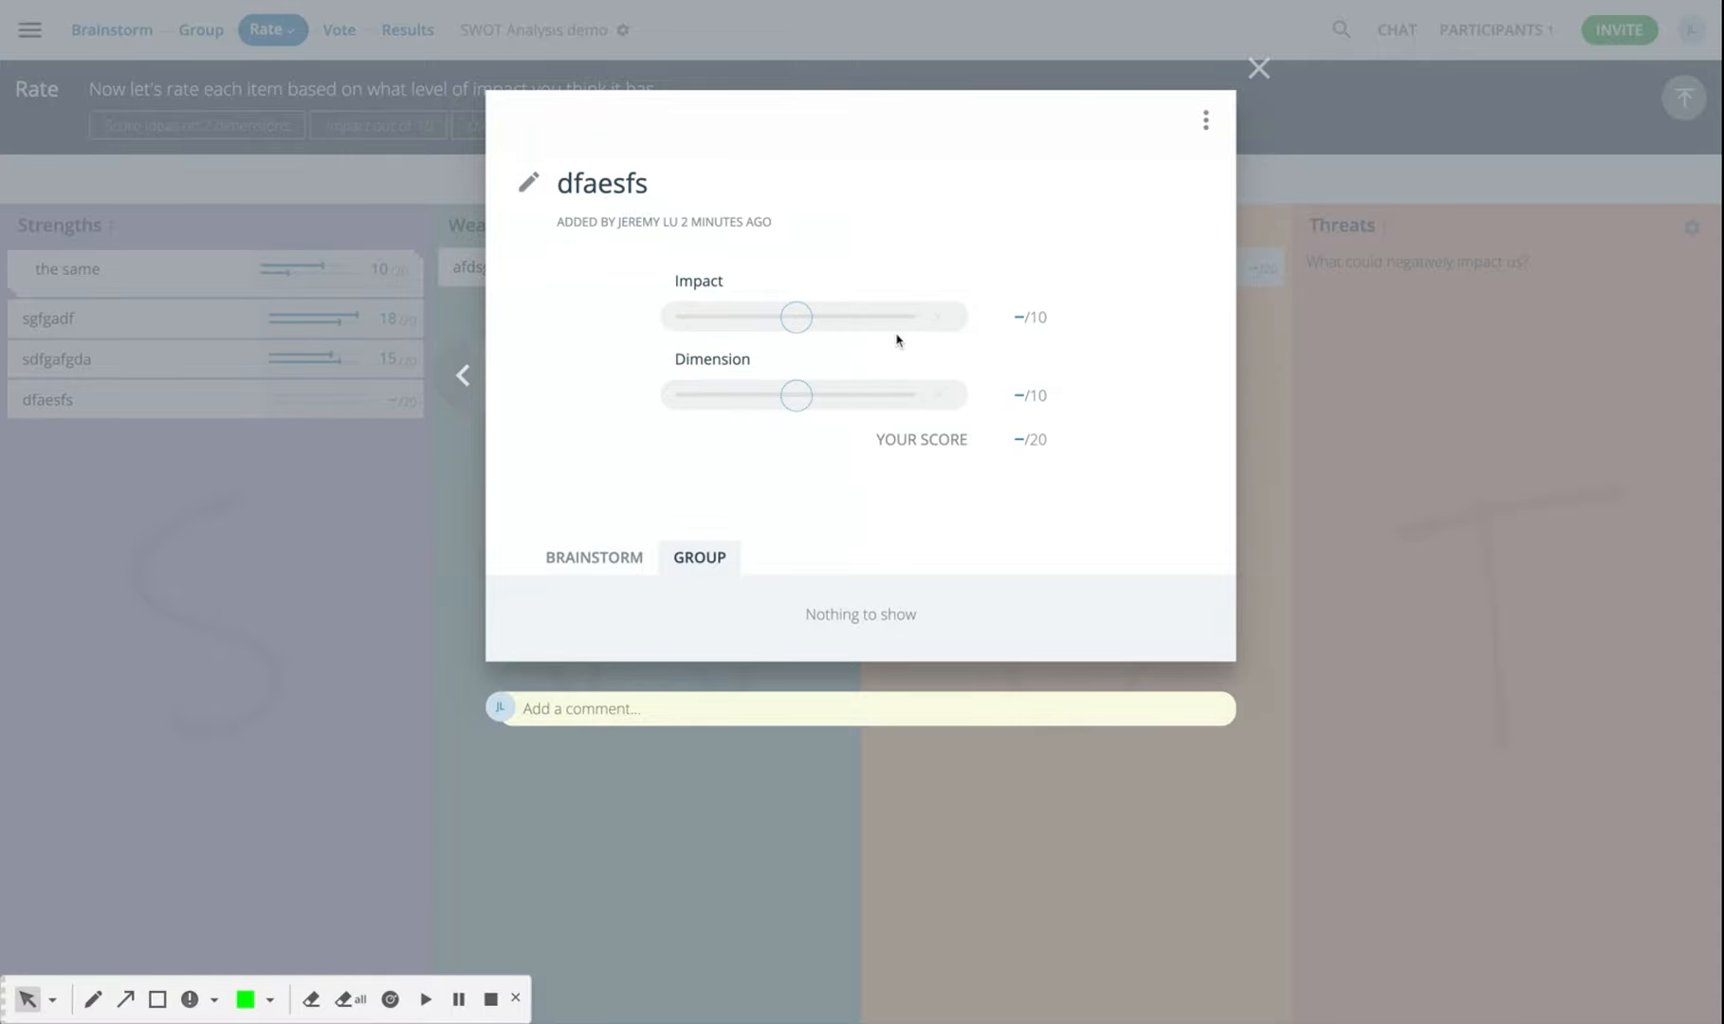
pyautogui.click(858, 315)
pyautogui.click(857, 394)
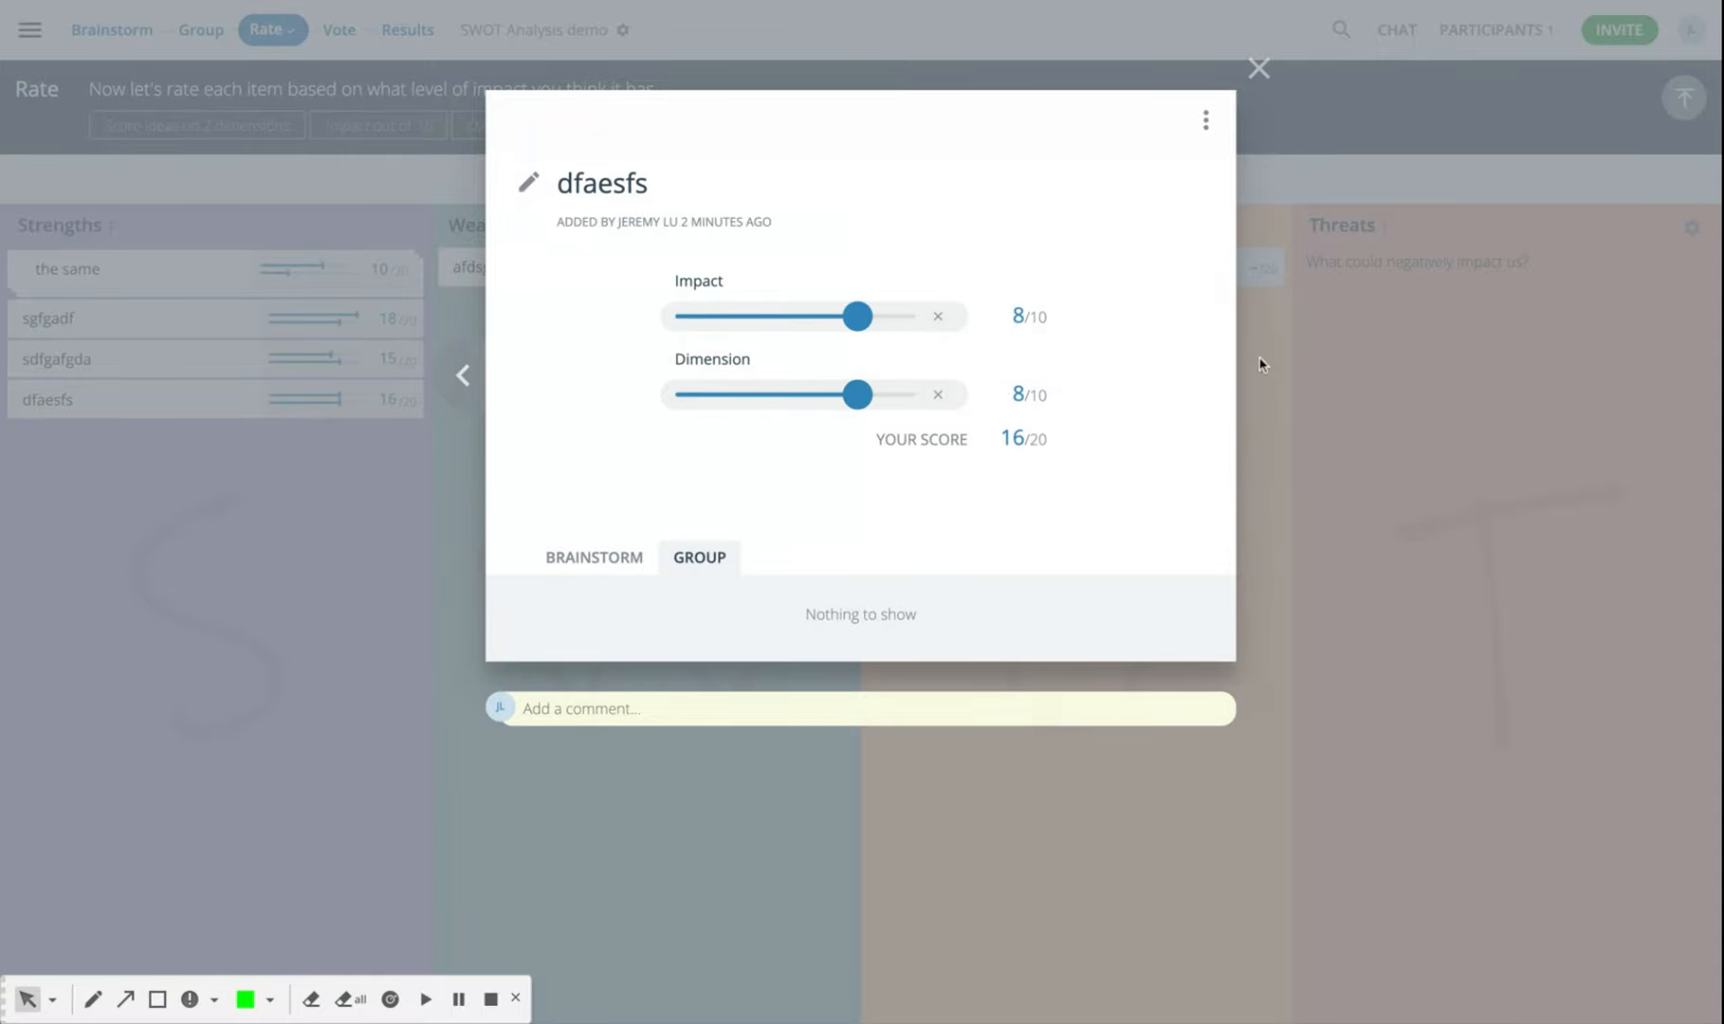
pyautogui.click(1259, 69)
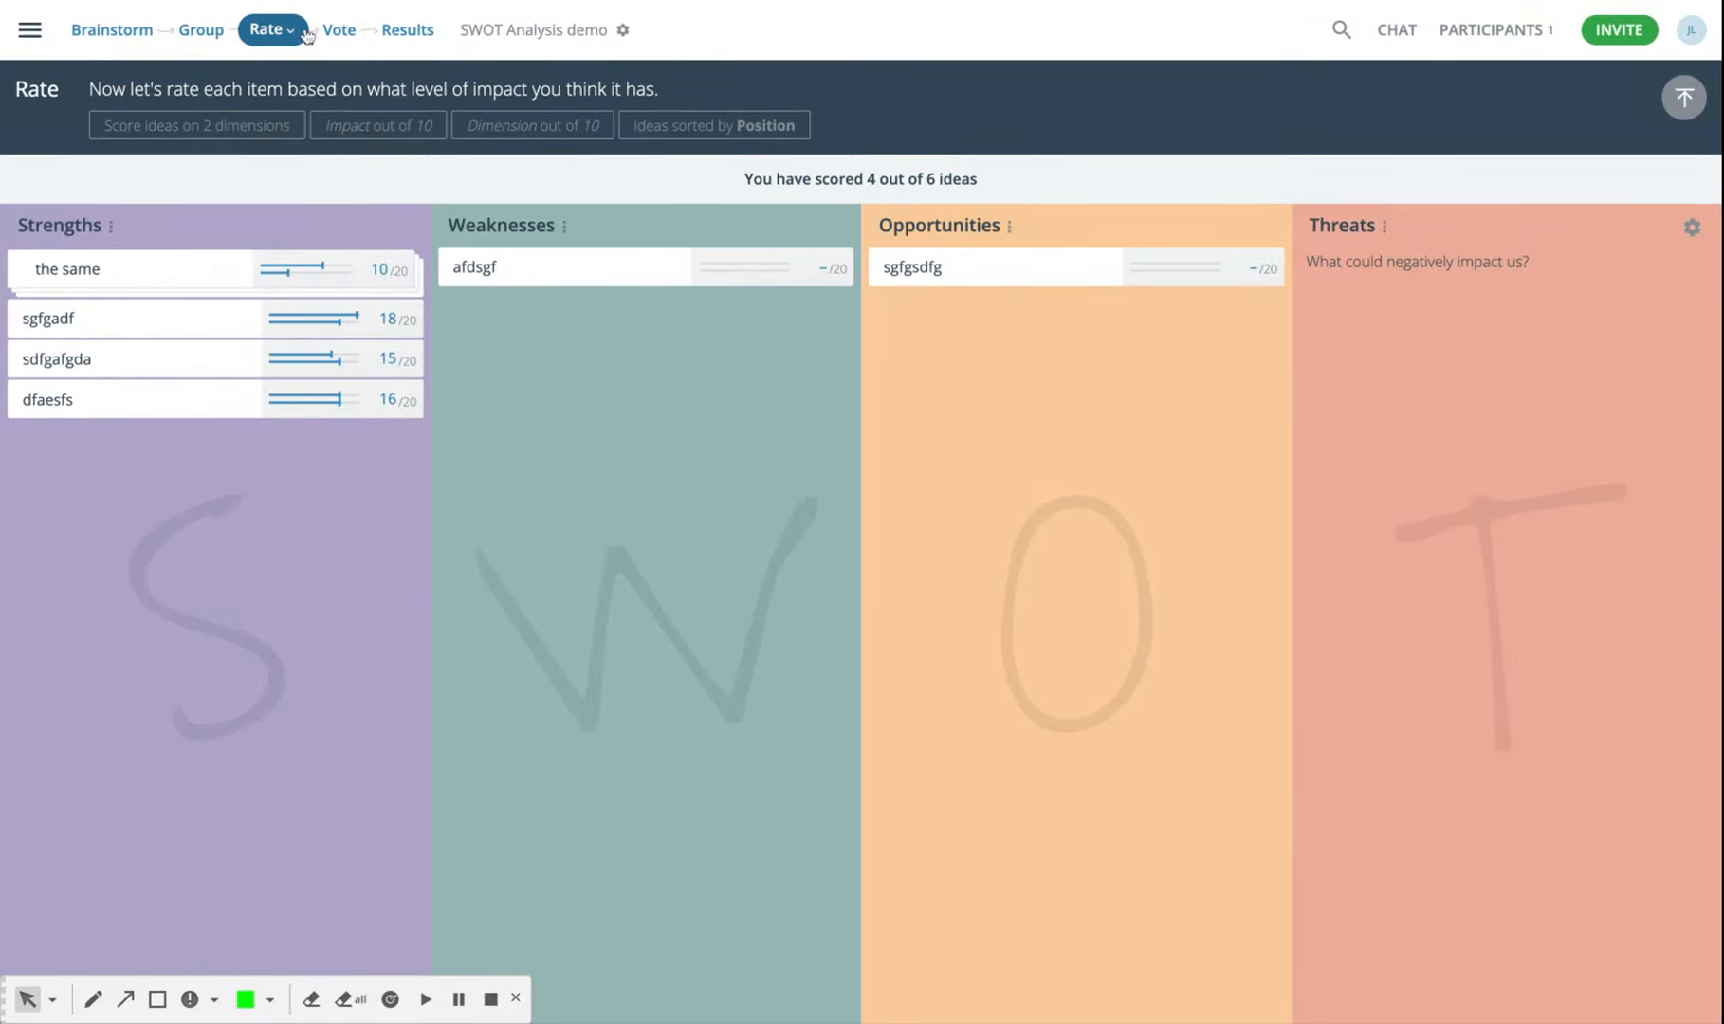
# In the Vote step, give one vote each to "sgfgadf" and "dfaesfs"
pyautogui.click(339, 29)
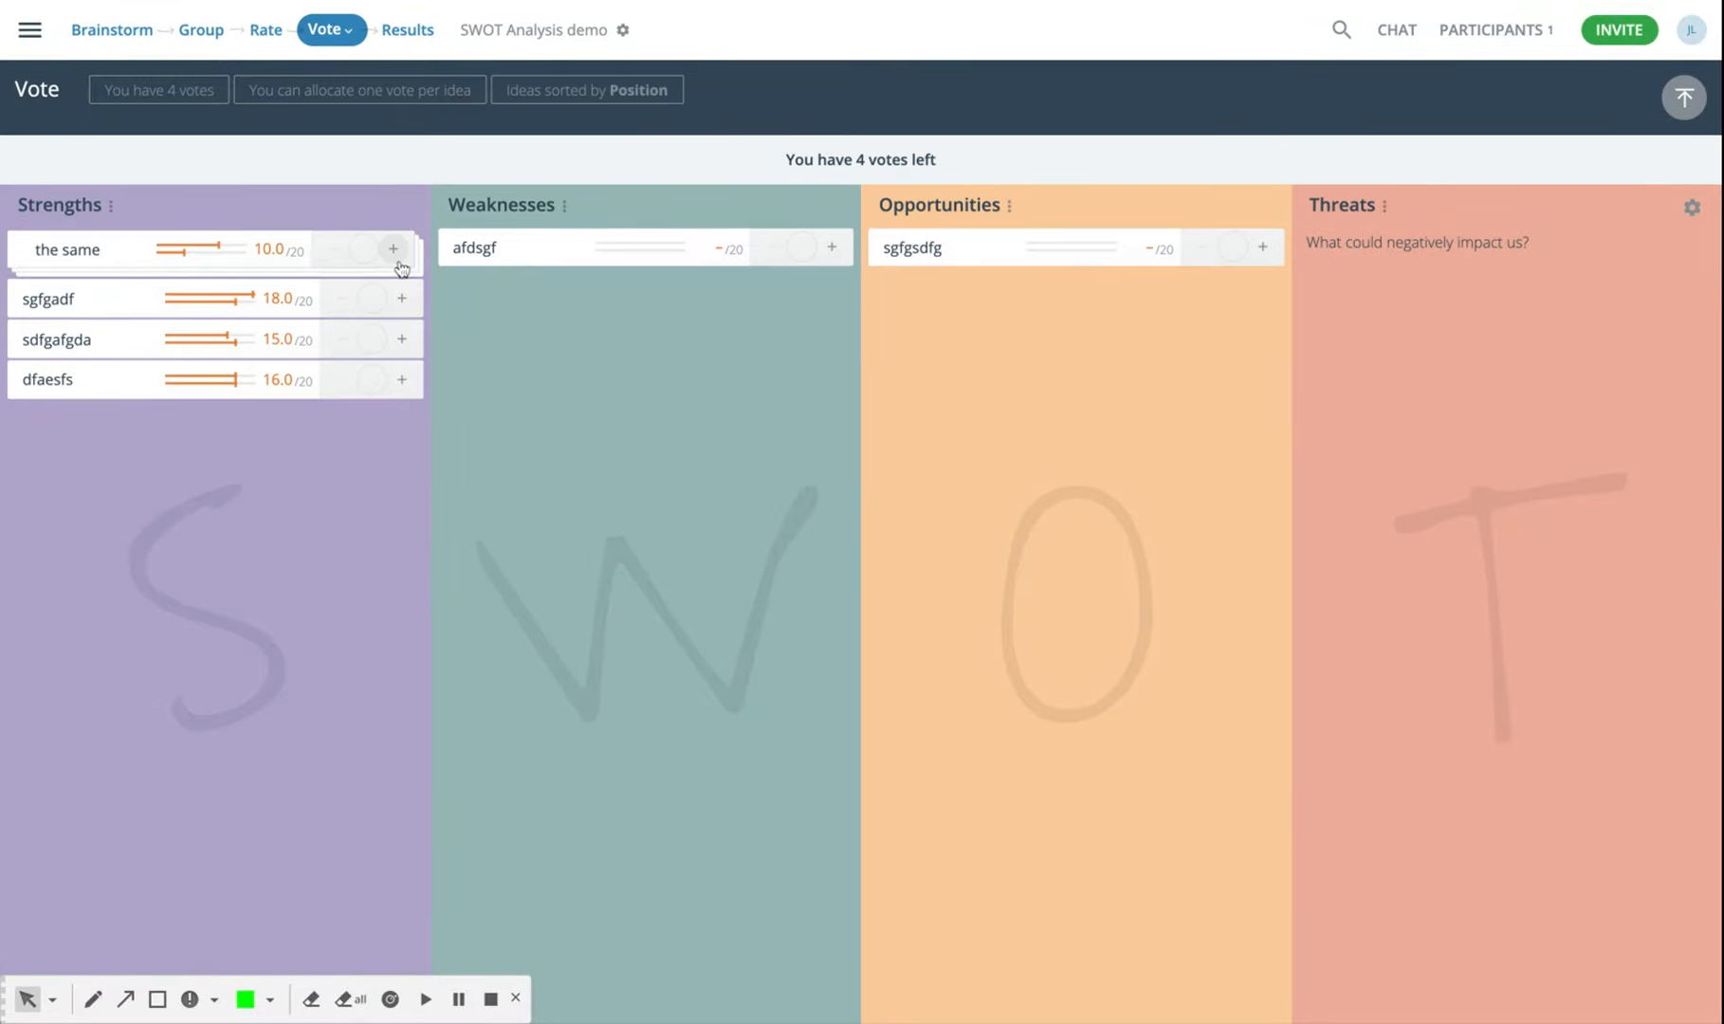
pyautogui.click(401, 298)
pyautogui.click(401, 379)
# Sort the ideas in the Results step by Score (Impact)
pyautogui.click(402, 36)
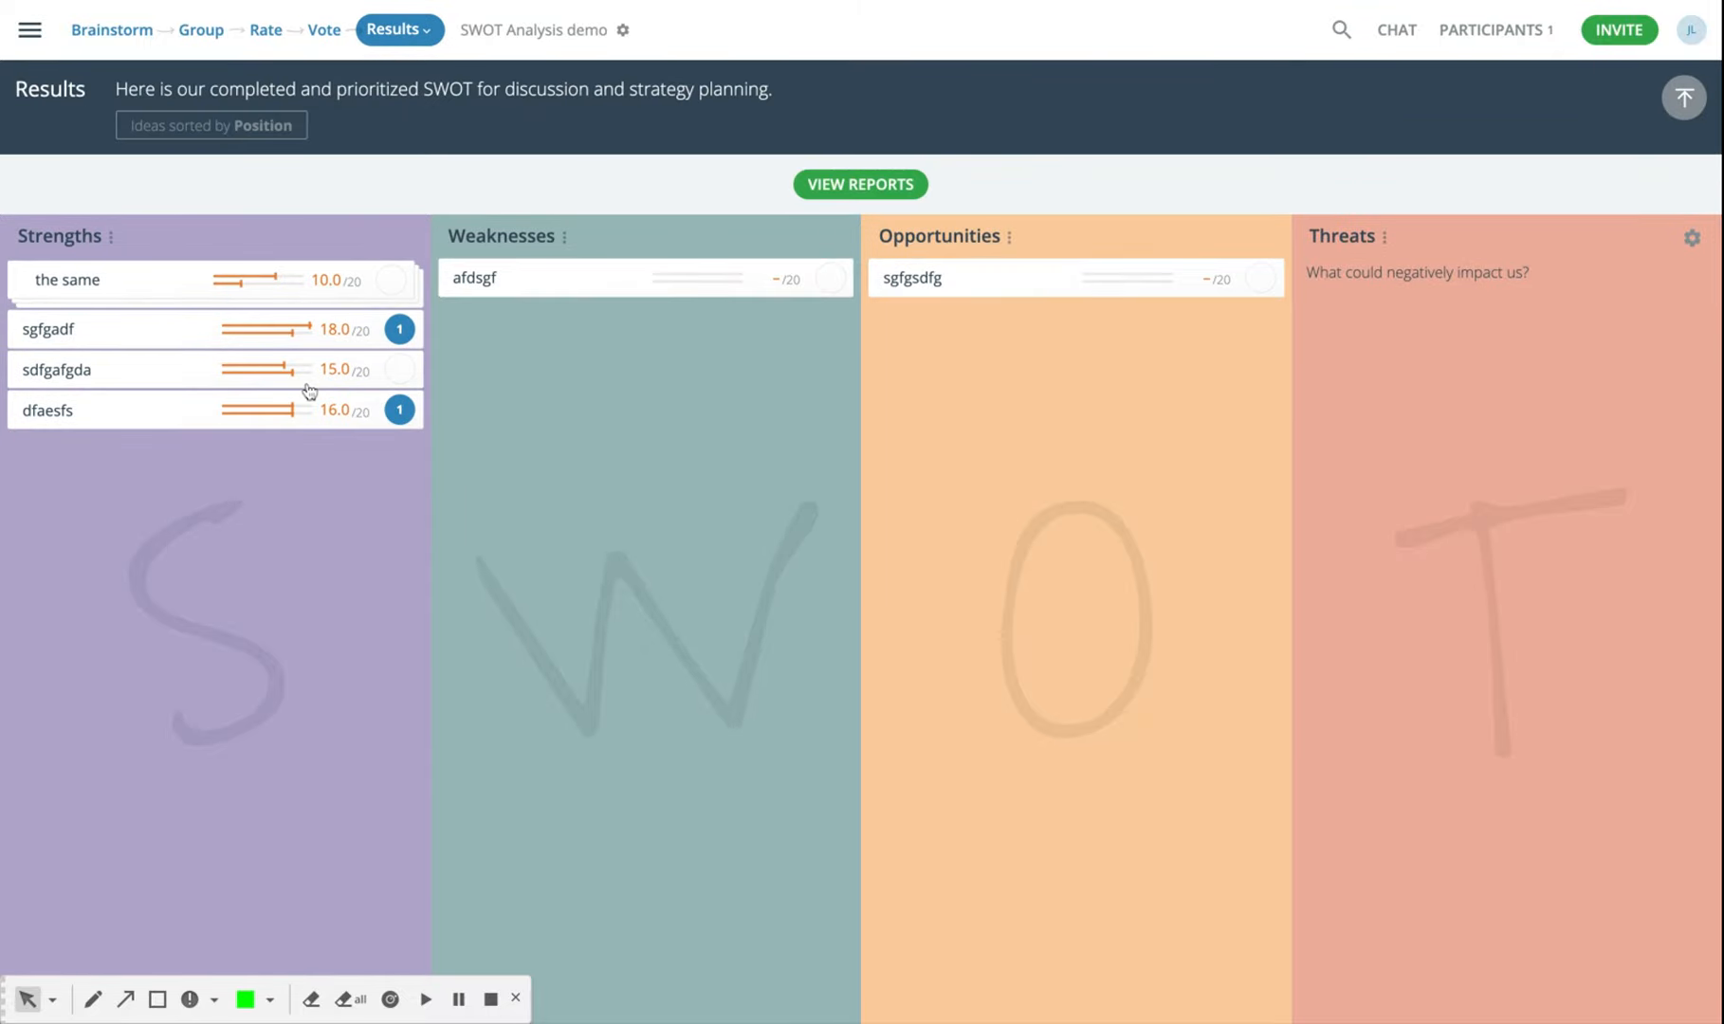
pyautogui.click(440, 36)
pyautogui.click(438, 322)
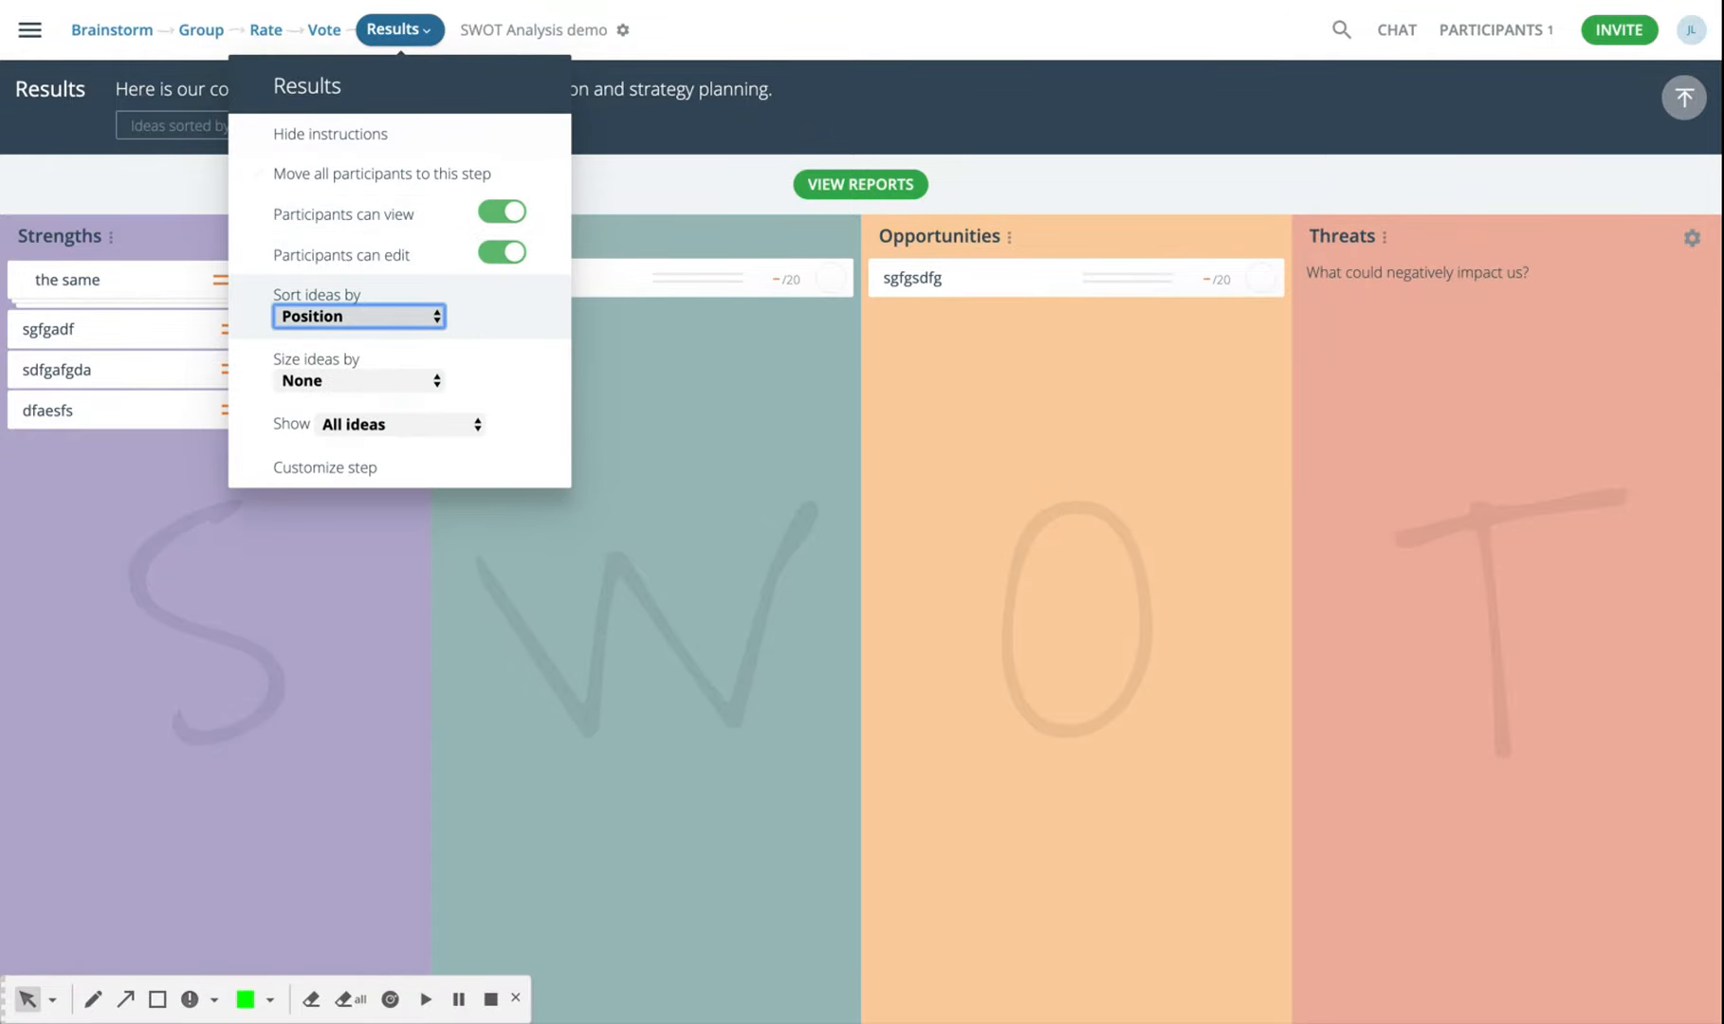
pyautogui.click(289, 467)
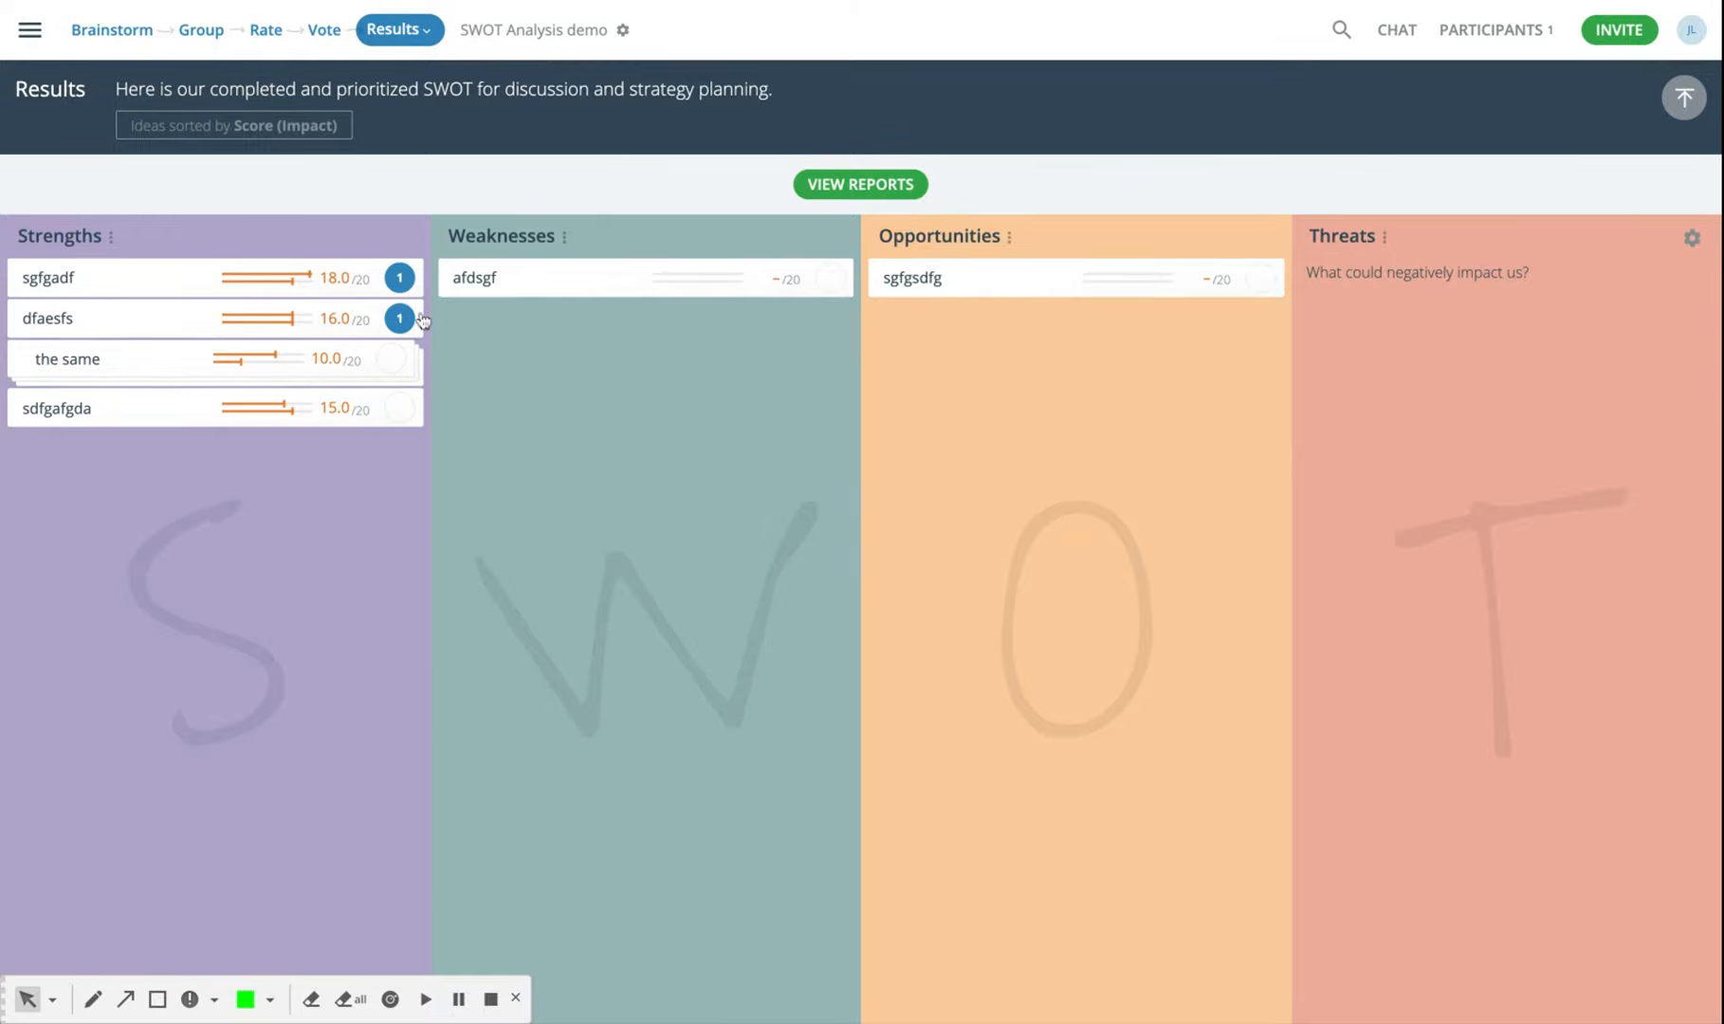
# Add the comments "bfgsgdag" and "fea dfasd" to the idea "sgfgadf" under Strengths
pyautogui.click(146, 292)
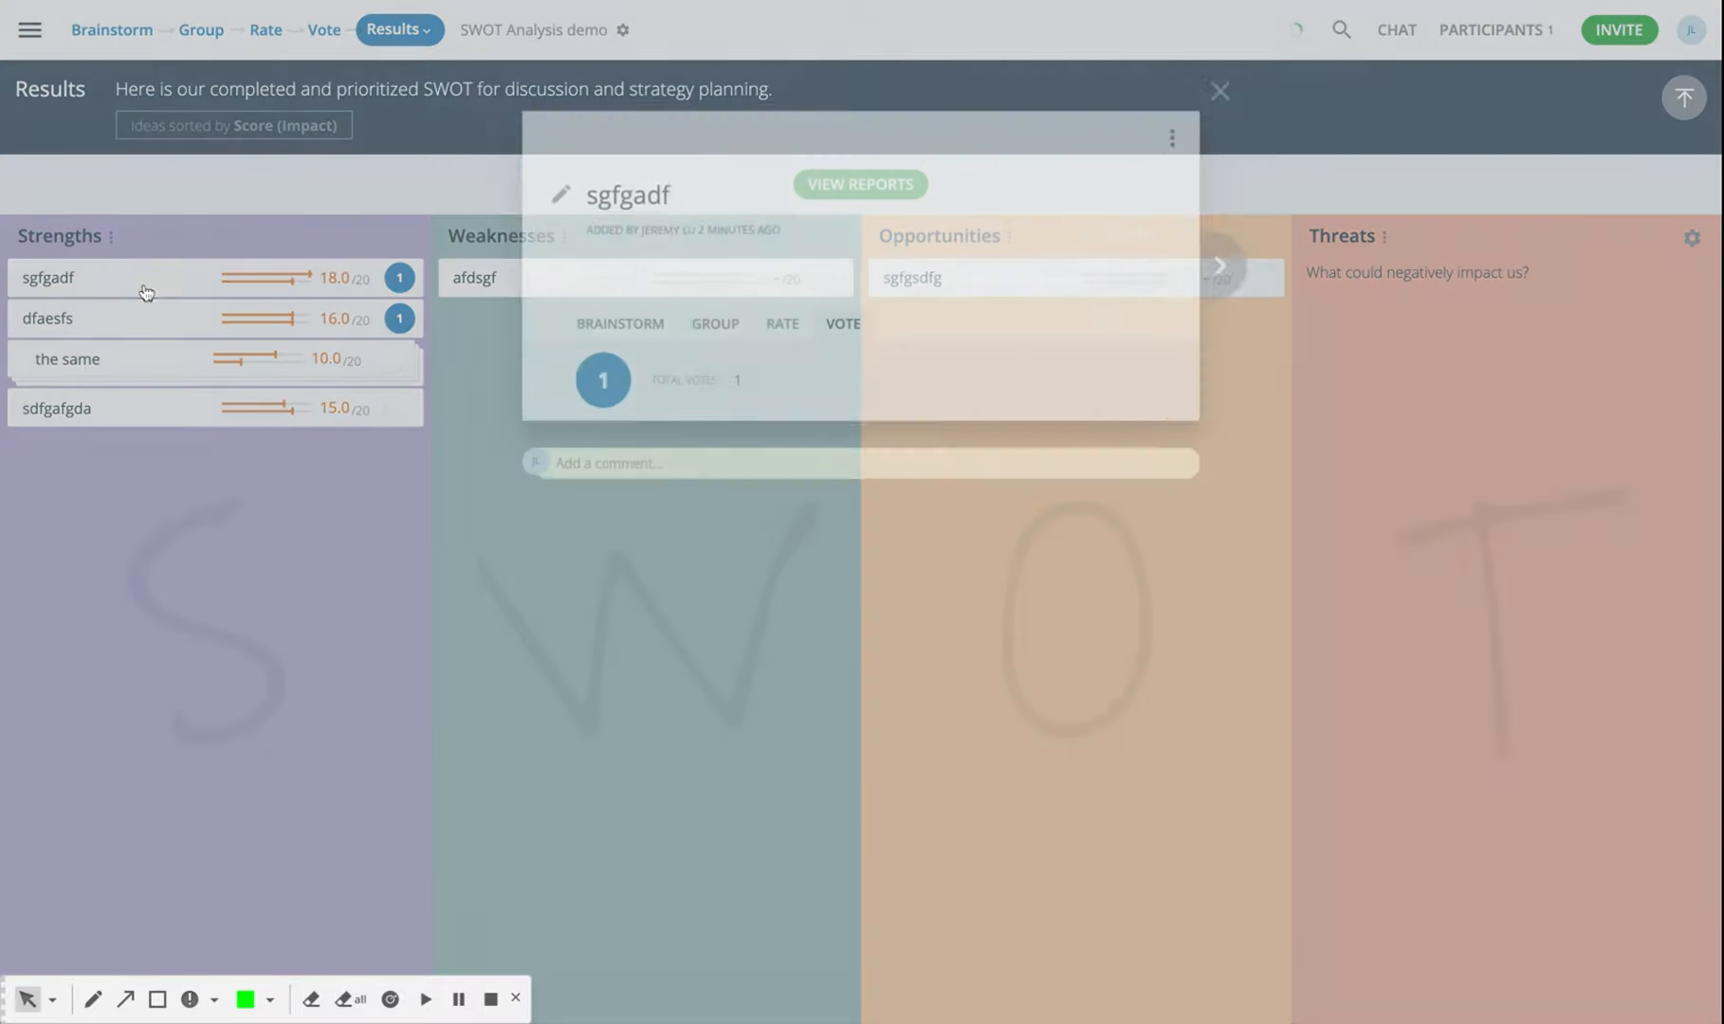
pyautogui.click(614, 491)
pyautogui.write('bfgsgdag')
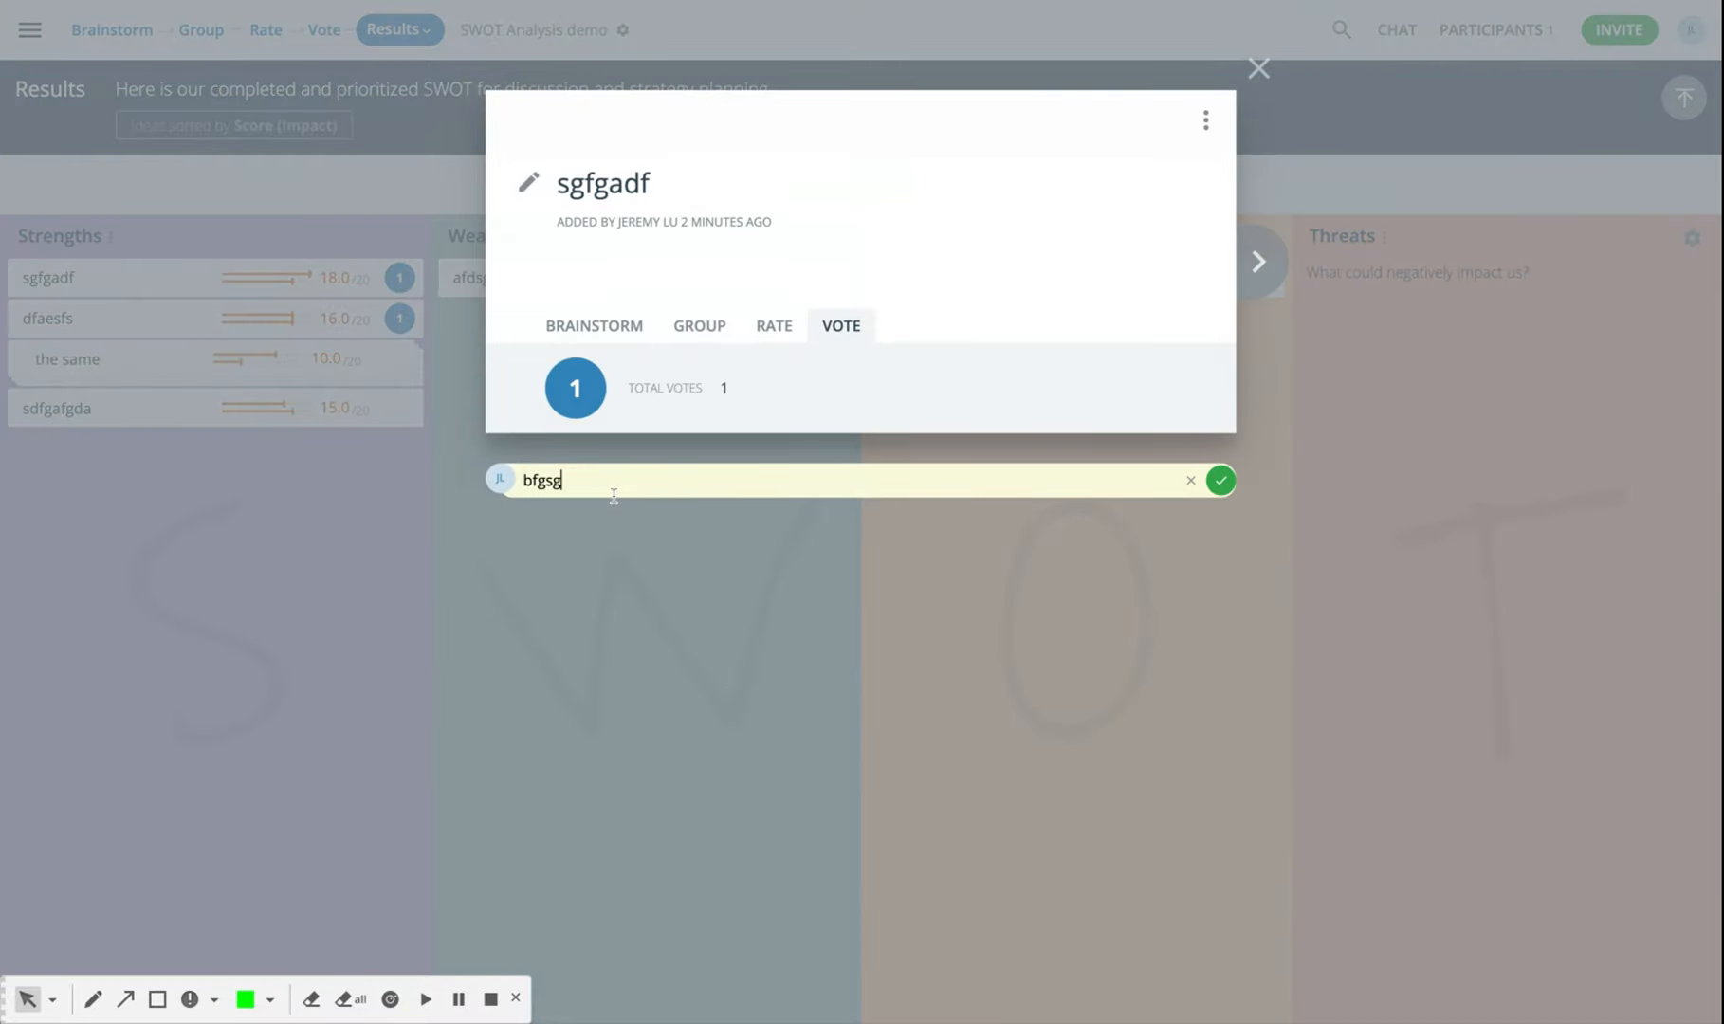
pyautogui.press('Return')
pyautogui.write('fea dfasd')
pyautogui.press('Return')
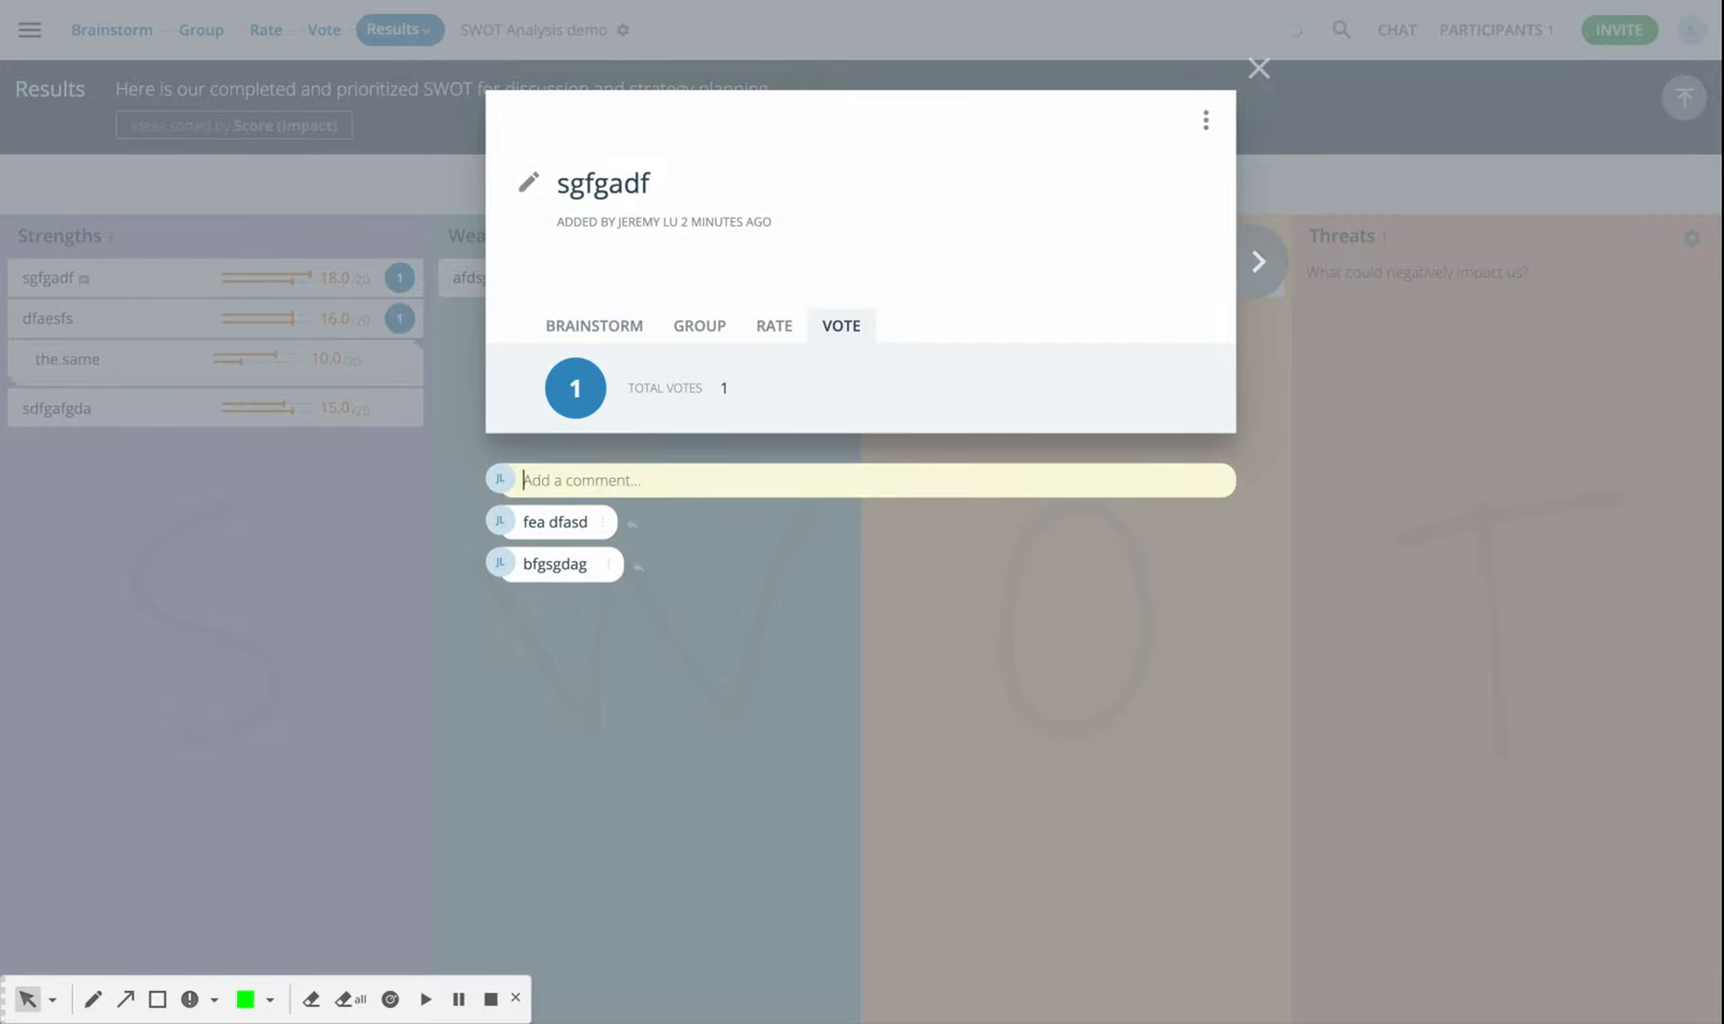
# Attach a dog picture to the idea "sgfgadf" by searching images for "dog", and close the idea
pyautogui.click(1205, 122)
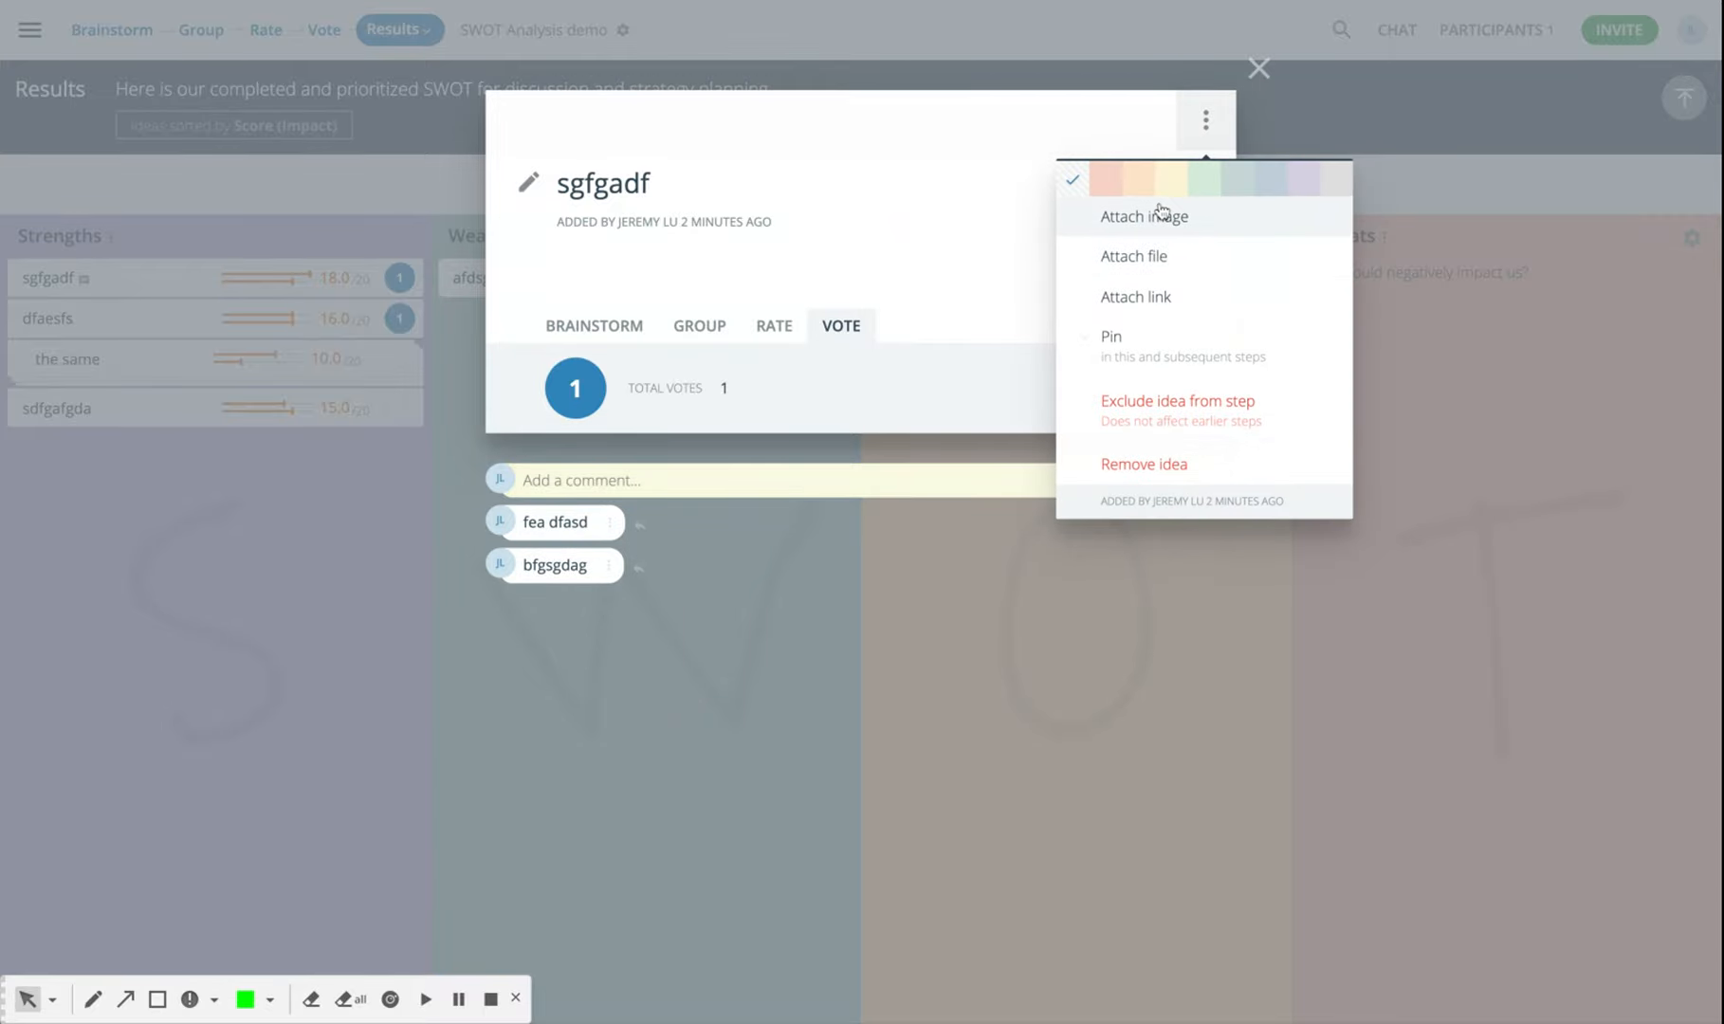
pyautogui.click(1152, 217)
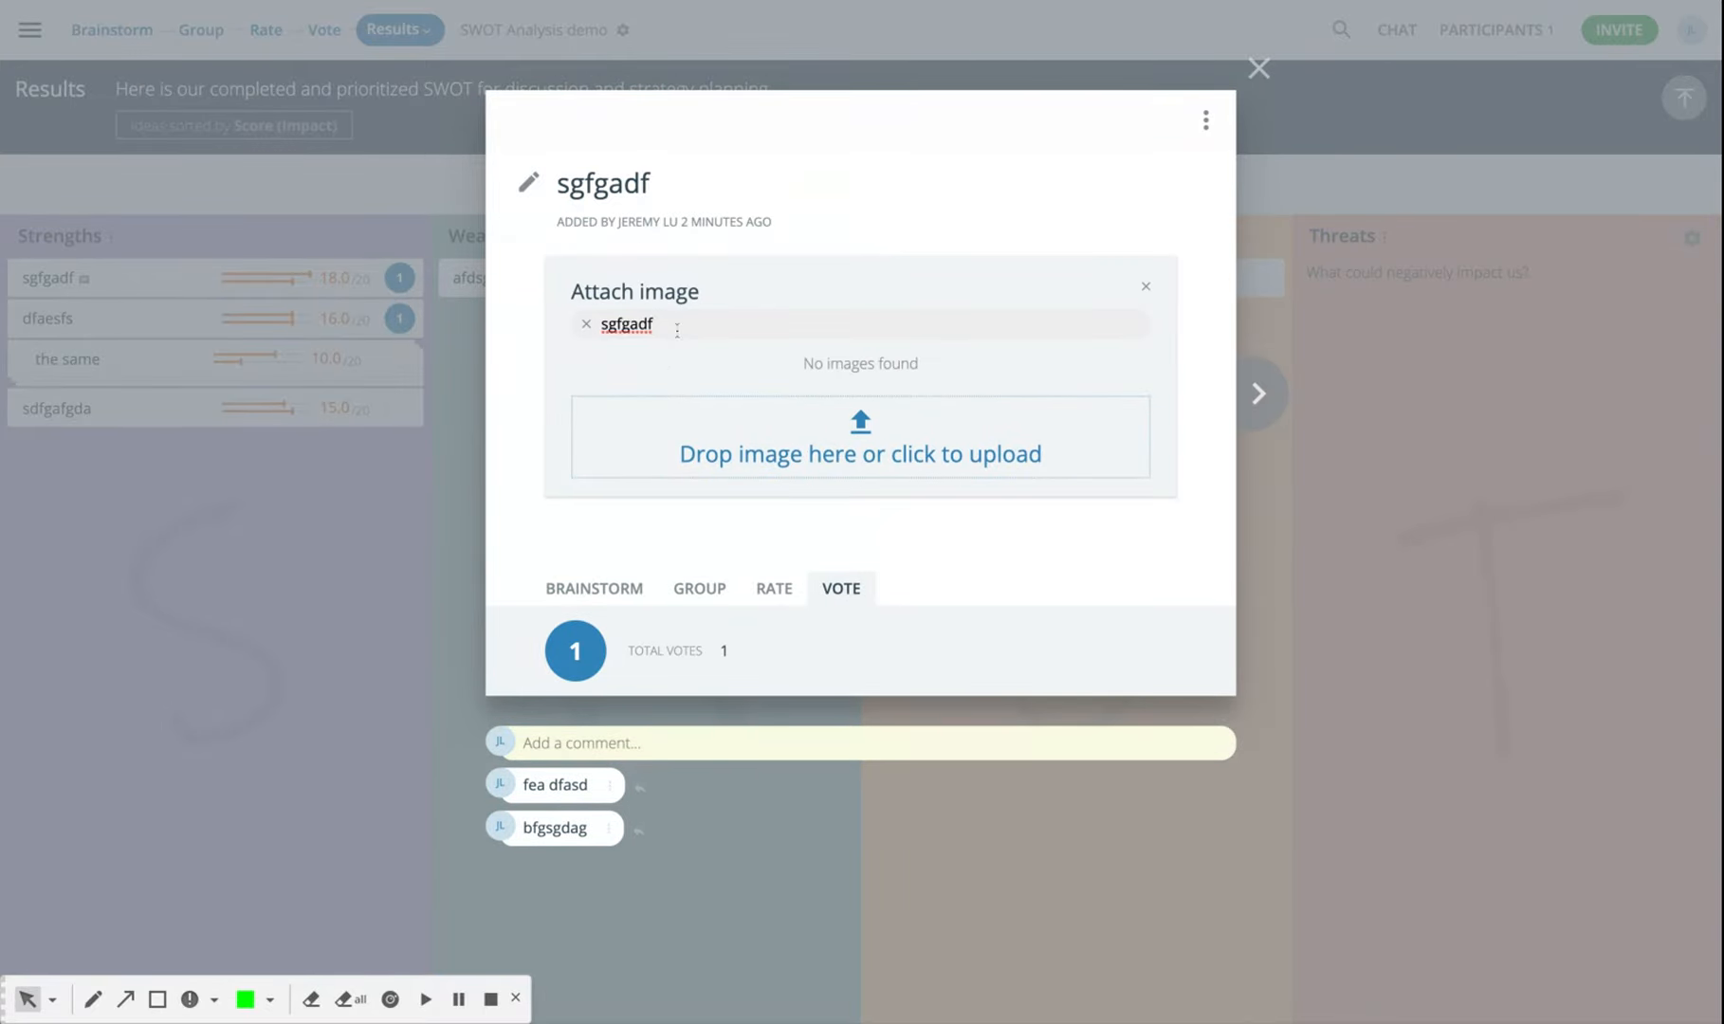
pyautogui.doubleClick(670, 323)
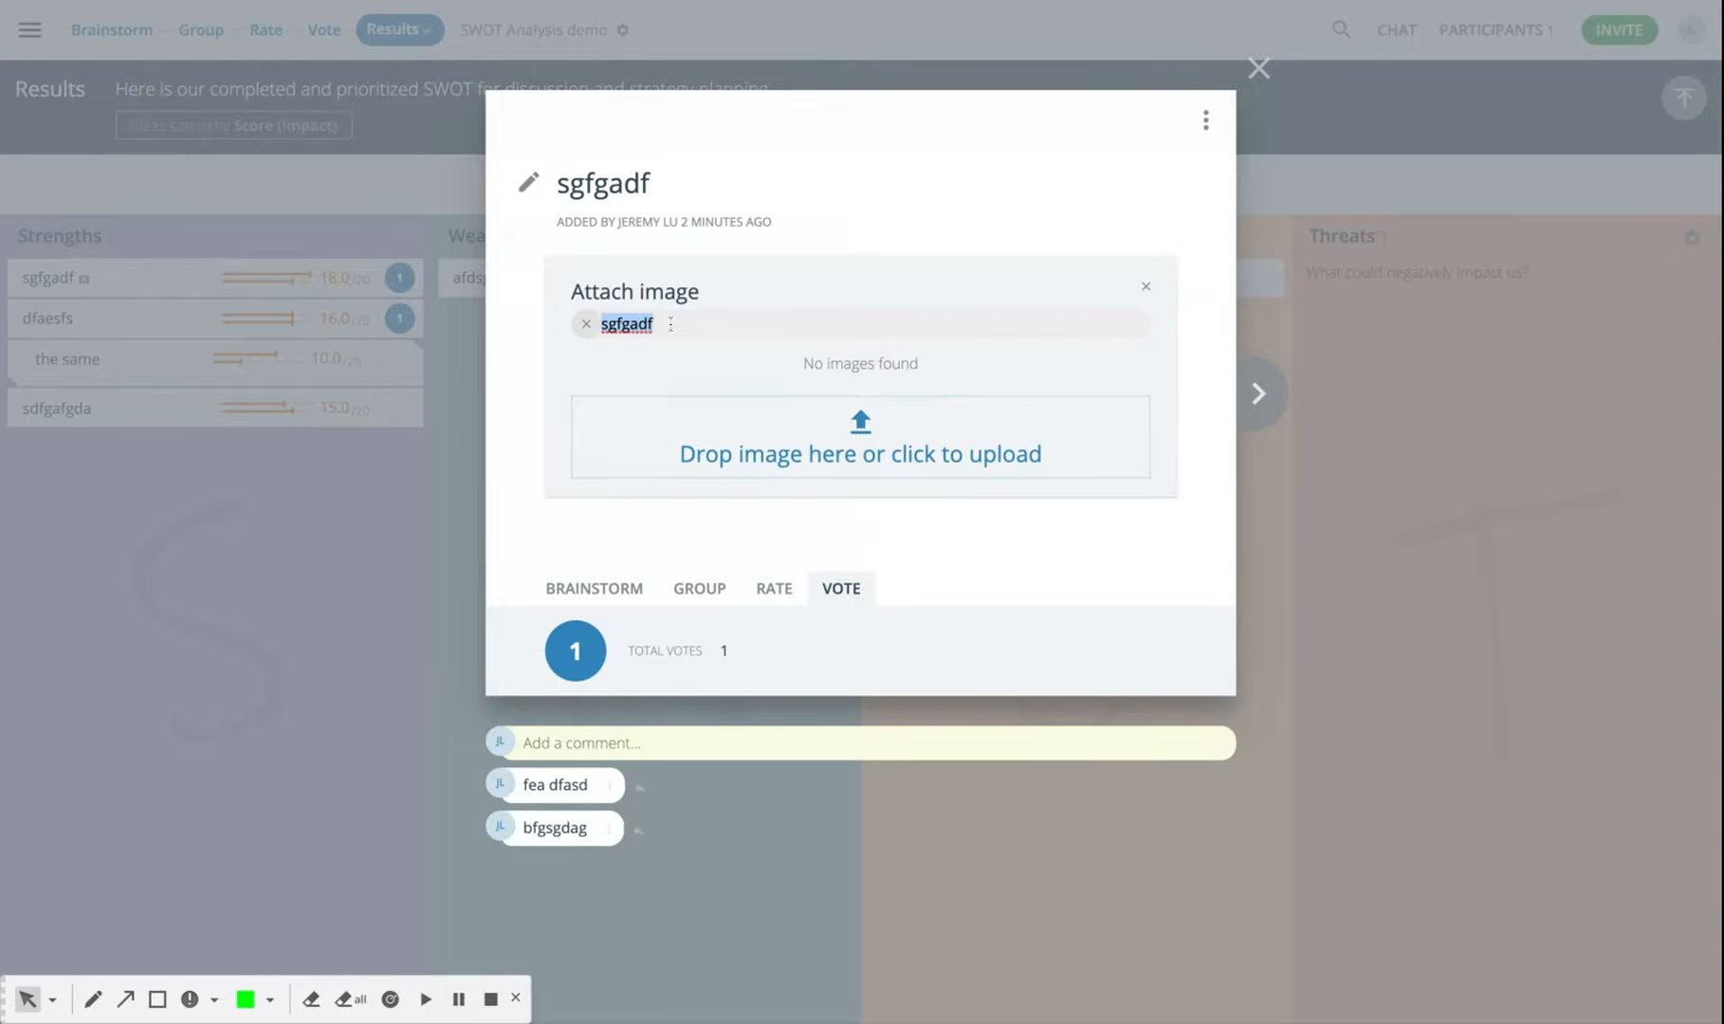
pyautogui.write('dog')
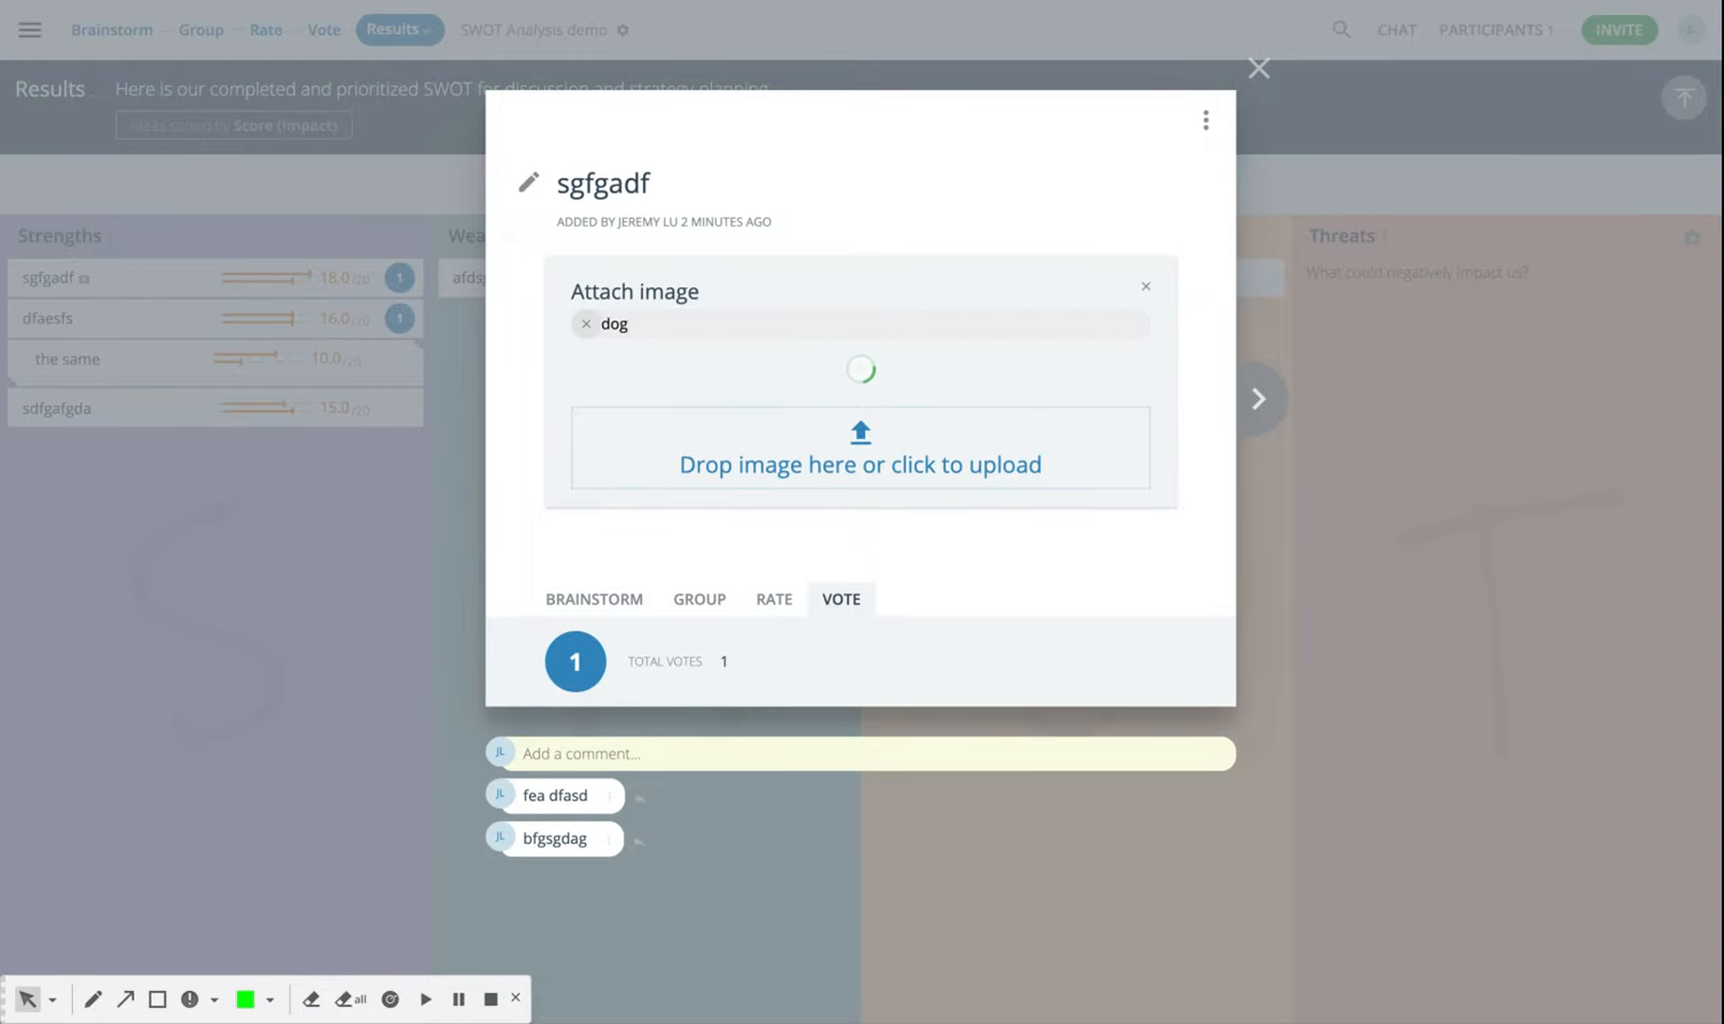
pyautogui.click(788, 399)
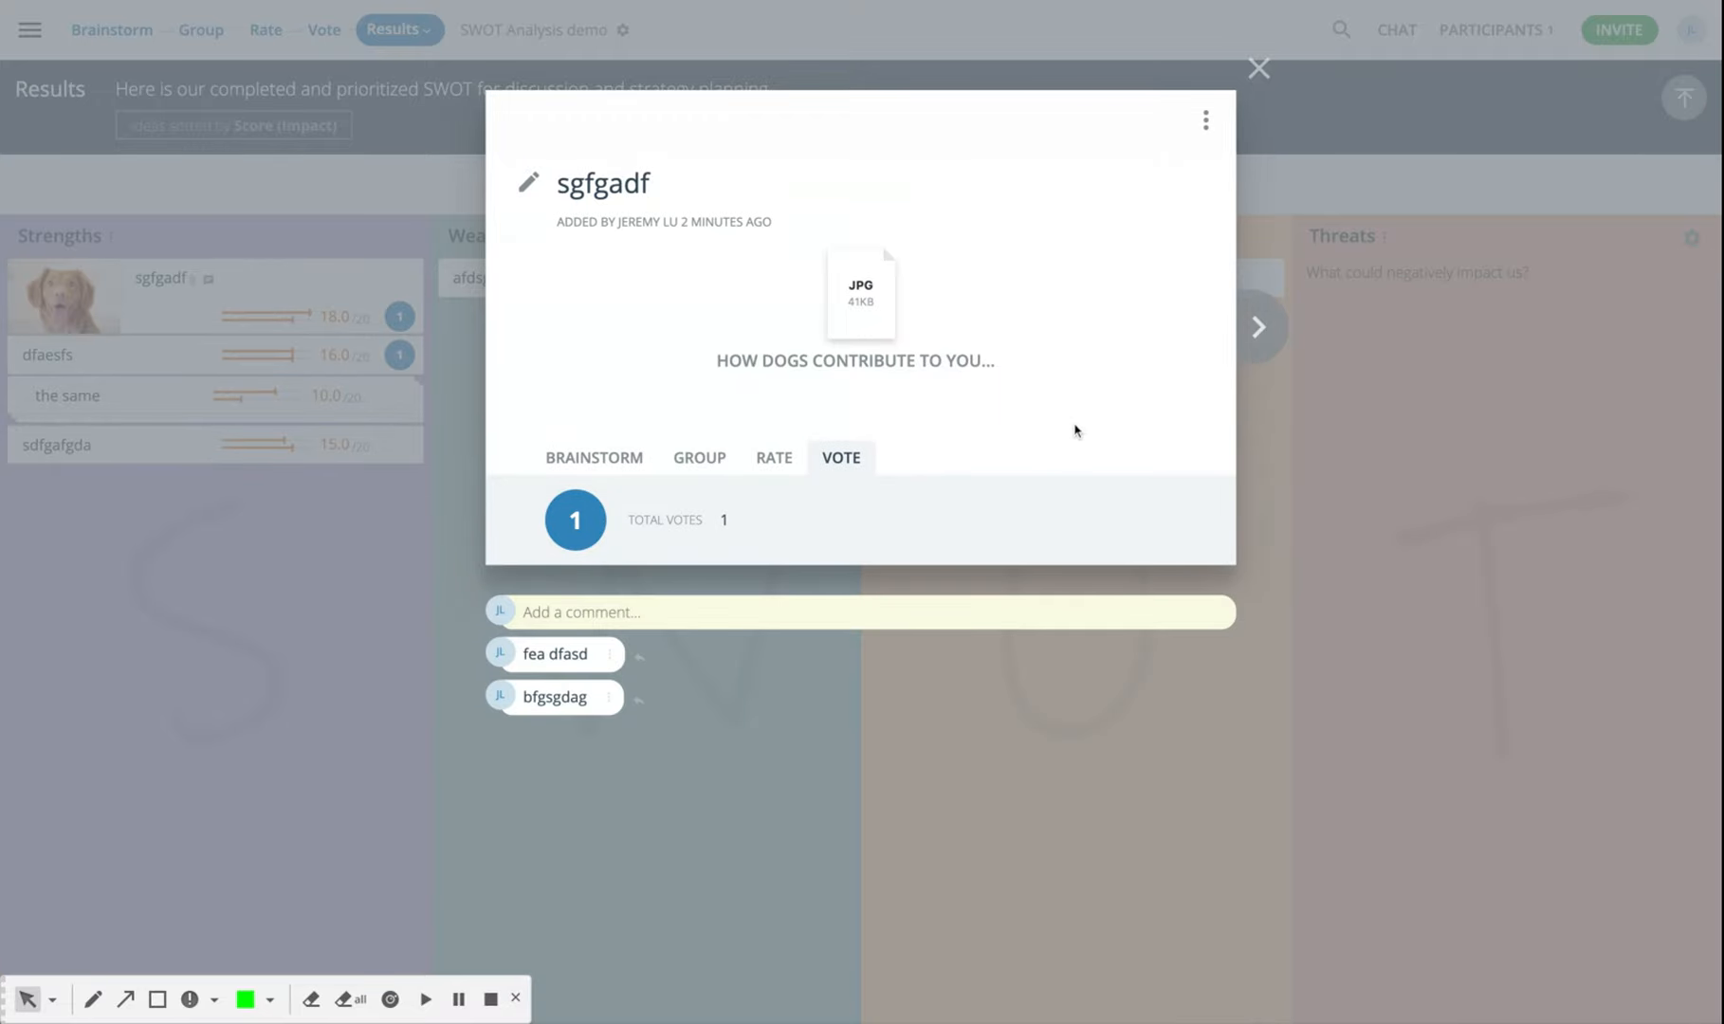
pyautogui.click(1355, 382)
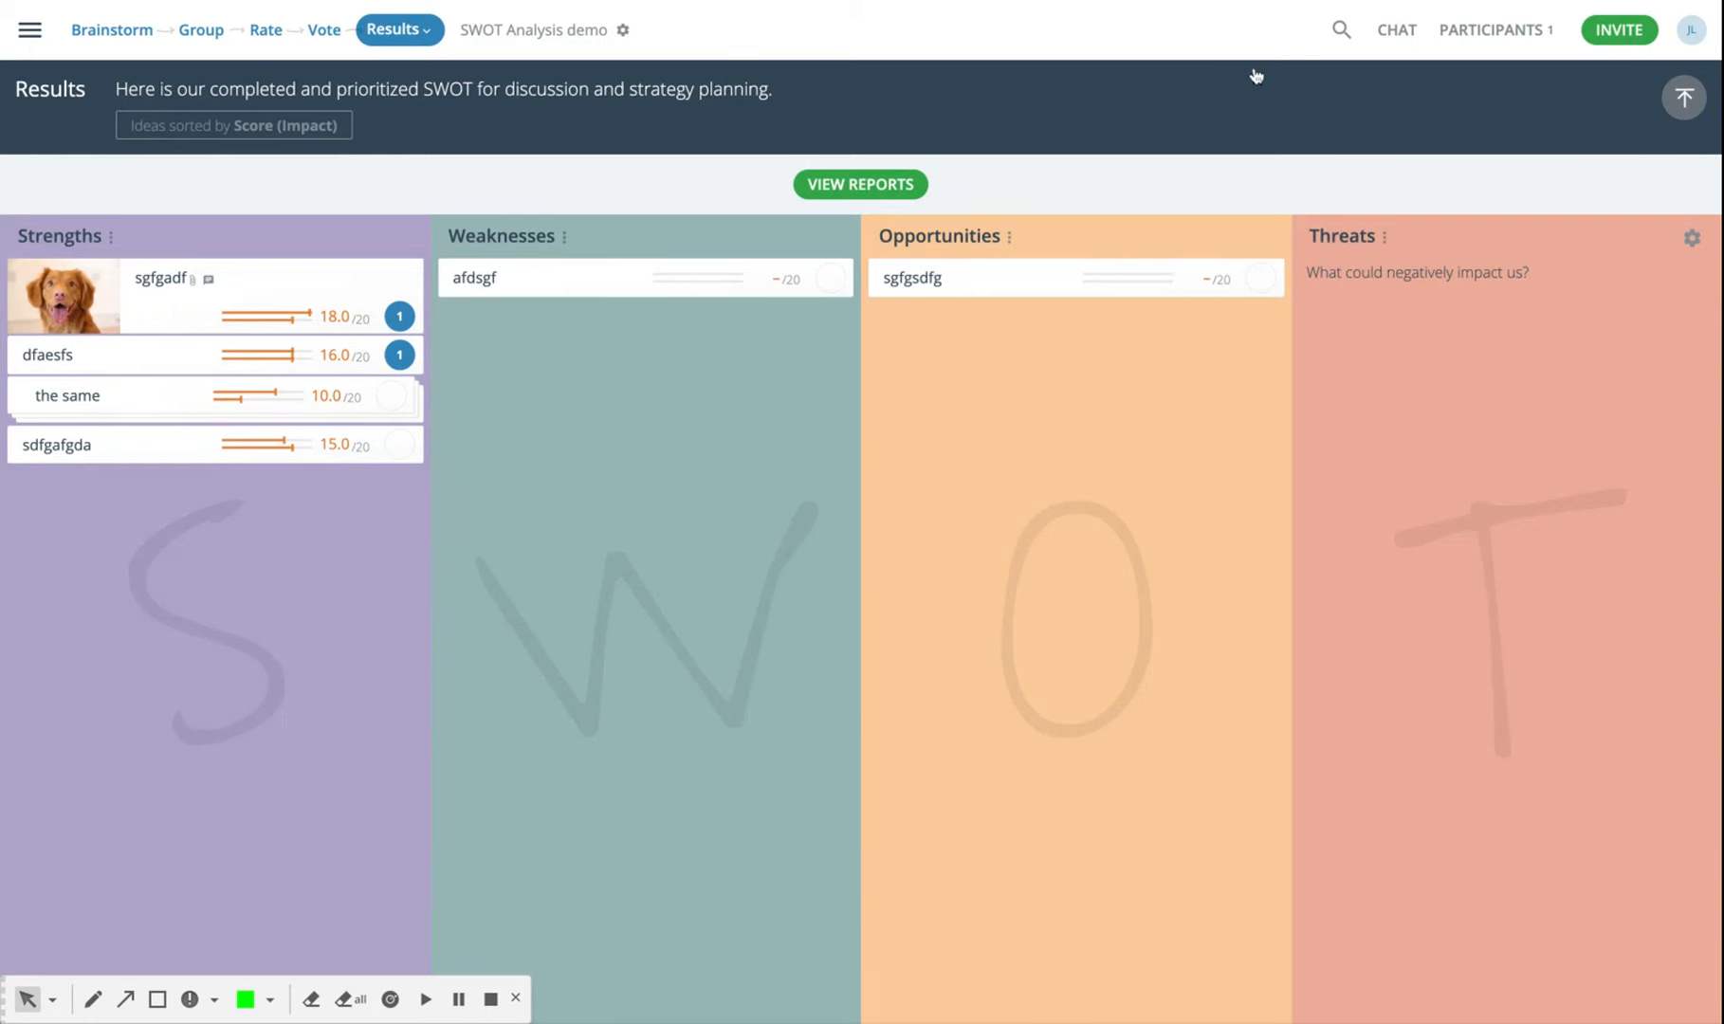
# Collapse the Results instructions banner, and view the Strengths list in full screen before returning to the four-column map
pyautogui.click(1684, 97)
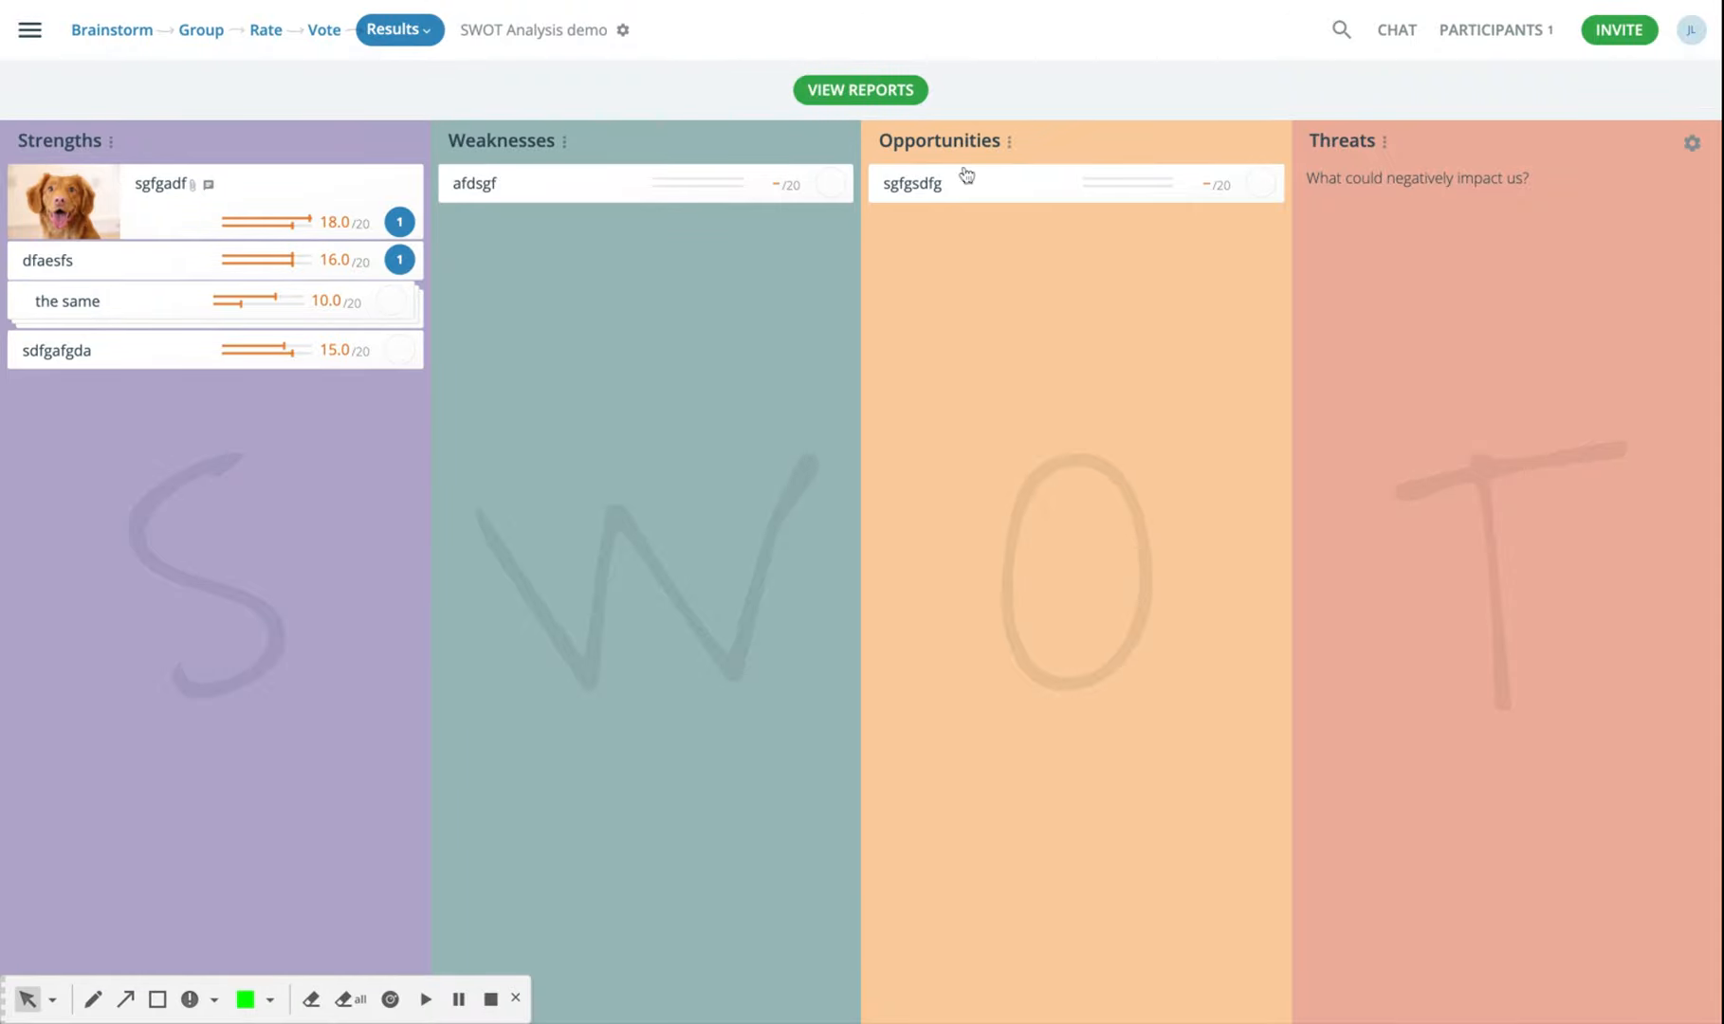
pyautogui.click(122, 147)
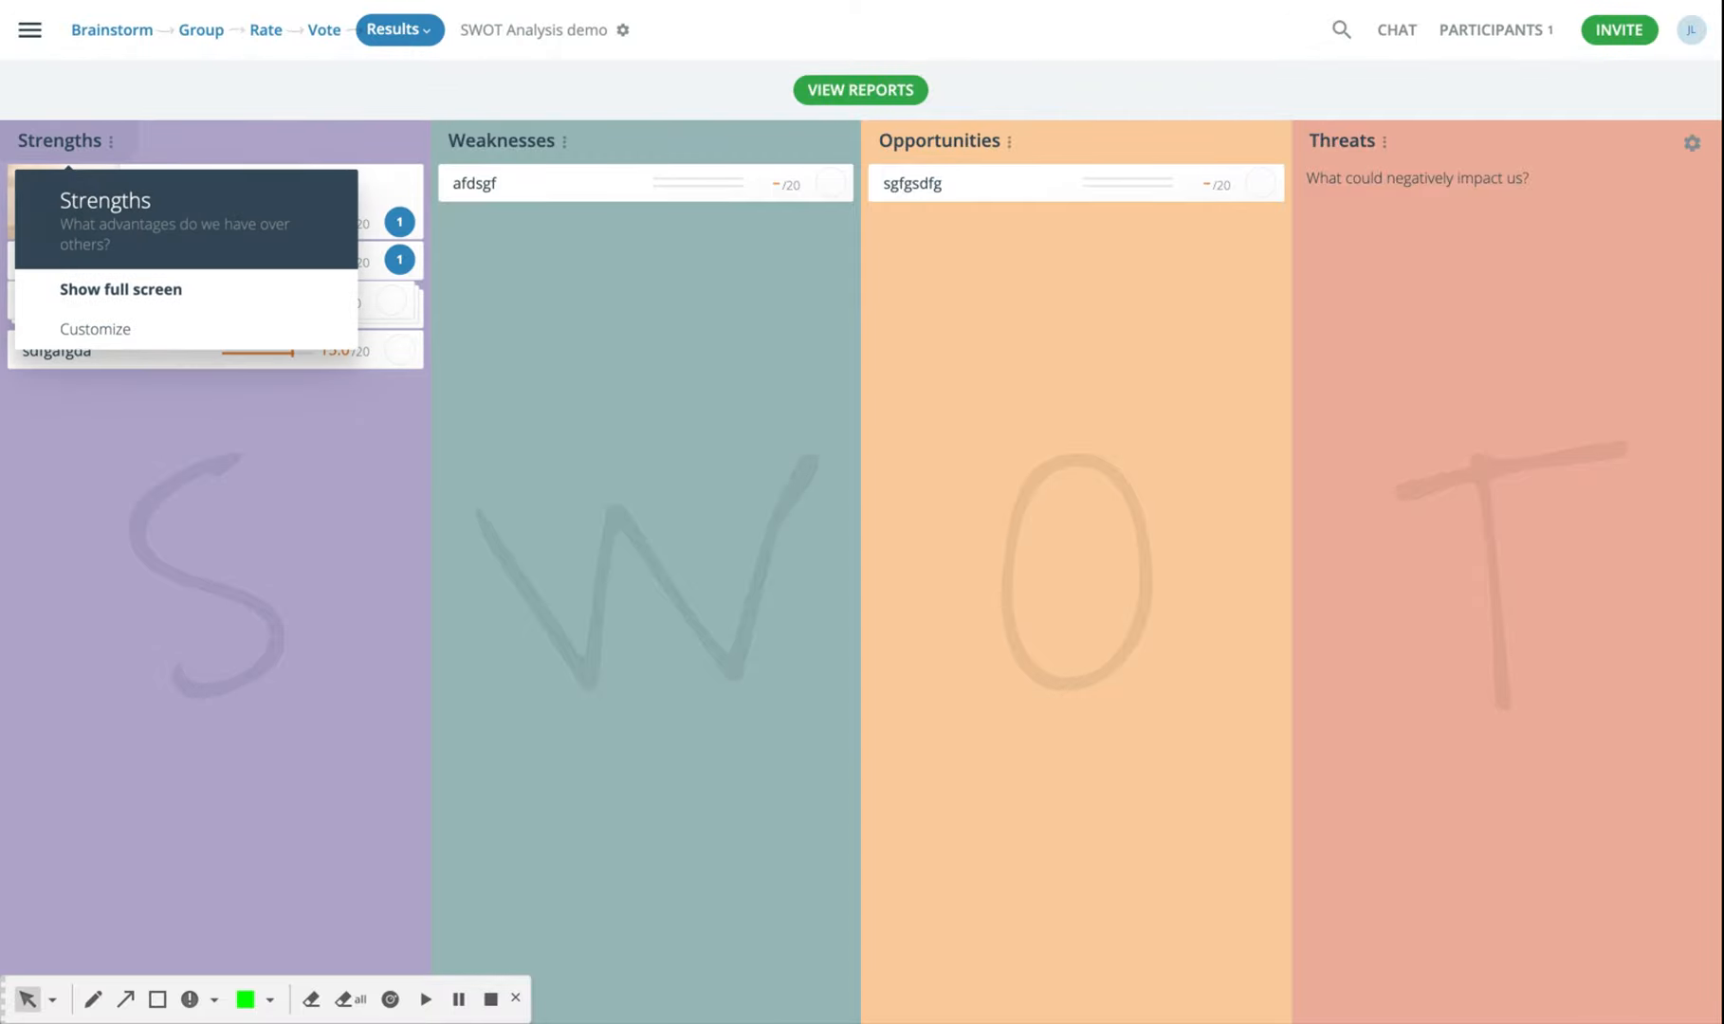
pyautogui.click(147, 290)
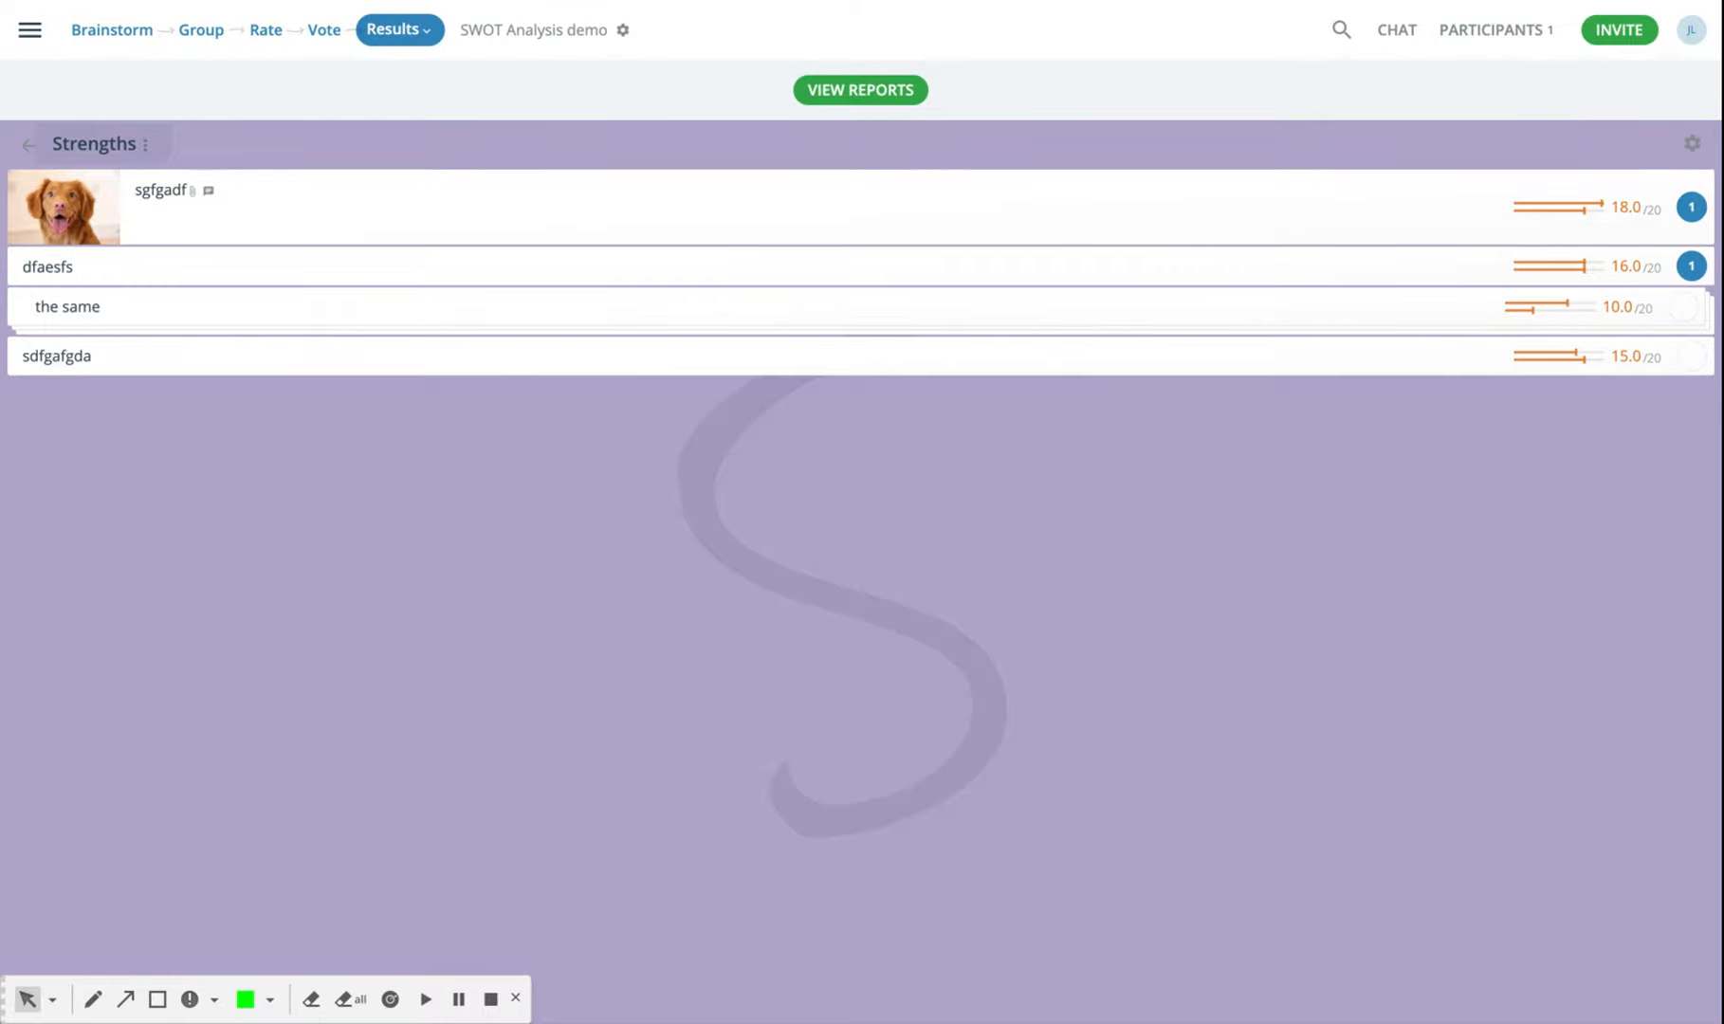
pyautogui.click(145, 145)
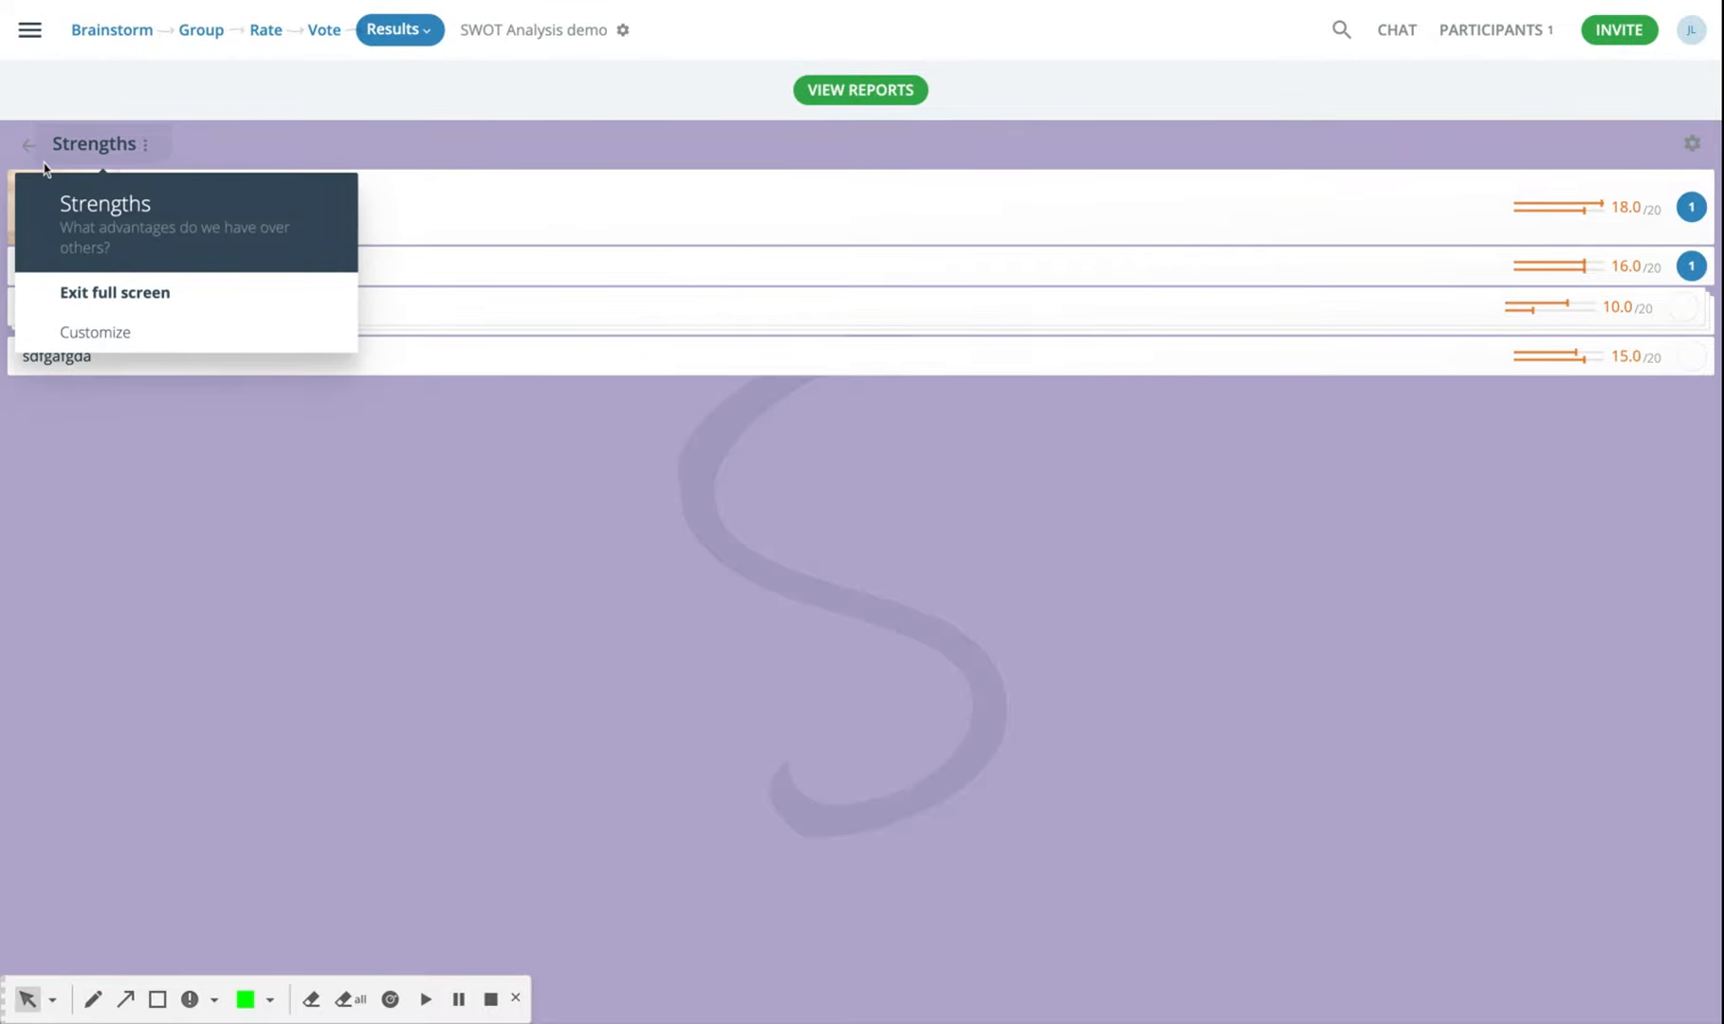
pyautogui.click(82, 290)
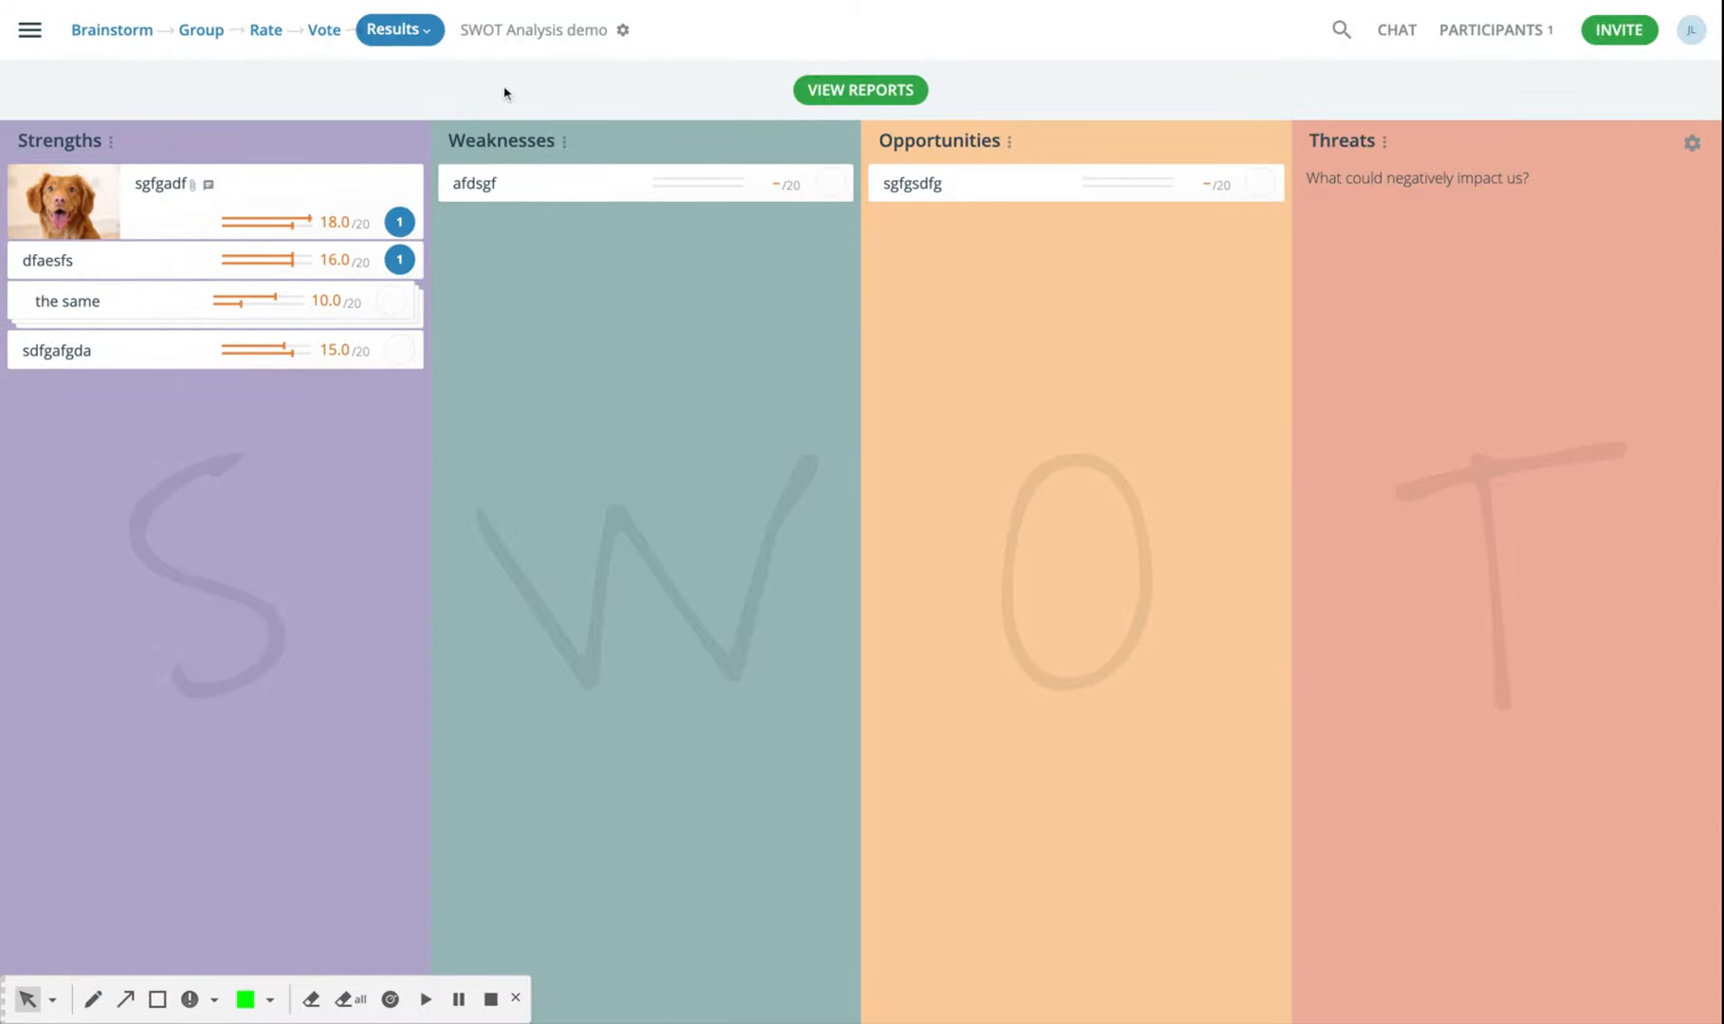
# Open the map's reports and read through the whole Process report
pyautogui.click(856, 90)
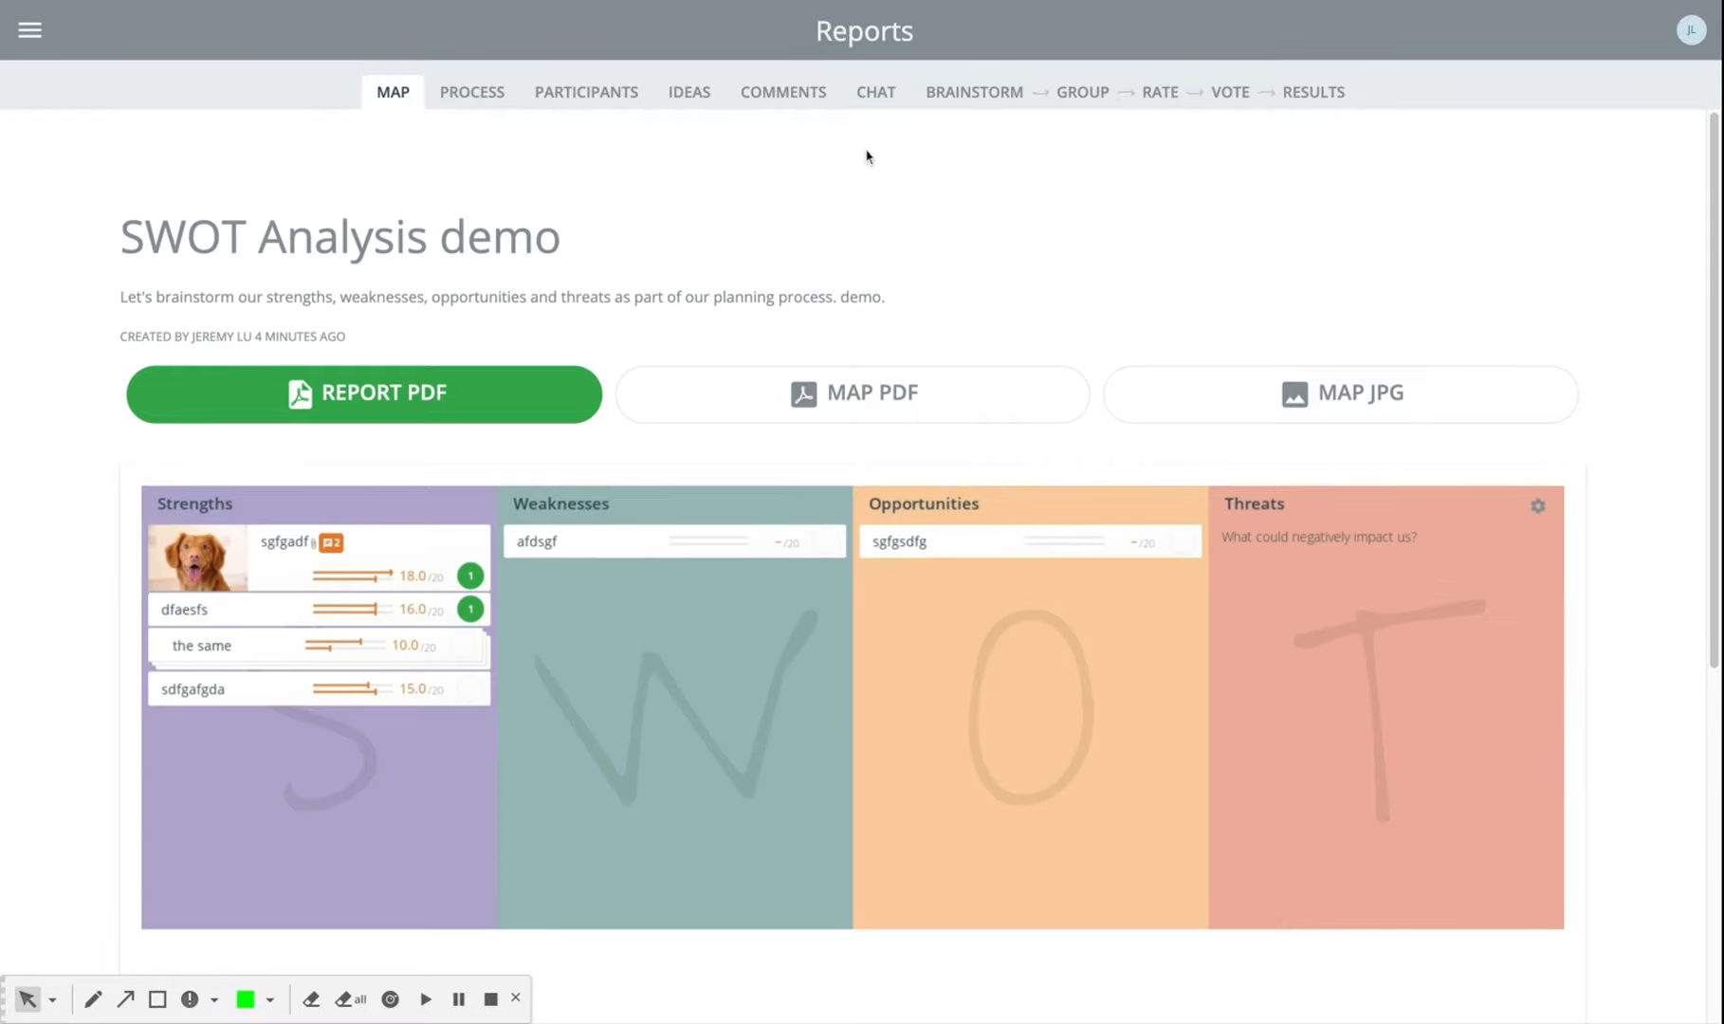
pyautogui.click(484, 114)
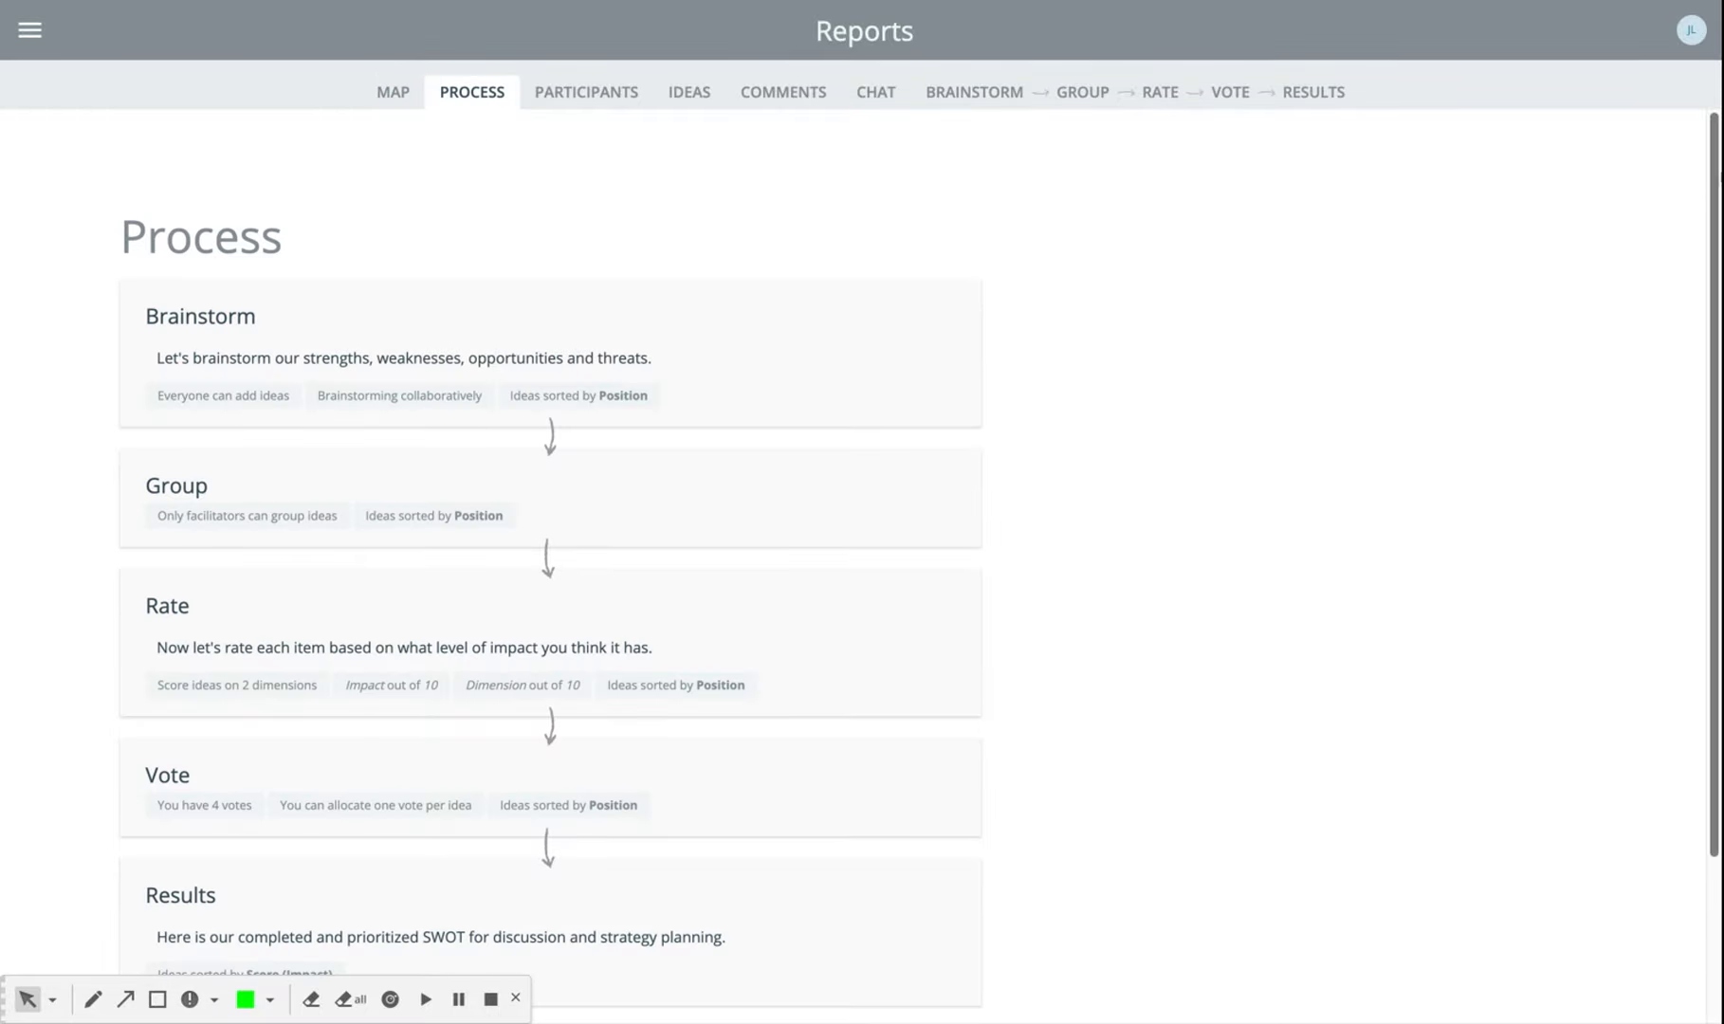
pyautogui.scroll(-2, 1716, 179)
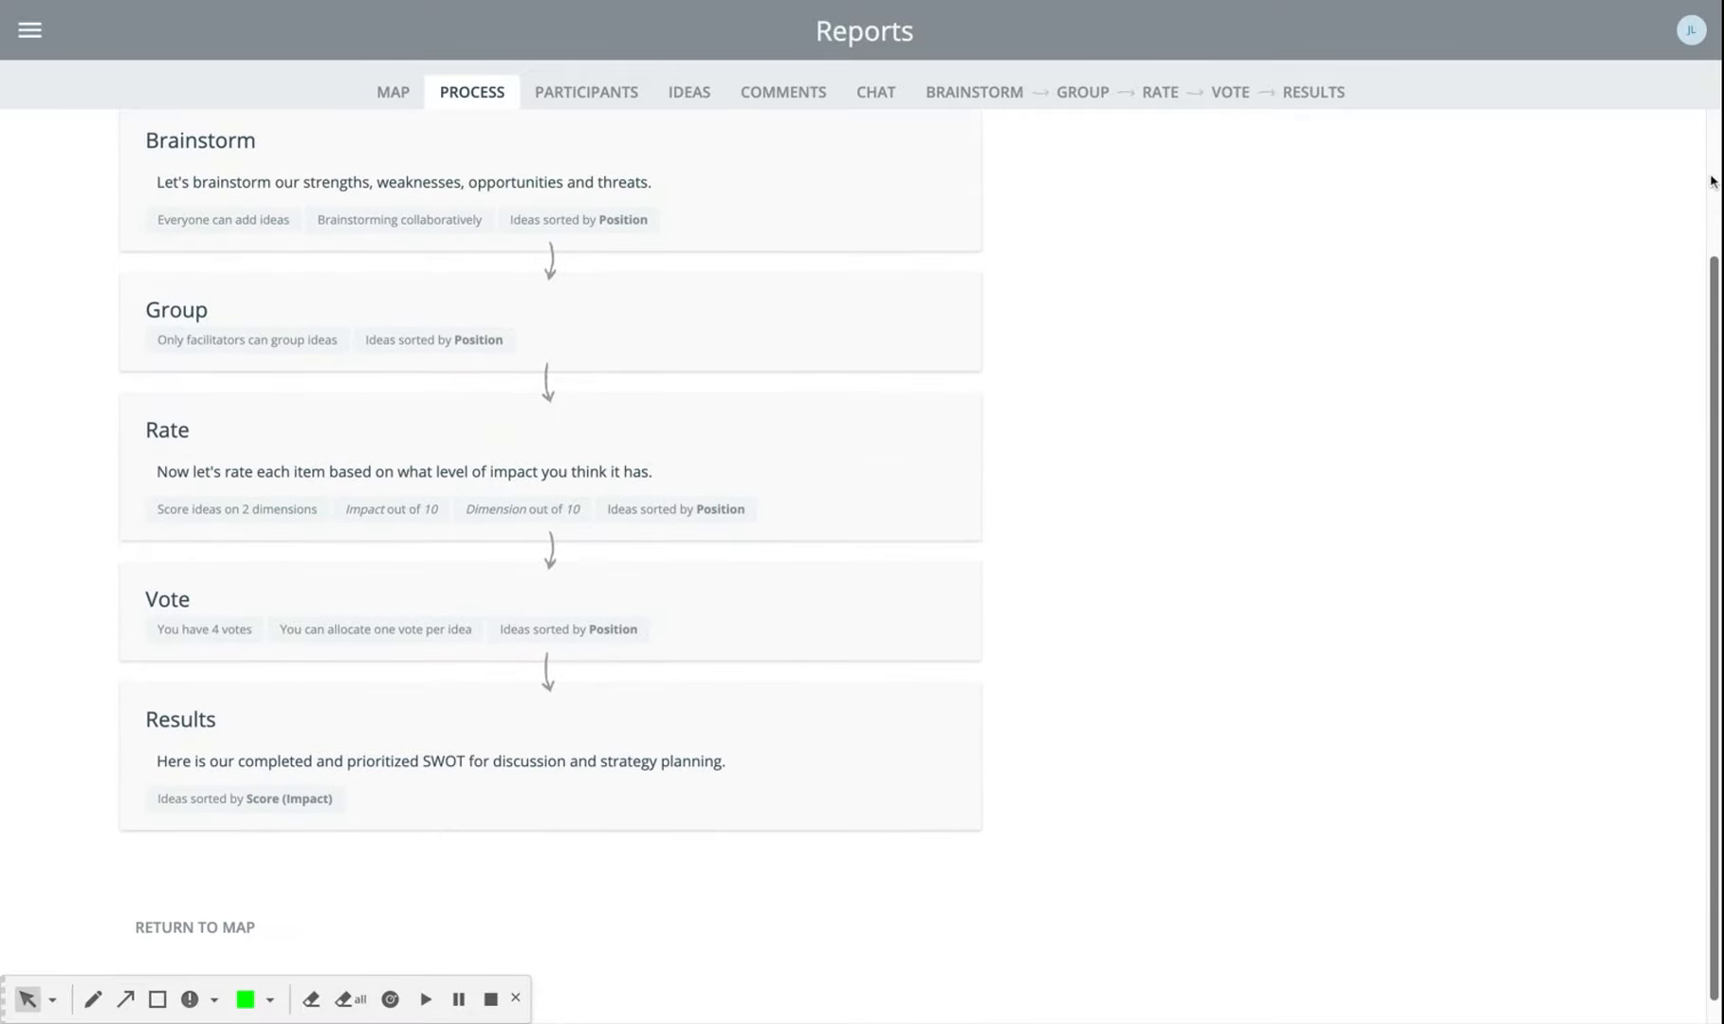
pyautogui.scroll(2, 1714, 180)
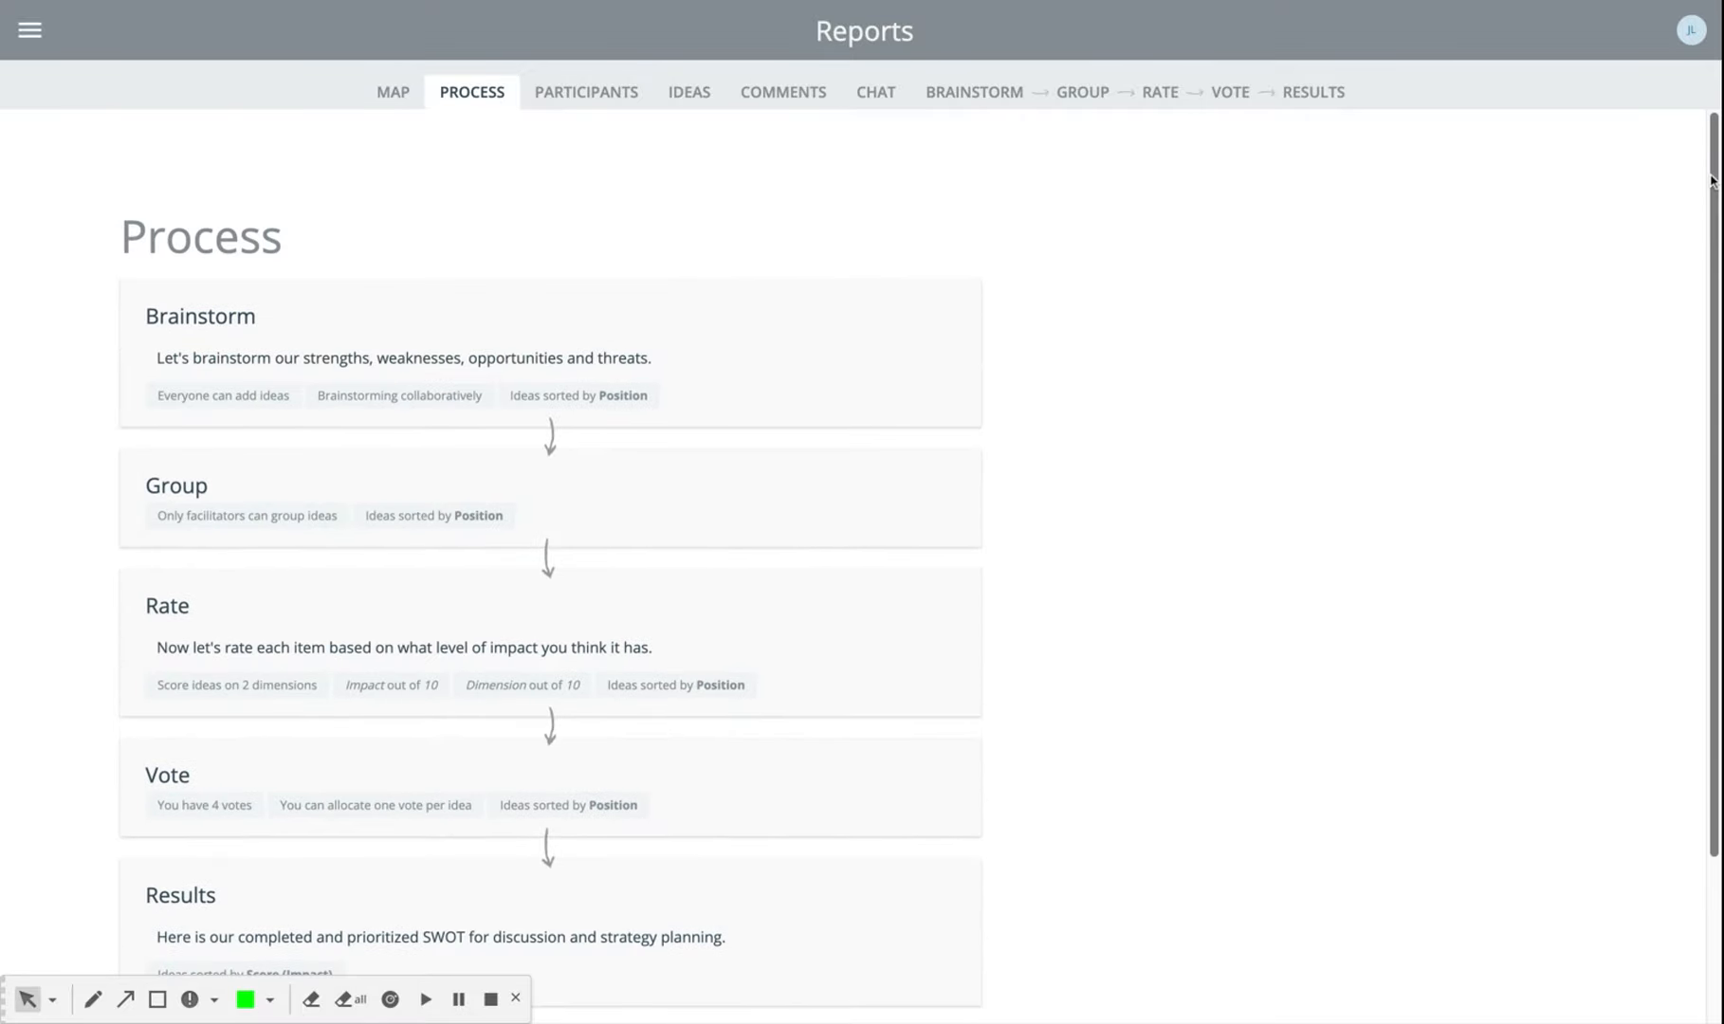
# Review the Ideas, Comments, Chat, Brainstorm and Group reports in turn
pyautogui.click(548, 100)
pyautogui.click(687, 98)
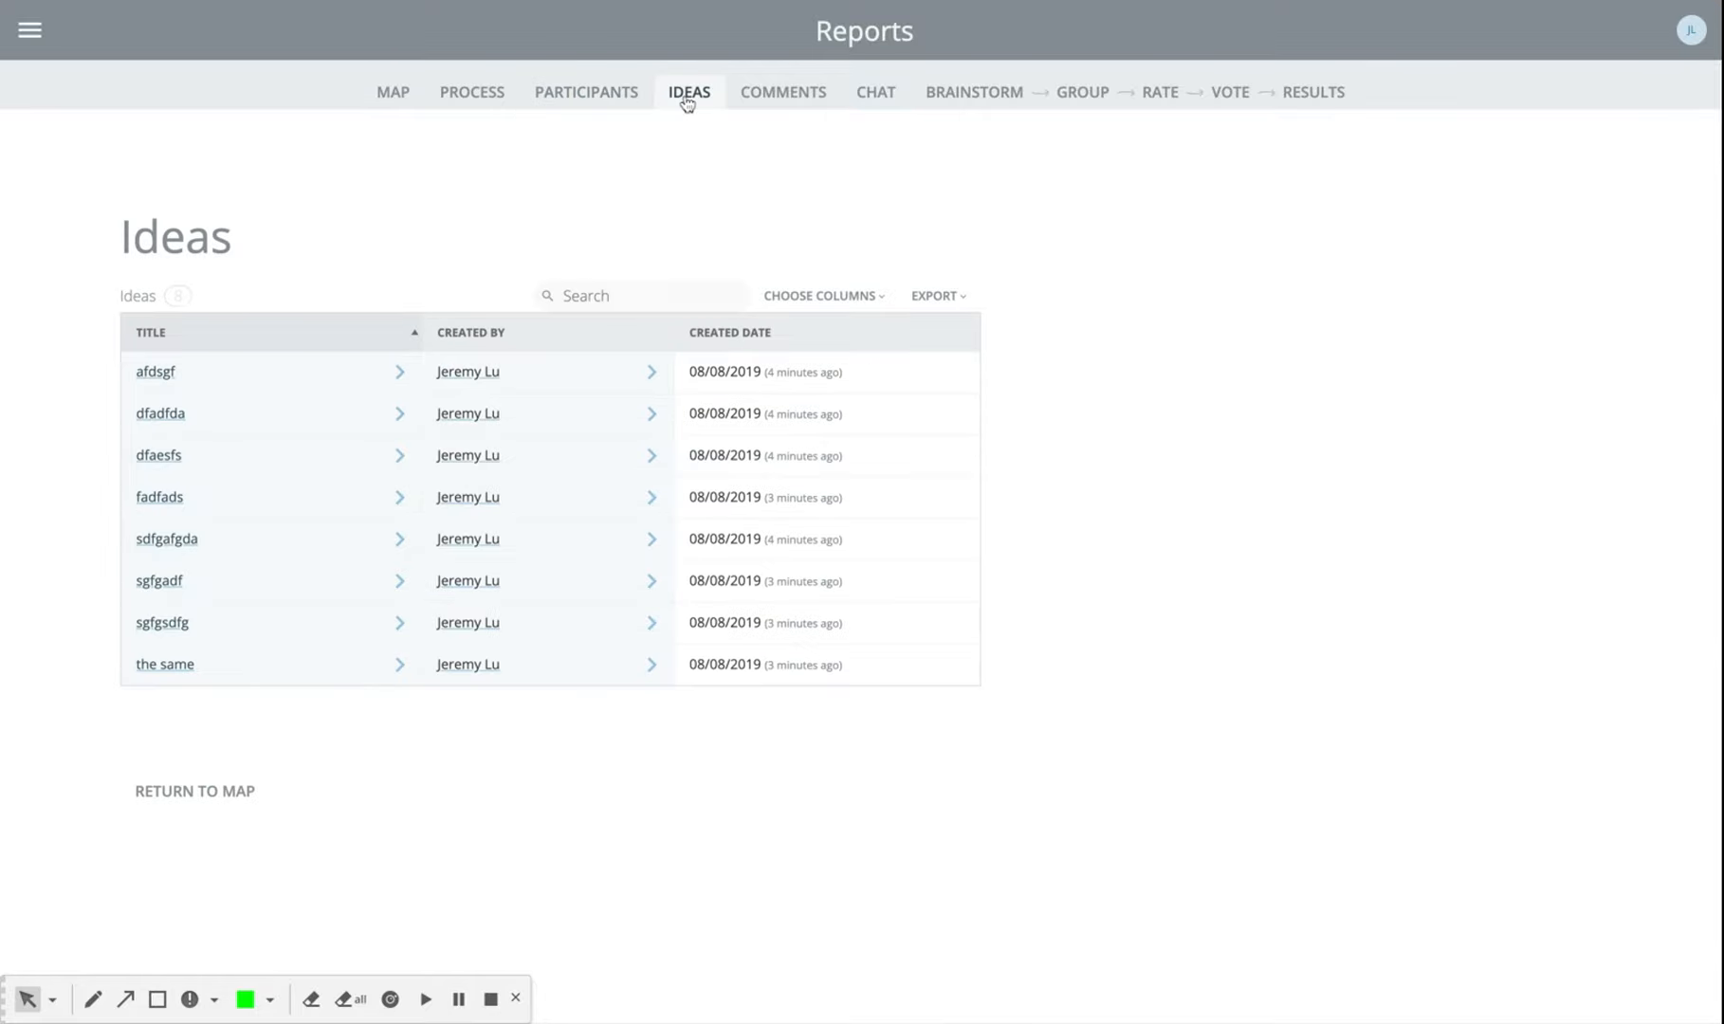
pyautogui.click(799, 98)
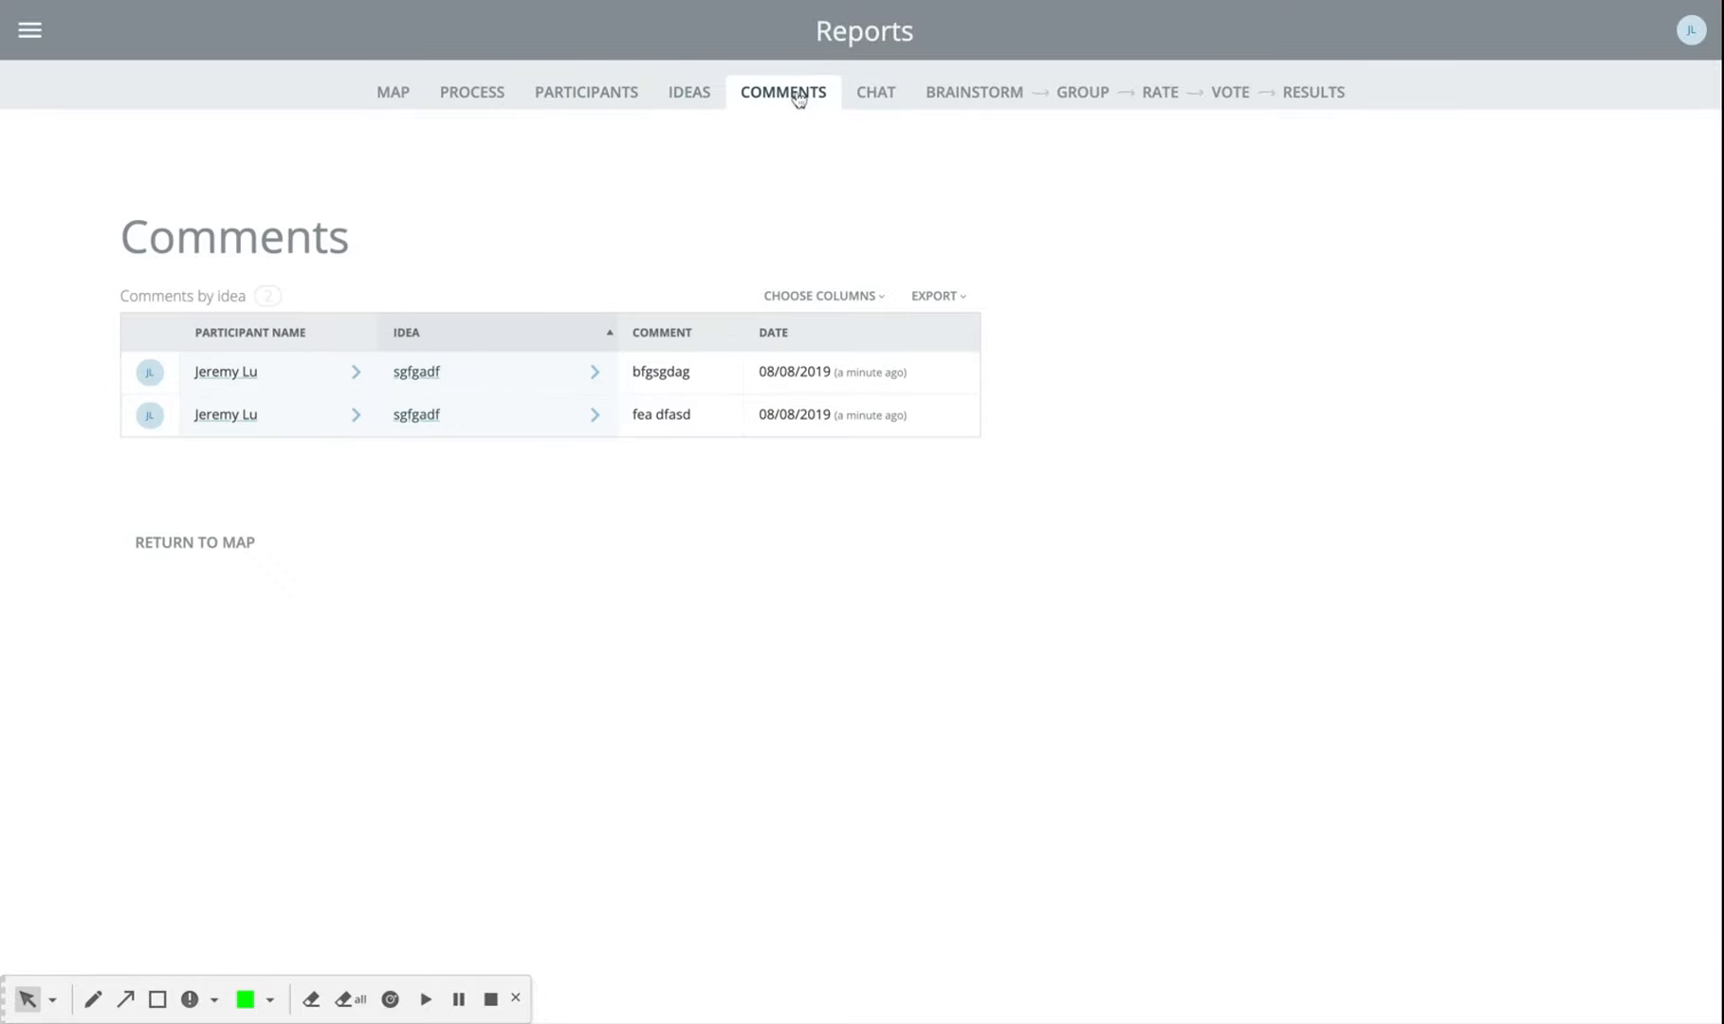
pyautogui.click(880, 96)
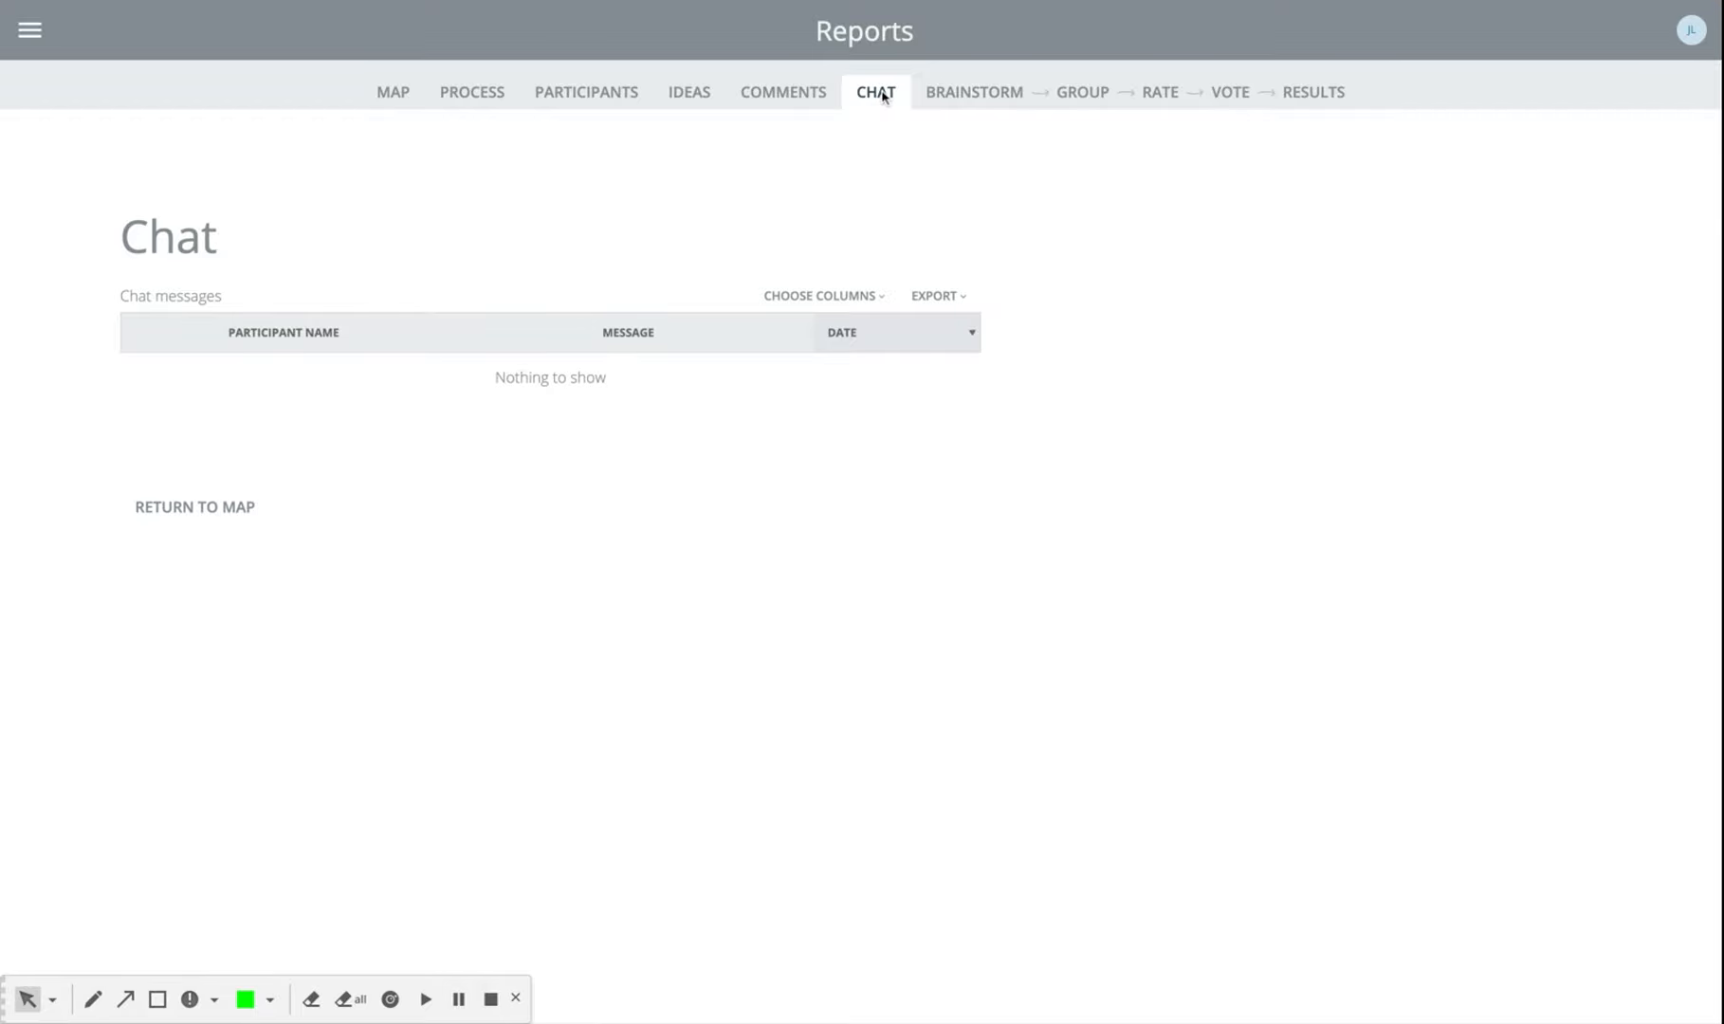
pyautogui.click(963, 102)
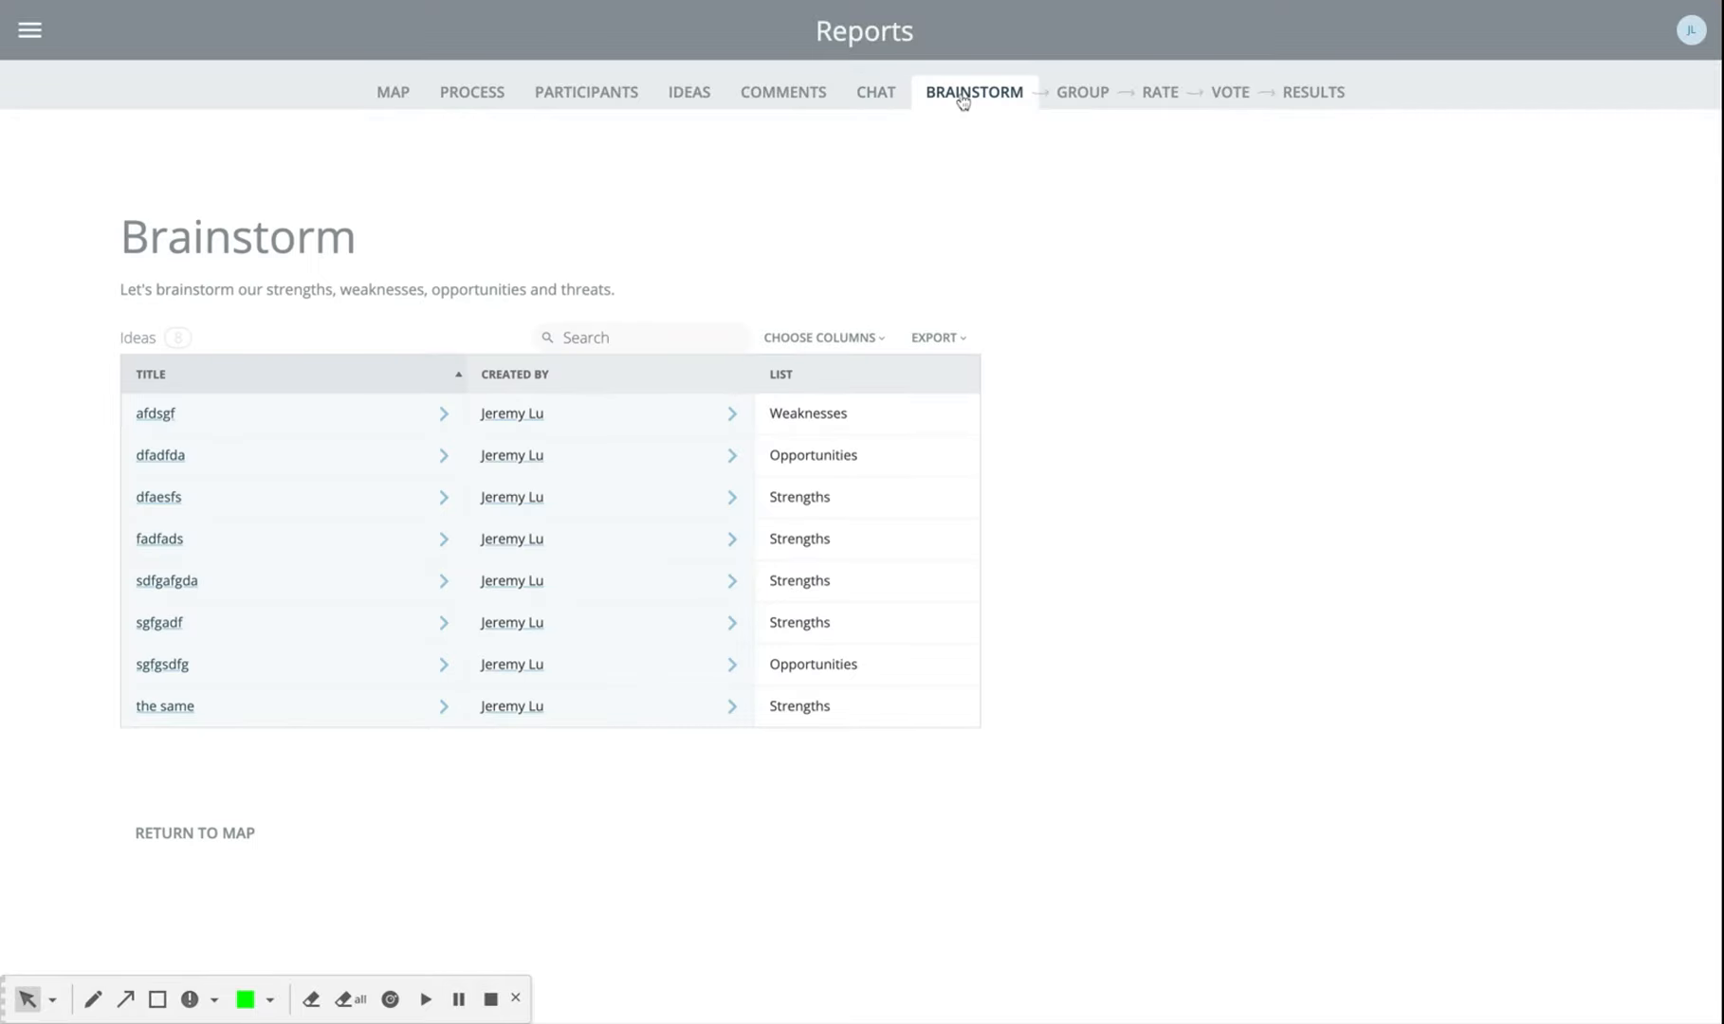
pyautogui.click(1079, 99)
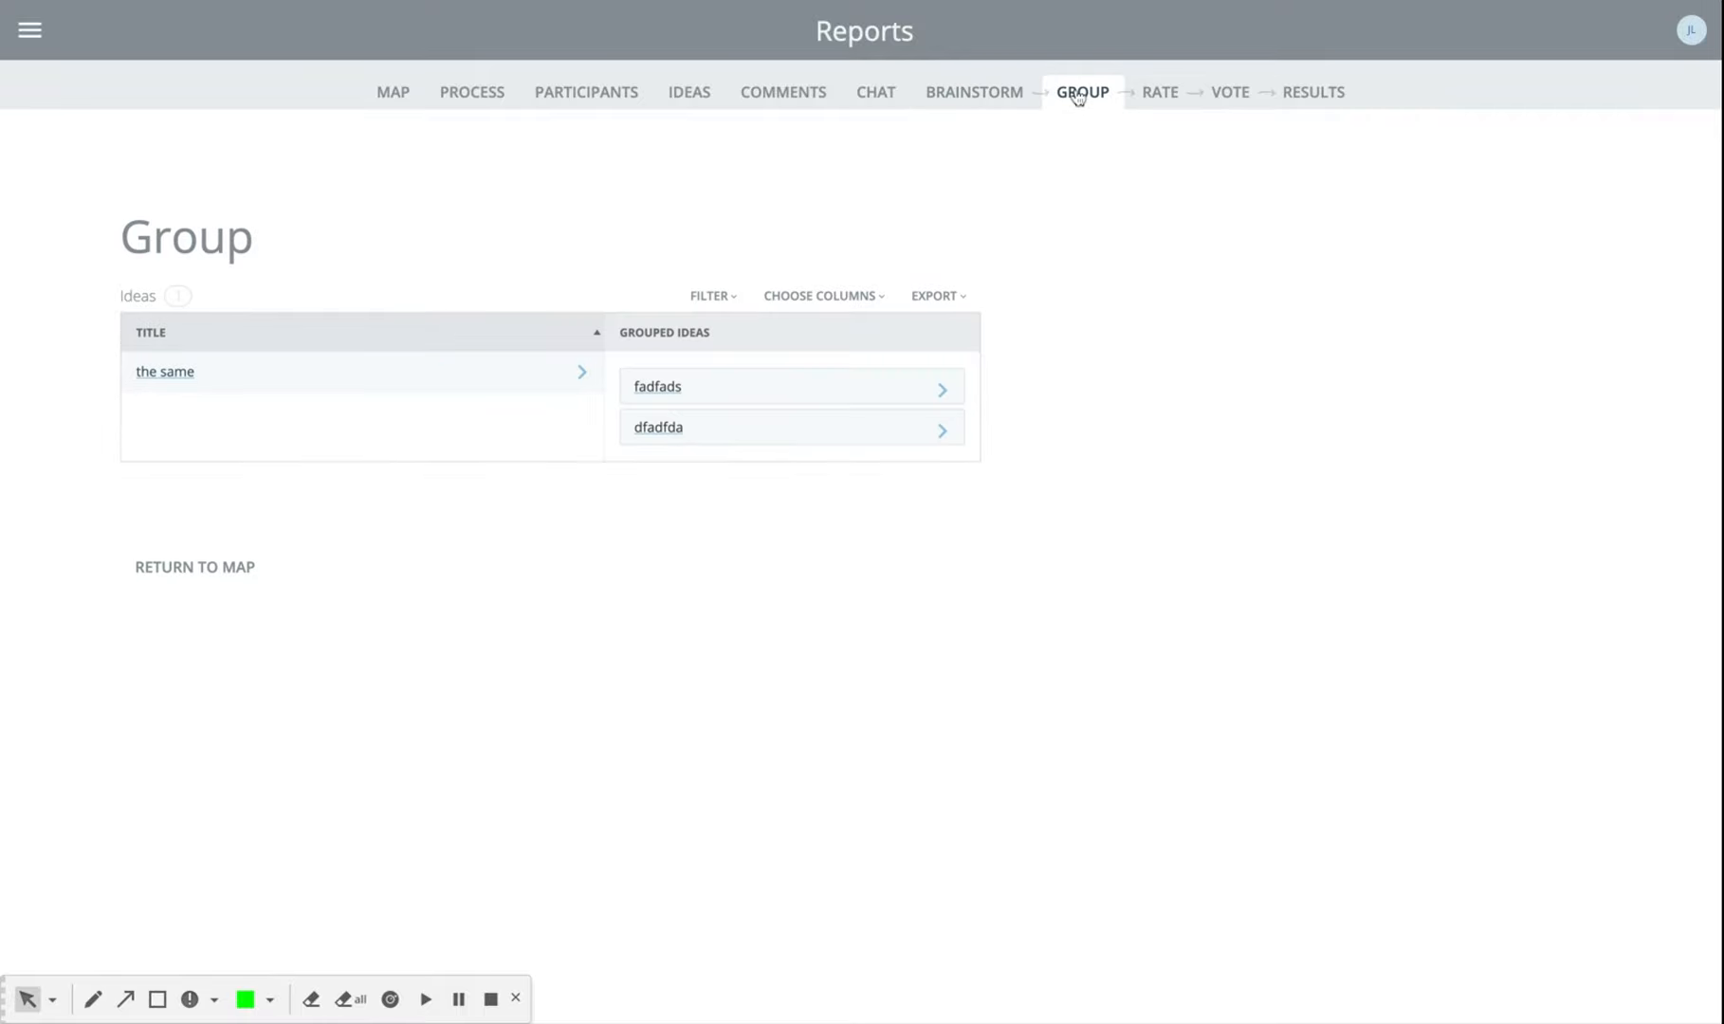
# Examine the Rate report's idea scores, along with its export formats and available columns
pyautogui.click(1159, 96)
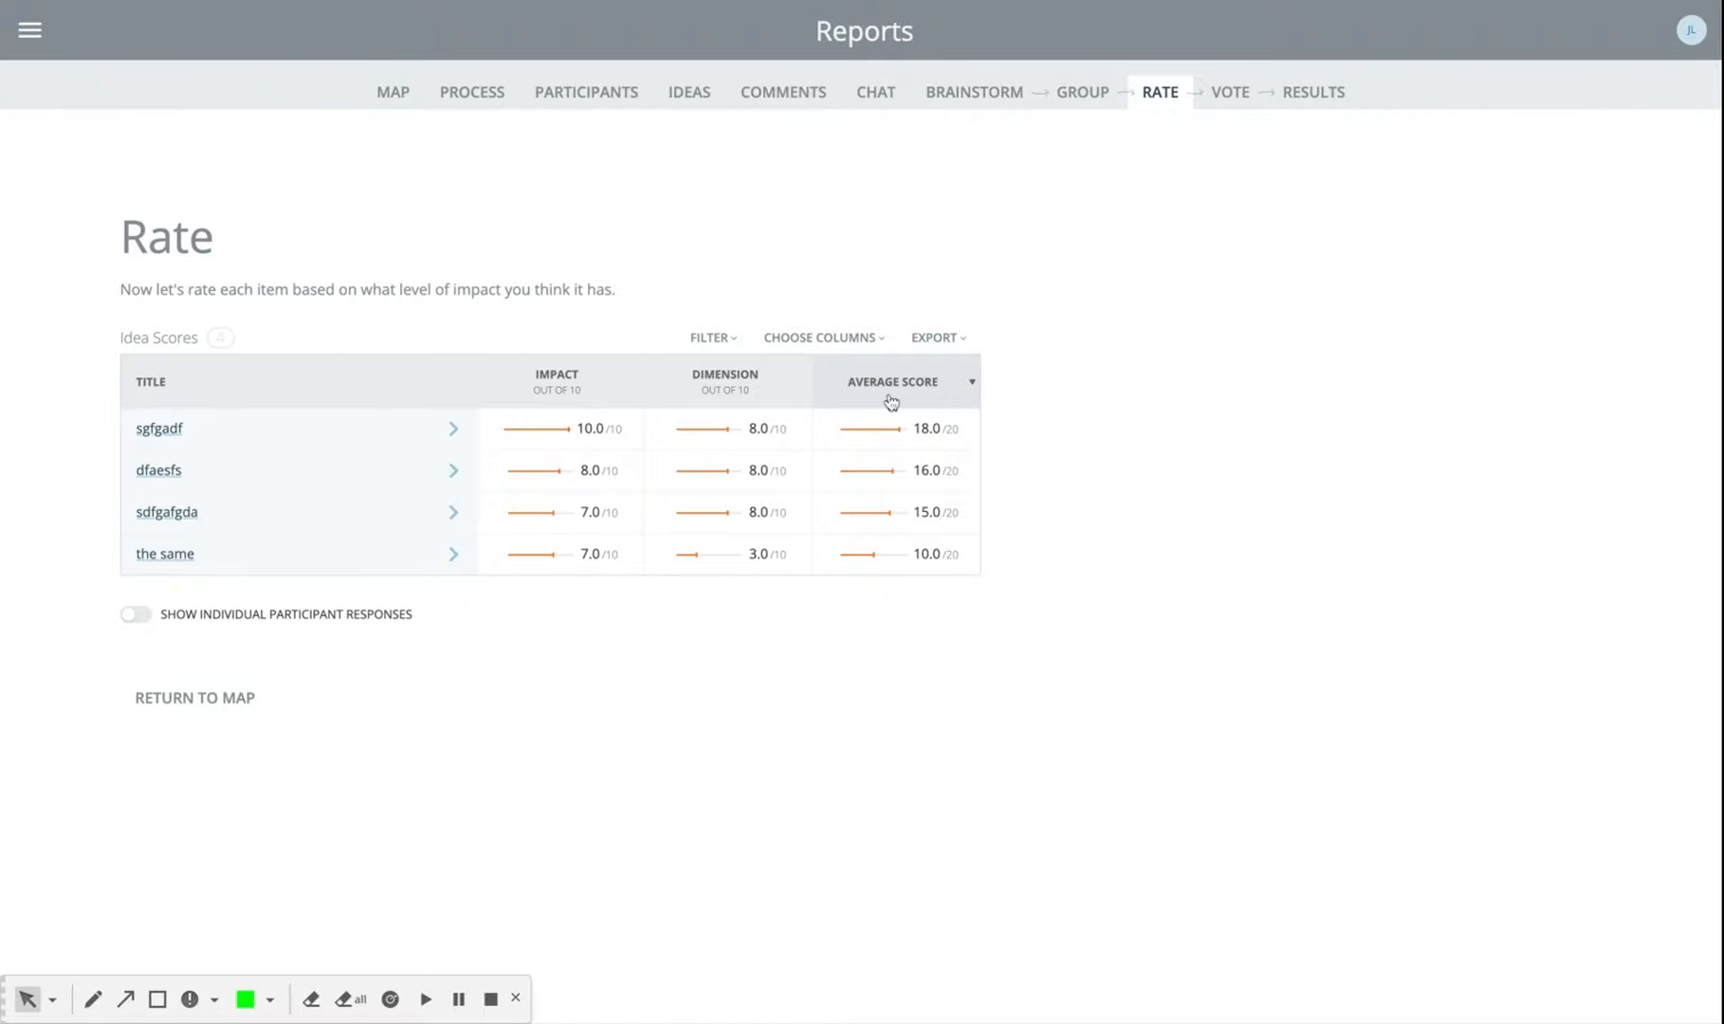
pyautogui.click(963, 341)
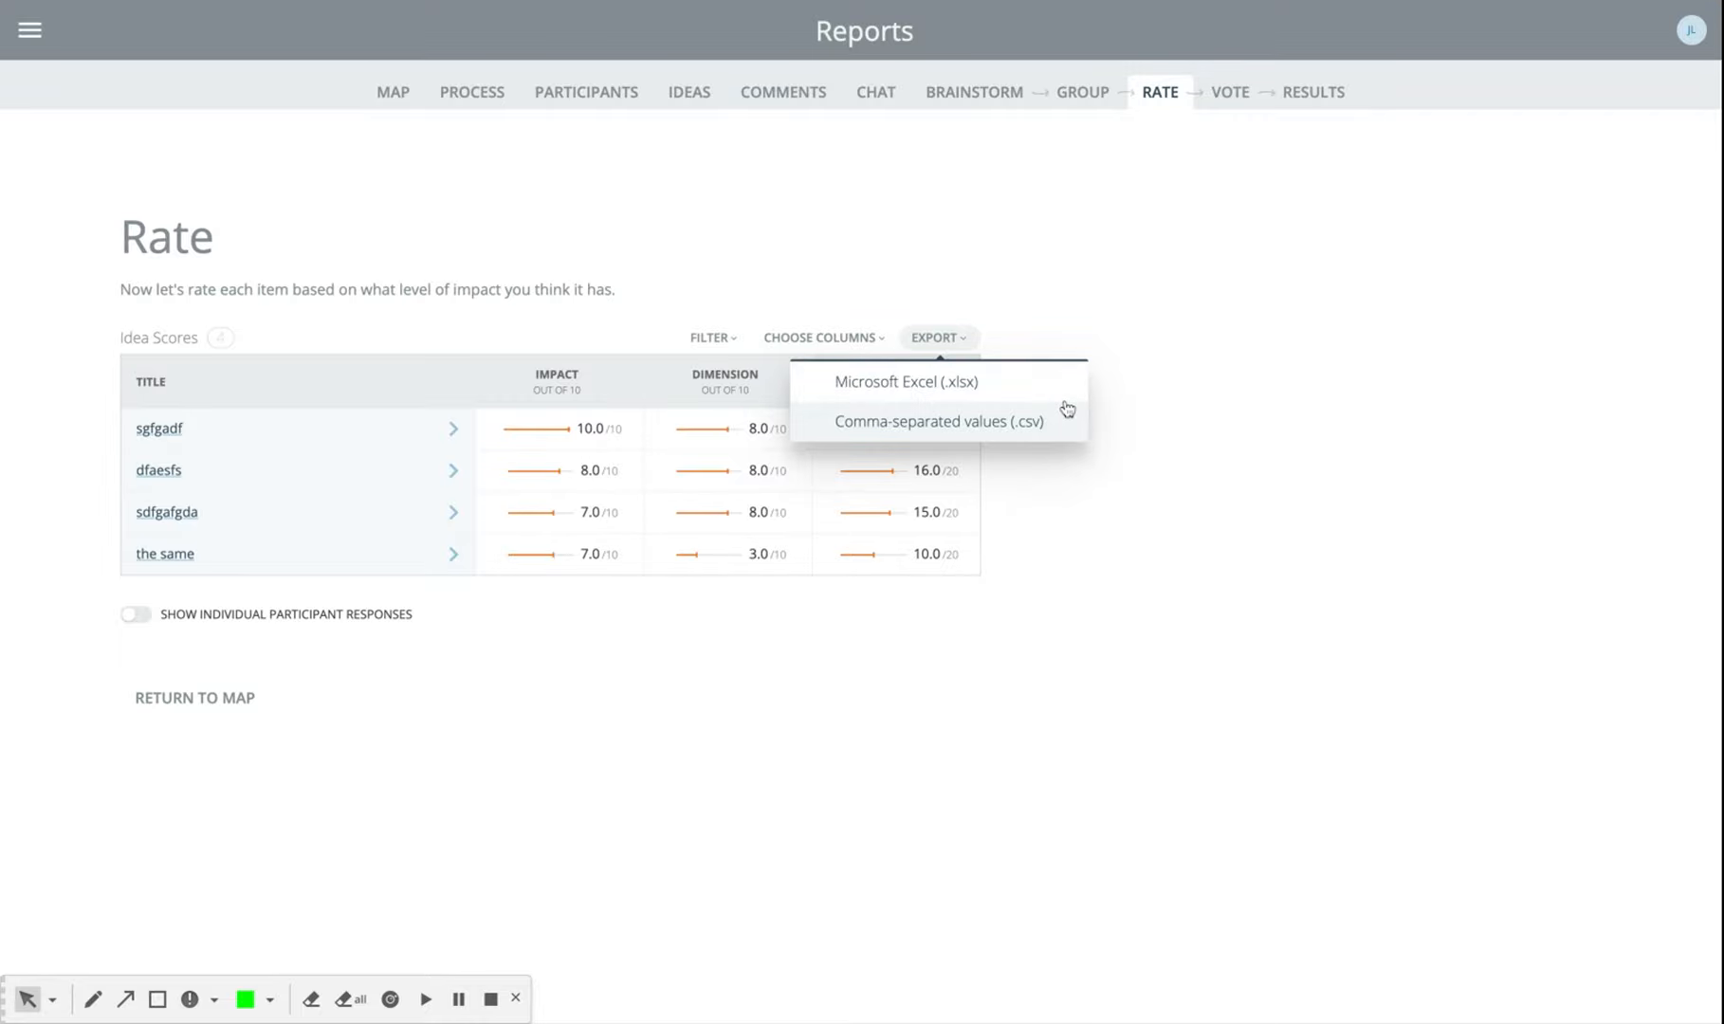
pyautogui.click(1125, 293)
pyautogui.click(885, 339)
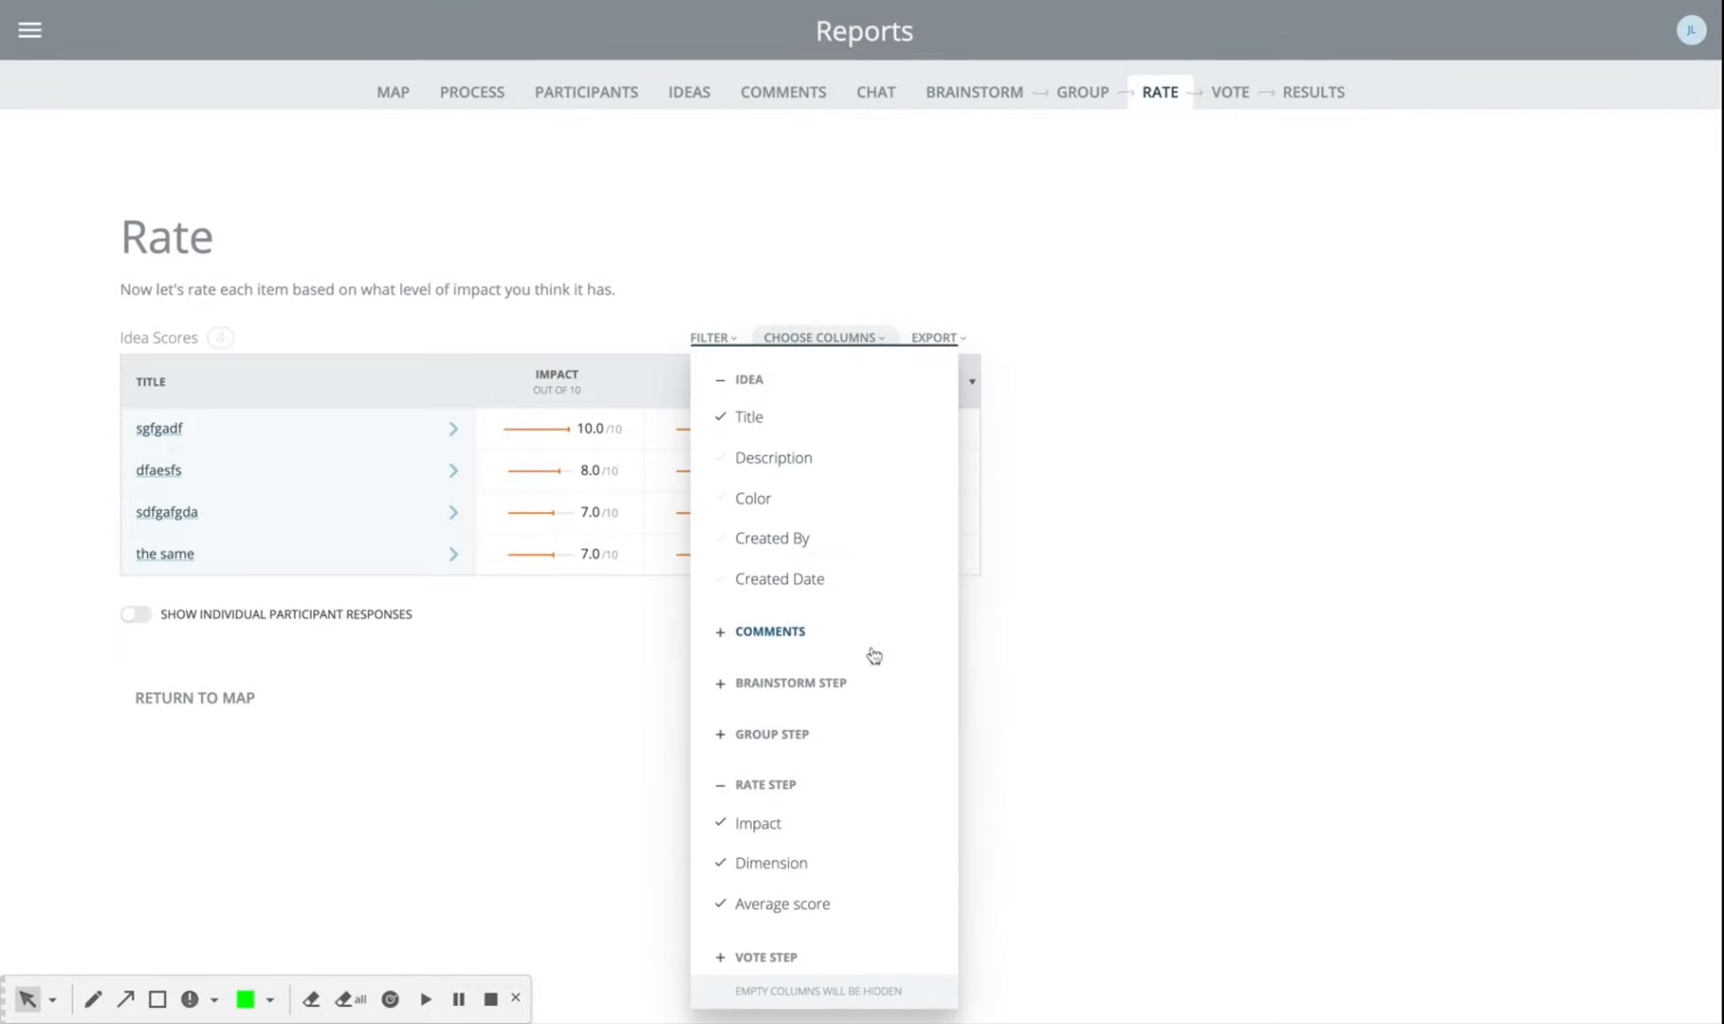
pyautogui.click(1122, 281)
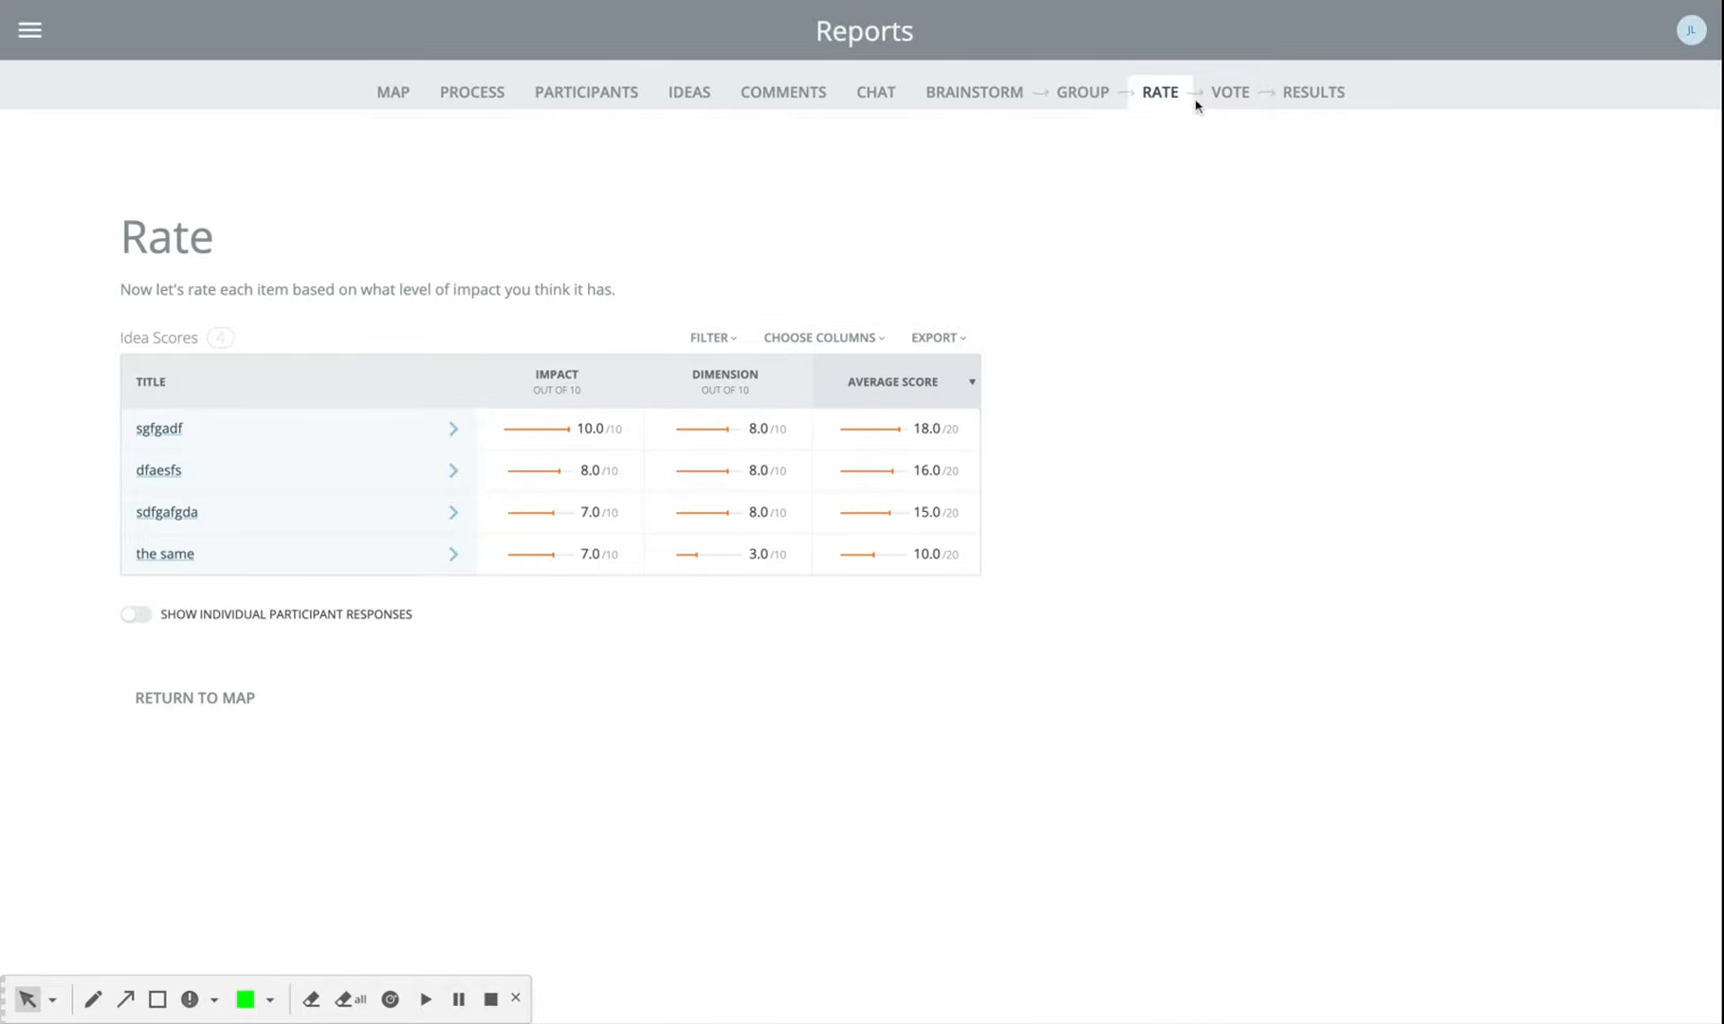
# Examine the Vote report and the full width of the Results report, including its column choices
pyautogui.click(1229, 104)
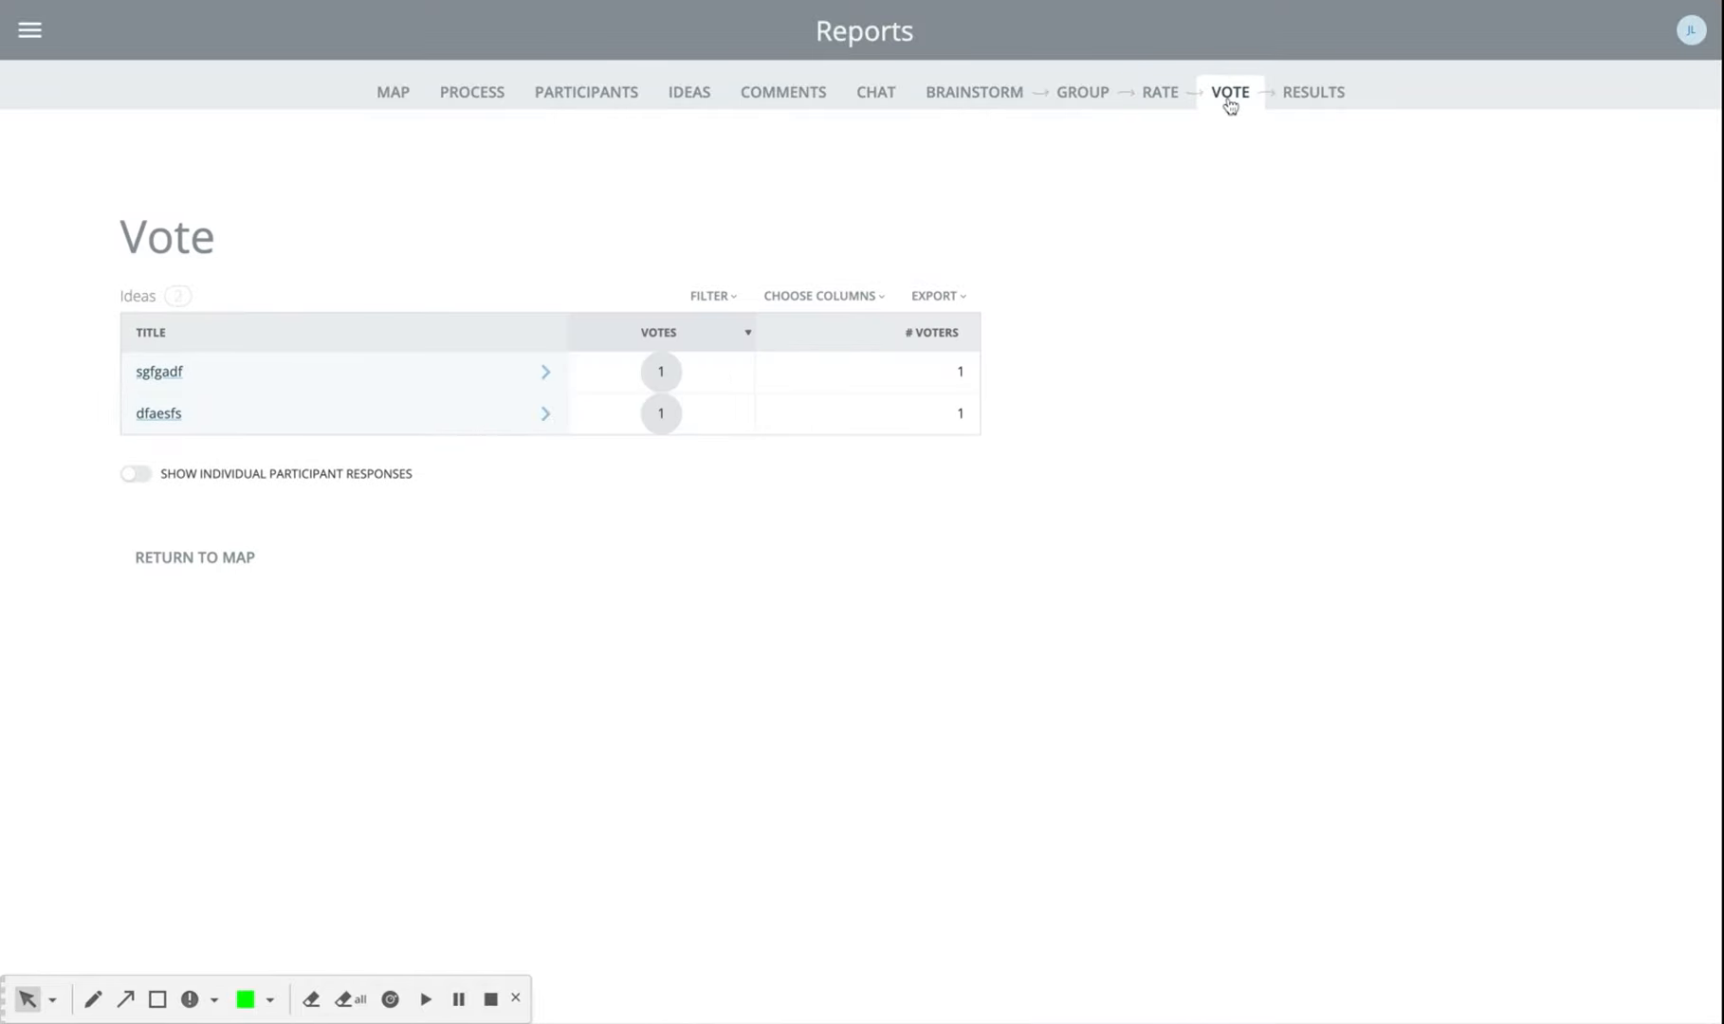
pyautogui.click(1311, 99)
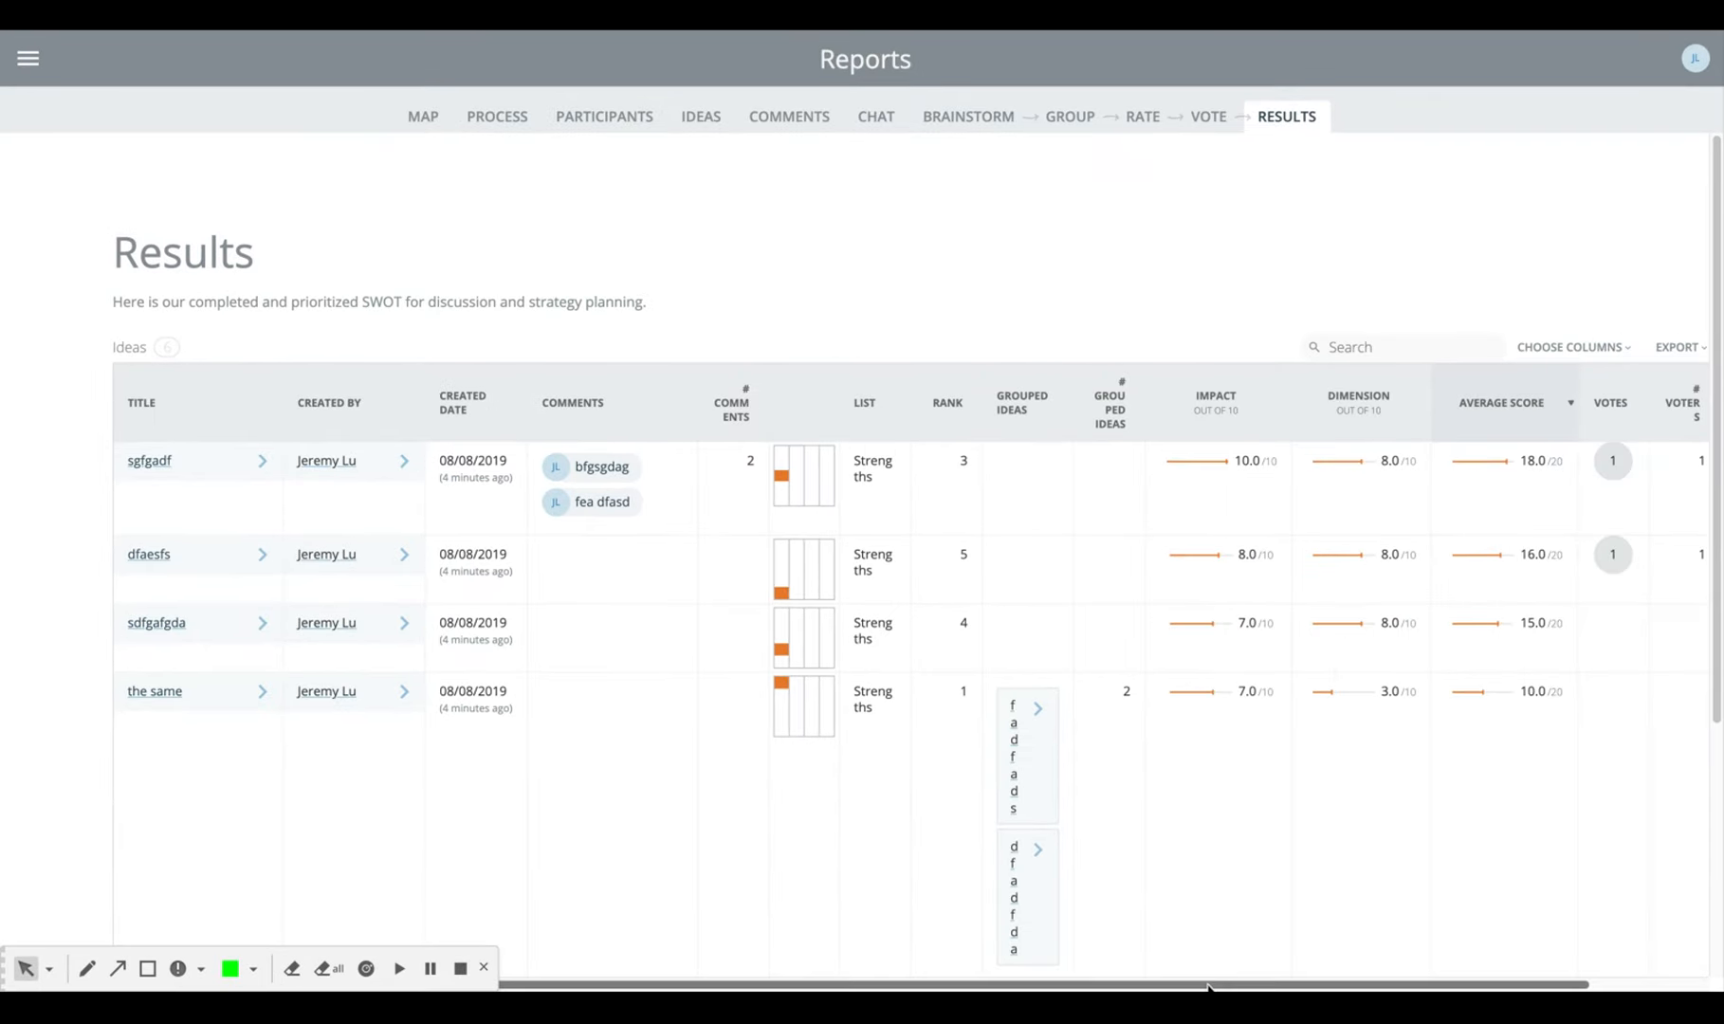
pyautogui.hscroll(3, 1204, 989)
pyautogui.click(1434, 345)
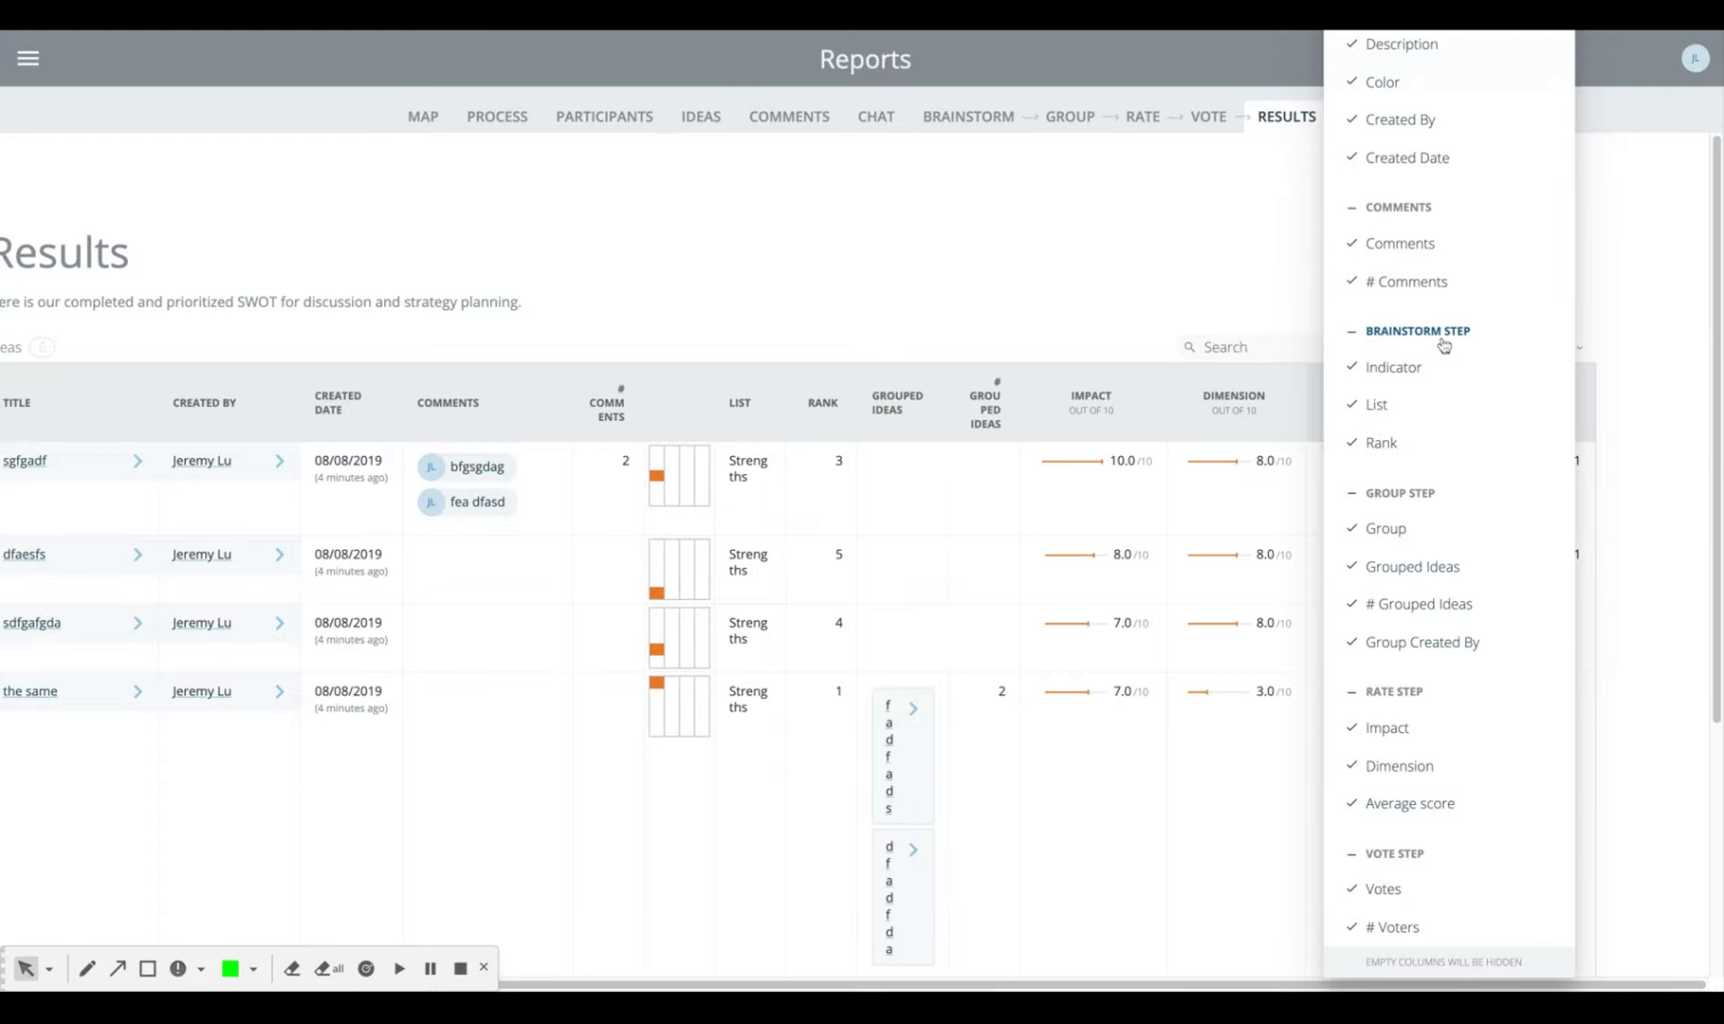
pyautogui.click(1125, 255)
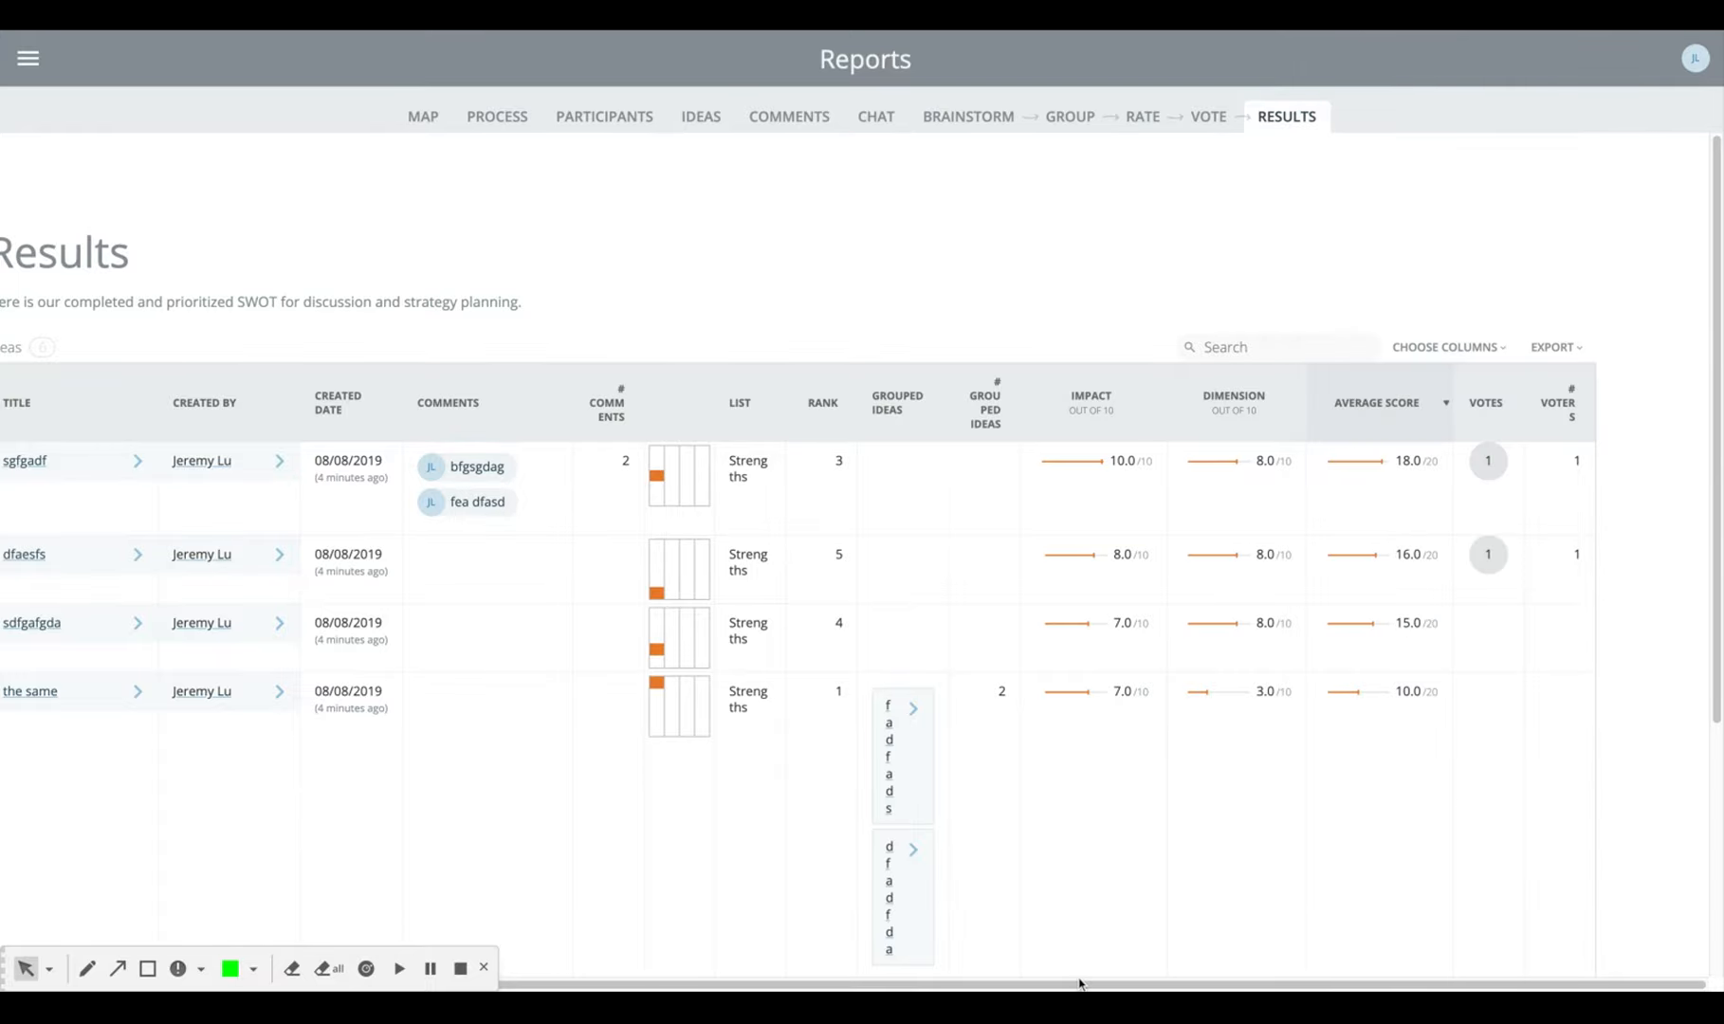
pyautogui.hscroll(-3, 1066, 987)
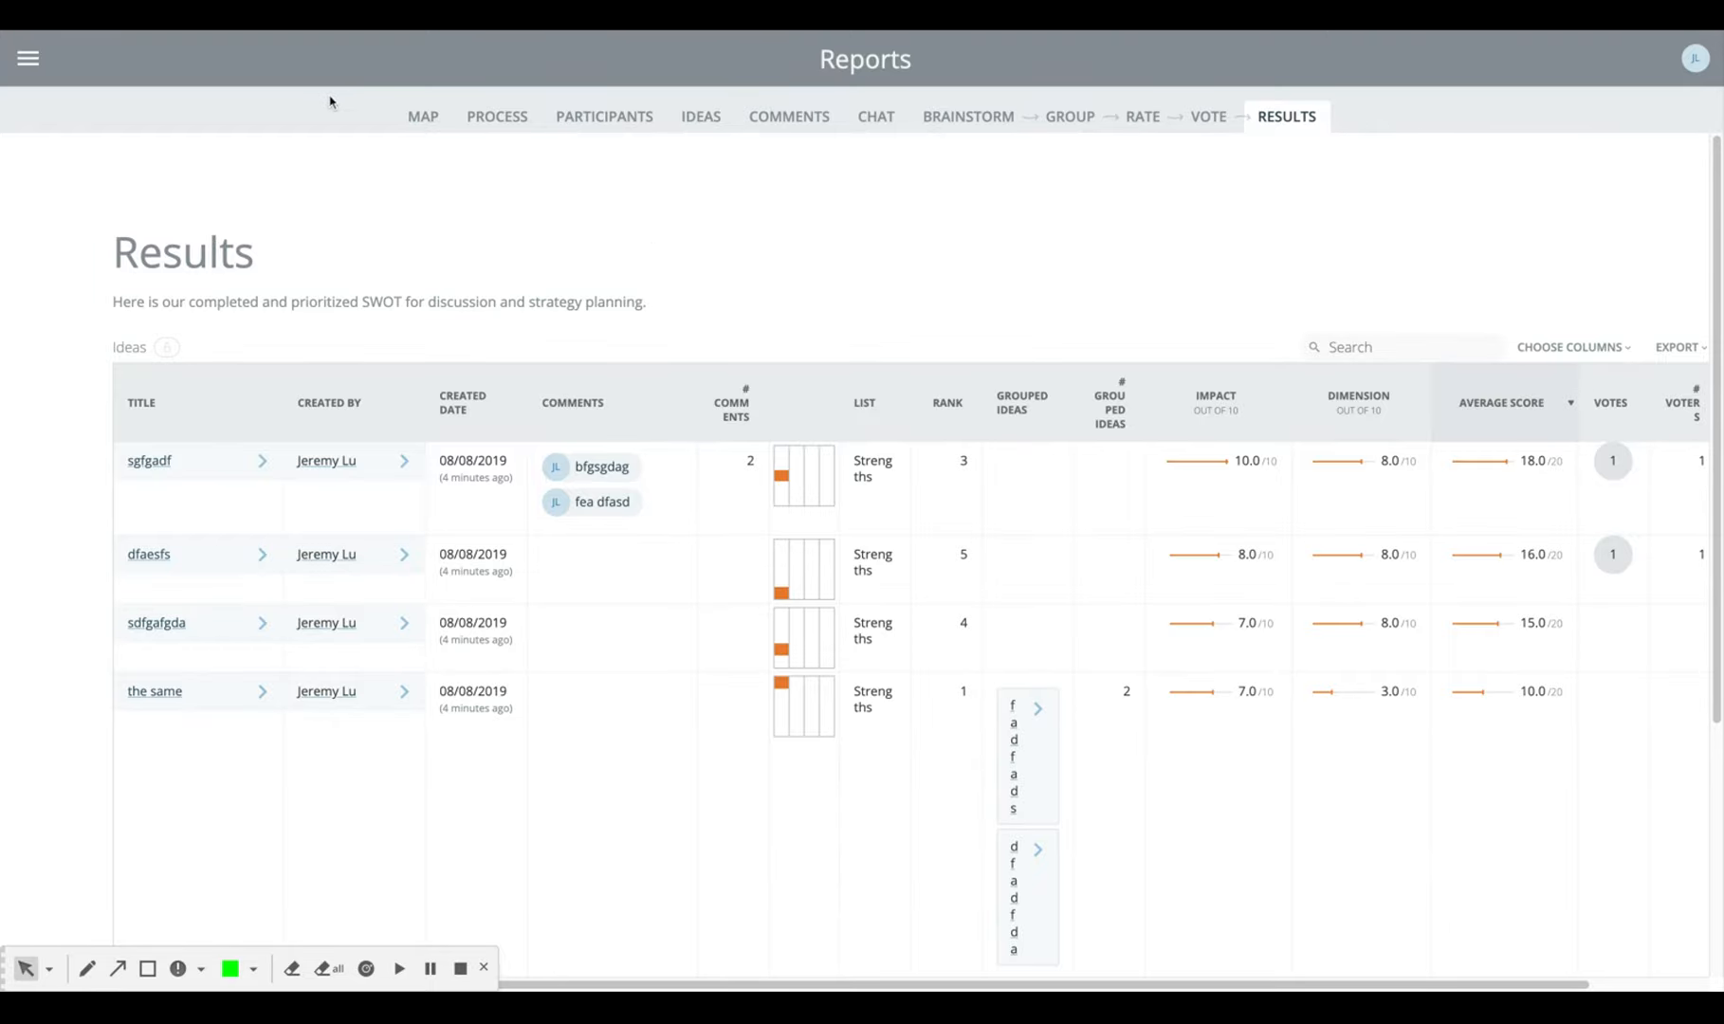
# Return from the reports to the SWOT Analysis demo map and view the details of the idea "sgfgadf"
pyautogui.click(27, 63)
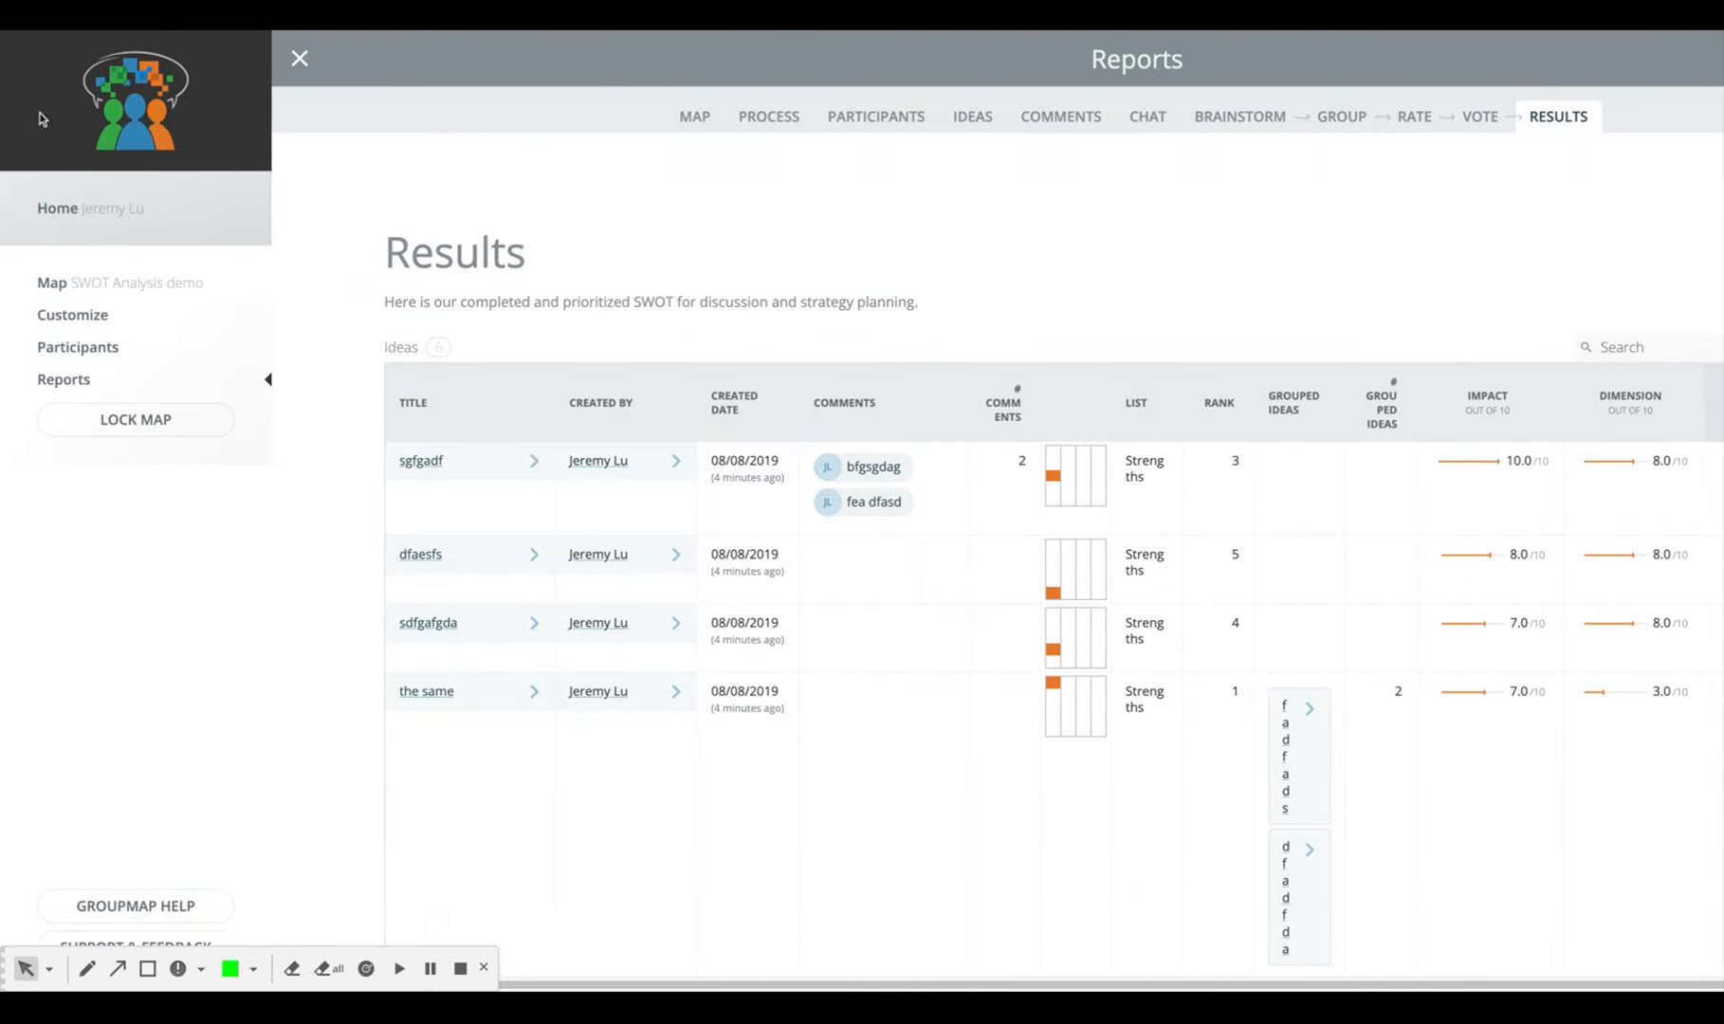
pyautogui.click(57, 283)
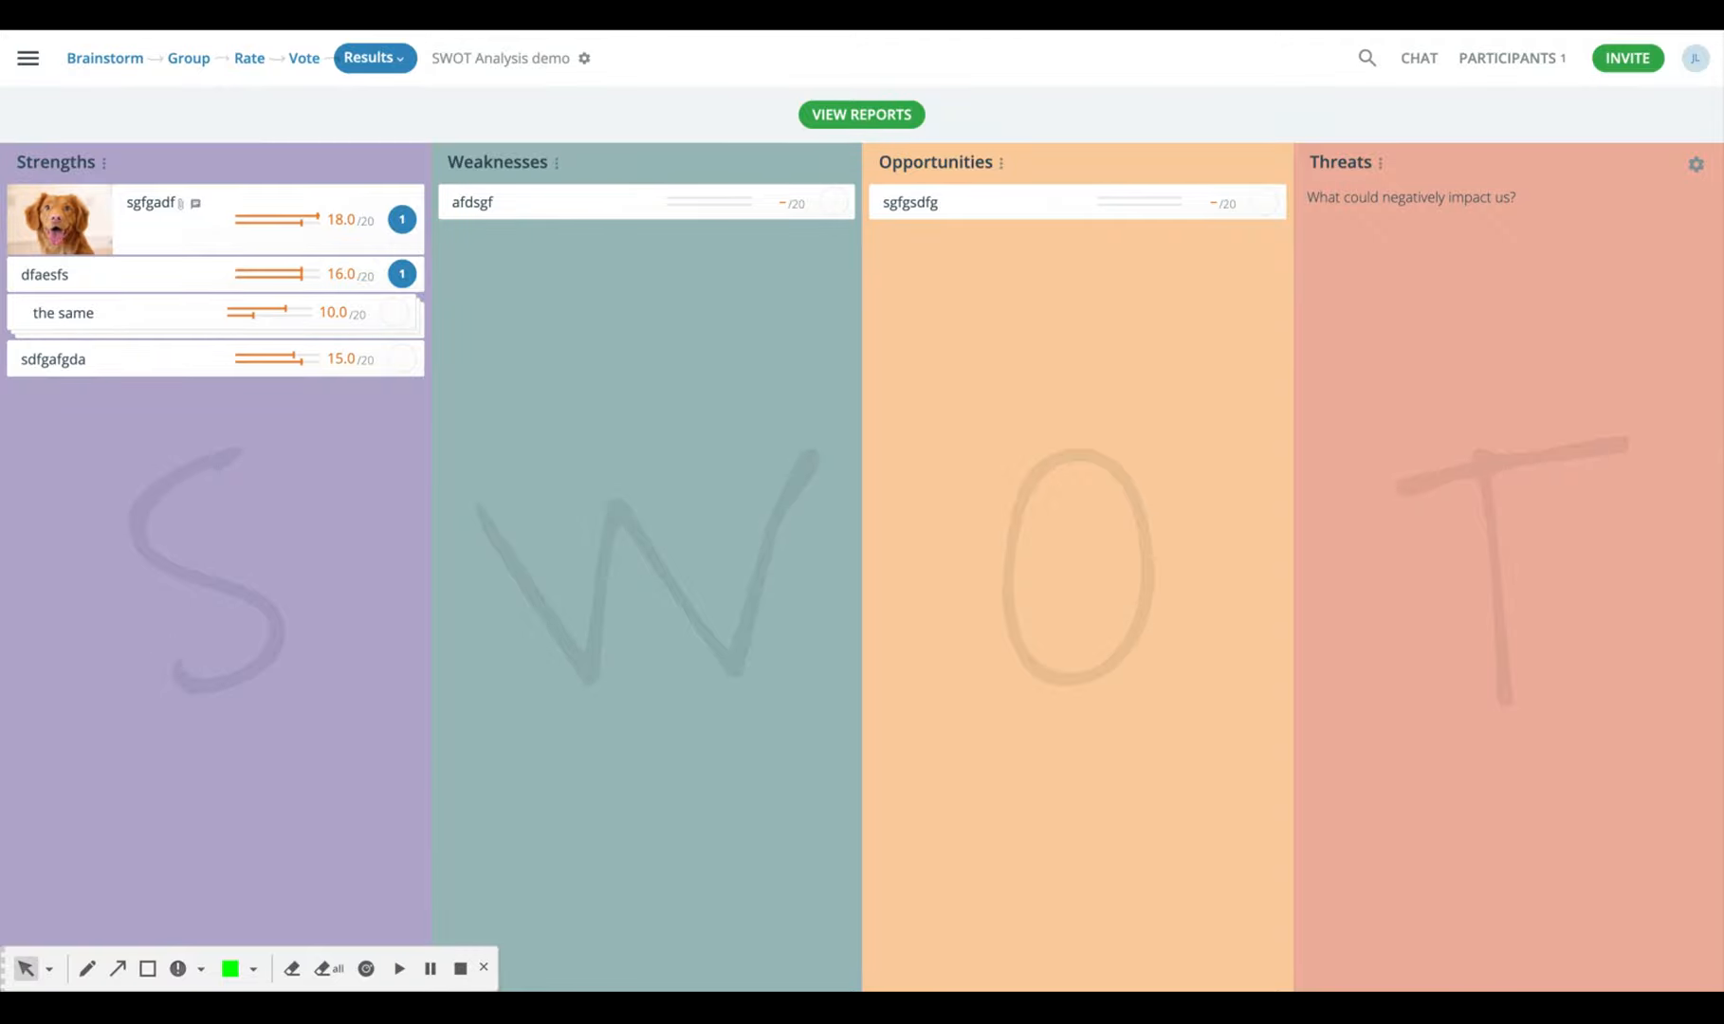
pyautogui.click(223, 234)
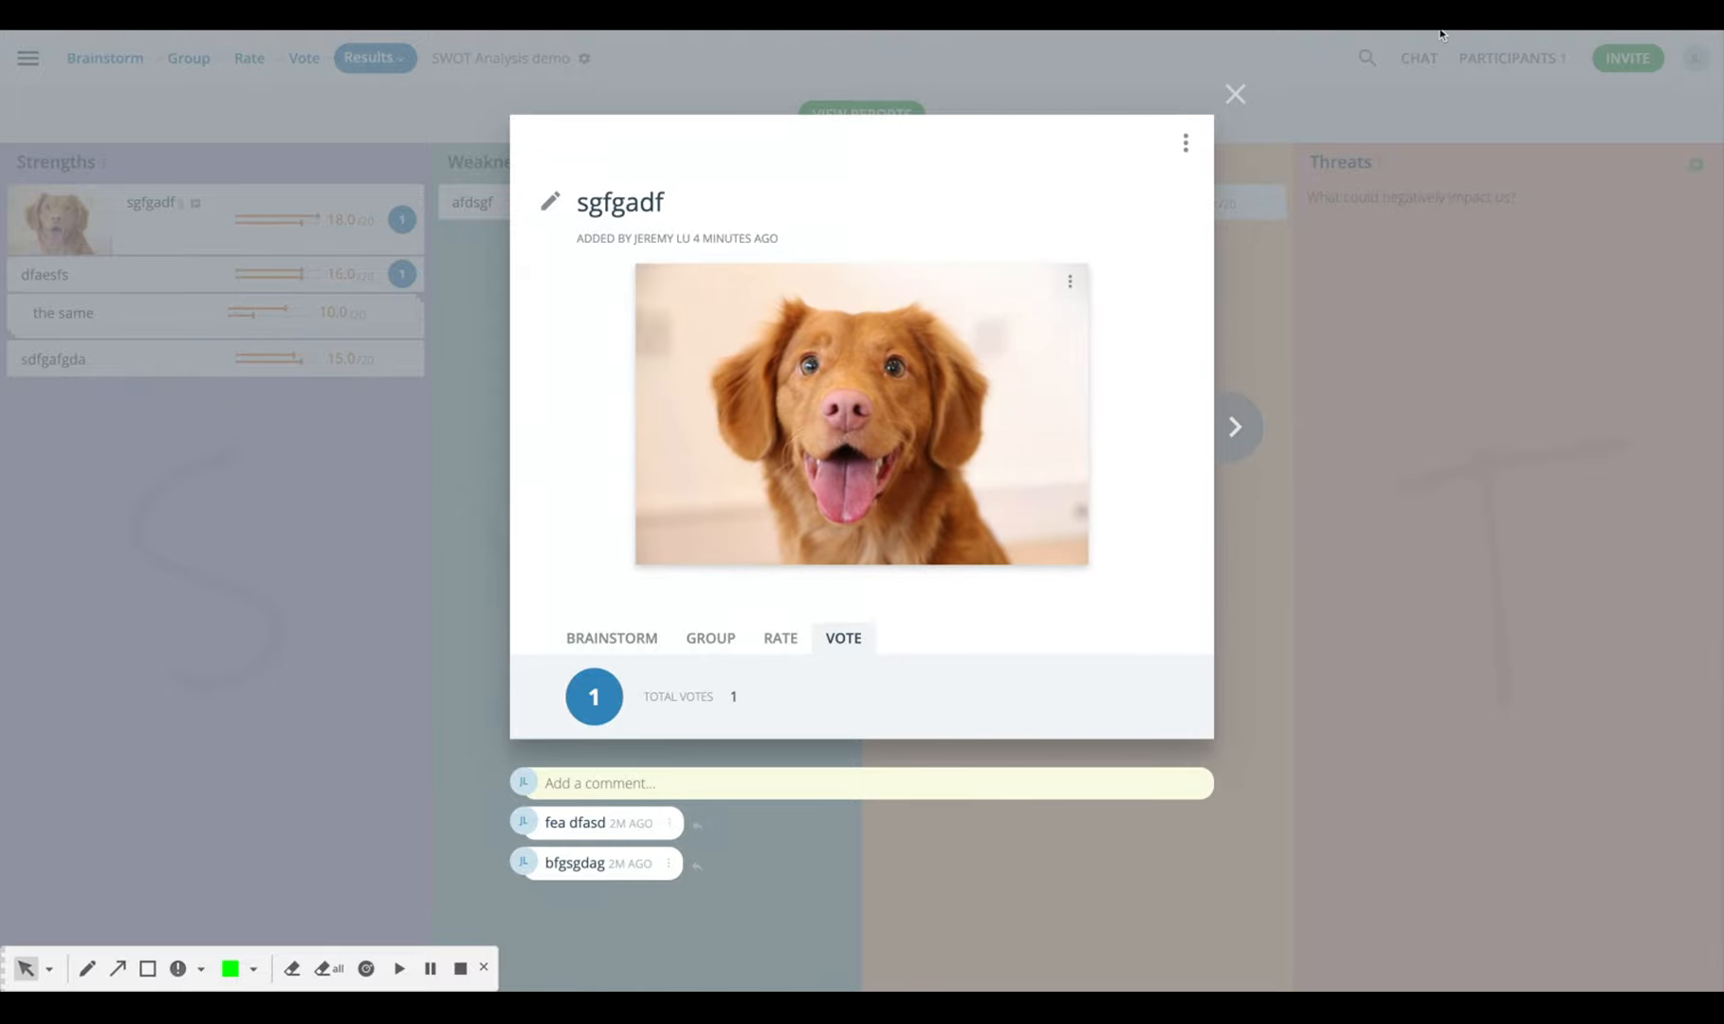
pyautogui.click(461, 970)
pyautogui.click(1235, 94)
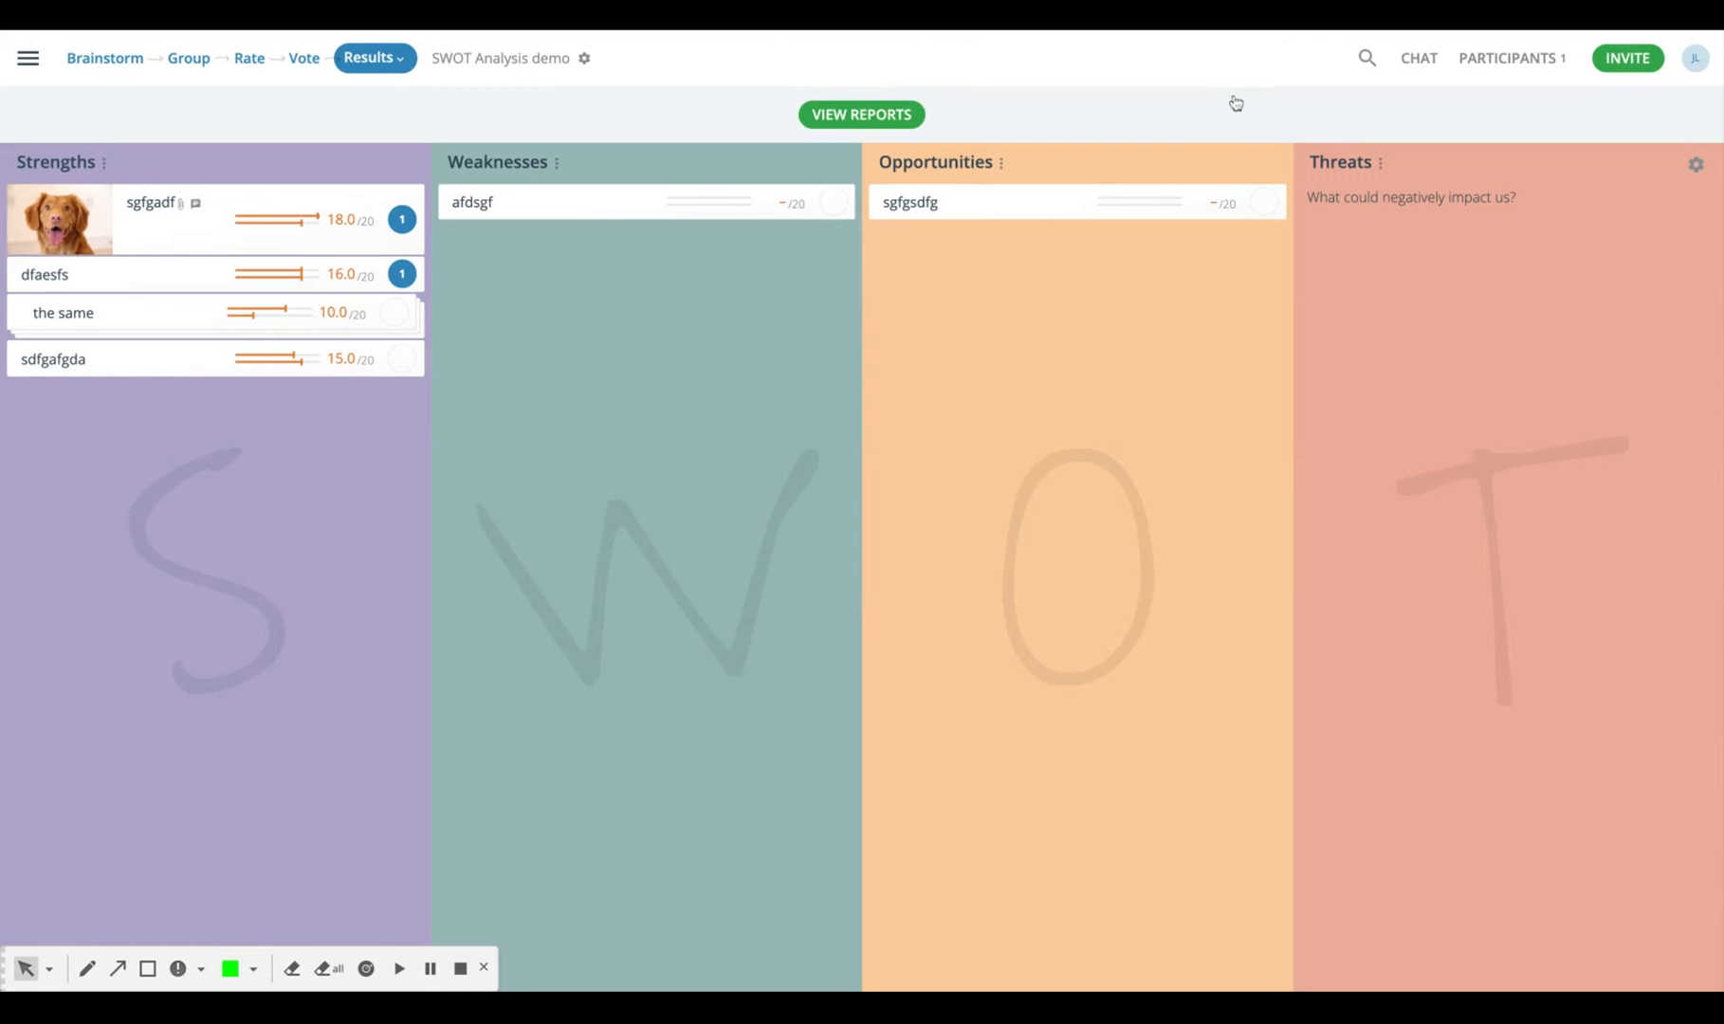
pyautogui.click(441, 974)
pyautogui.click(461, 969)
pyautogui.moveTo(5, 977); pyautogui.dragTo(50, 941)
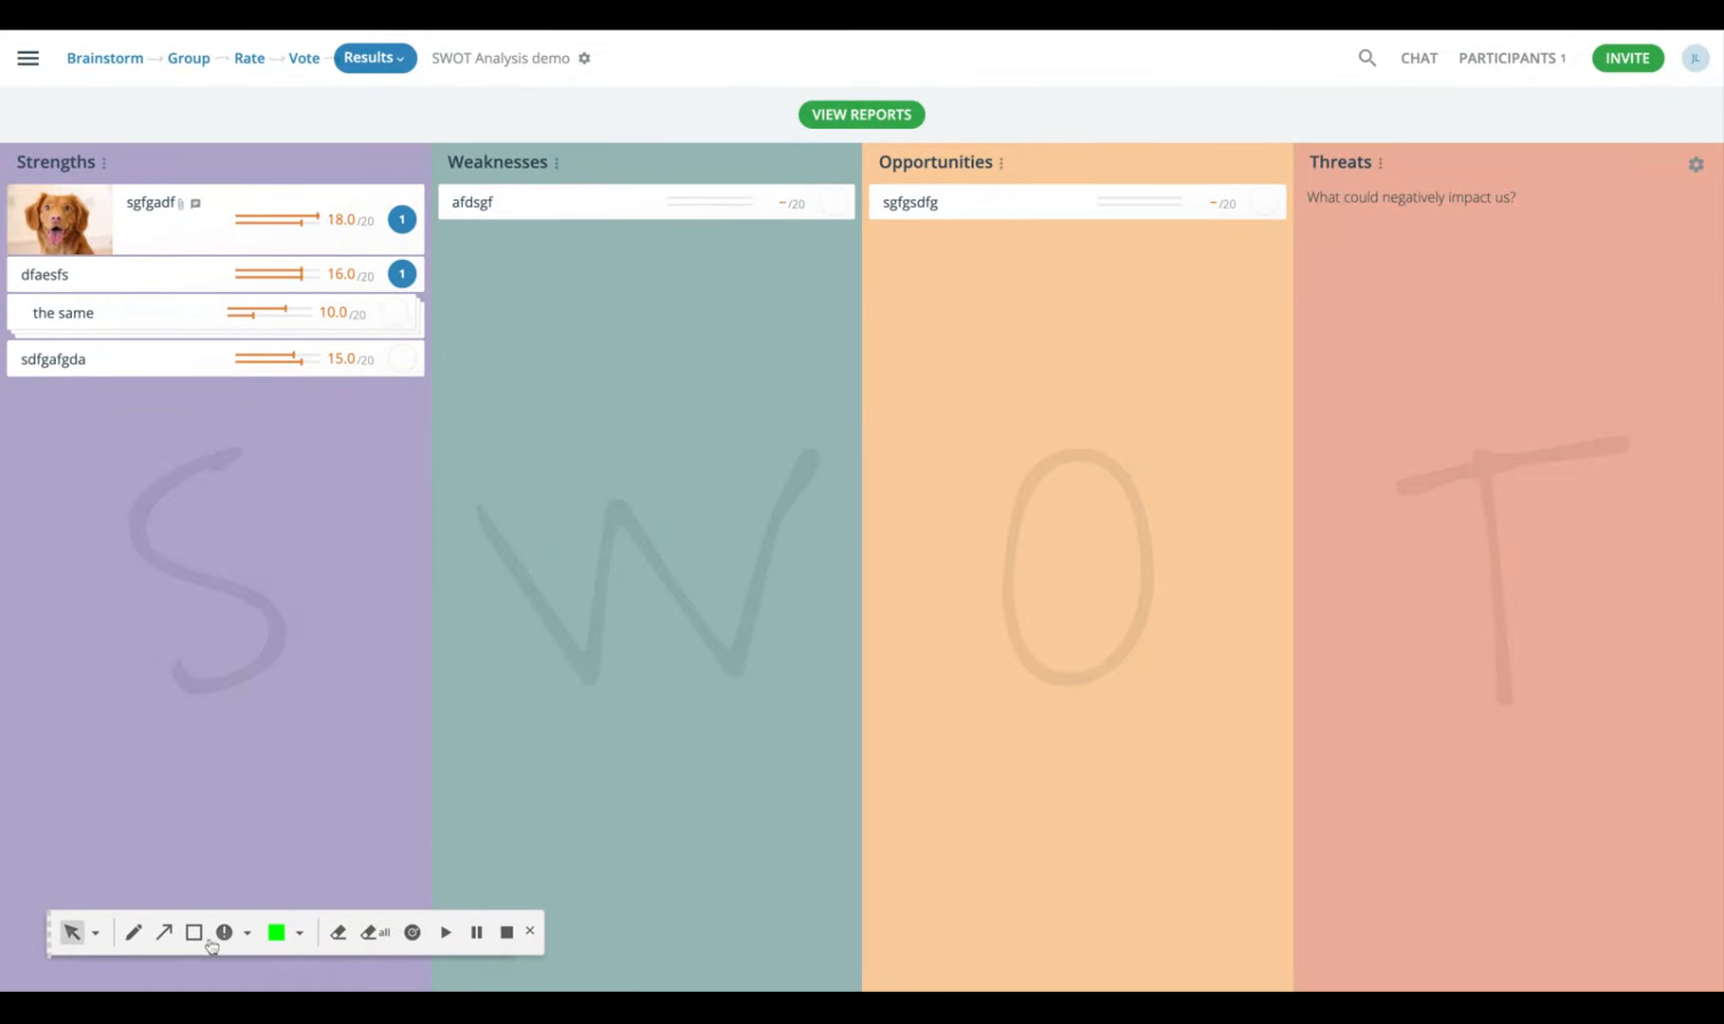
pyautogui.click(509, 935)
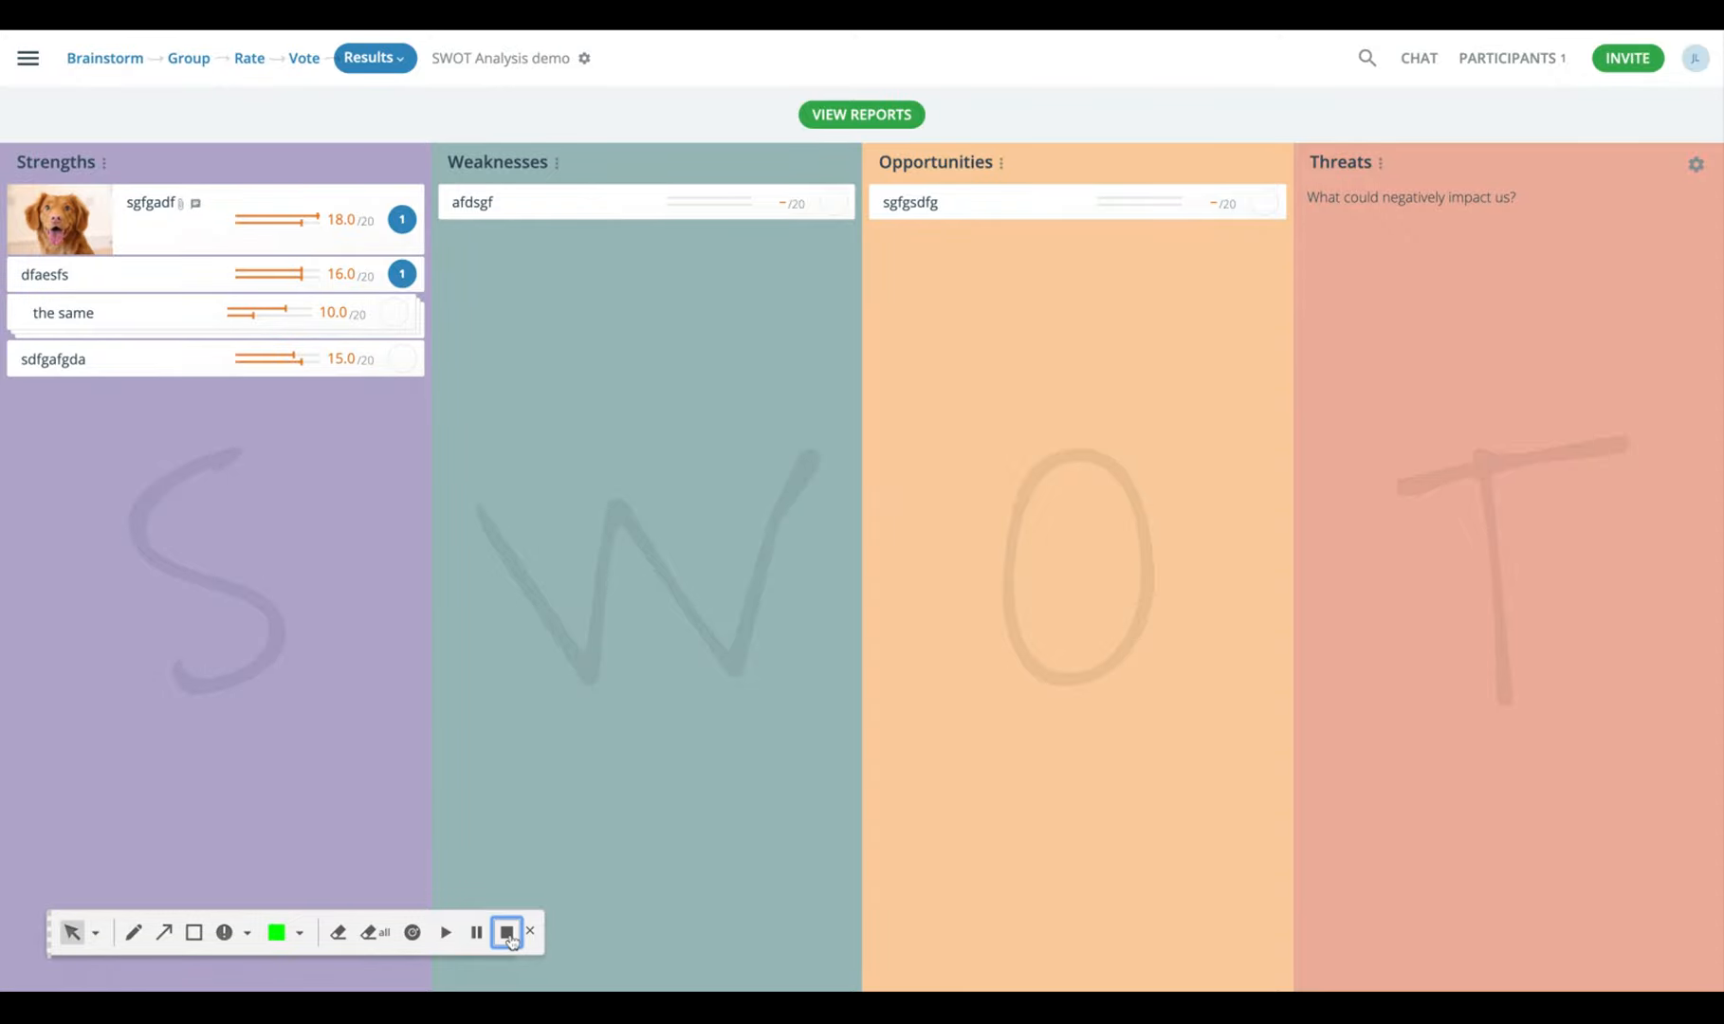